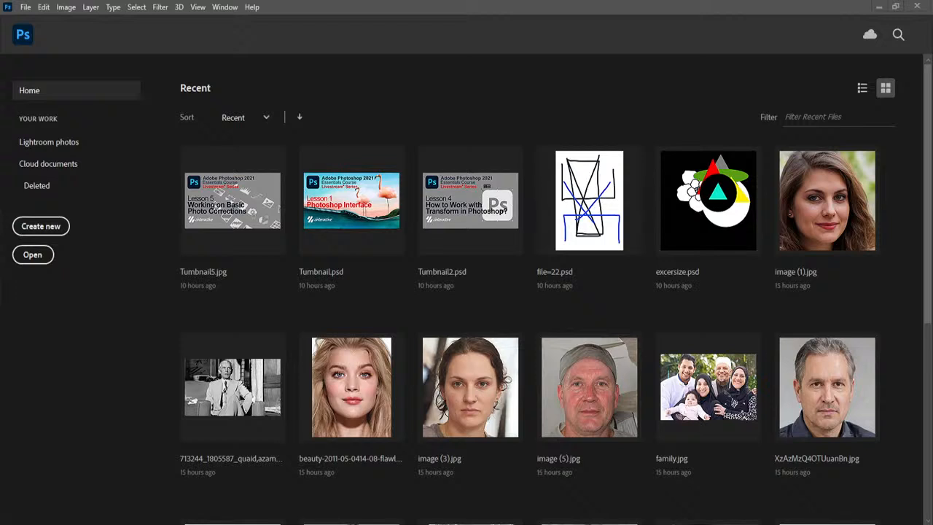
Create a new blank document 1000 pixels wide and 1000 pixels high with a black background
click(54, 230)
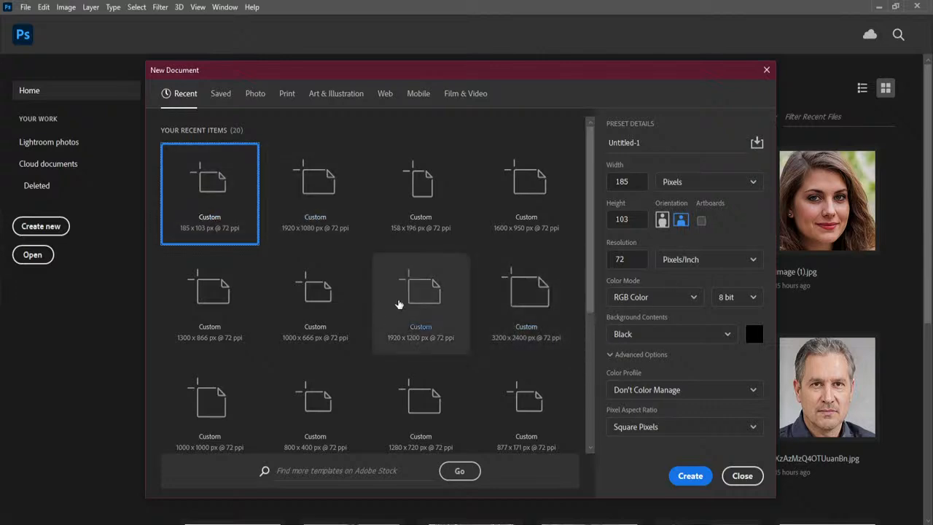
scroll(397, 302, down, 1)
click(623, 181)
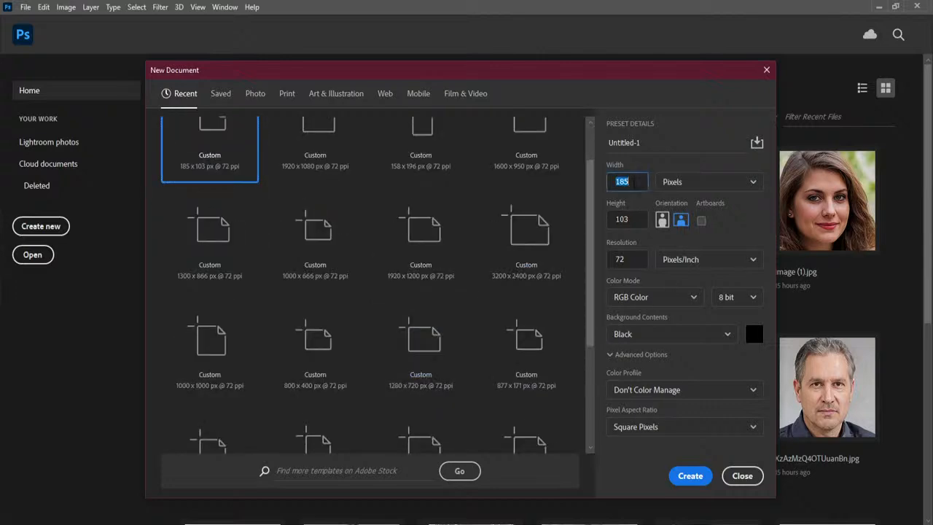
text(1000)
scroll(569, 220, up, 1)
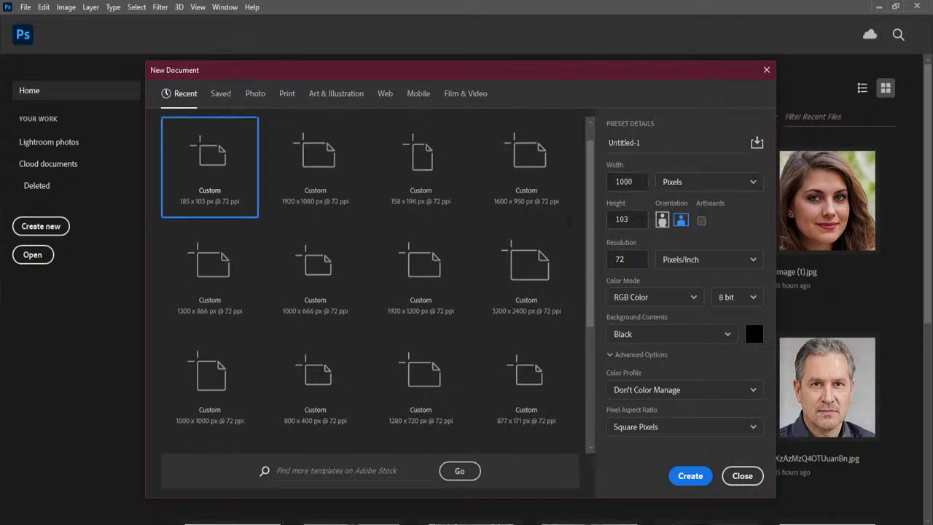
click(639, 219)
drag(638, 218, 614, 218)
text(1000)
click(686, 476)
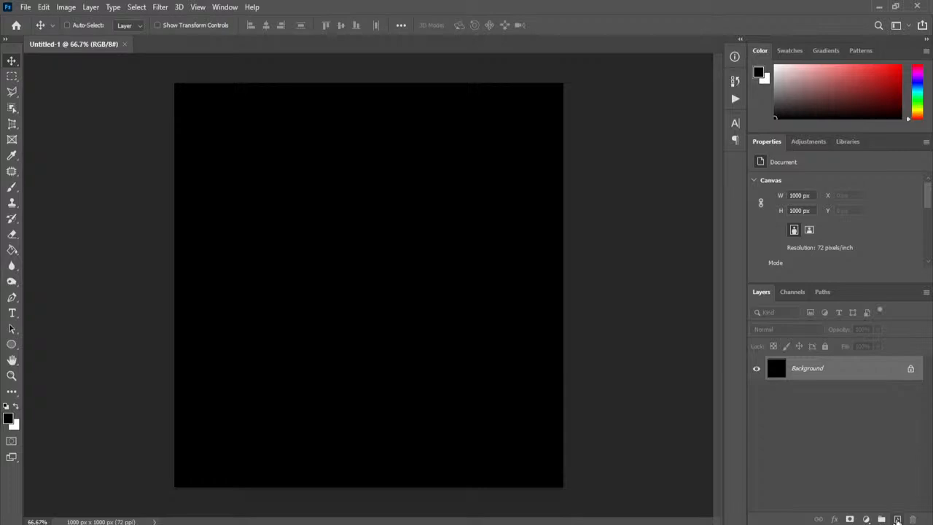
Add a new layer and set the Rectangle tool to draw in Pixels mode
click(897, 519)
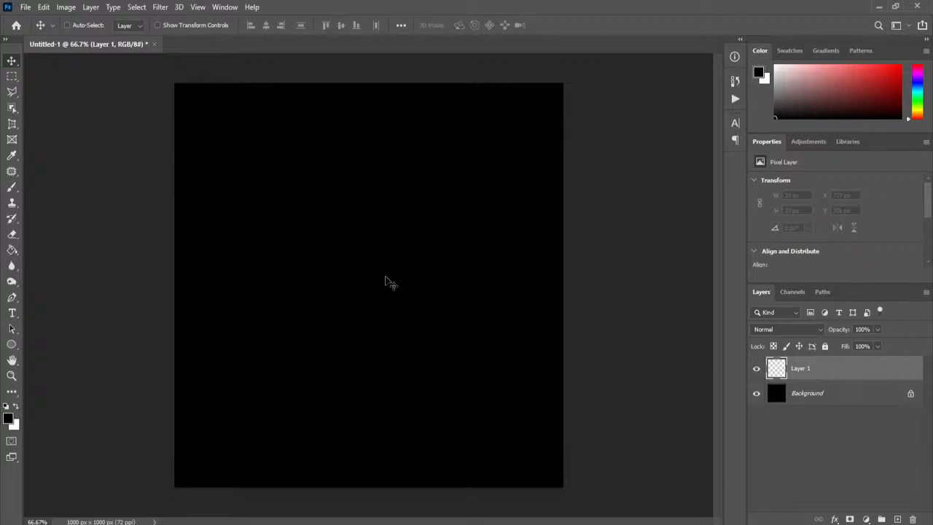
click(11, 346)
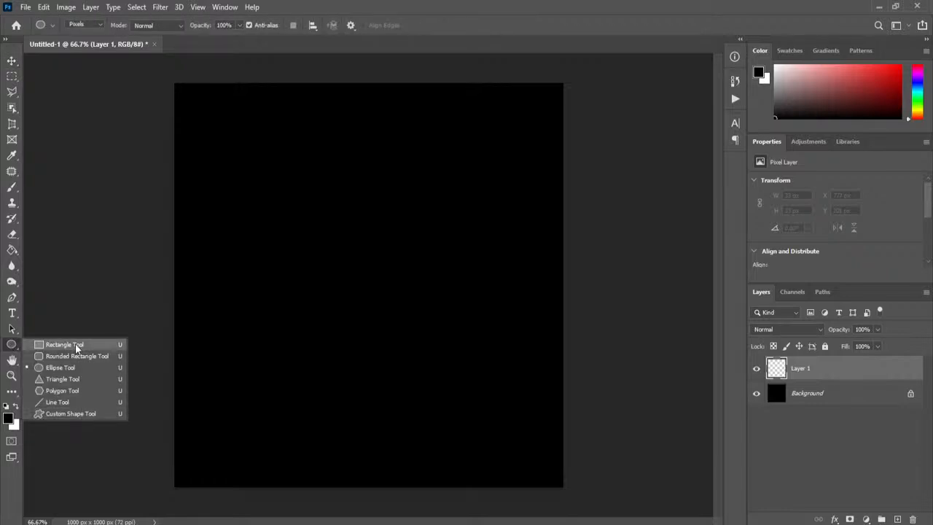
click(76, 344)
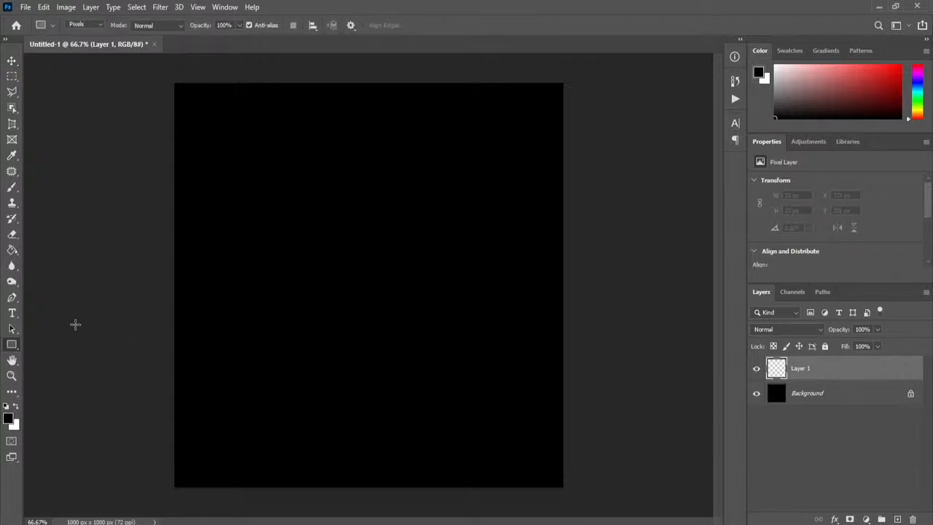
click(80, 24)
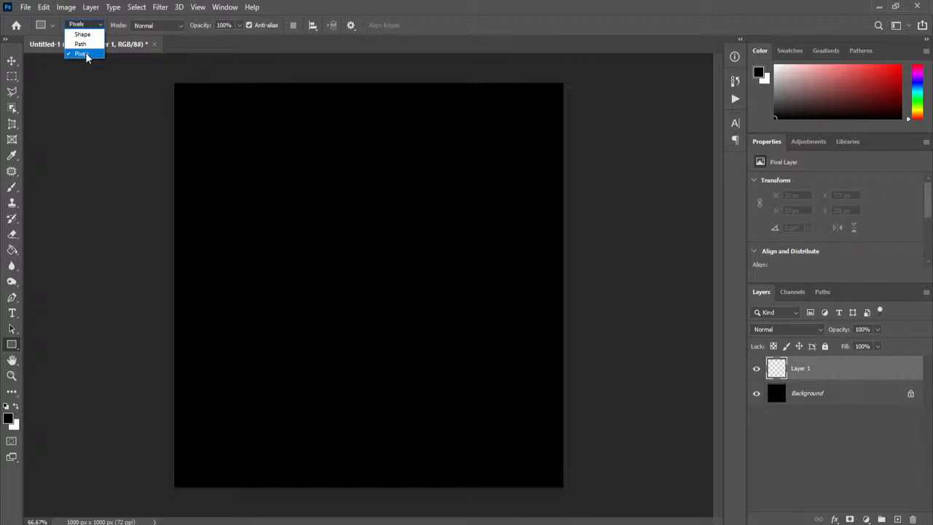
click(85, 54)
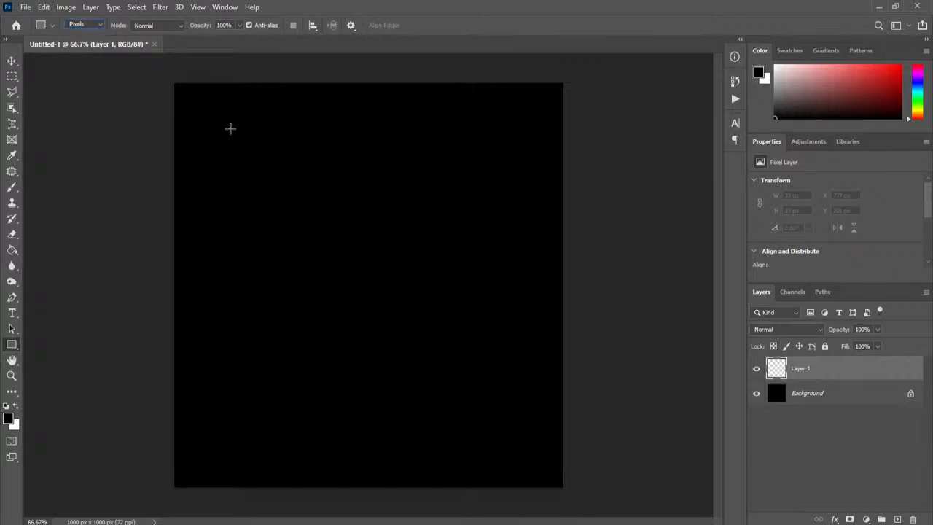
Set the foreground color to bright yellow, eaff00
click(9, 420)
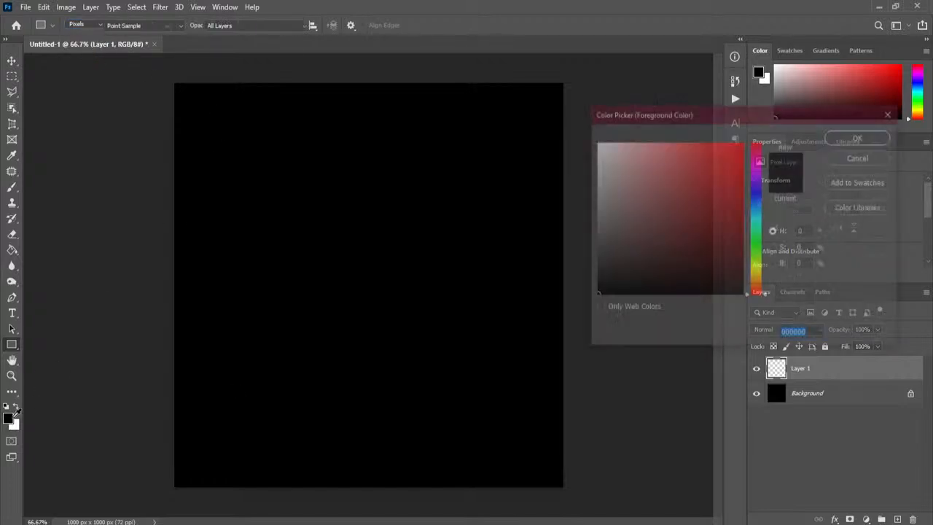
click(756, 268)
click(712, 170)
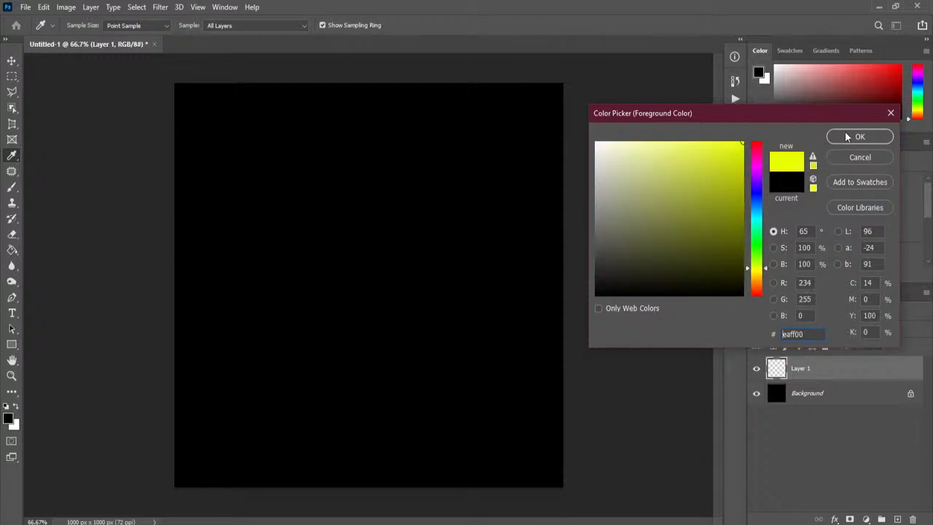
click(853, 139)
Try a yellow rectangle in the canvas's upper-left area, and undo it together with its new layer
drag(197, 107, 368, 261)
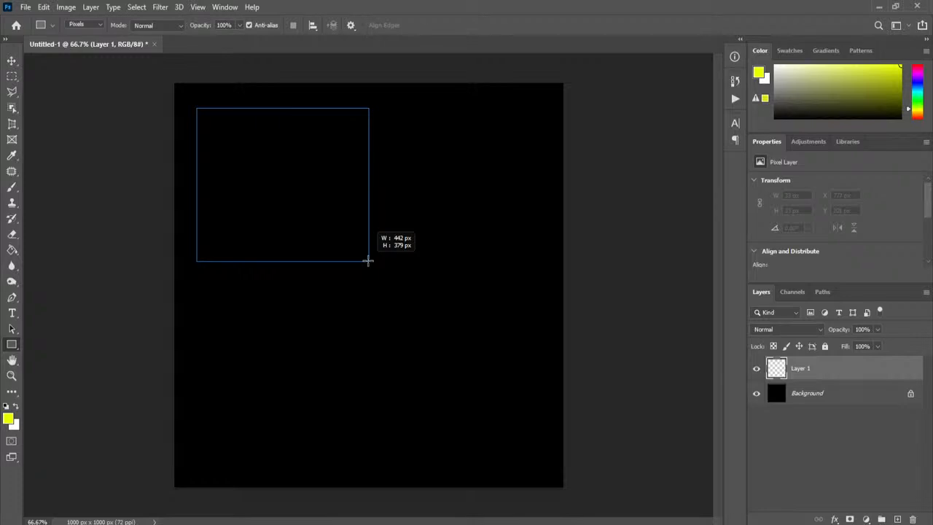
drag(368, 261, 345, 235)
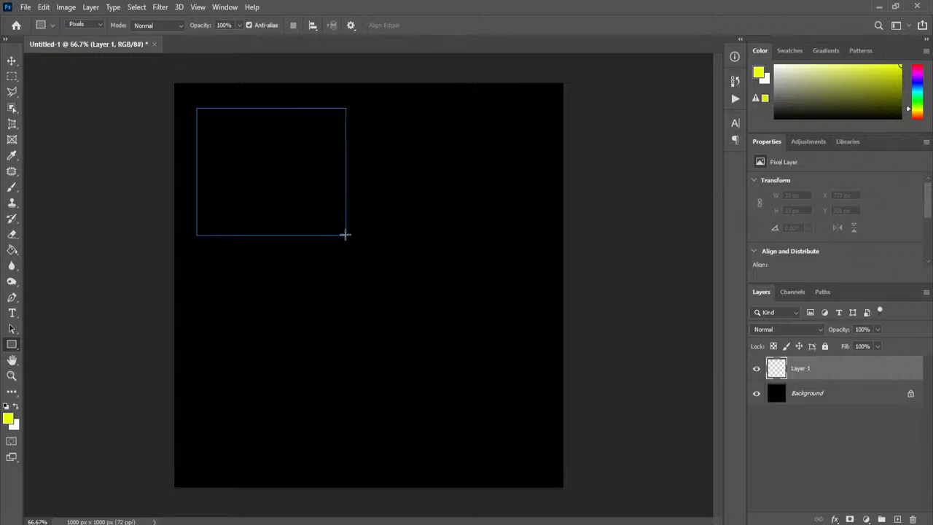
key(ctrl+z)
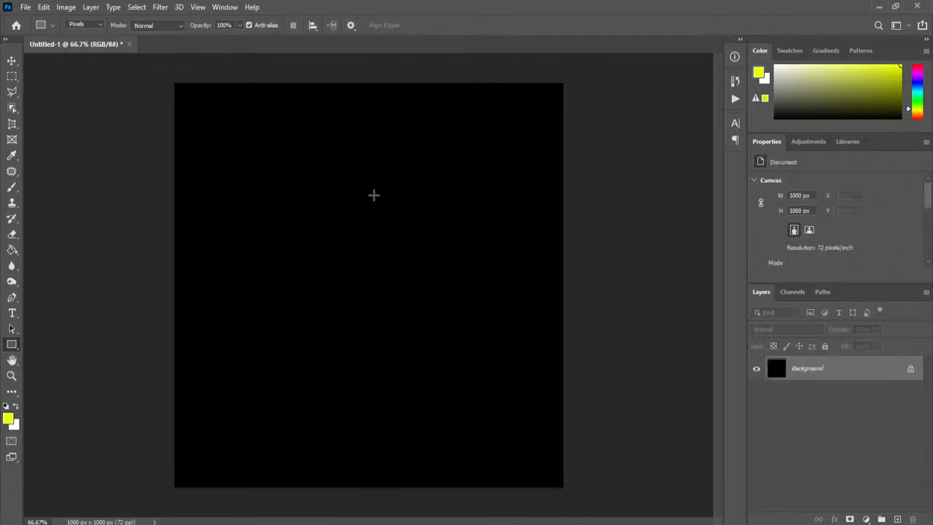
Draw a yellow circle about 345 px wide on a new layer with the Ellipse tool and move it to the canvas's upper center
right_click(11, 344)
click(59, 366)
click(898, 519)
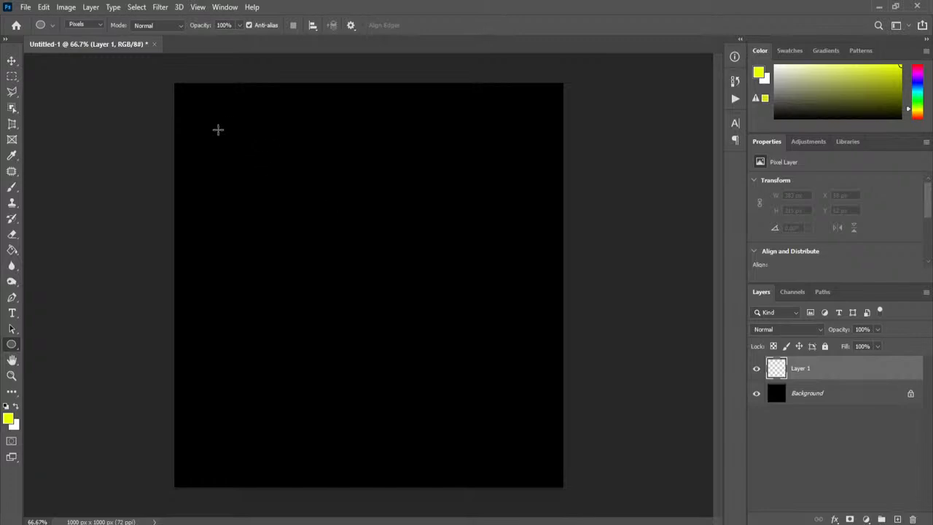
drag(215, 128, 379, 264)
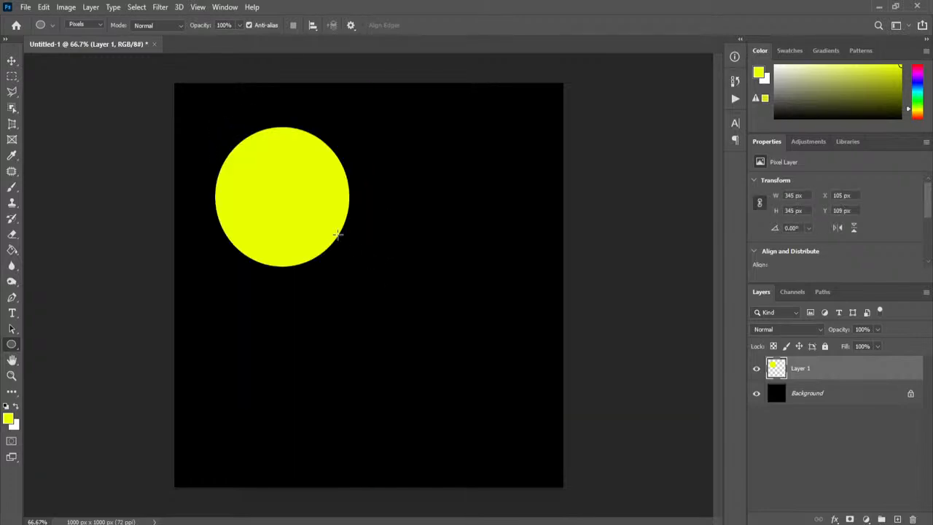
key(v)
drag(306, 217, 390, 207)
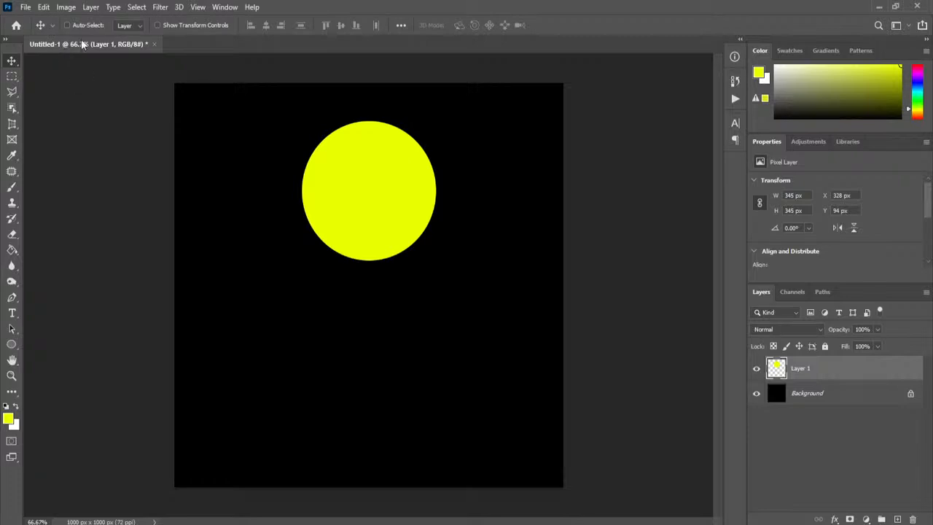
Rename the yellow circle's layer as "raster shape"
click(11, 344)
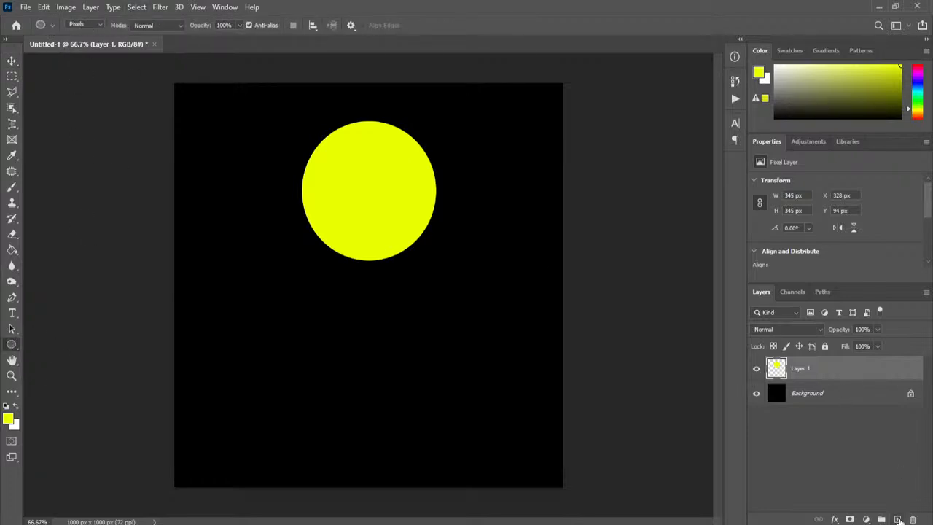
double_click(801, 369)
text(raster shape)
key(Return)
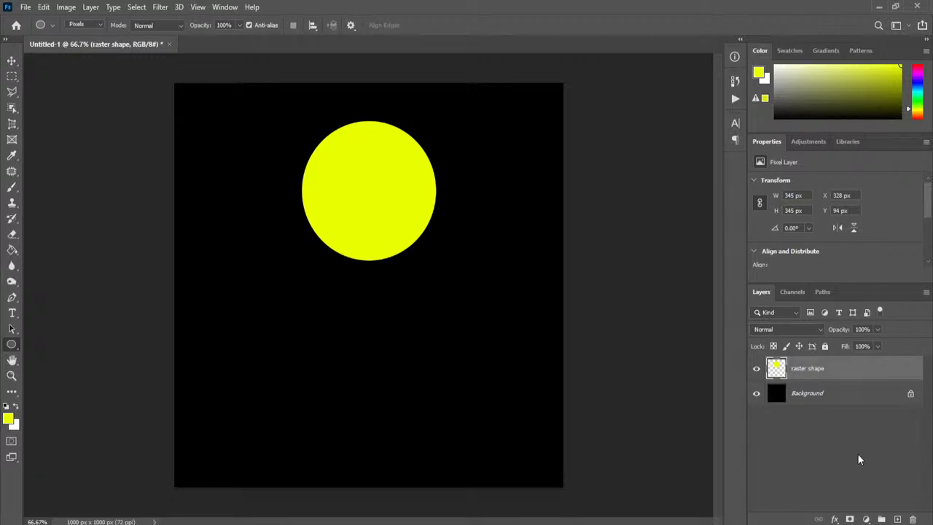
Add a new layer above the circle and name it "vector shape"
click(897, 519)
double_click(802, 370)
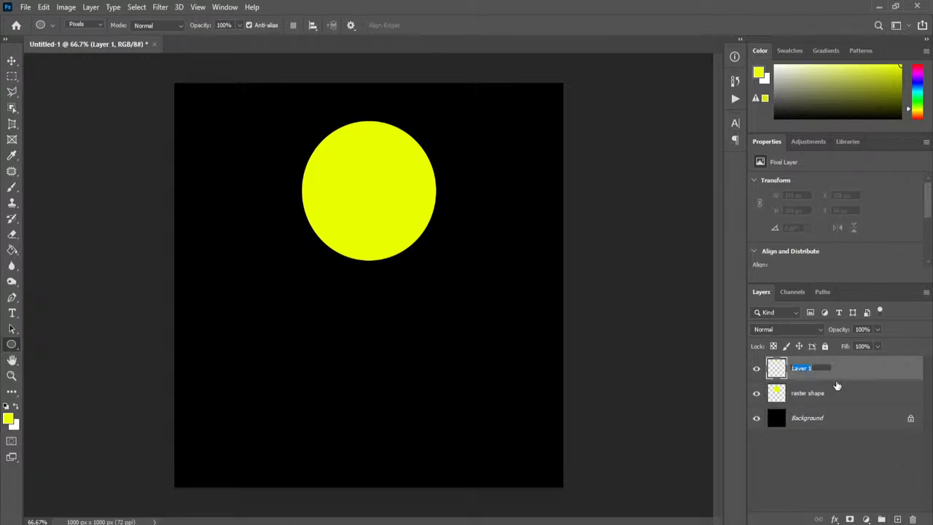
text(vector shape)
key(Return)
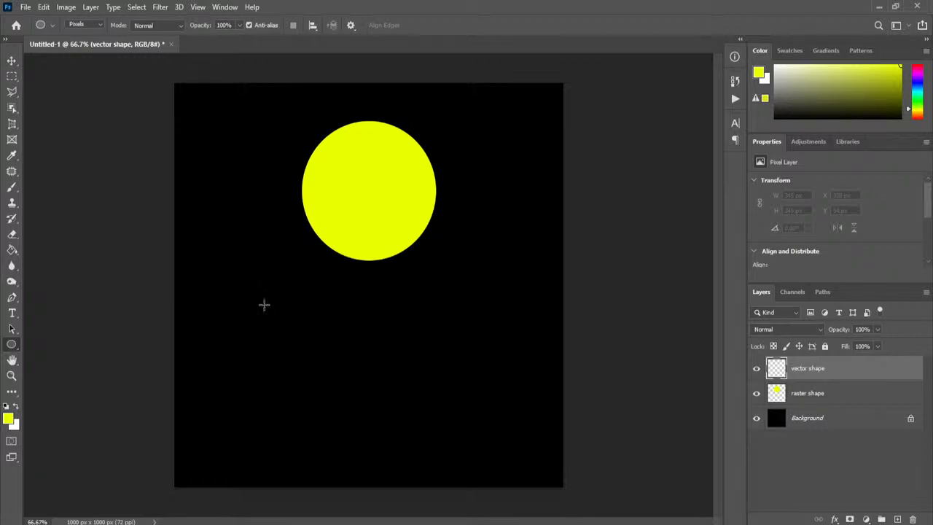
Set the foreground color to pure red for the Ellipse tool
click(8, 419)
text(ff0000)
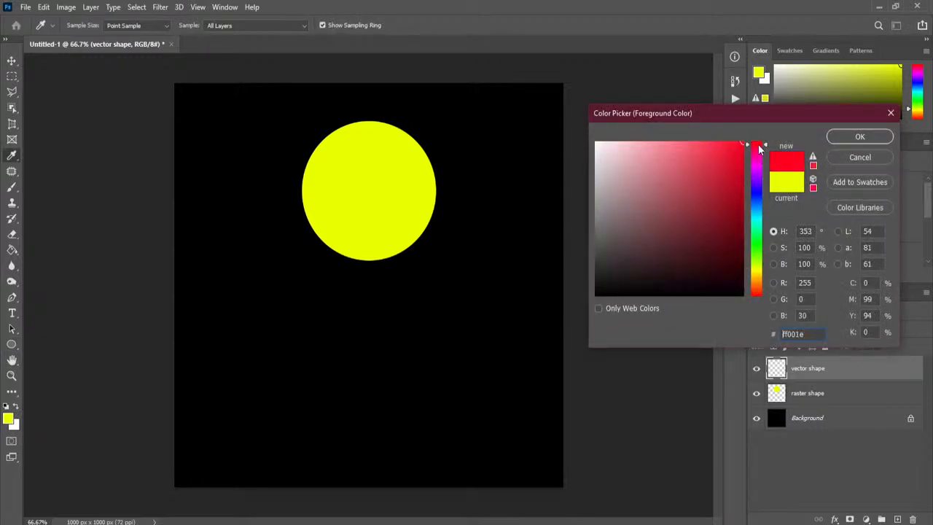
click(858, 138)
key(u)
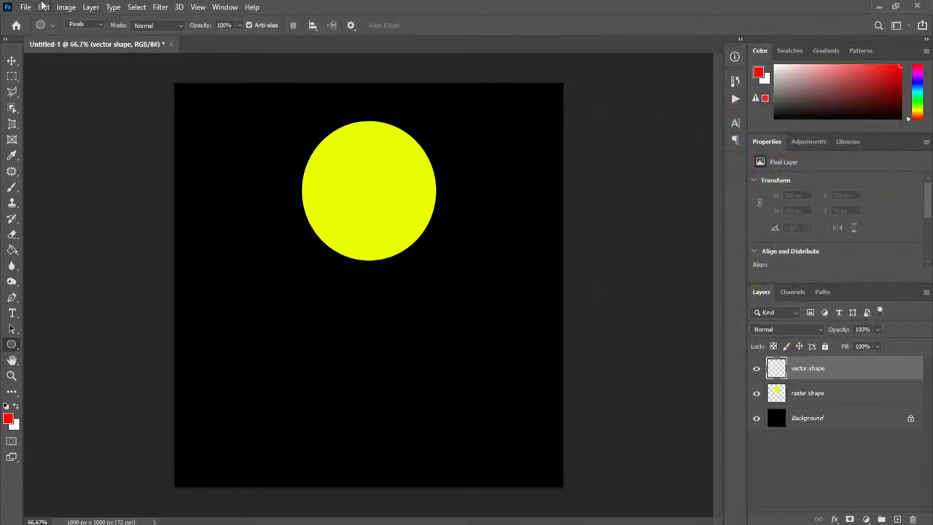
Compare the Ellipse tool's Shape and Pixels drawing modes and leave it set to Shape
click(86, 25)
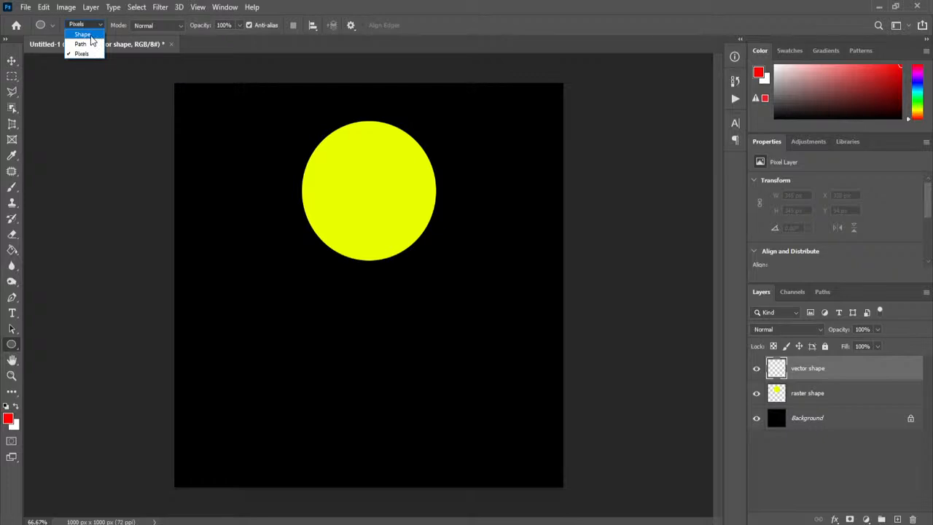
click(83, 35)
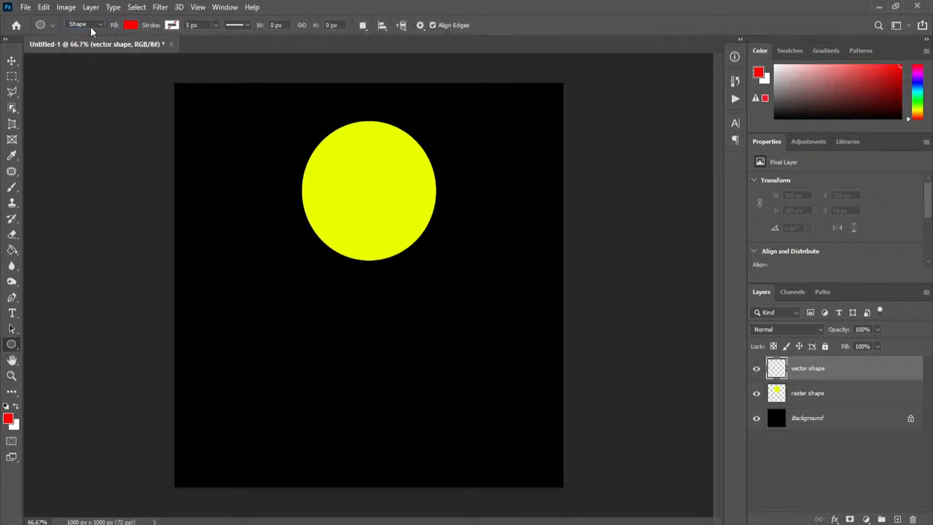
click(90, 27)
click(94, 38)
click(77, 23)
click(82, 54)
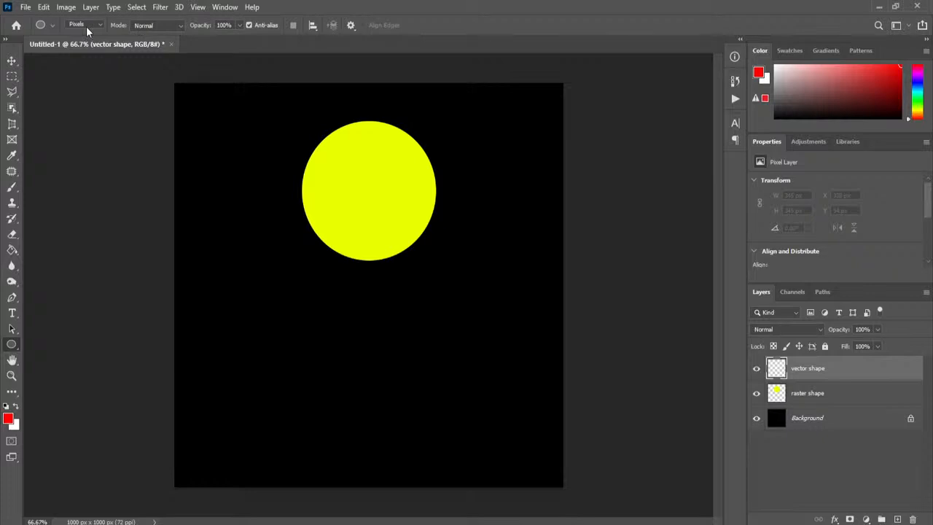
scroll(86, 26, up, 2)
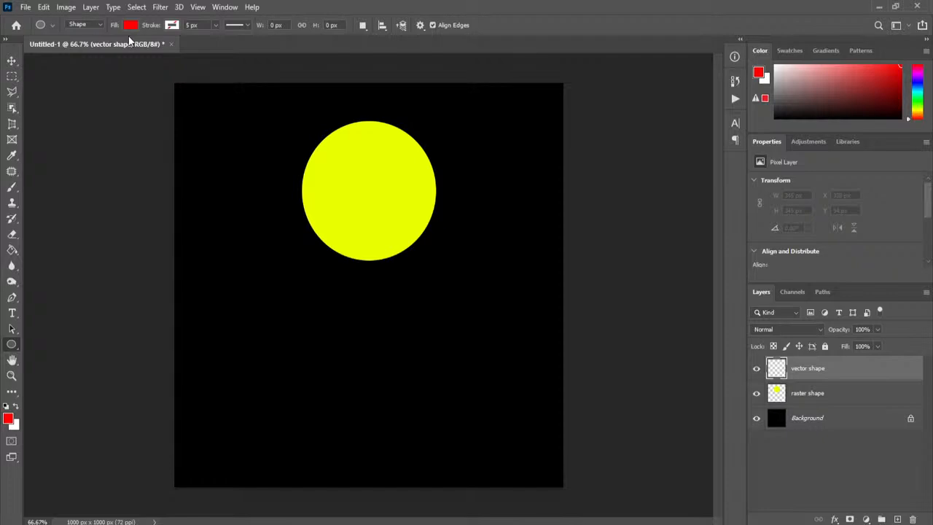
Examine the Ellipse tool's stroke color, fill color and stroke line style options
click(172, 26)
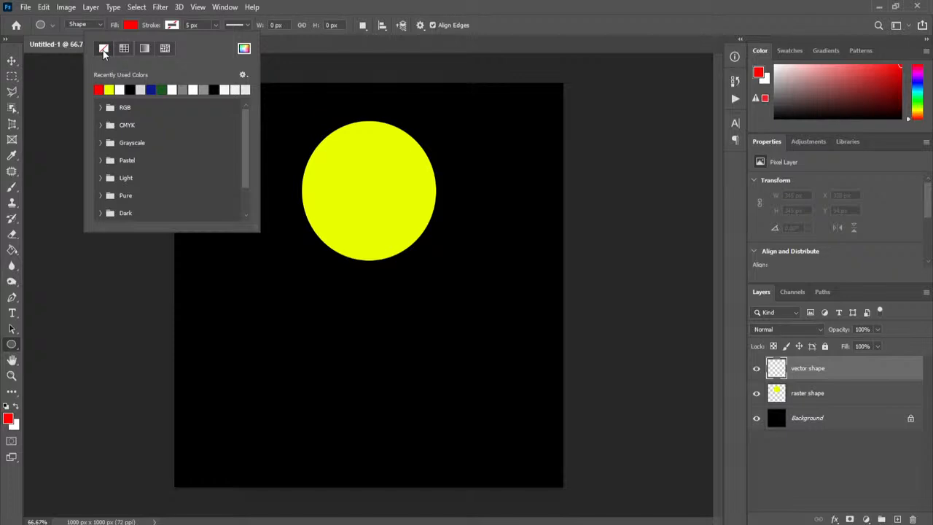
click(130, 25)
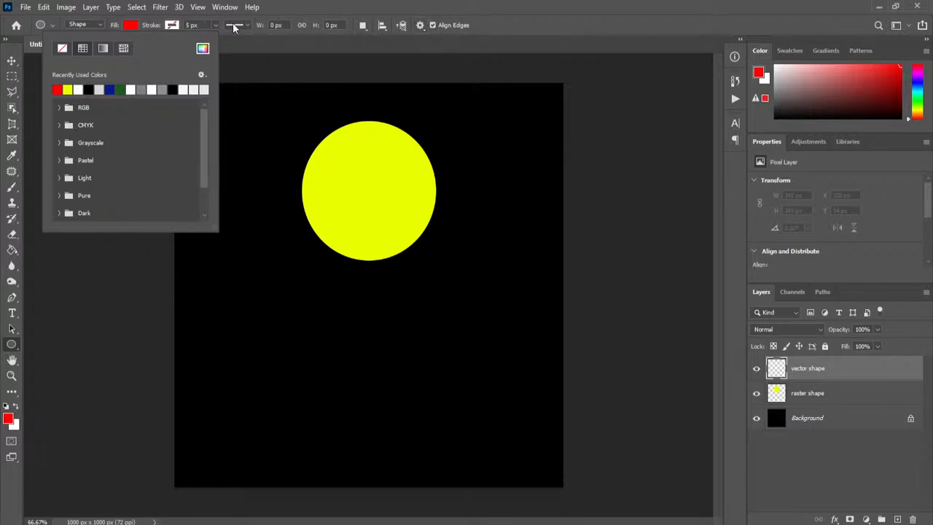
click(286, 12)
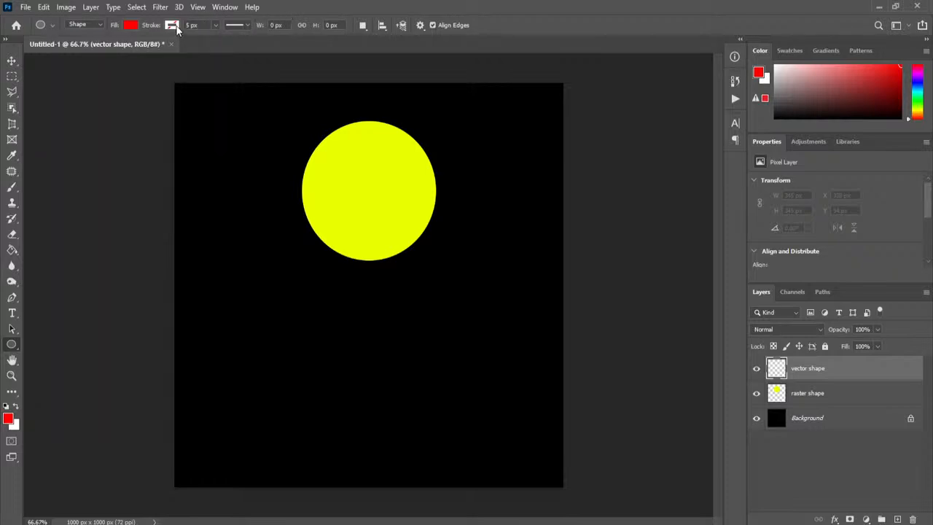
click(243, 26)
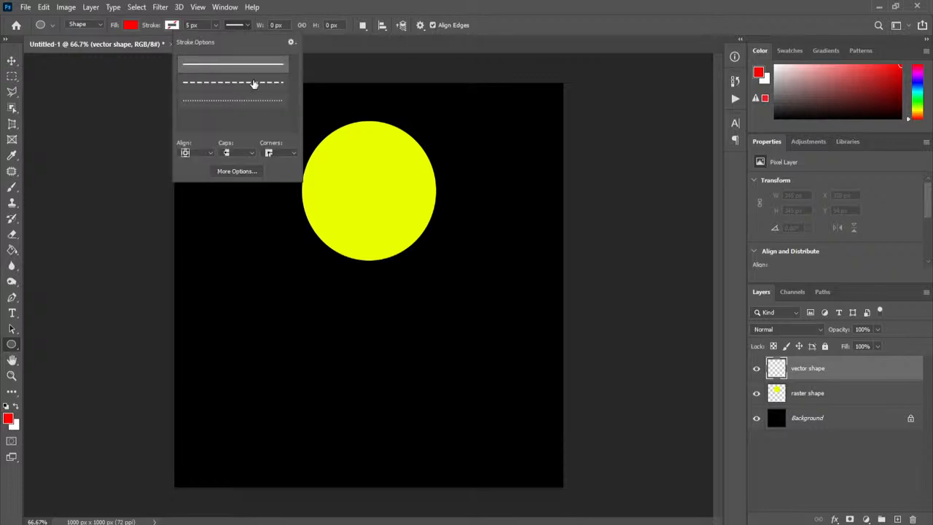
click(519, 31)
Draw a red vector circle about 384 px wide below the yellow circle and switch to the Move tool
drag(302, 298, 465, 452)
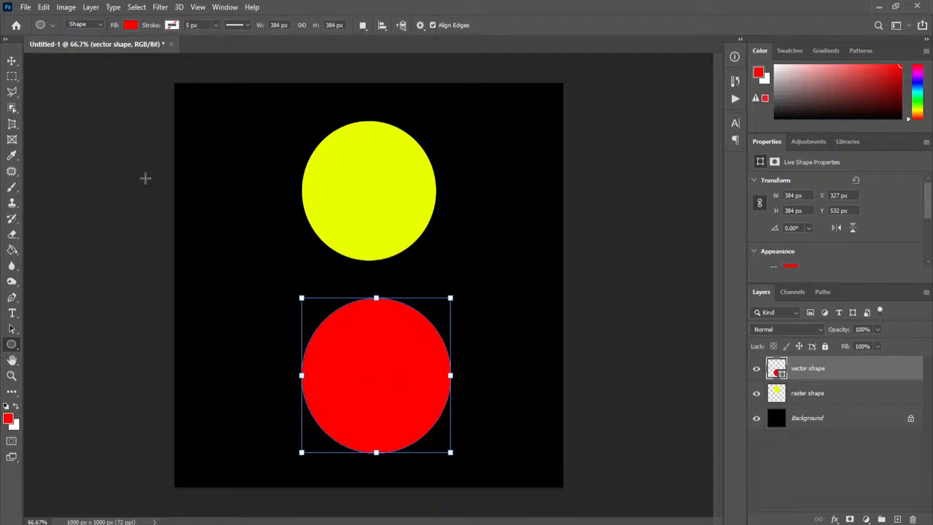
click(10, 61)
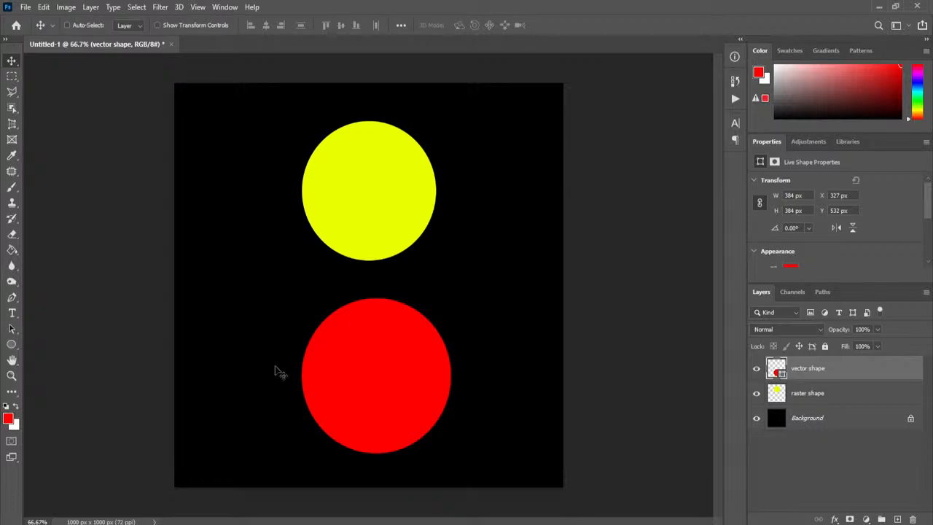
Examine the pixels along the yellow raster circle's lower edge at up to 800% magnification
click(11, 376)
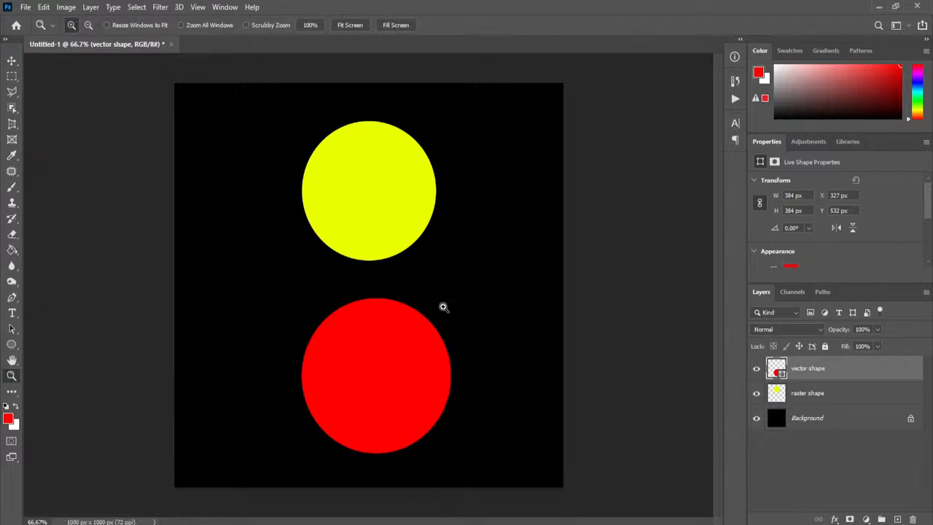
click(432, 272)
click(432, 269)
click(400, 255)
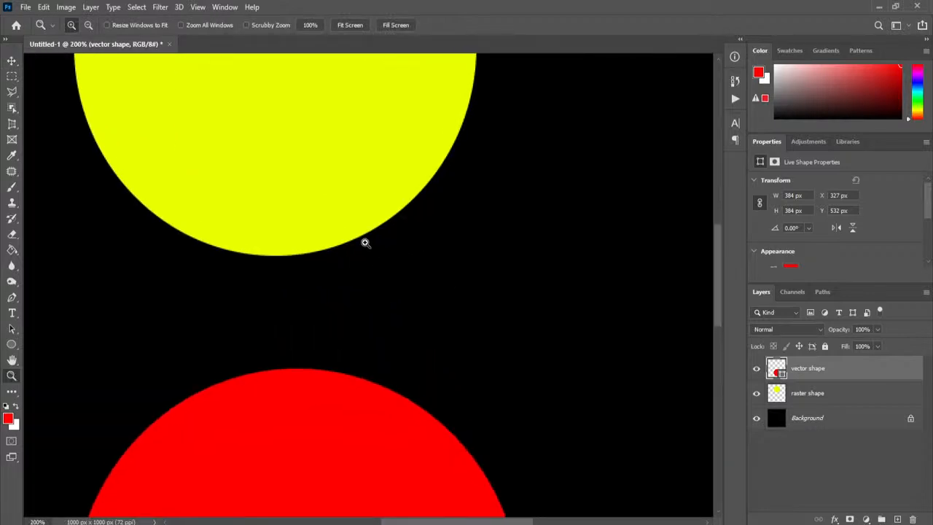
click(366, 244)
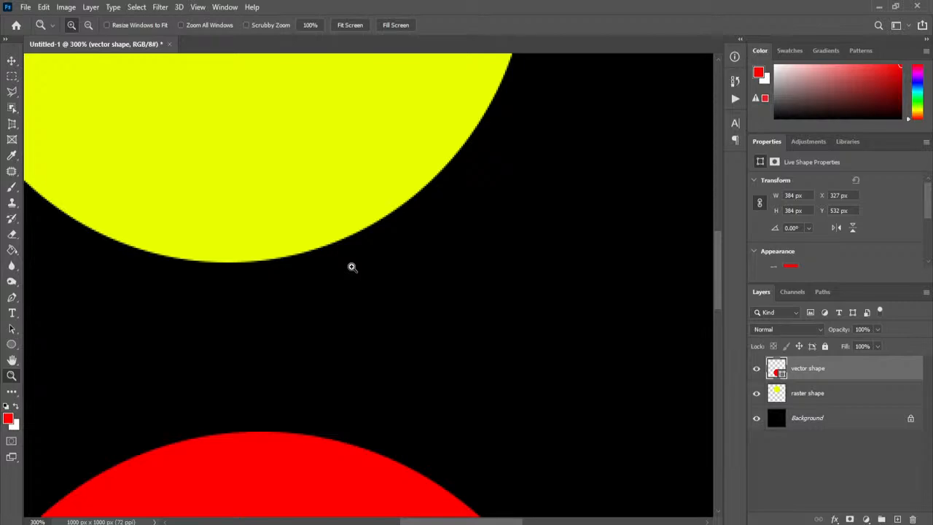
click(353, 267)
click(351, 266)
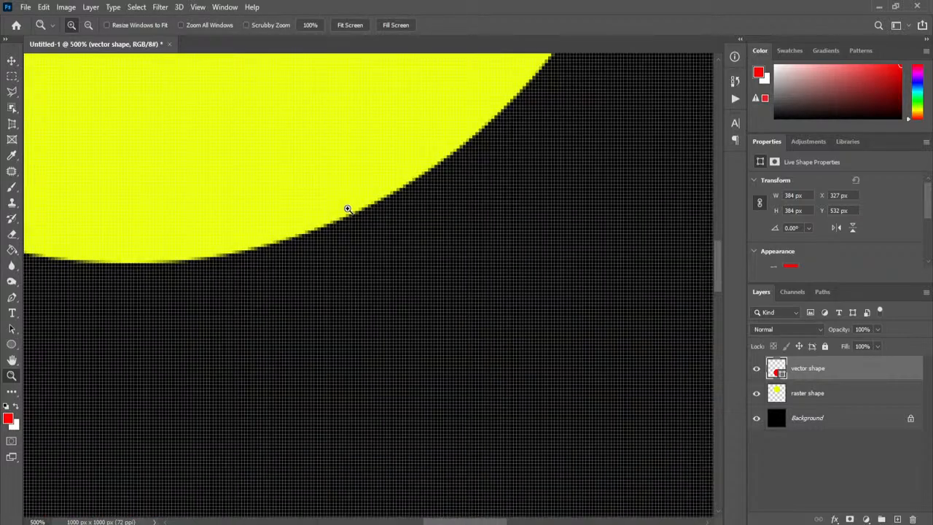
click(348, 209)
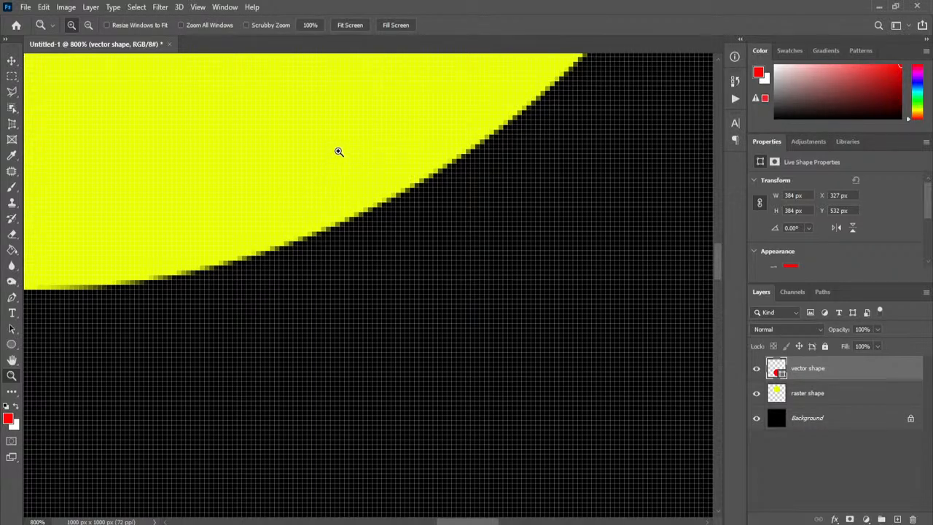
Return from the close-up to a view of the whole canvas with both circles
alt+click(385, 169)
alt+click(377, 150)
alt+click(377, 150)
alt+click(377, 150)
alt+click(376, 150)
alt+click(377, 151)
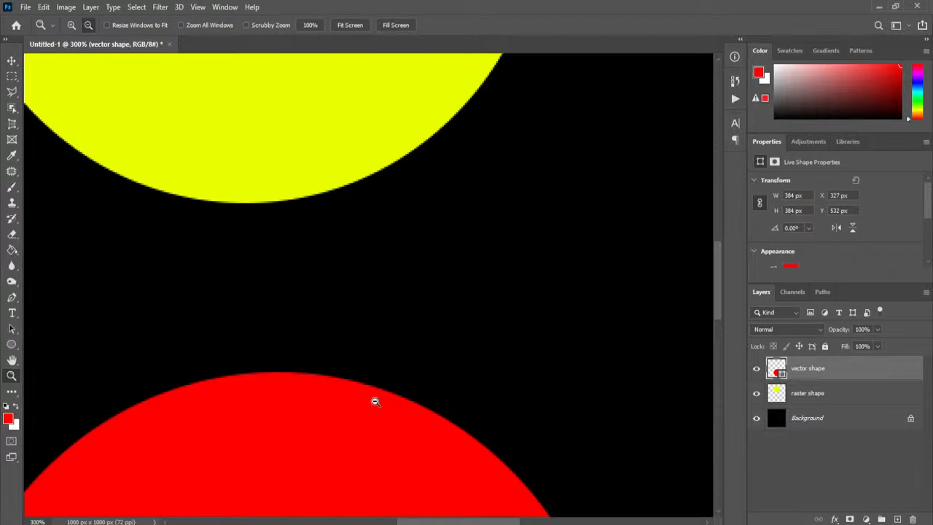
alt+click(375, 402)
alt+click(375, 402)
alt+click(375, 401)
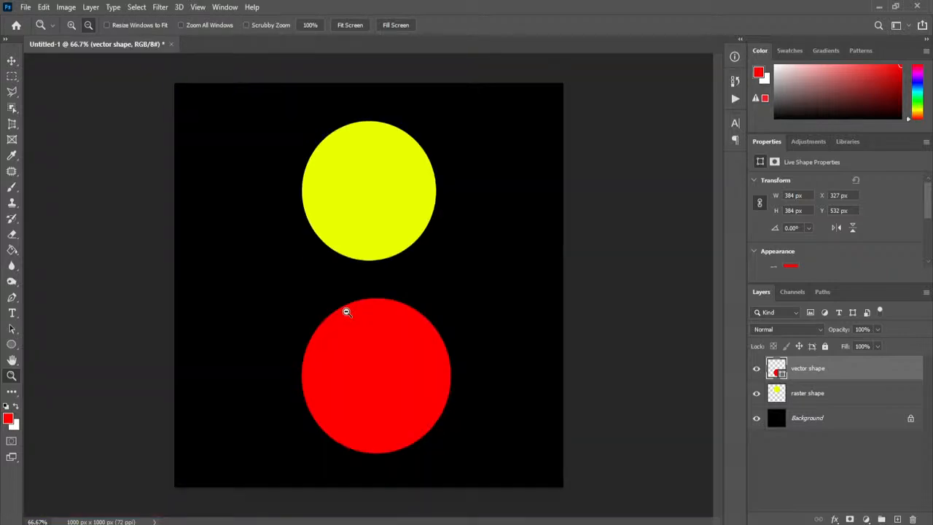
Hide the vector shape layer and scale the yellow raster circle up to about 946 px wide
click(871, 399)
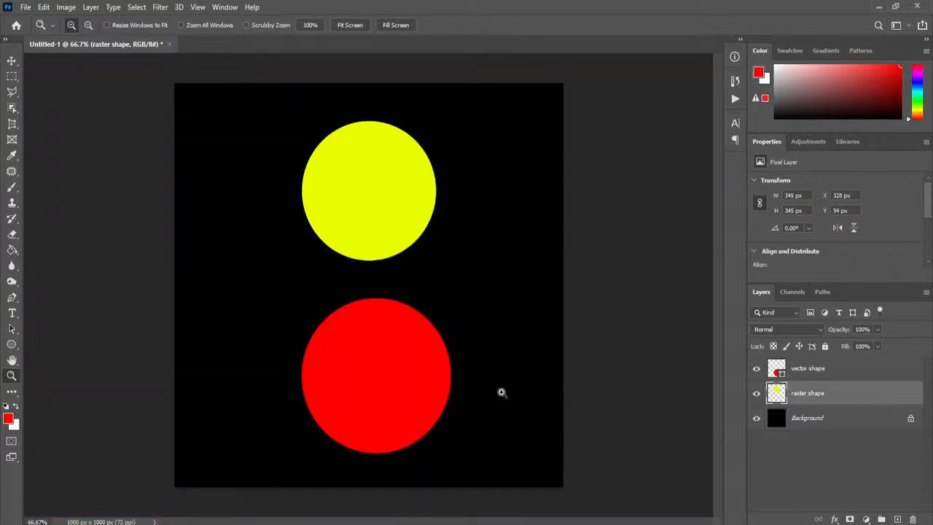
click(756, 370)
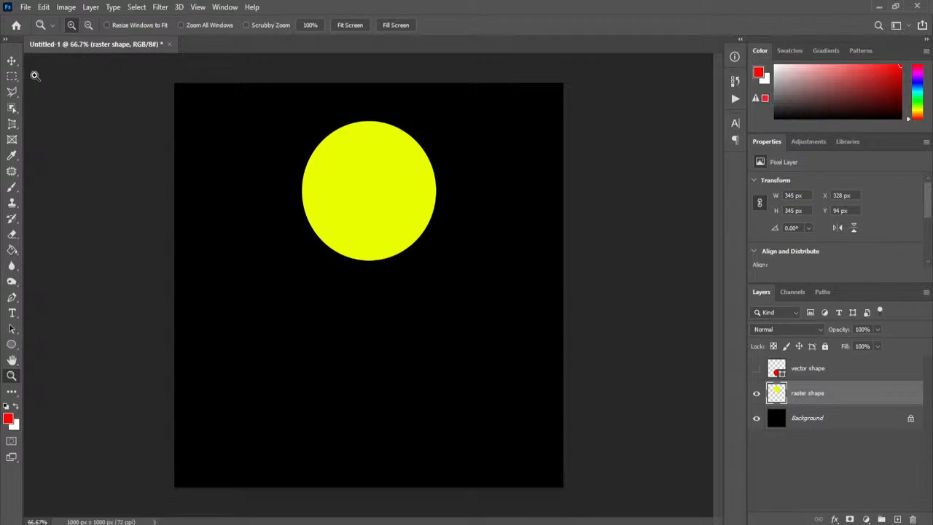
click(11, 61)
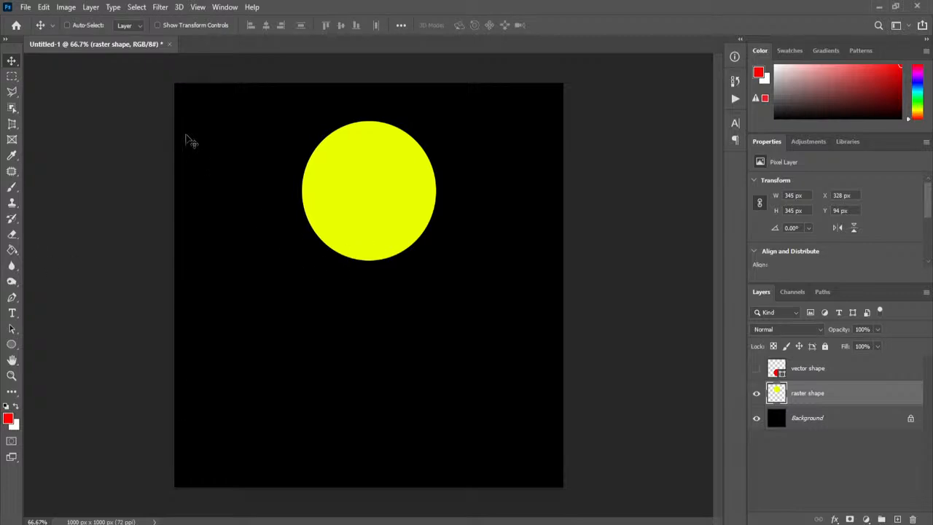
key(ctrl+t)
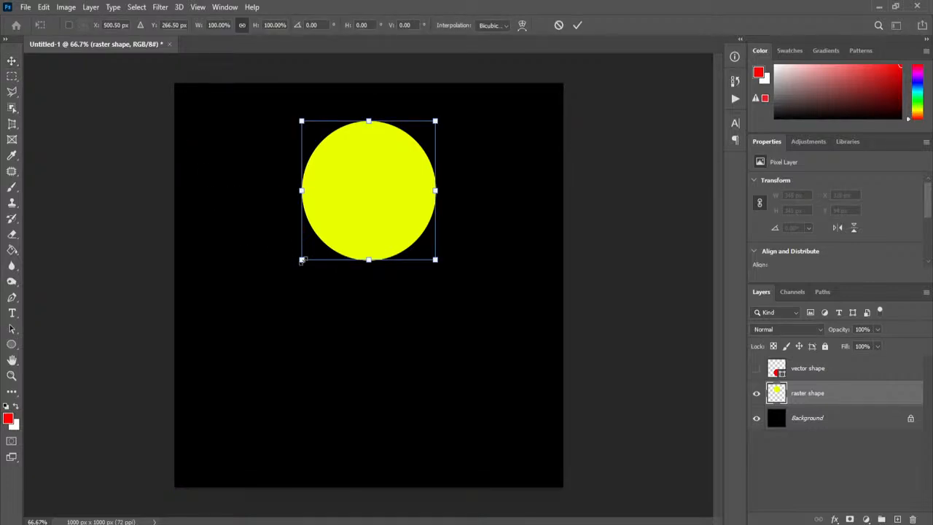
drag(302, 261, 220, 348)
drag(433, 350, 540, 484)
key(Return)
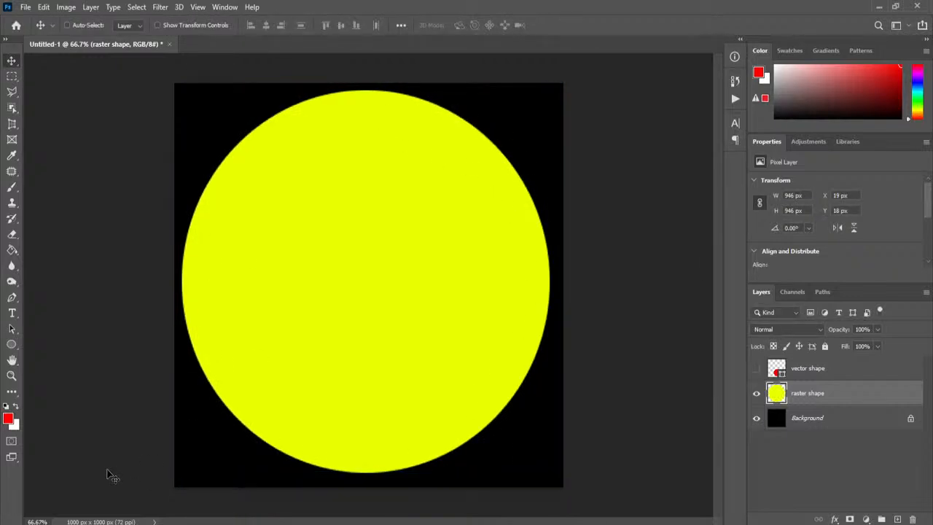
Examine the enlarged yellow raster circle's upper-right edge at magnifications up to 700%
click(11, 375)
right_click(428, 209)
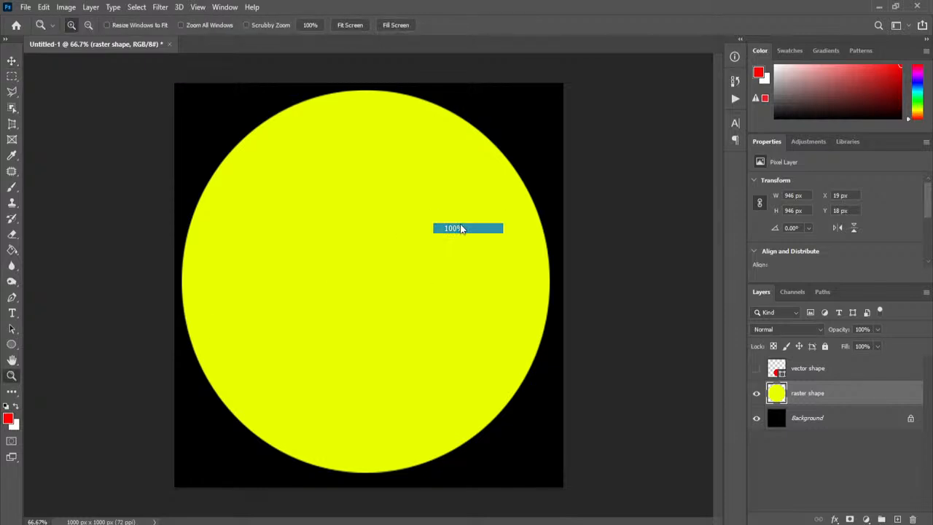
click(462, 229)
click(623, 100)
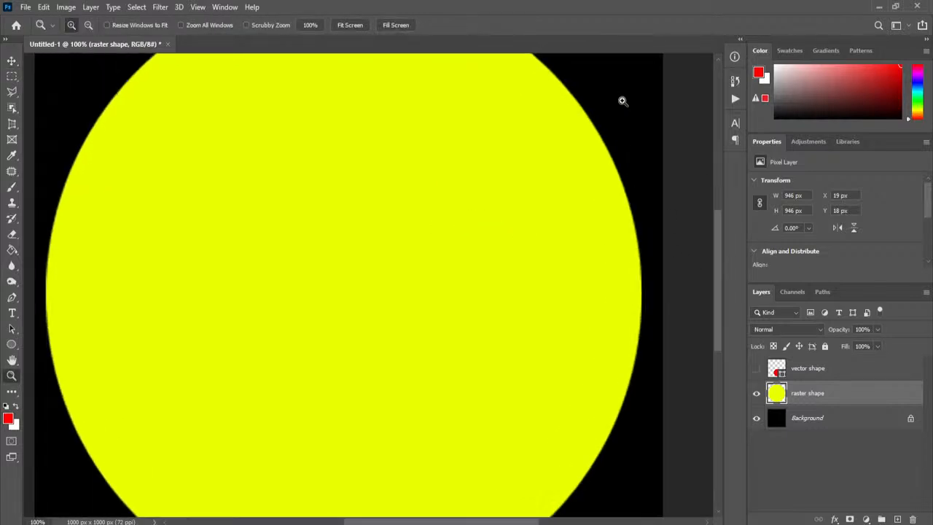
click(645, 98)
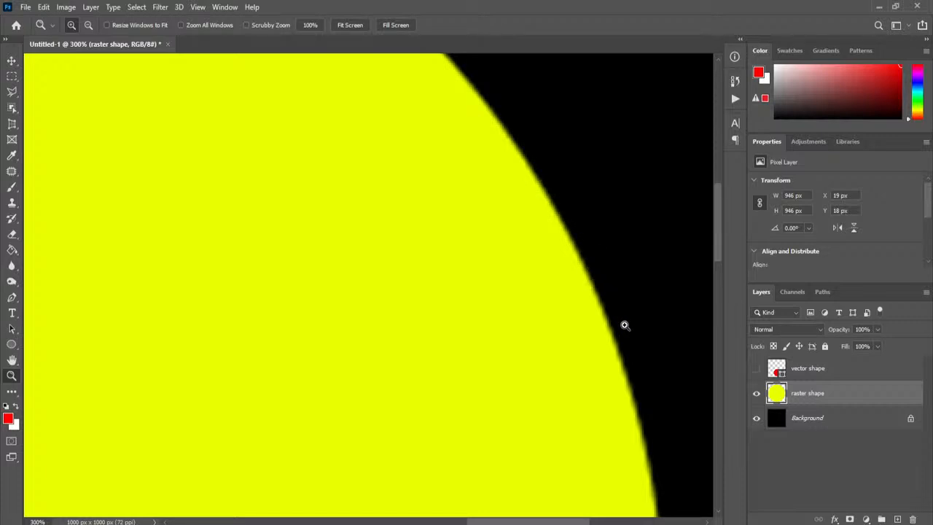
click(602, 254)
click(602, 254)
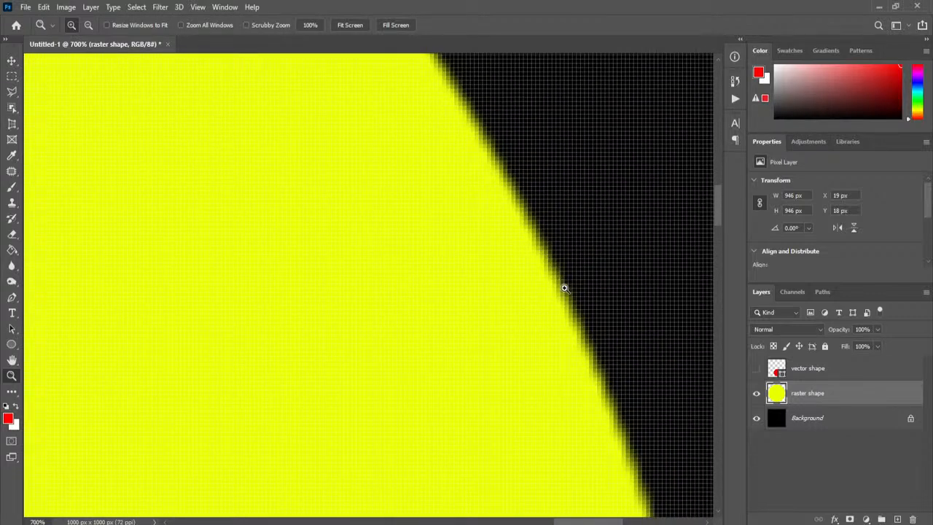
Review the enlarged raster circle's edge at decreasing magnifications until the whole canvas is in view
key(alt)
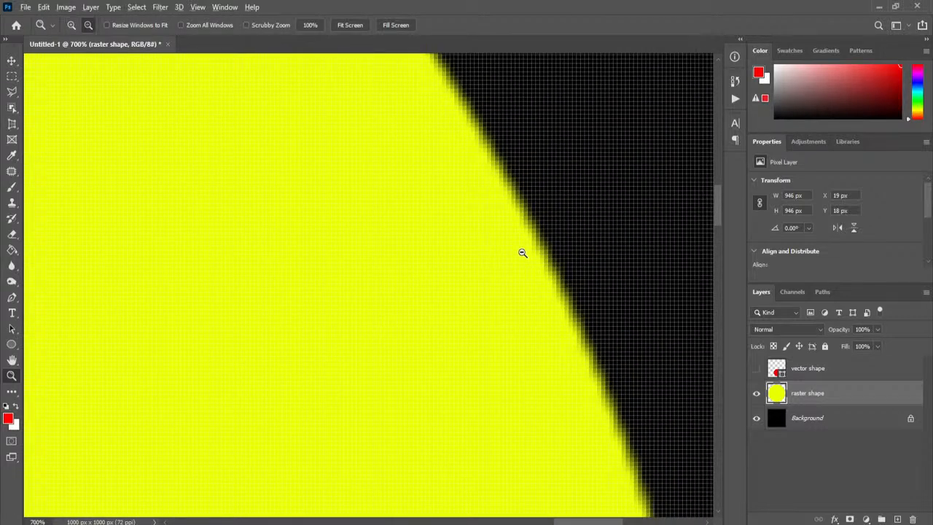
alt+click(521, 237)
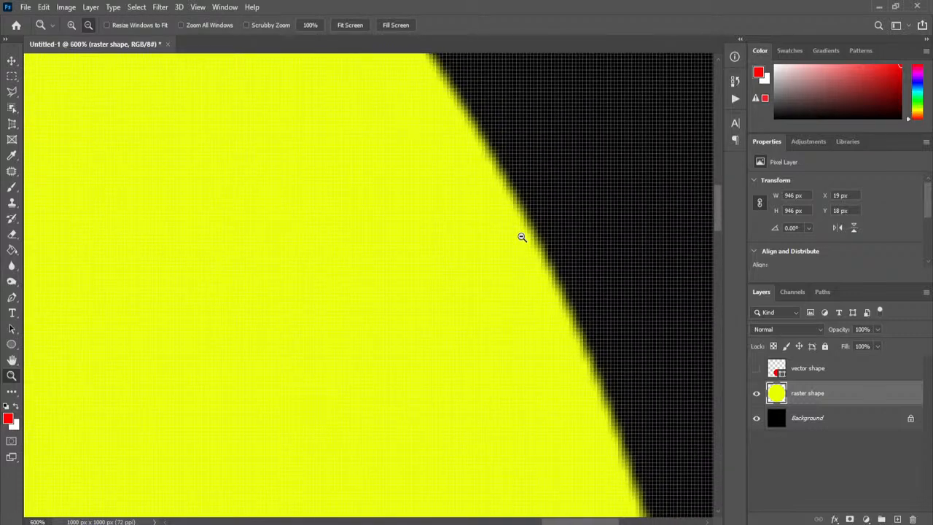
alt+click(521, 237)
alt+click(521, 237)
alt+click(387, 197)
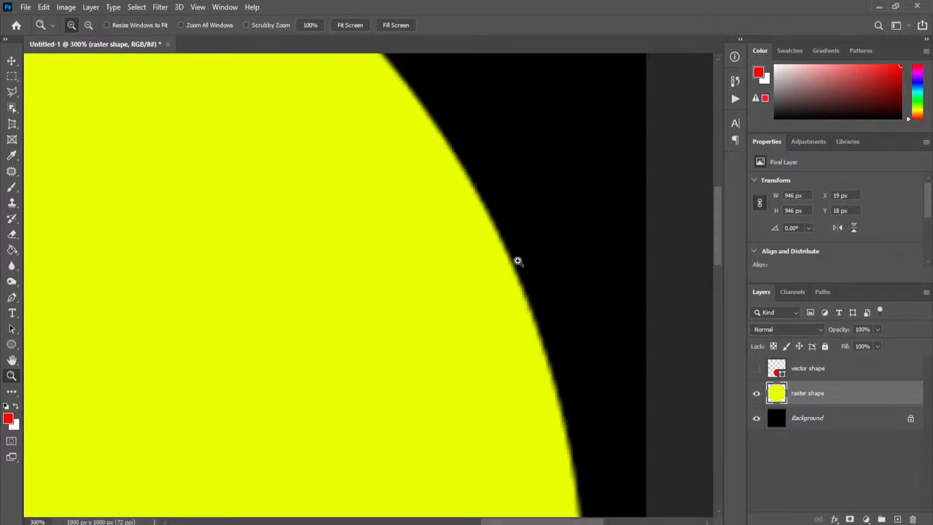
alt+click(404, 204)
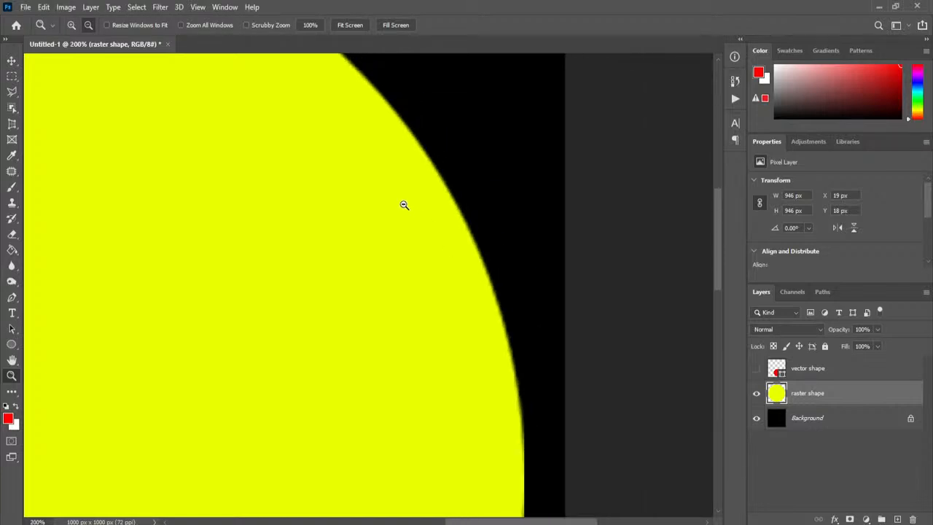
scroll(391, 247, left, 5)
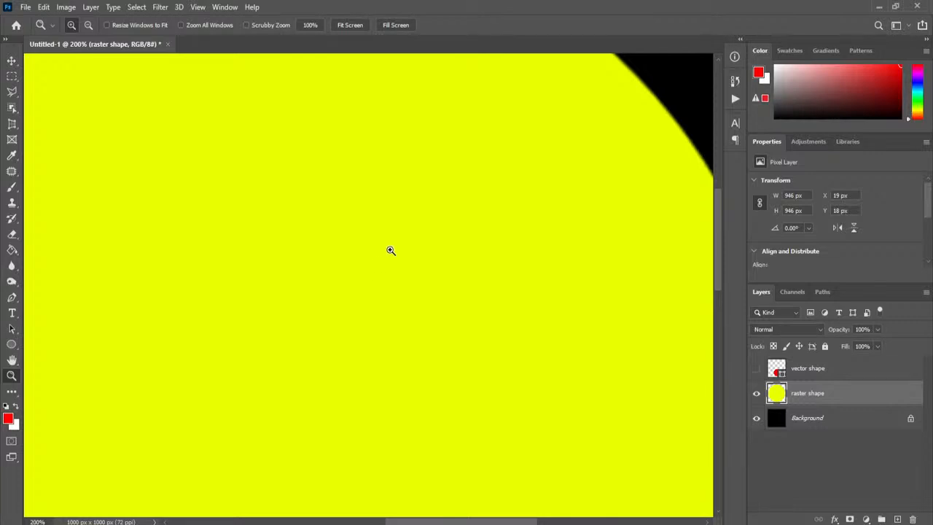
key(alt)
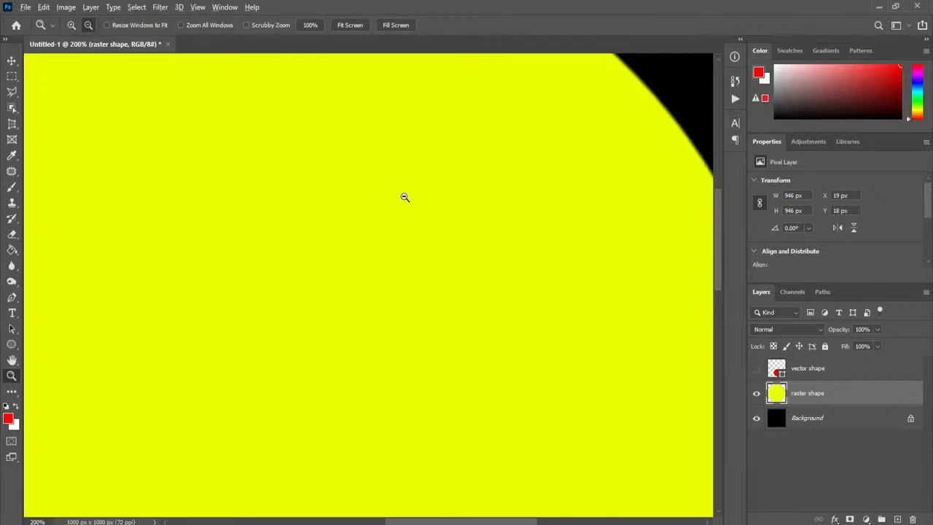
key(alt)
alt+click(396, 215)
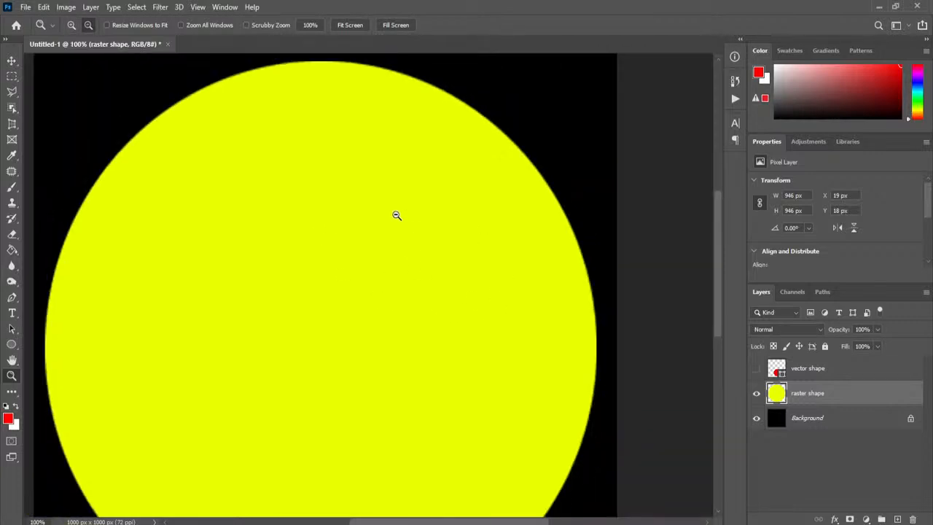
alt+click(382, 260)
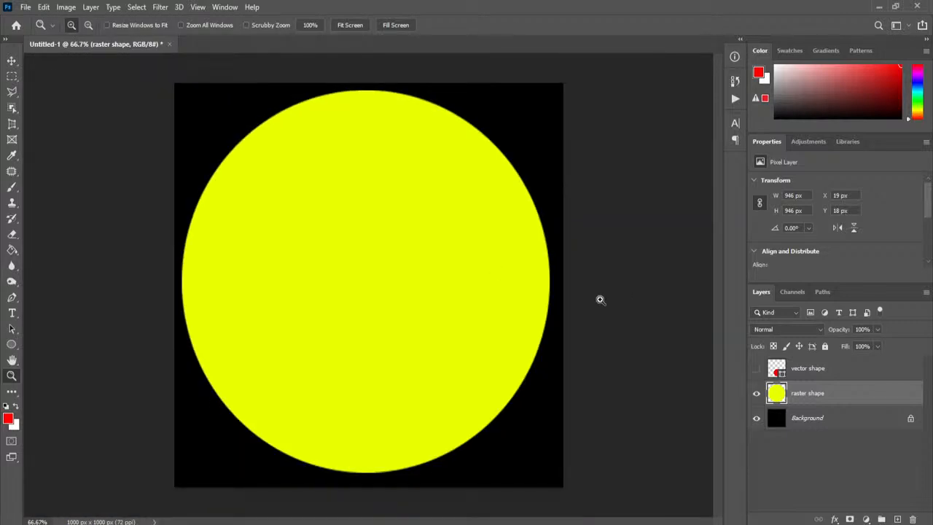
Hide the raster shape layer, then show and select the vector shape layer, keeping its fill color
click(756, 395)
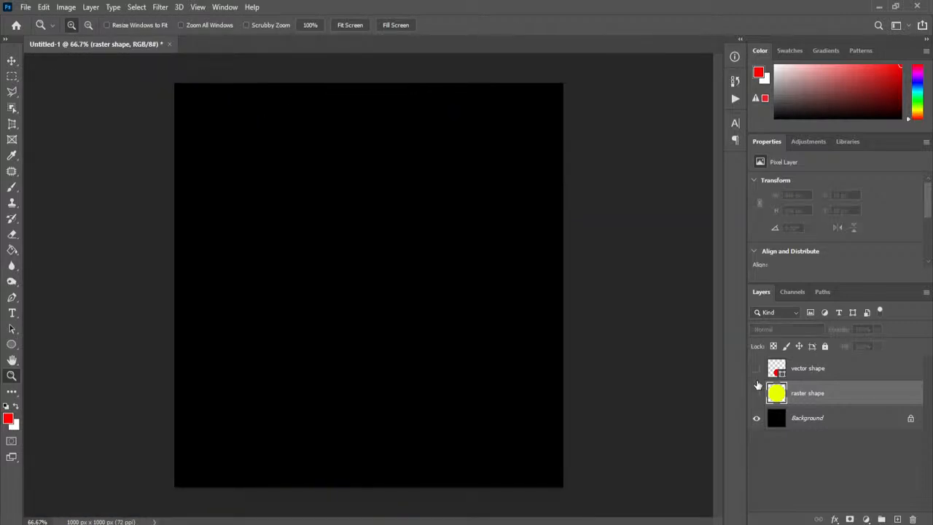
click(756, 370)
click(831, 371)
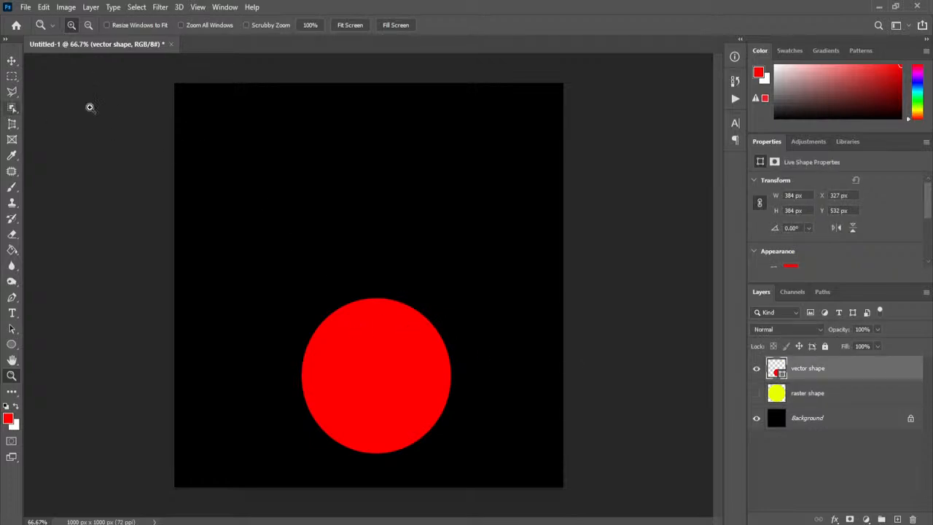
double_click(777, 371)
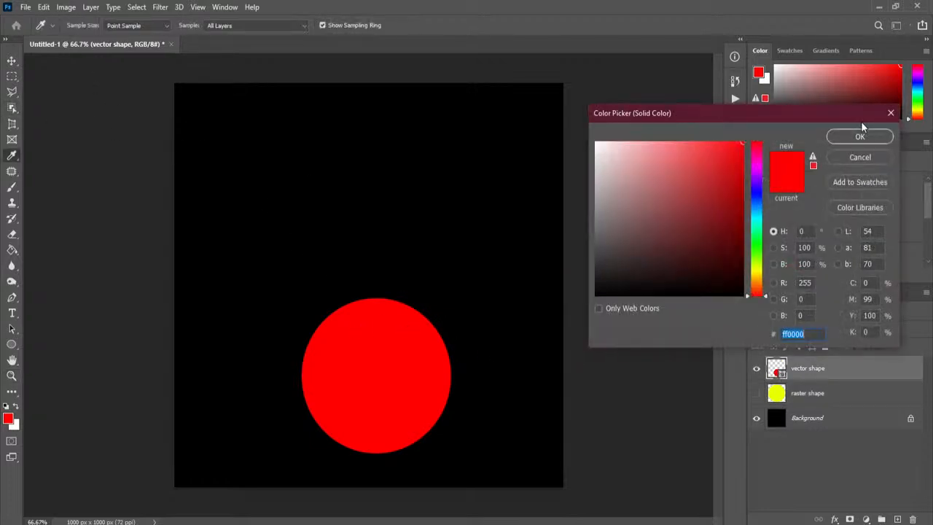
click(849, 159)
Scale the red vector circle up with Free Transform to about 968 px wide, nearly filling the canvas
click(44, 6)
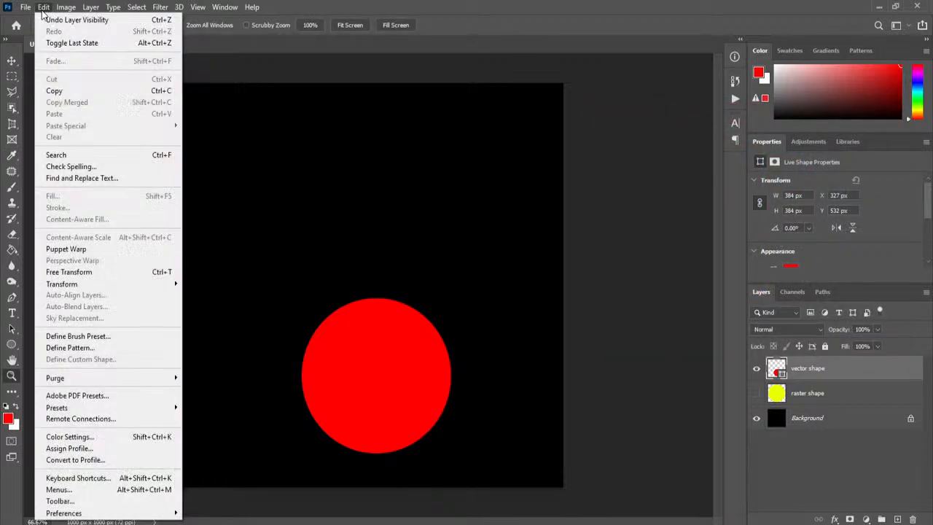
click(107, 274)
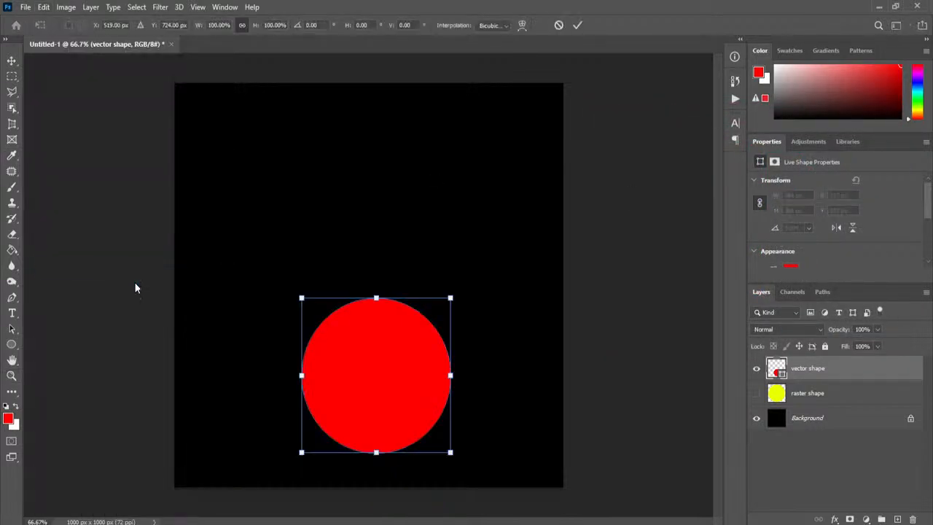
drag(298, 300, 186, 178)
drag(447, 172, 551, 99)
drag(538, 451, 553, 479)
key(Return)
Examine the enlarged red vector circle's upper-right edge at magnifications up to 300%
key(z)
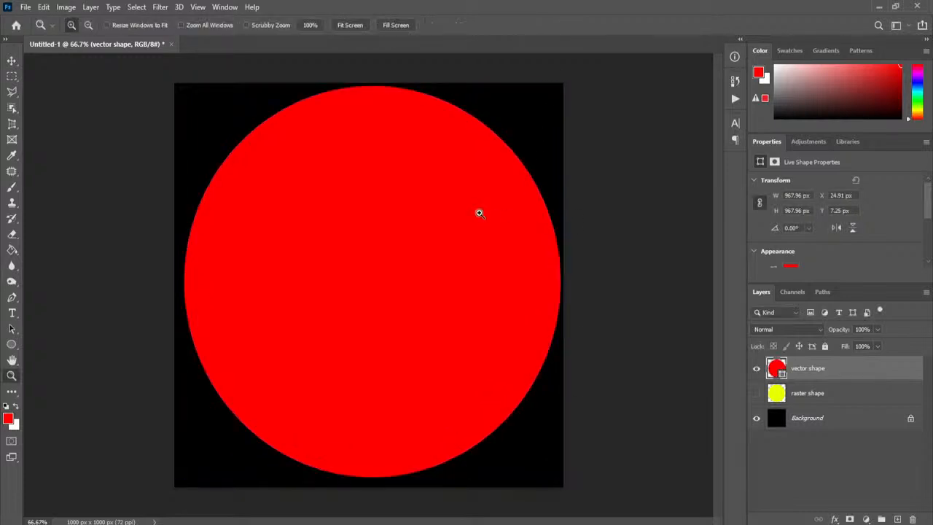
right_click(532, 167)
click(554, 184)
click(657, 128)
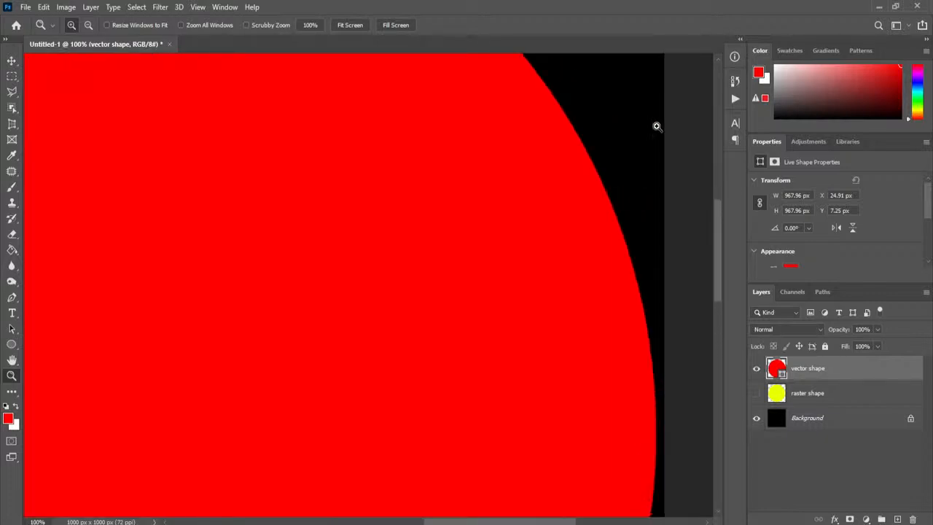
click(653, 195)
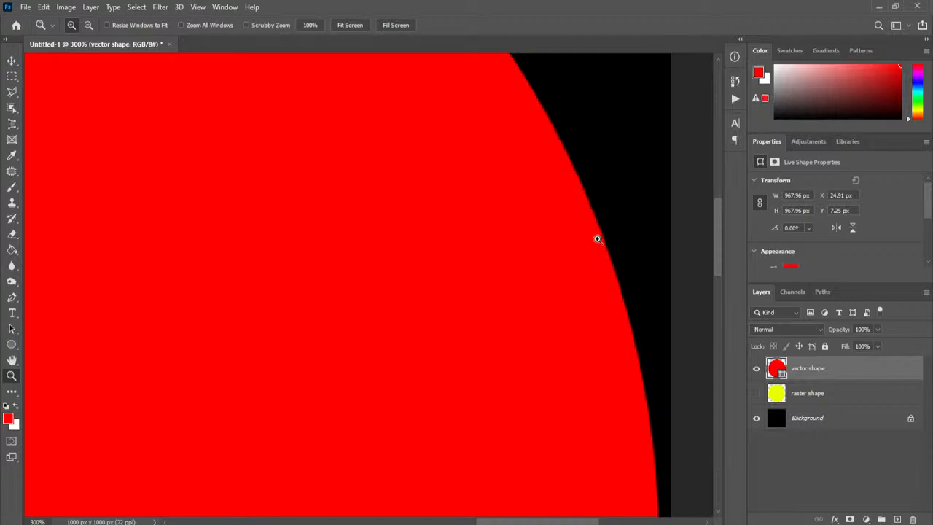
alt+click(568, 175)
Compare both circles' edges at 200% by alternating layer visibility, leaving only the vector shape shown above the background
click(756, 368)
click(757, 394)
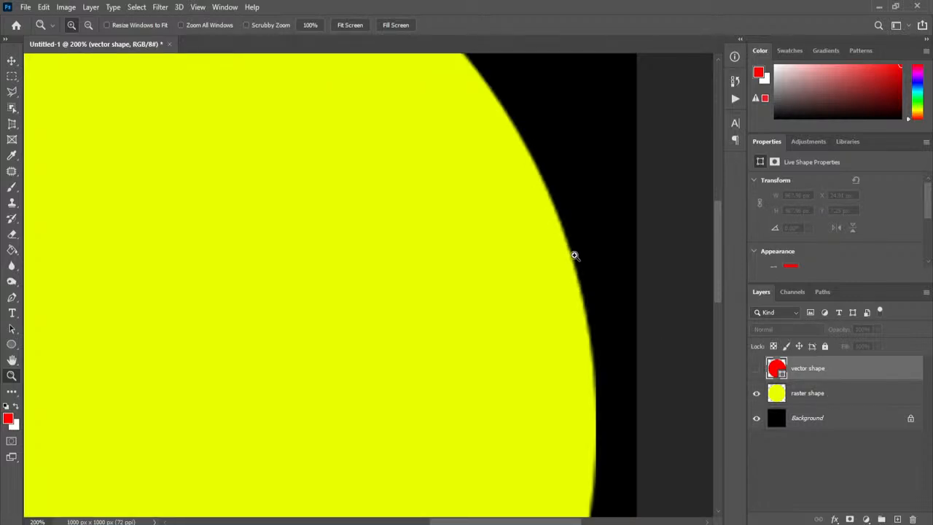
click(757, 394)
click(756, 369)
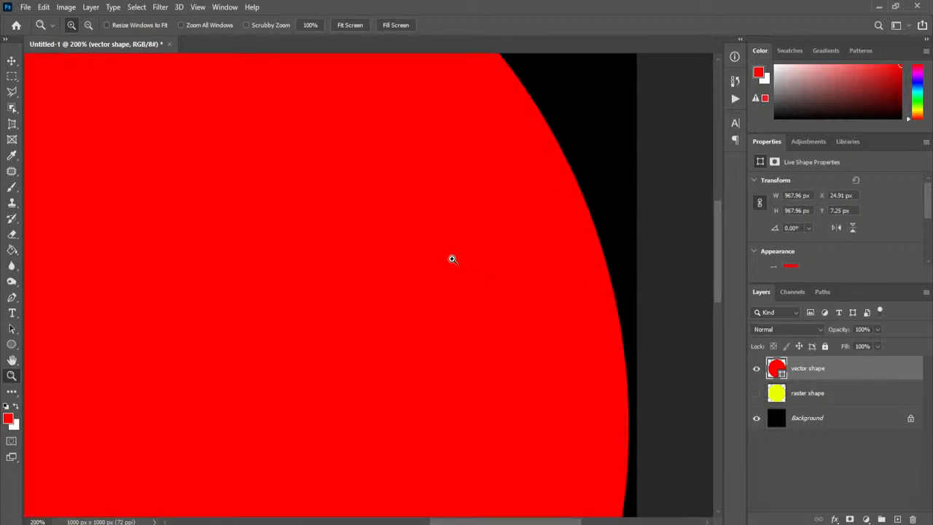
key(alt)
alt+click(450, 237)
alt+click(450, 237)
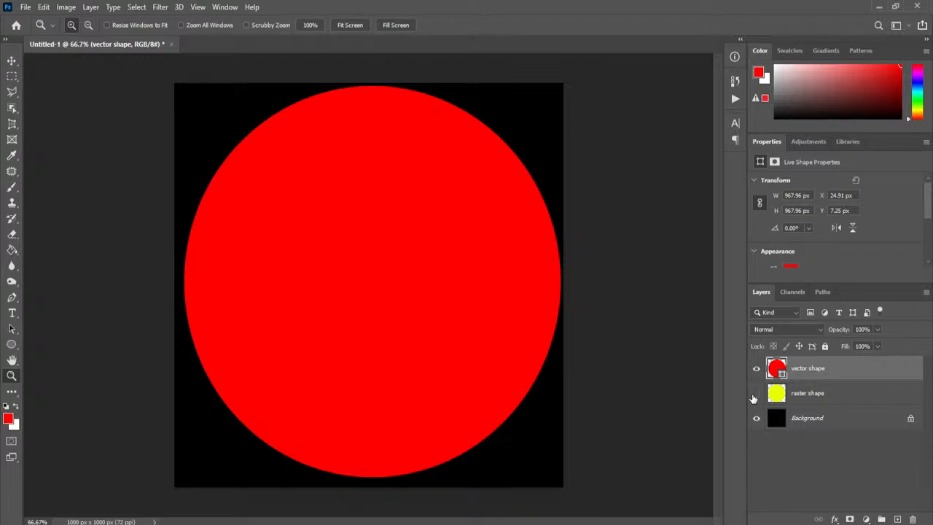
Alternate the visibility of the two circle layers to compare them at full view, leaving the raster shape shown and the vector shape hidden
click(756, 393)
click(756, 369)
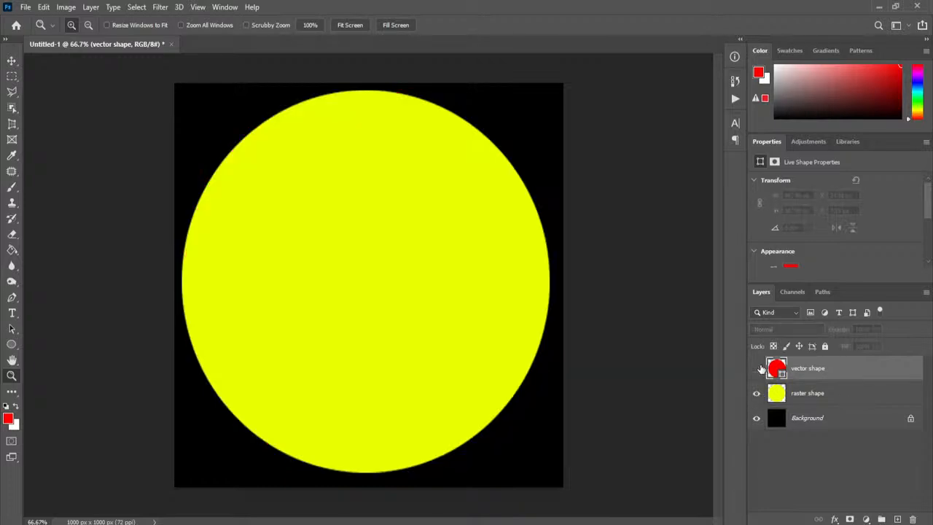
click(757, 369)
click(757, 368)
Open the recent photo image (5).jpg as a raster example
click(26, 7)
mouse_move(66, 78)
click(292, 182)
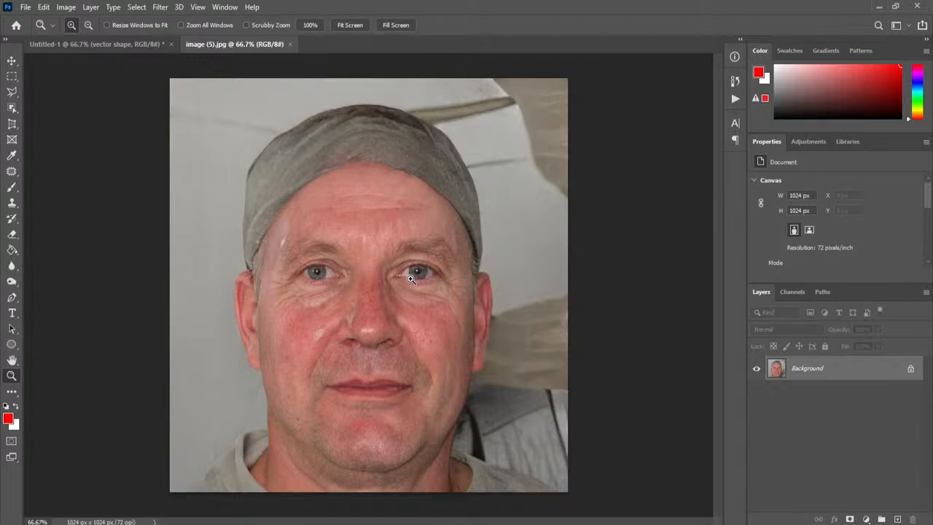
In the circle document, show the vector shape and hide the raster shape, and return to the image (5).jpg photo
click(131, 44)
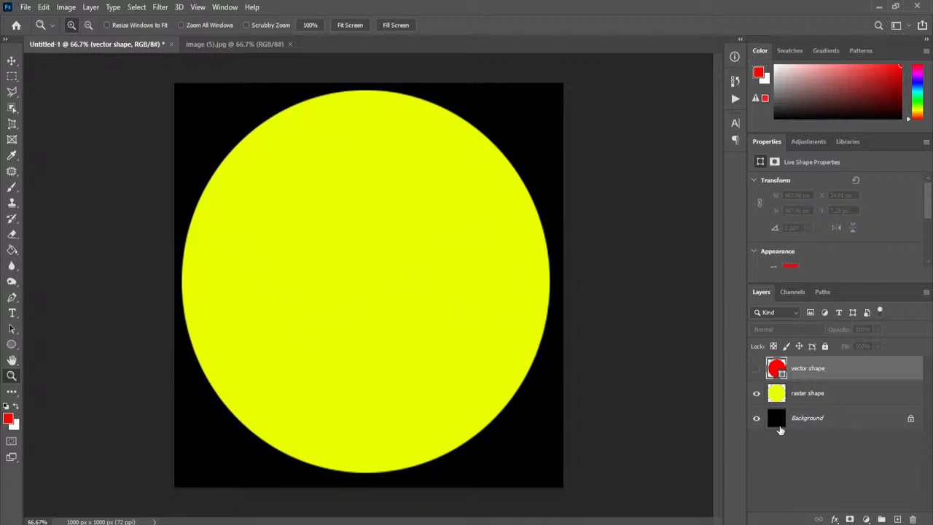
click(757, 369)
click(757, 394)
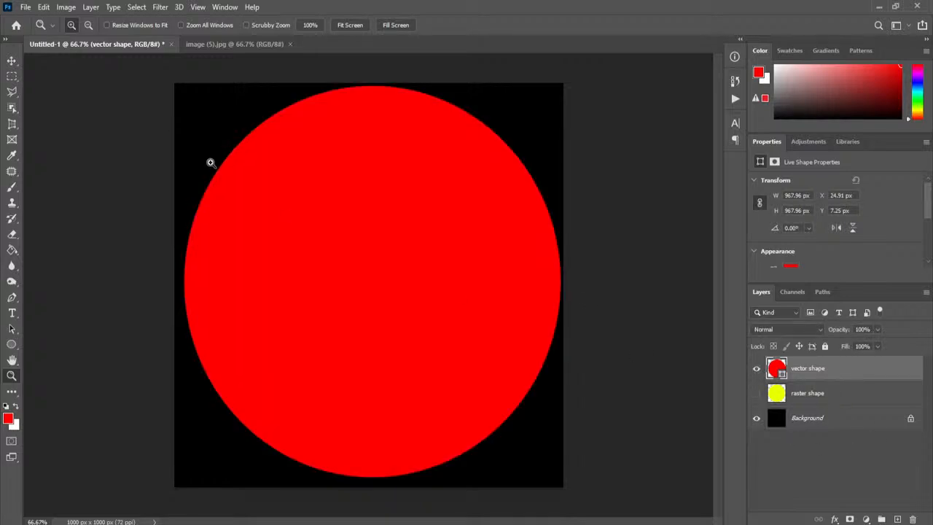
click(233, 44)
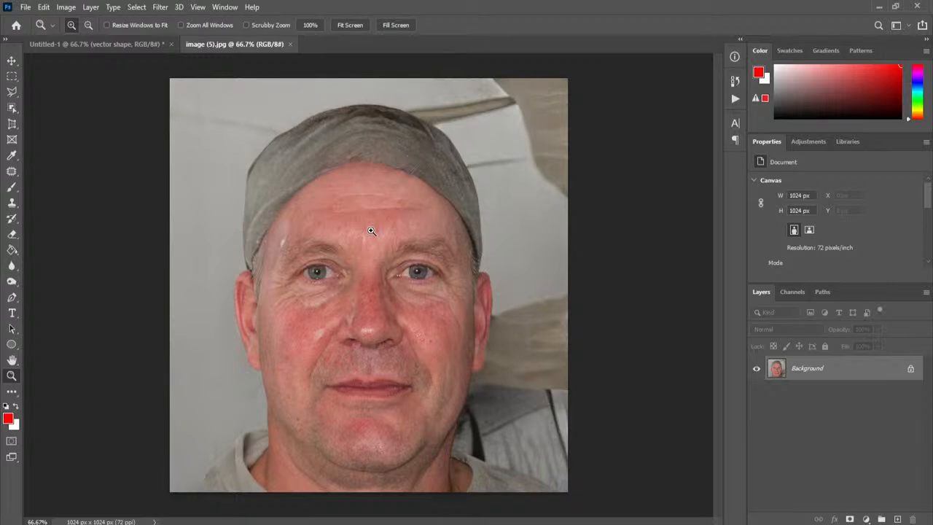
Unlock the photo's background, enlarge it to about 5956 px wide with Free Transform around one eye, and inspect it at 100%
click(910, 372)
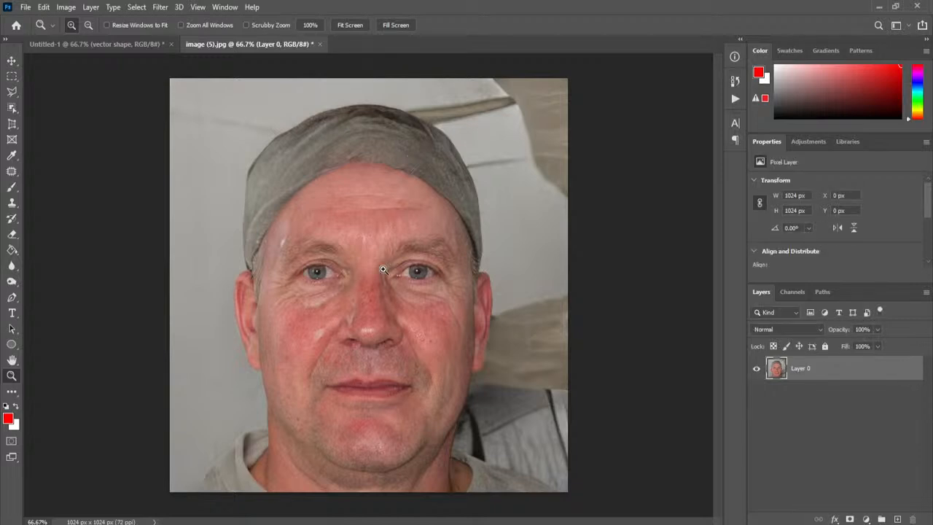
key(ctrl+t)
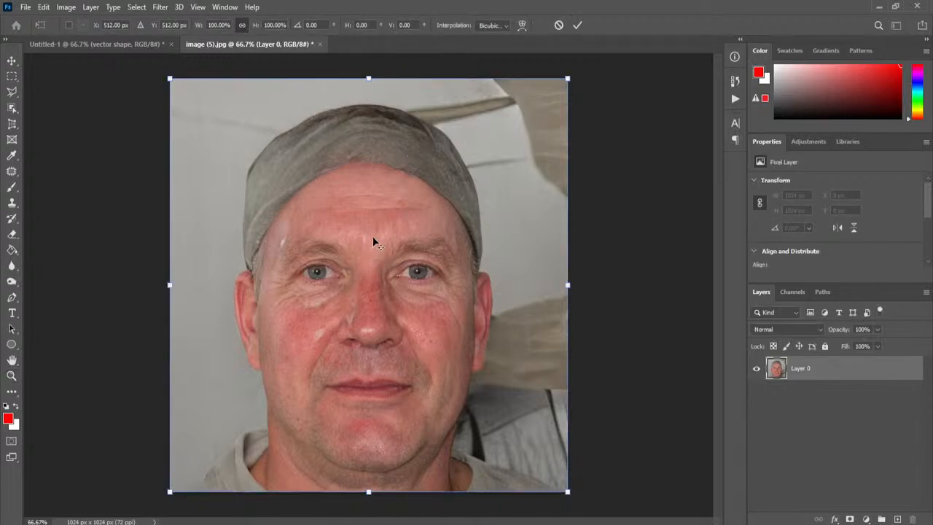
scroll(373, 238, down, 11)
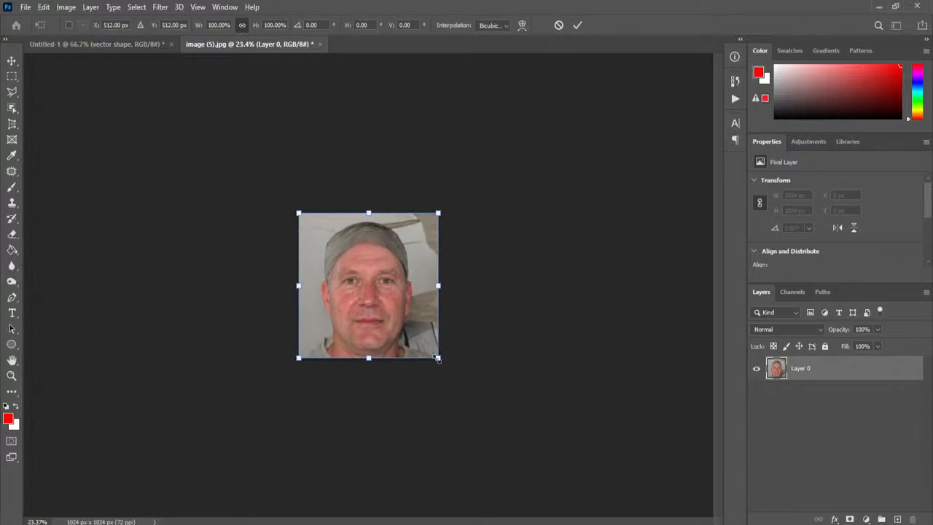
drag(437, 359, 890, 520)
drag(527, 264, 419, 279)
key(Return)
key(z)
click(360, 252)
right_click(360, 252)
click(382, 263)
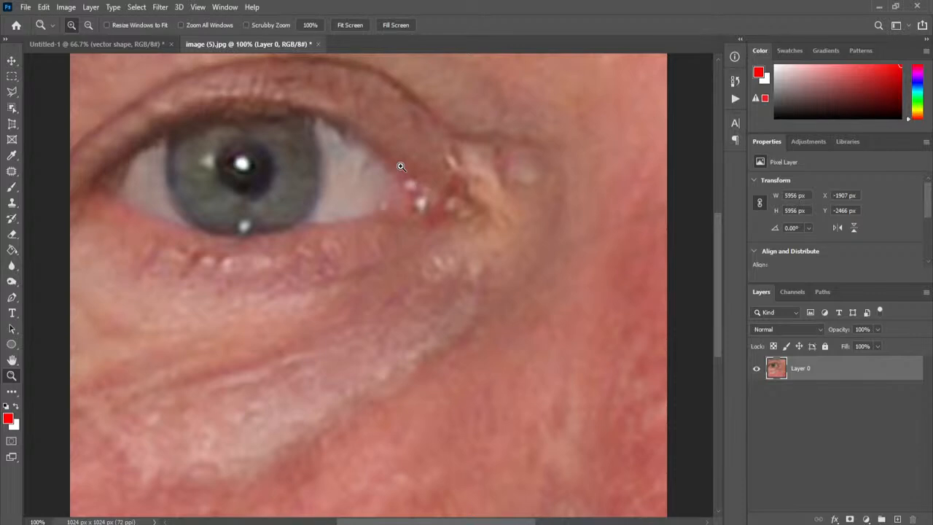
Scale the photo layer up by a further 255% or so with Free Transform, position the iris within the canvas, and inspect it at 100%
alt+click(410, 142)
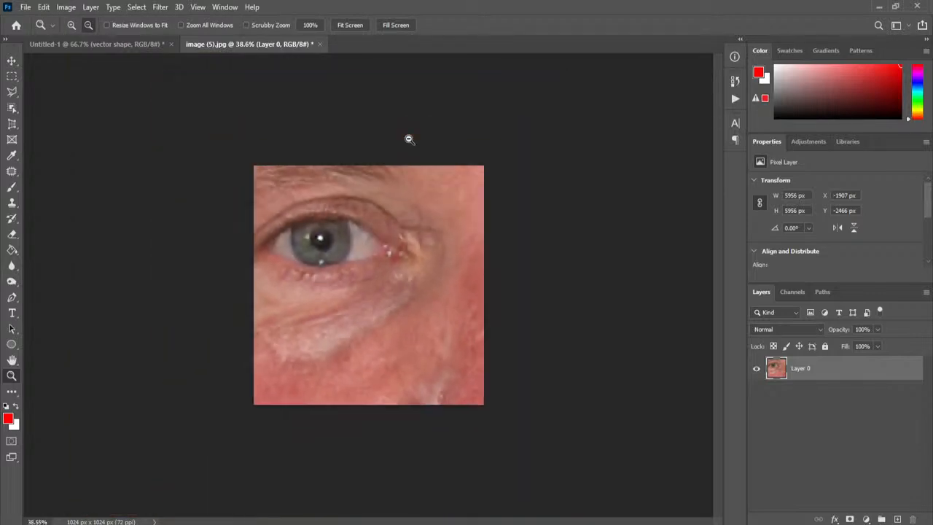
key(ctrl+t)
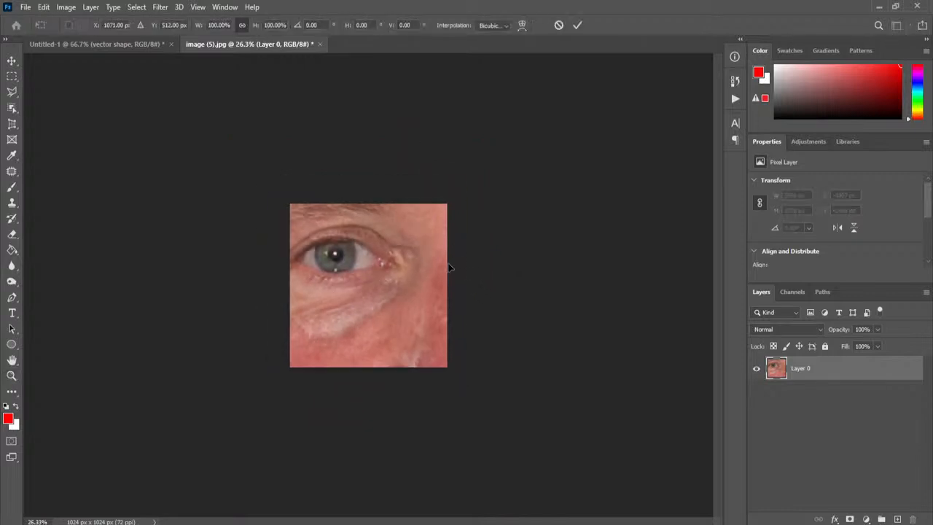
key(ctrl+minus)
key(ctrl+minus)
key(ctrl+minus)
key(ctrl+minus)
key(ctrl+minus)
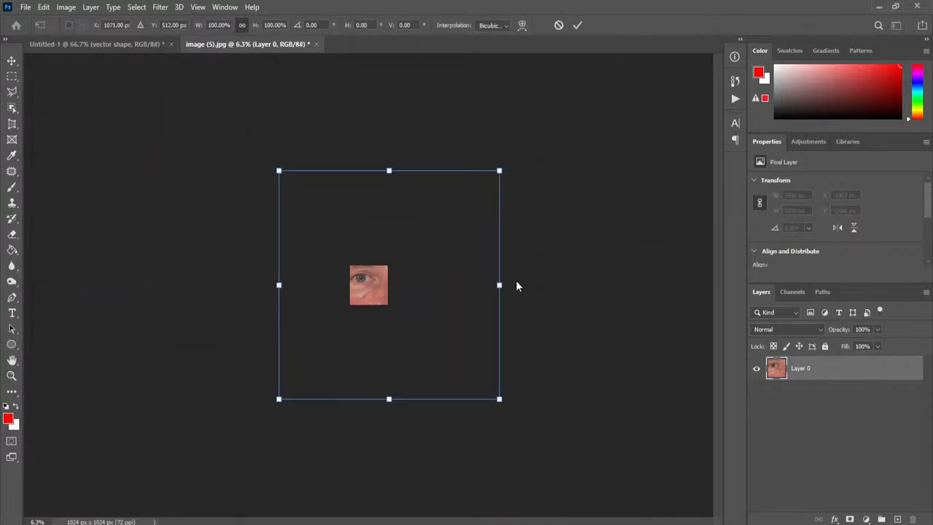
drag(500, 400, 706, 524)
drag(398, 308, 450, 327)
key(Return)
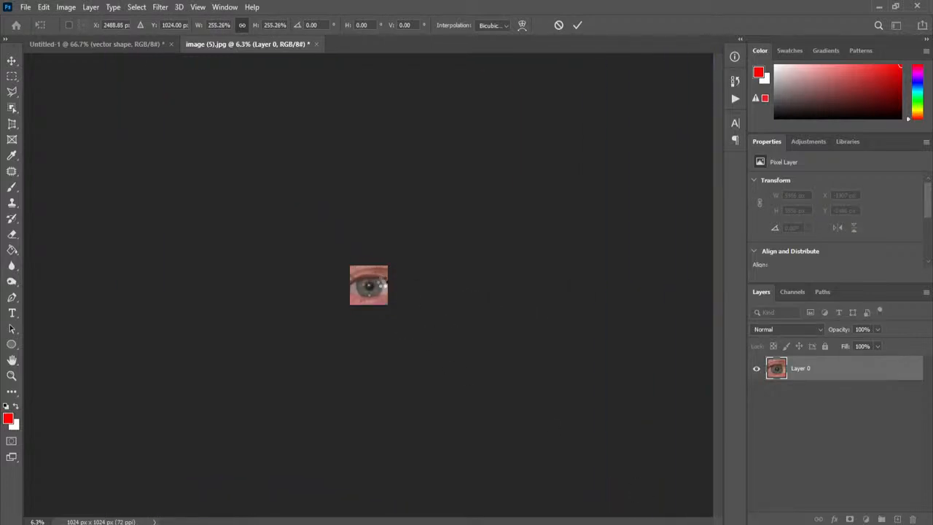
key(z)
right_click(378, 283)
click(410, 295)
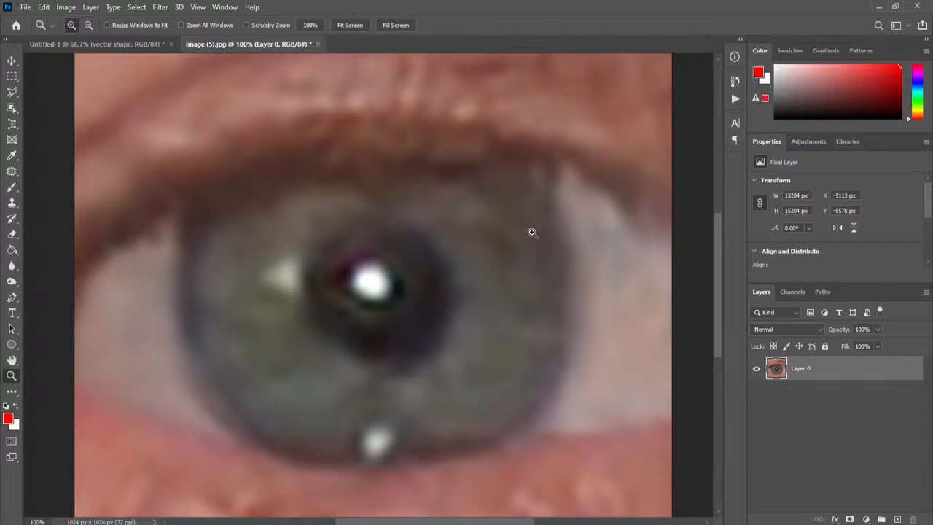
Revert the photo to its original opening snapshot in the history
click(734, 81)
click(693, 98)
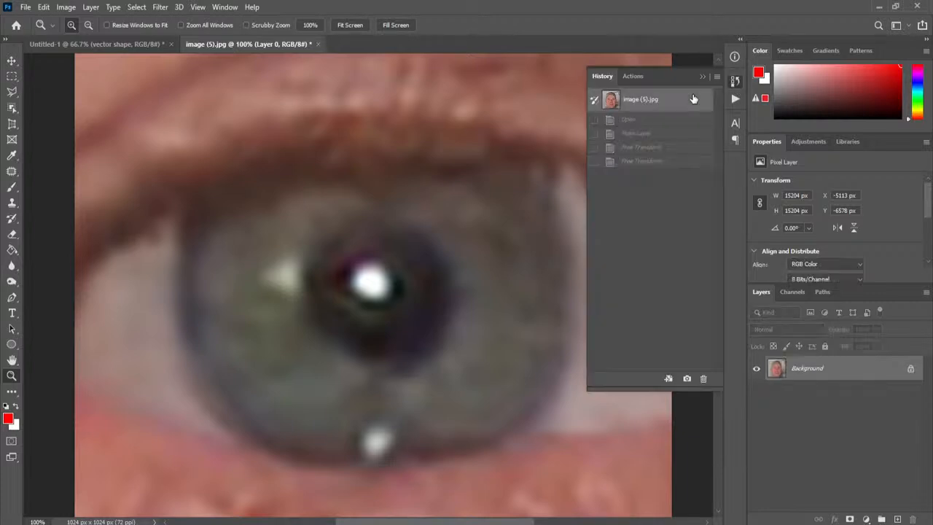
click(703, 78)
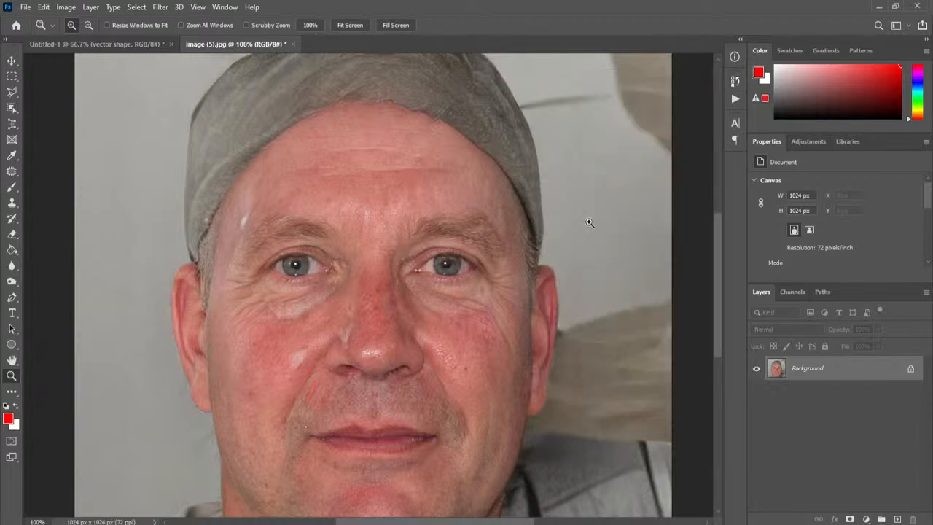
Close the circle document and the photo without saving their changes
click(102, 45)
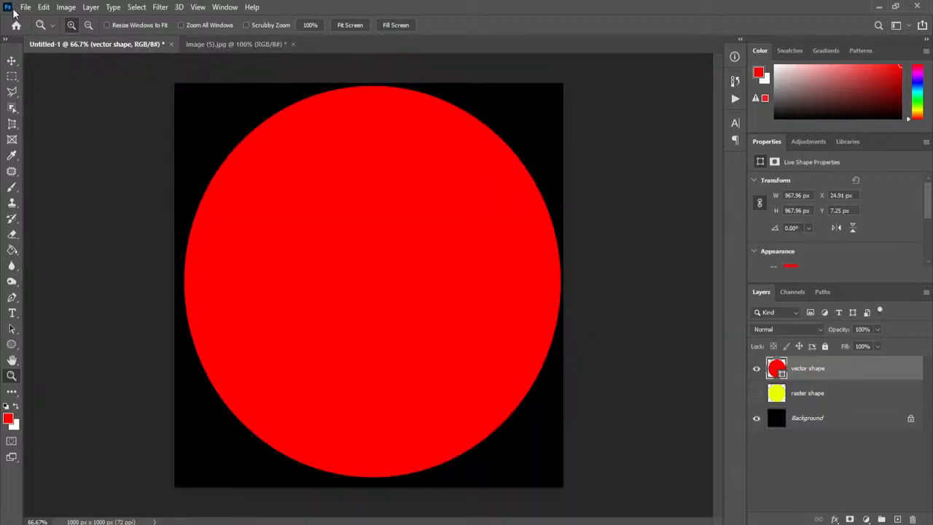
click(163, 44)
click(477, 207)
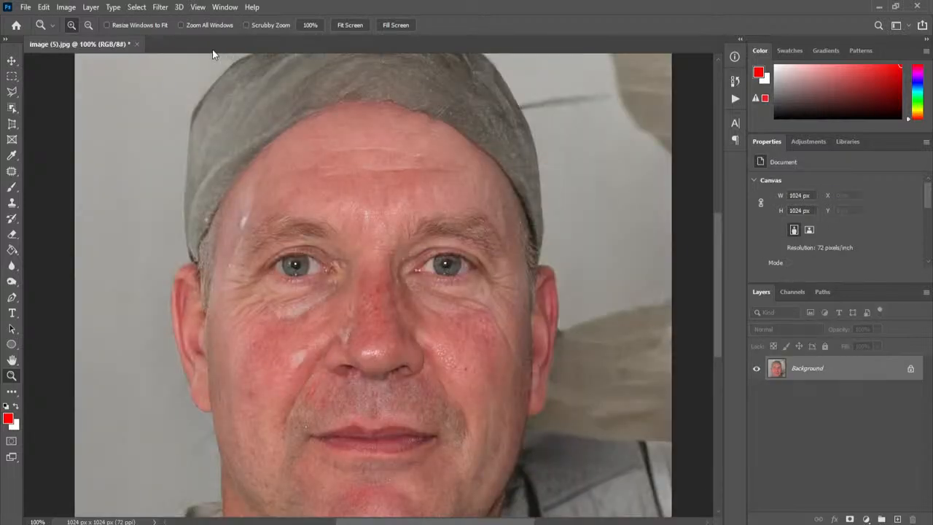
click(137, 43)
click(458, 206)
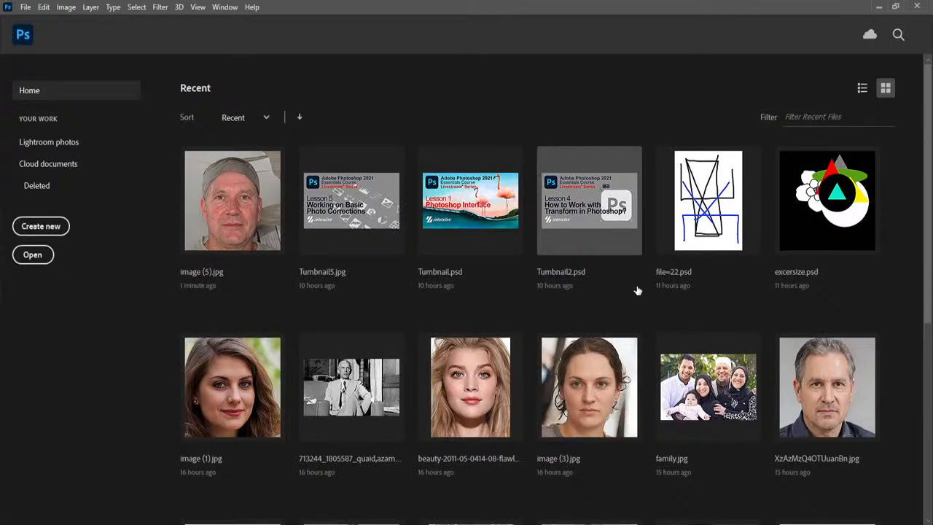
Open excersize.psd and image.jpg from the recent files
click(805, 218)
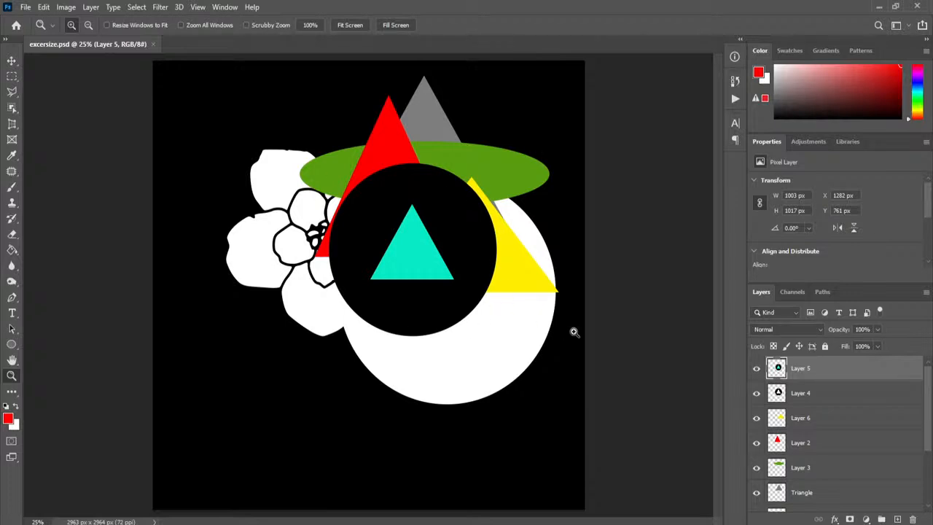
click(25, 7)
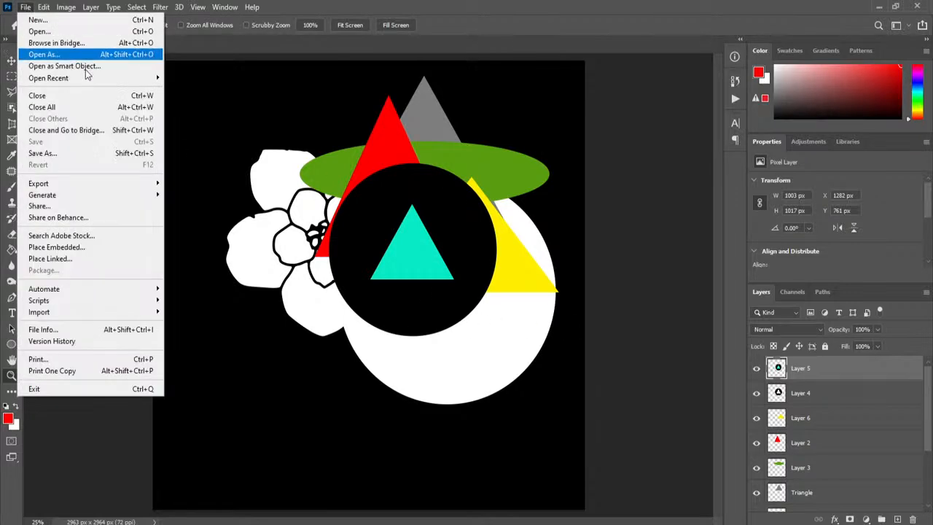
mouse_move(86, 83)
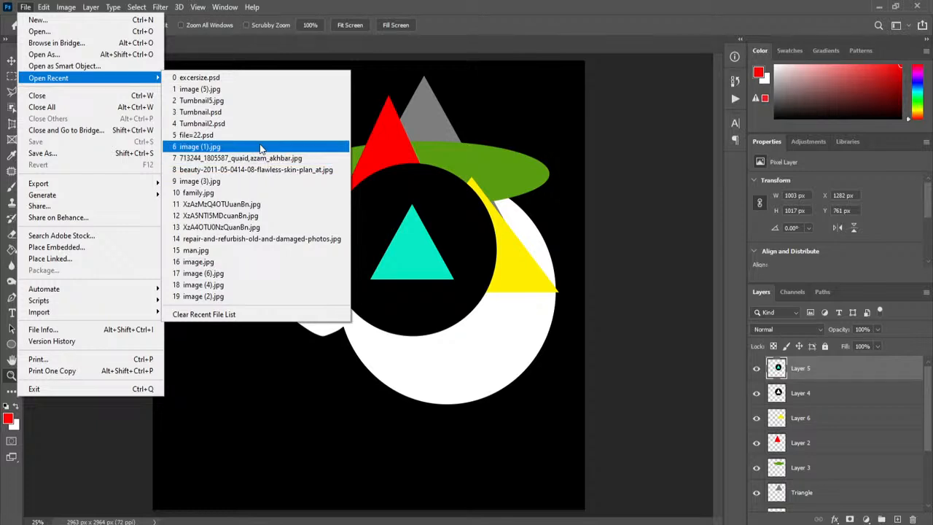
click(270, 261)
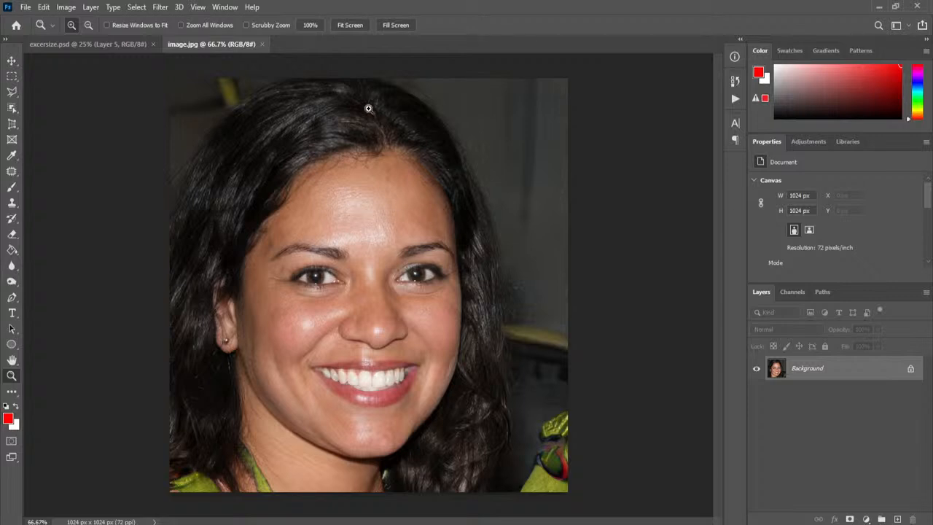
Review the file formats offered by Save As for excersize.psd, and cancel without saving
click(127, 51)
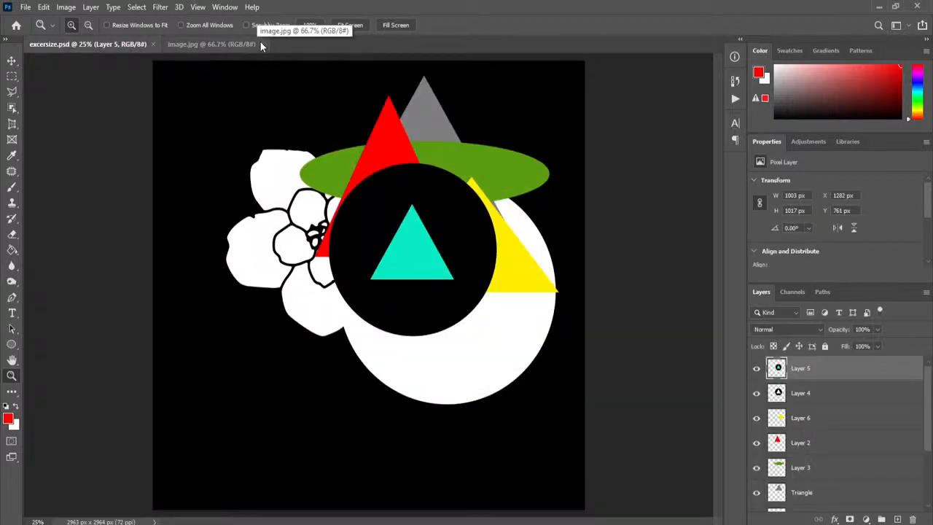
click(28, 9)
click(95, 153)
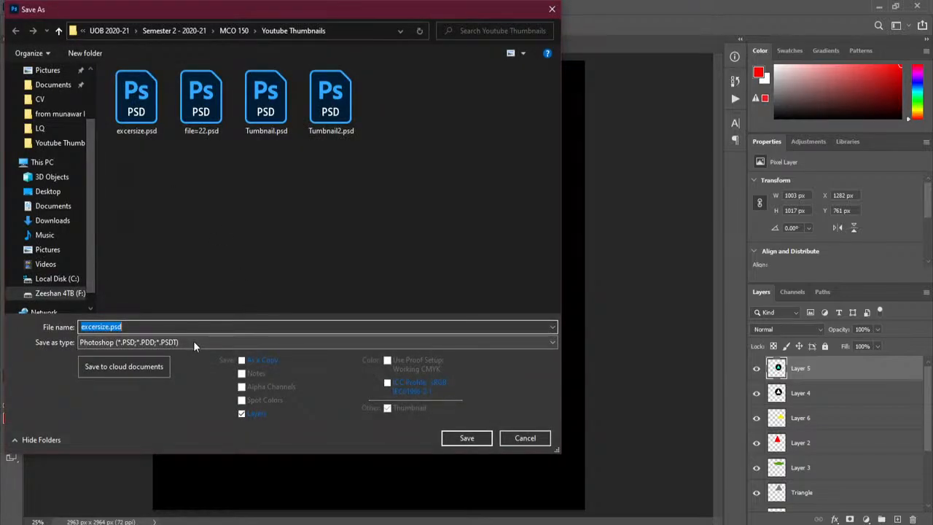
click(166, 343)
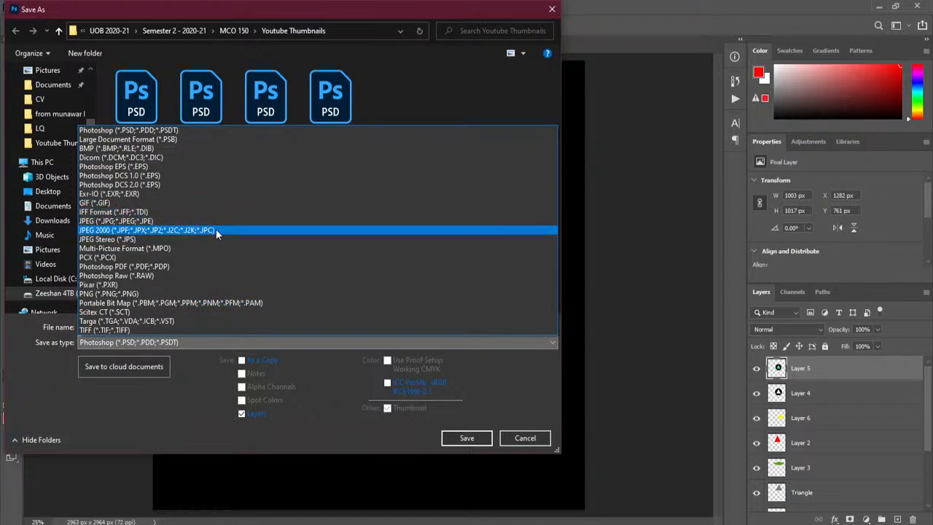
click(525, 438)
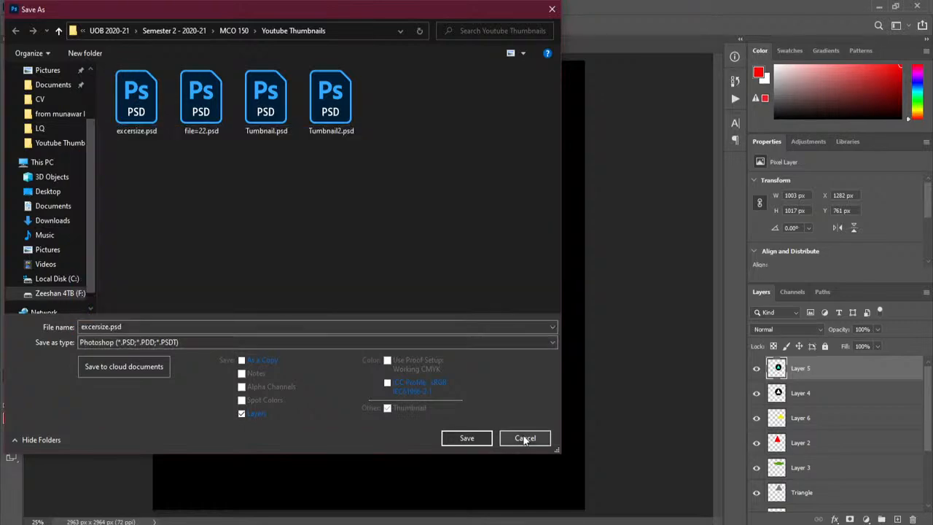
click(524, 438)
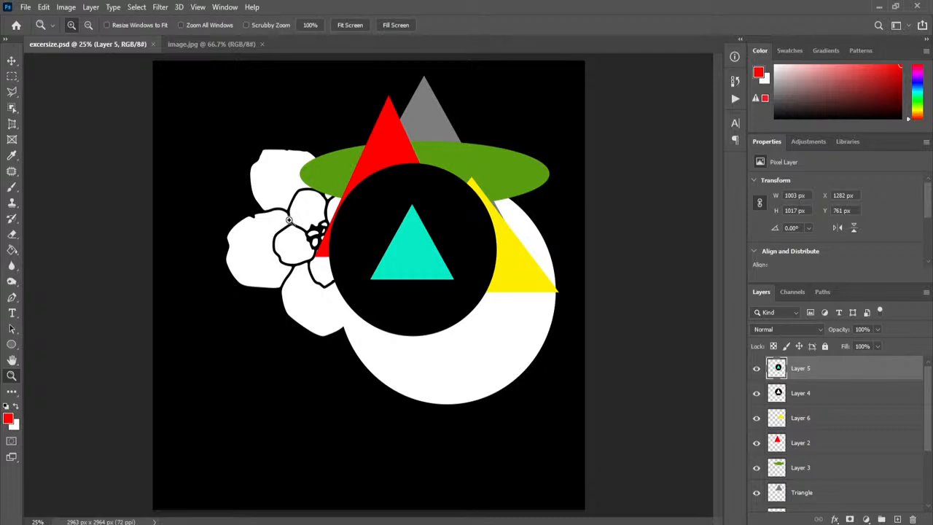
Close both open files and create a new 1000 x 1000 px RGB document at 72 ppi with a black background
click(152, 44)
click(124, 44)
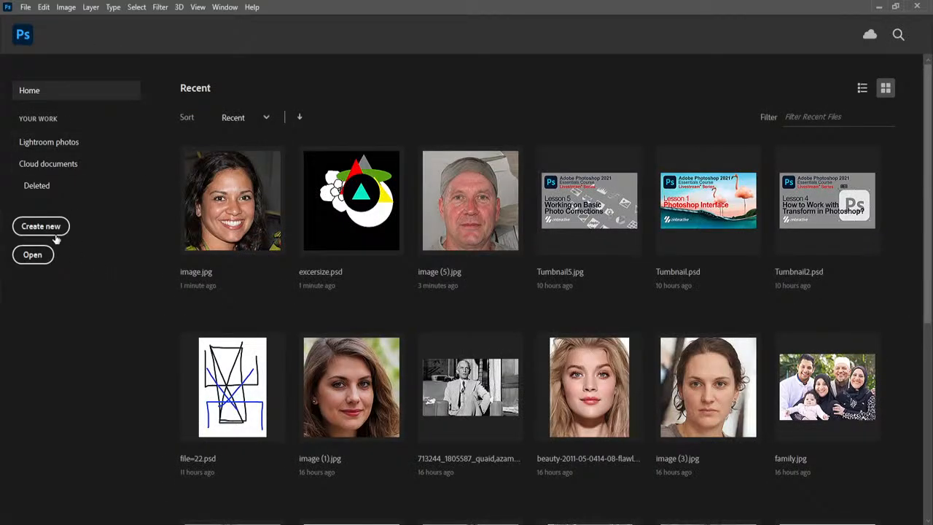
click(41, 226)
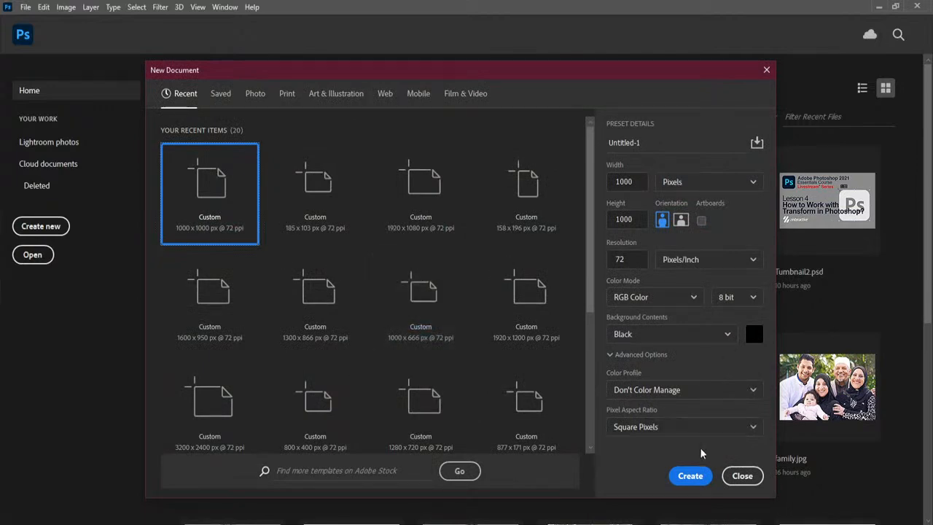
click(691, 476)
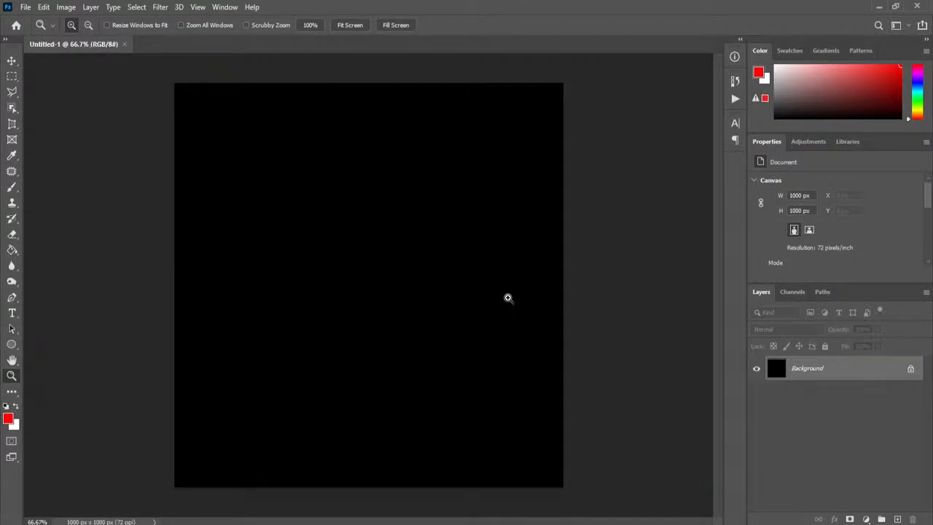
Add a new layer and draw a red vector circle about 552 px wide in the upper-left area of the canvas
click(898, 519)
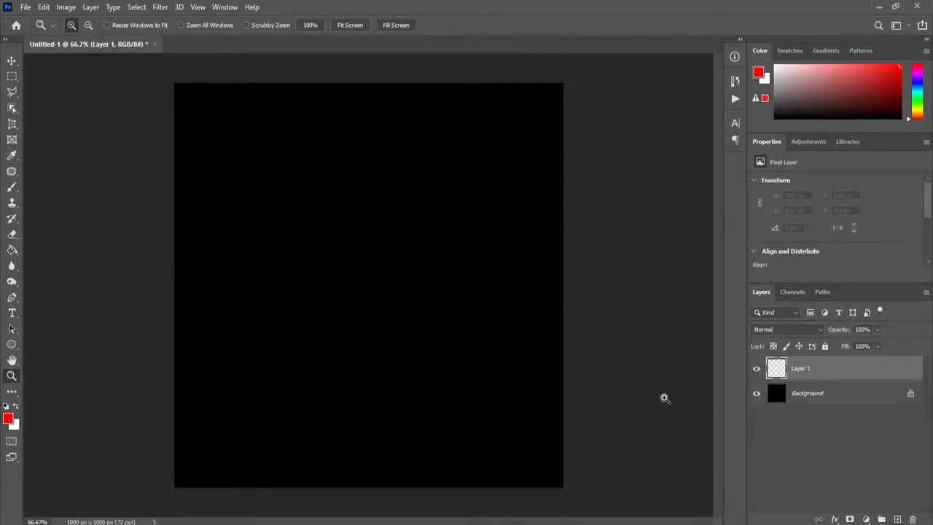
click(13, 346)
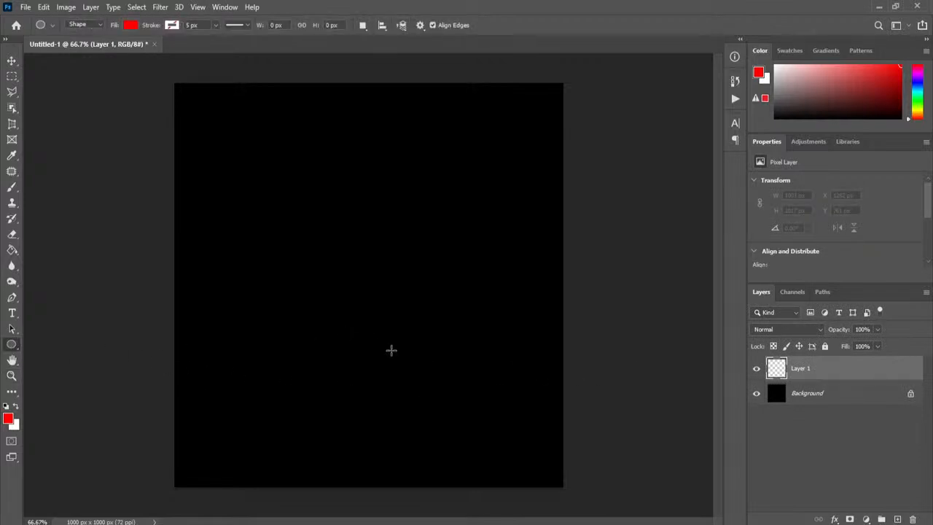
drag(197, 115, 411, 337)
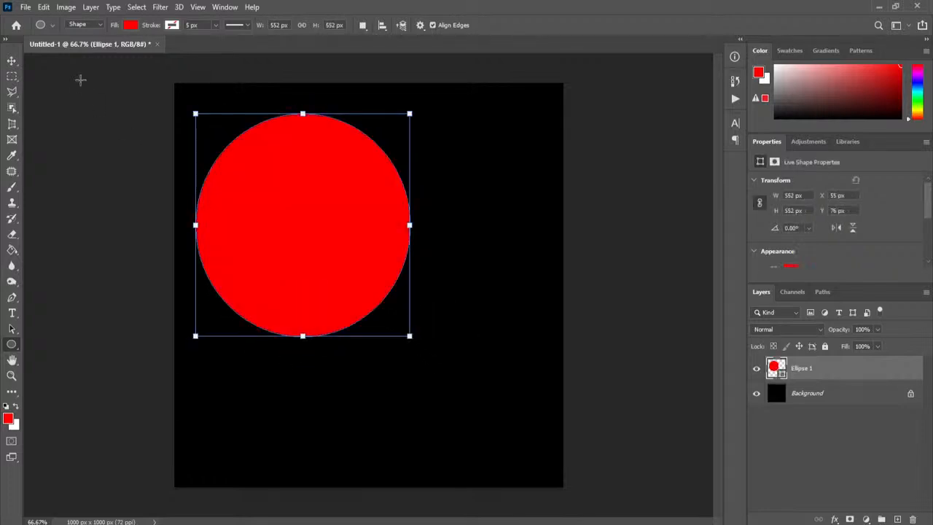
Switch to the Triangle tool and set the foreground colour to f0ff00
right_click(9, 348)
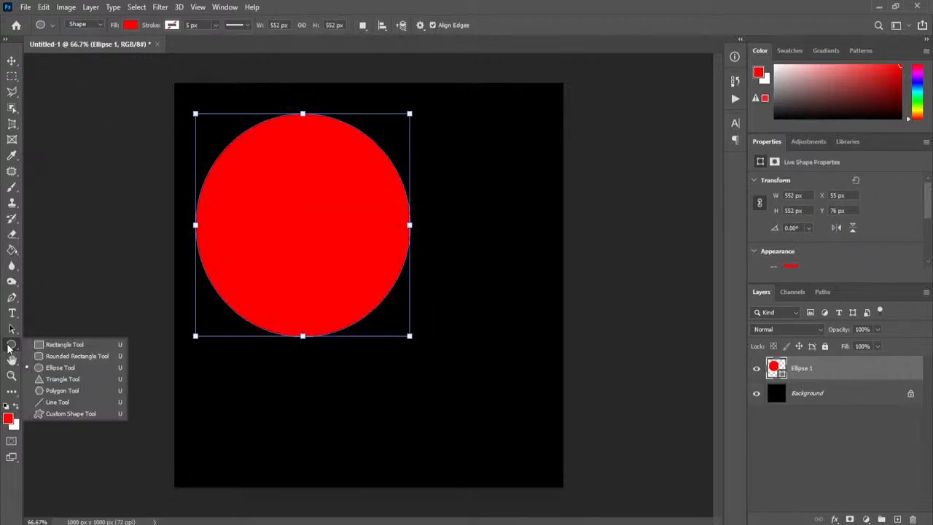
click(76, 375)
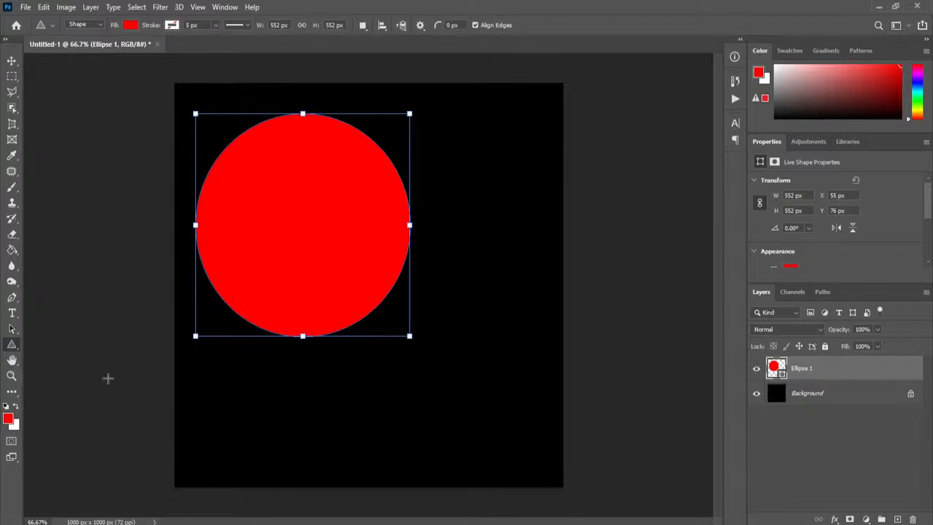
click(8, 418)
text(f0ff00)
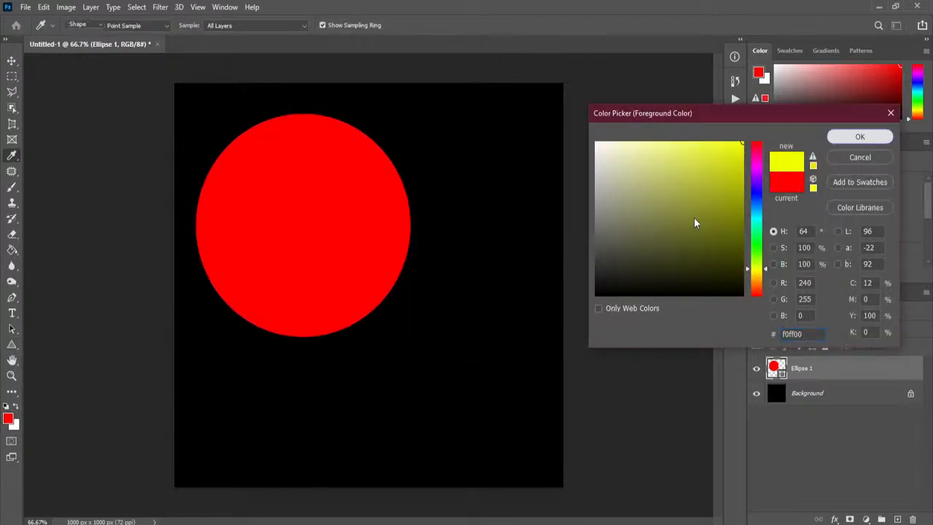
click(860, 137)
drag(503, 246, 182, 507)
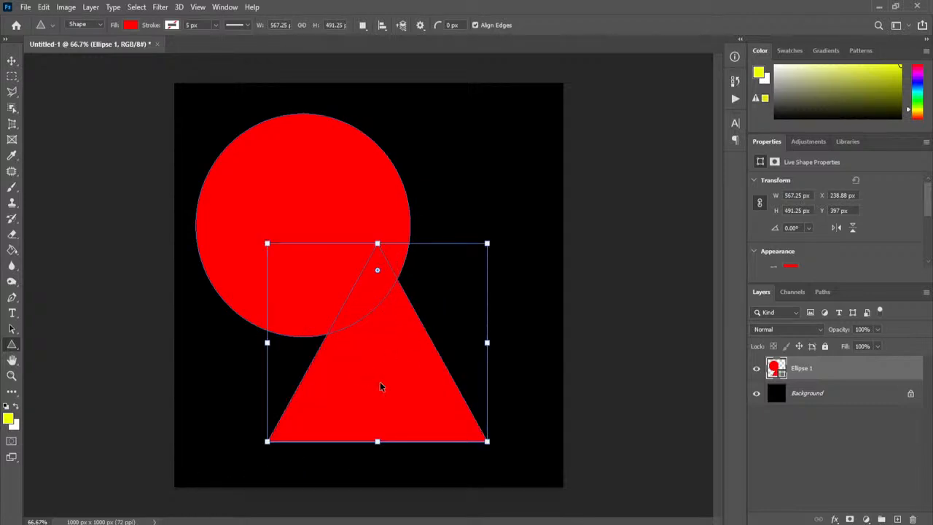
key(ctrl+z)
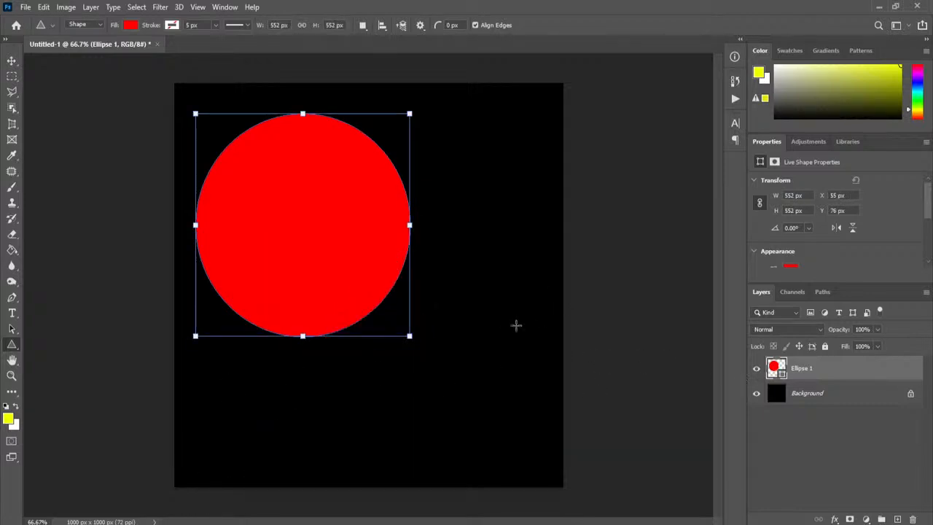
click(18, 62)
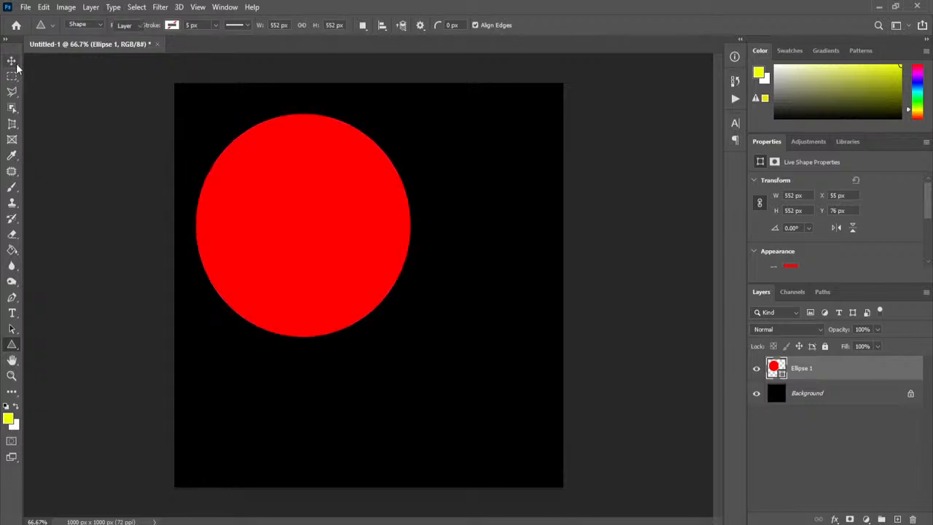
click(11, 344)
click(131, 25)
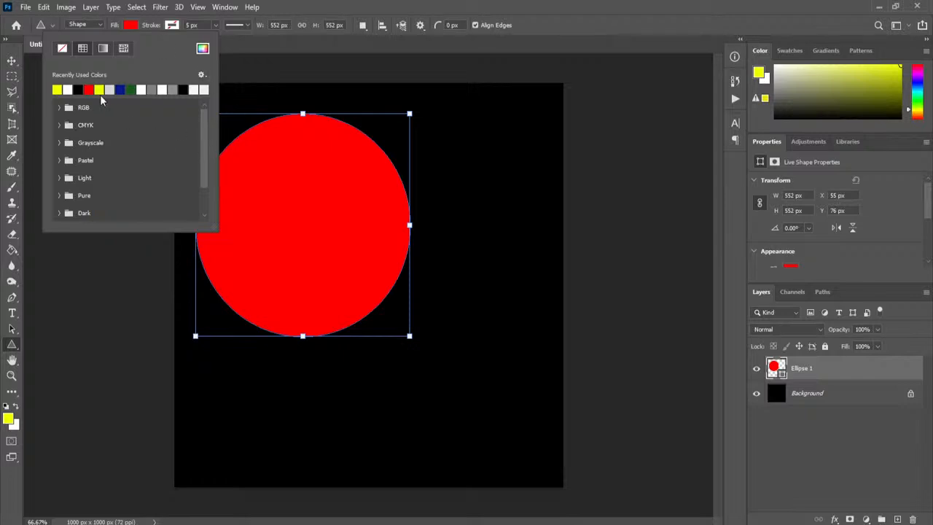
click(62, 89)
click(88, 89)
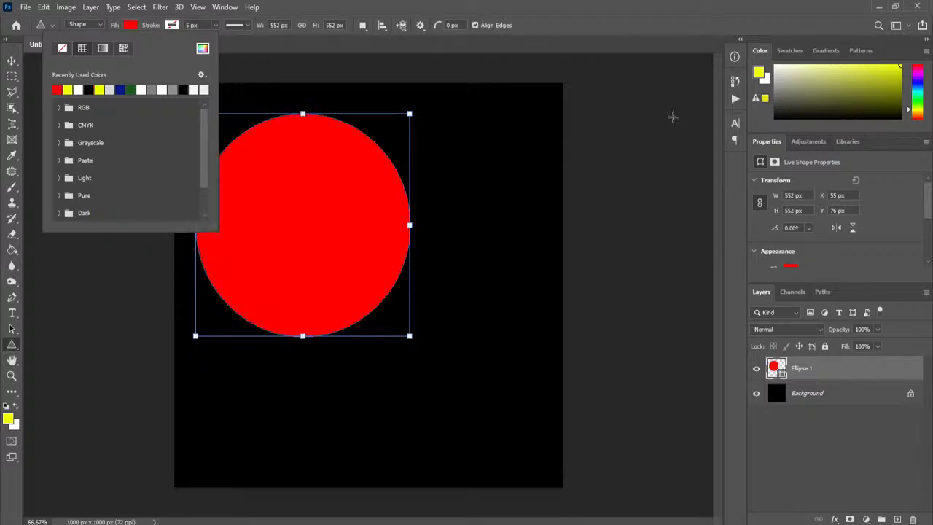
Draw a yellow triangle about 582 x 504 px on a new layer and move it over the circle's lower-right edge
click(897, 519)
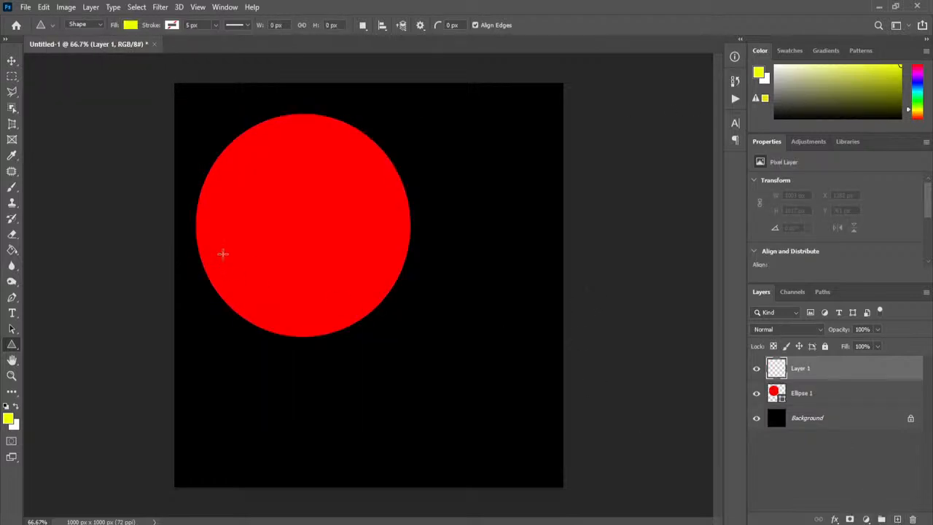
drag(328, 241, 574, 483)
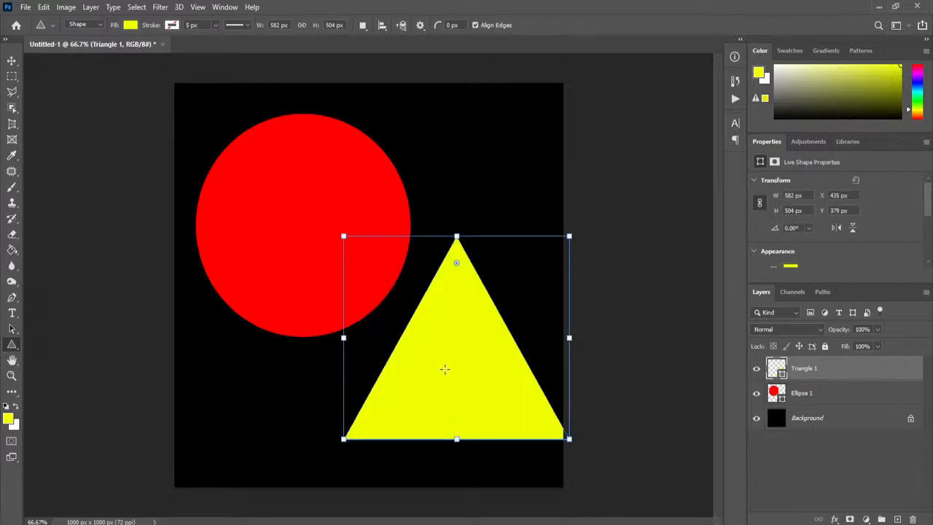
key(v)
drag(445, 373, 400, 378)
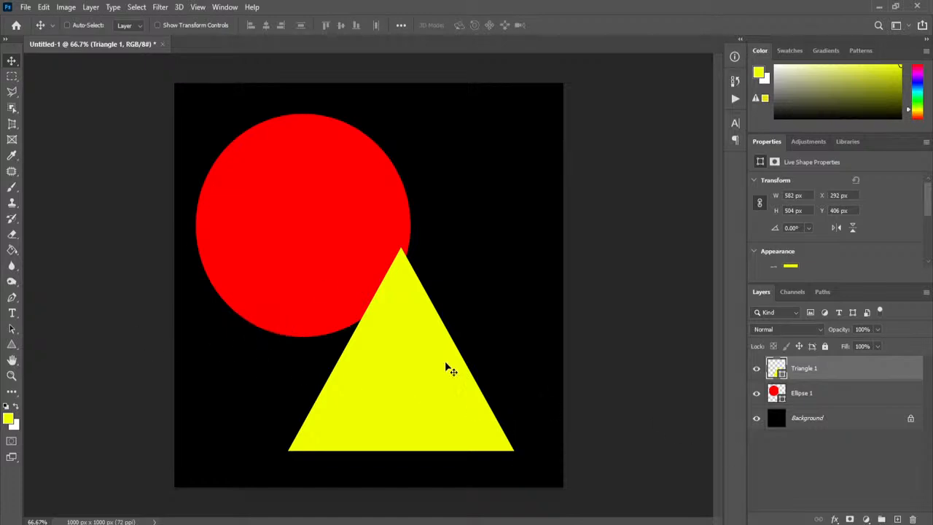
Review the file formats Save As offers for the layered shapes document, and cancel without saving
click(818, 395)
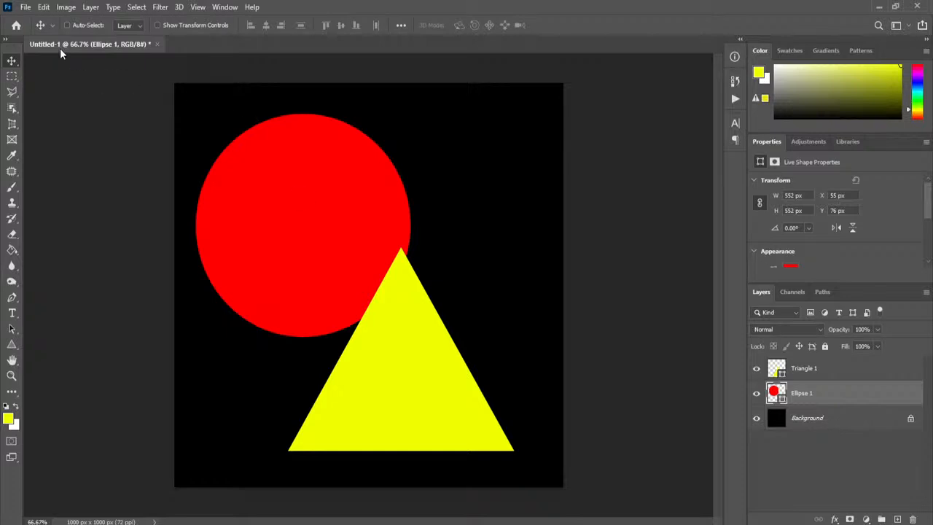
click(24, 7)
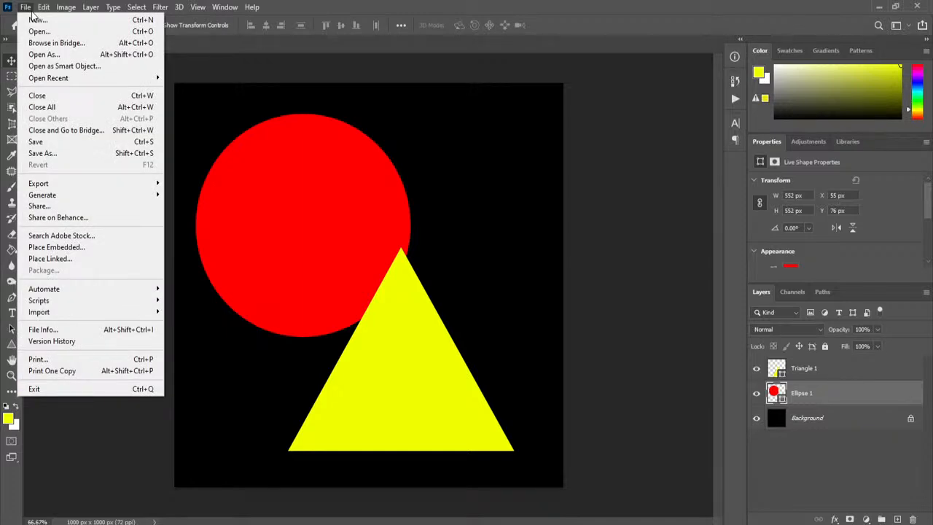
click(94, 151)
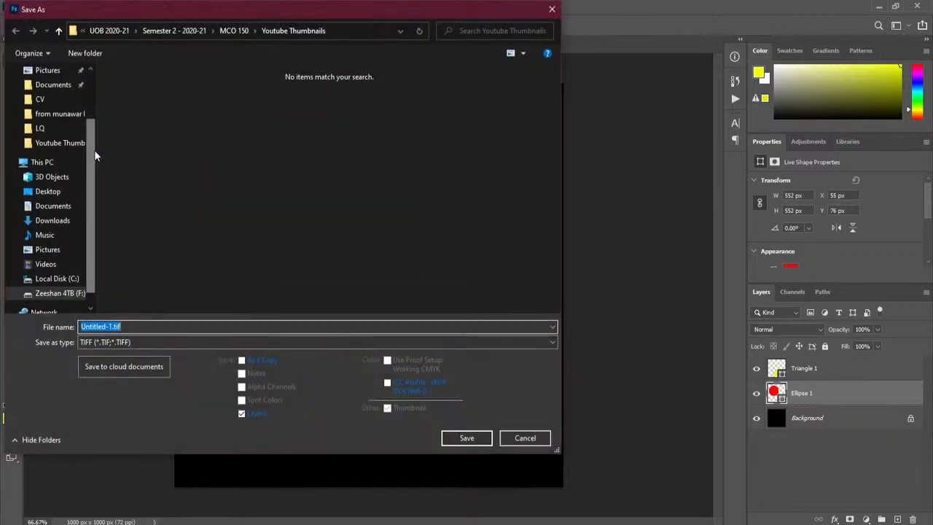
click(190, 343)
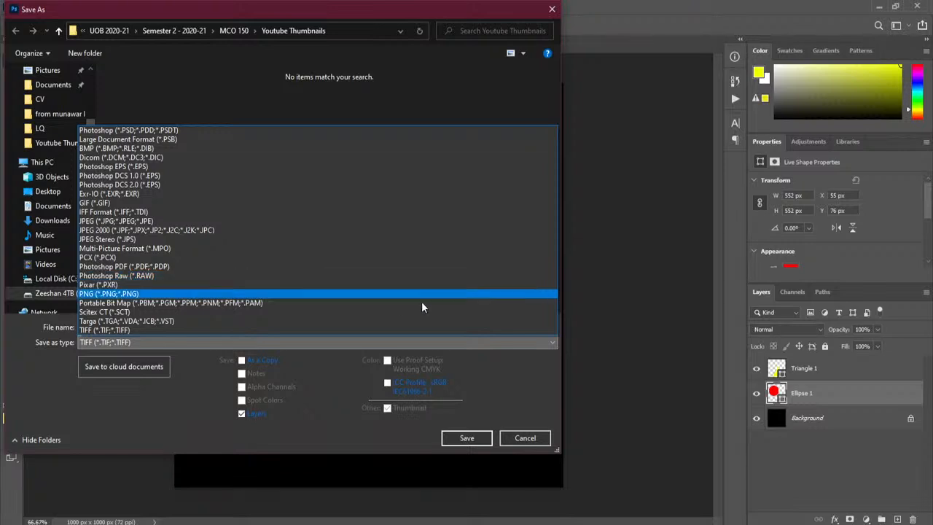
click(515, 406)
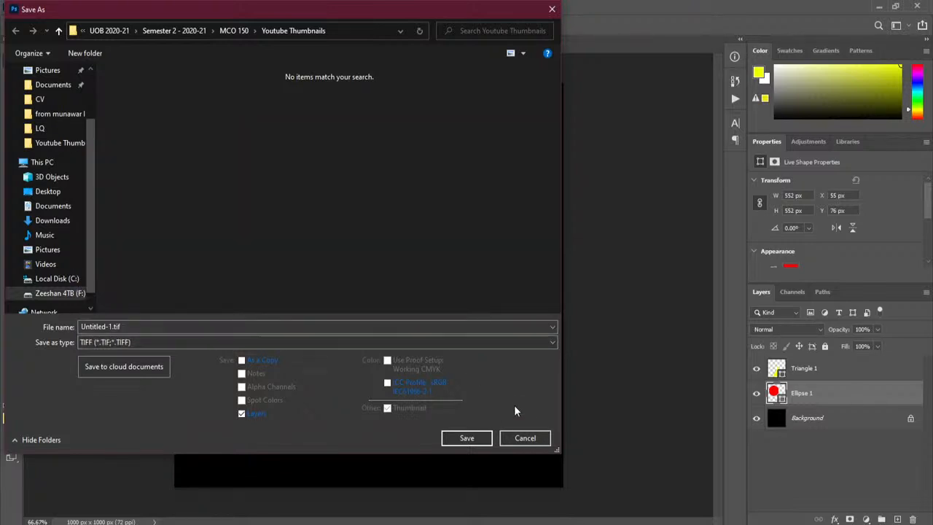
click(514, 438)
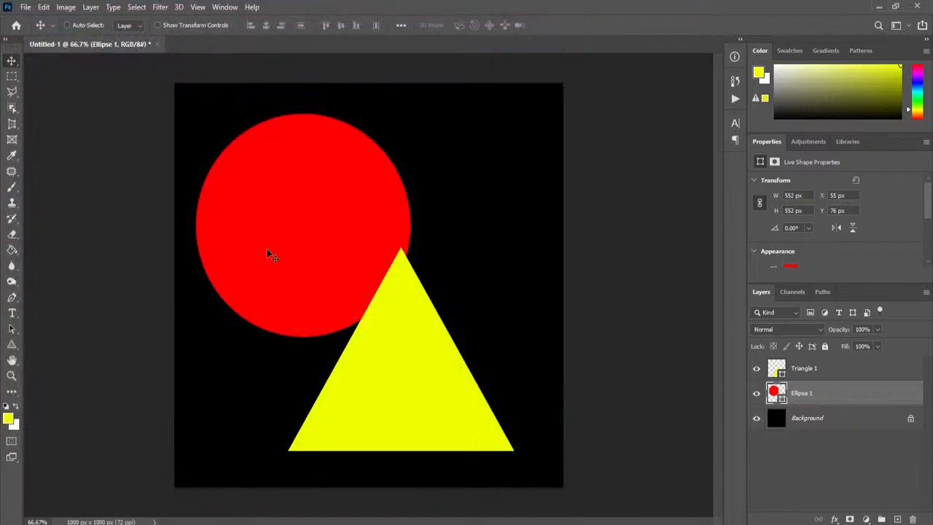
click(157, 44)
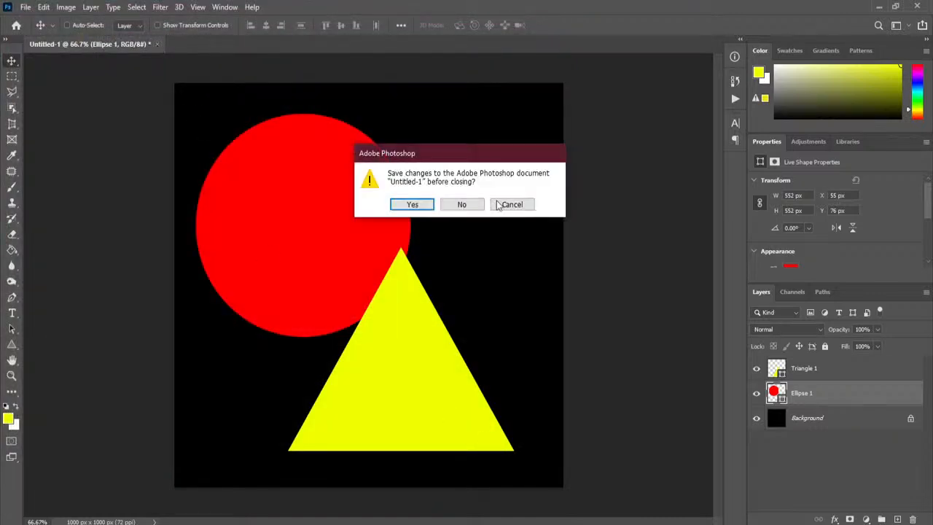
click(463, 206)
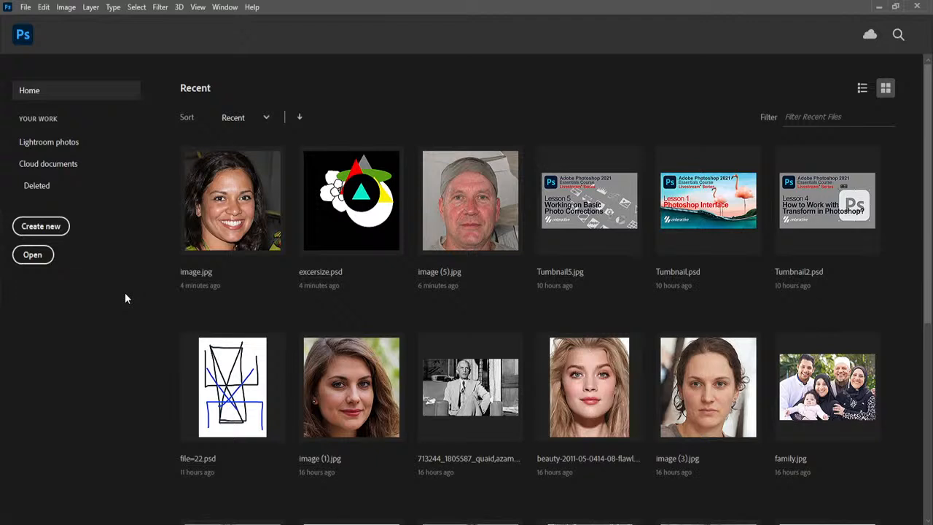
click(586, 388)
Open image (5).jpg from the recent files alongside the beauty portrait
click(25, 7)
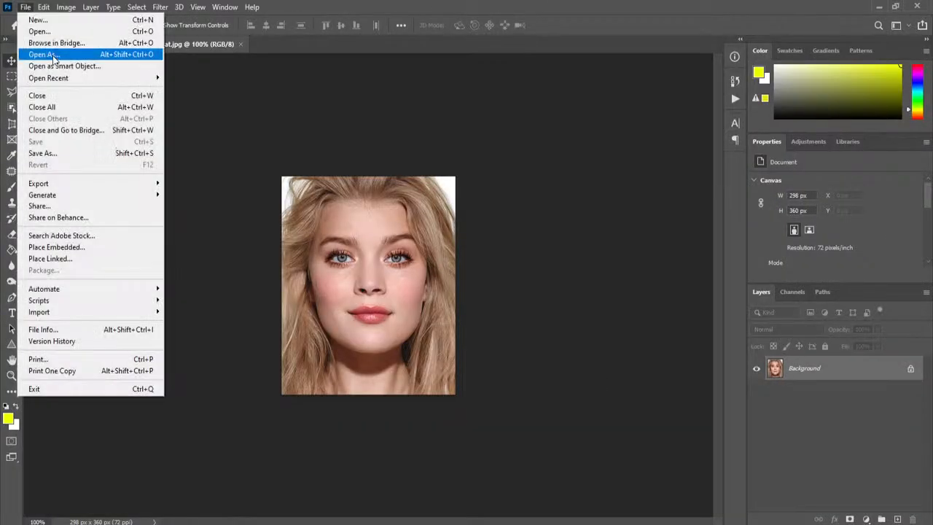
click(46, 32)
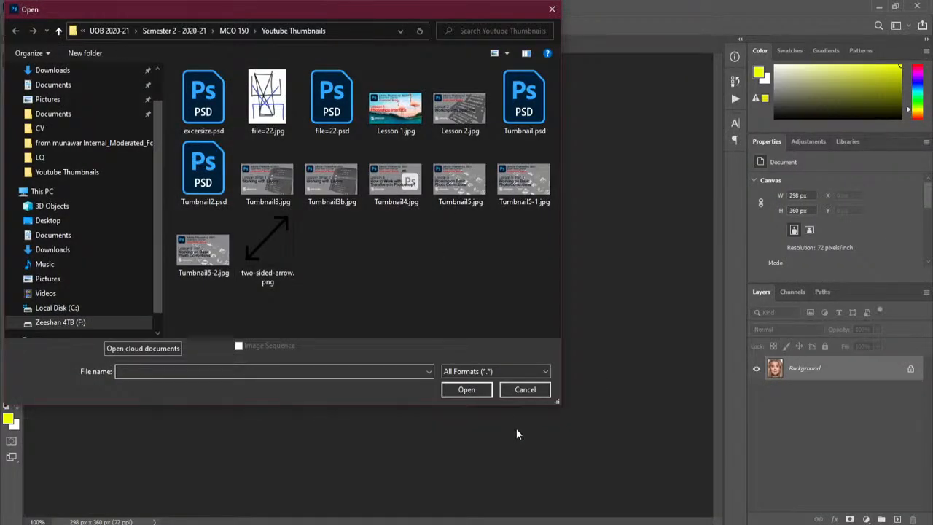
click(521, 391)
click(25, 7)
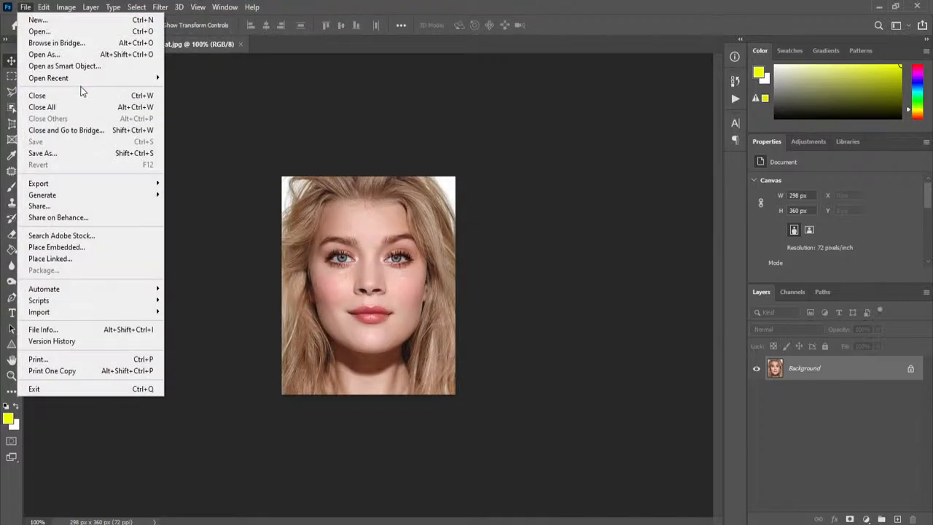
mouse_move(83, 79)
click(260, 111)
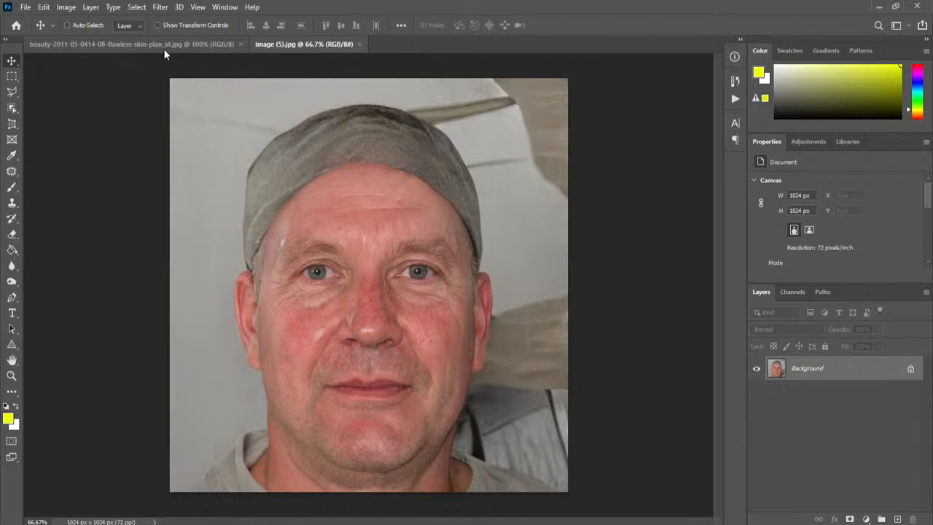
Try resampling the beauty portrait to 300 pixels/inch in Image Size, inspect the eye area in the preview, and cancel
click(163, 48)
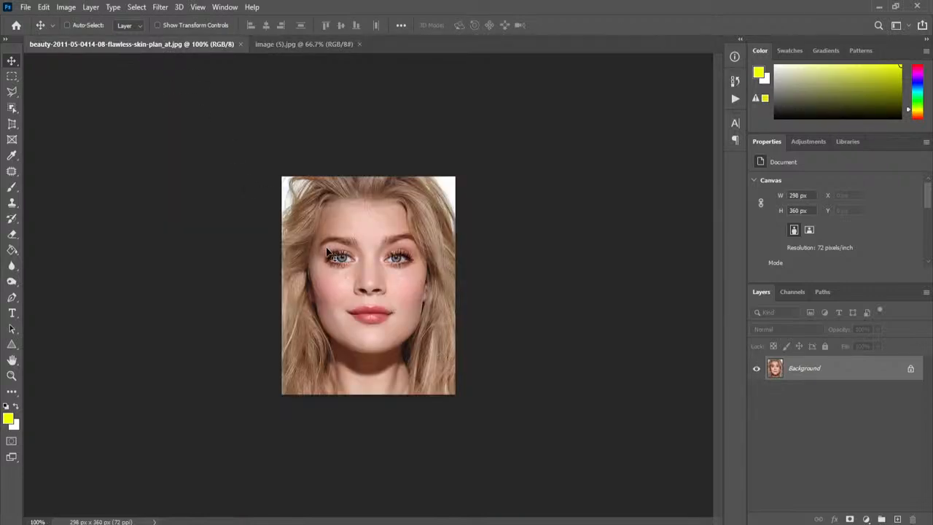
click(65, 7)
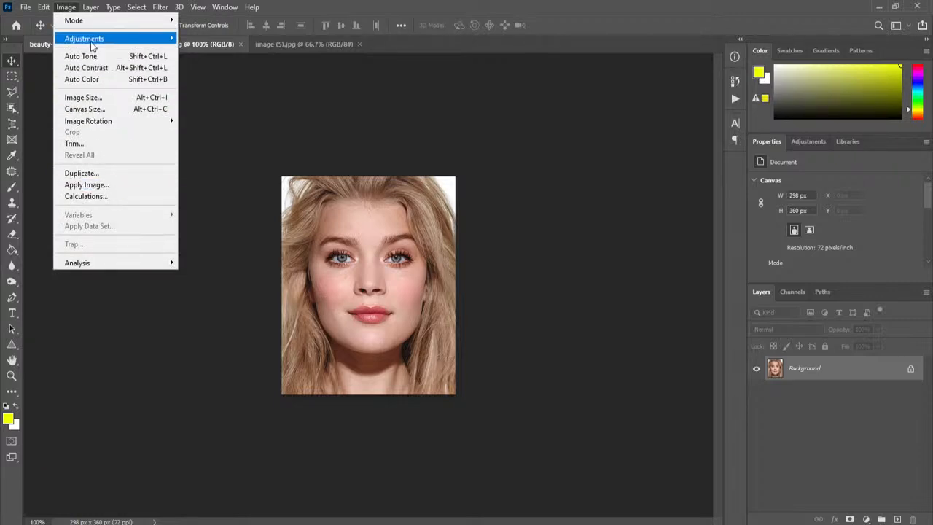
click(111, 97)
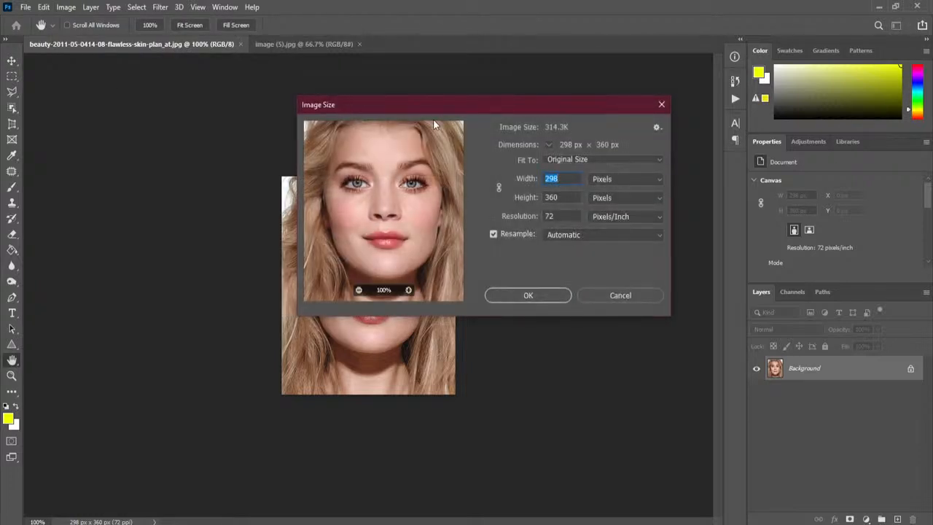
drag(438, 114, 575, 107)
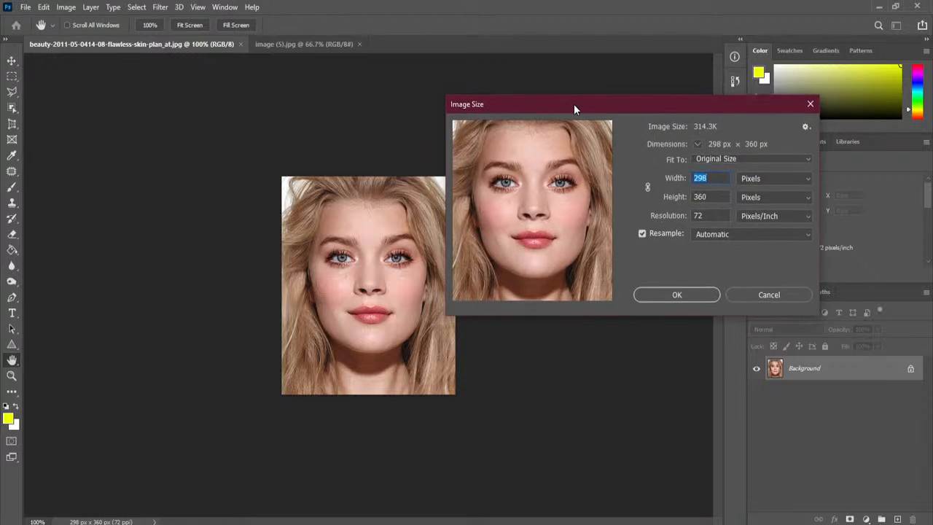
click(711, 216)
text(300)
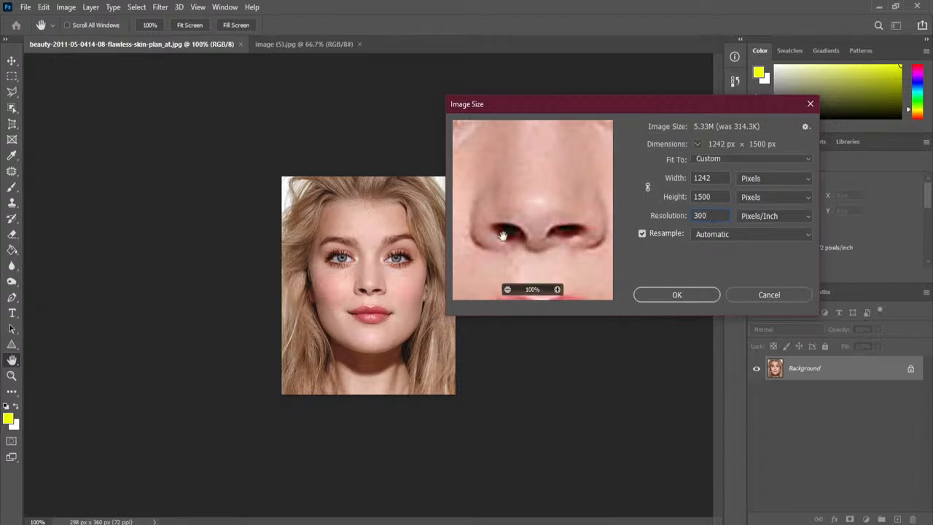
drag(496, 201, 567, 255)
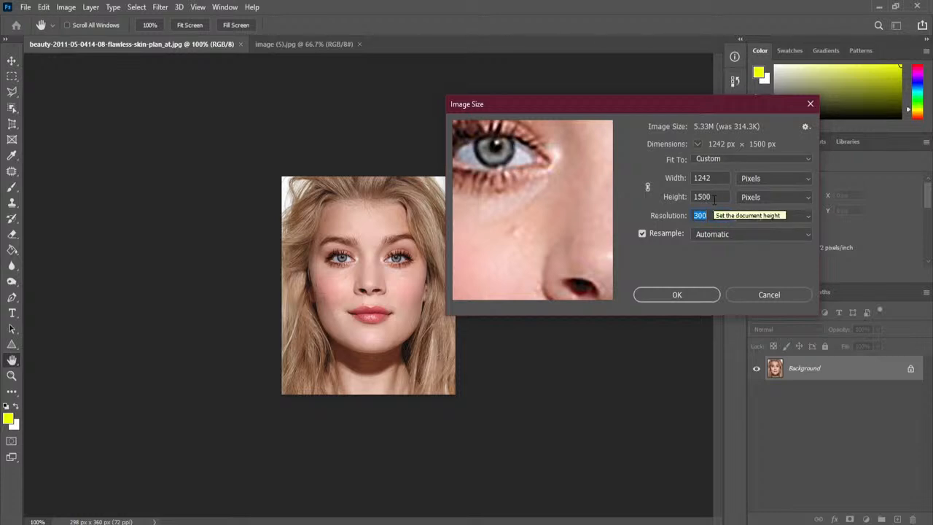
drag(496, 182, 572, 229)
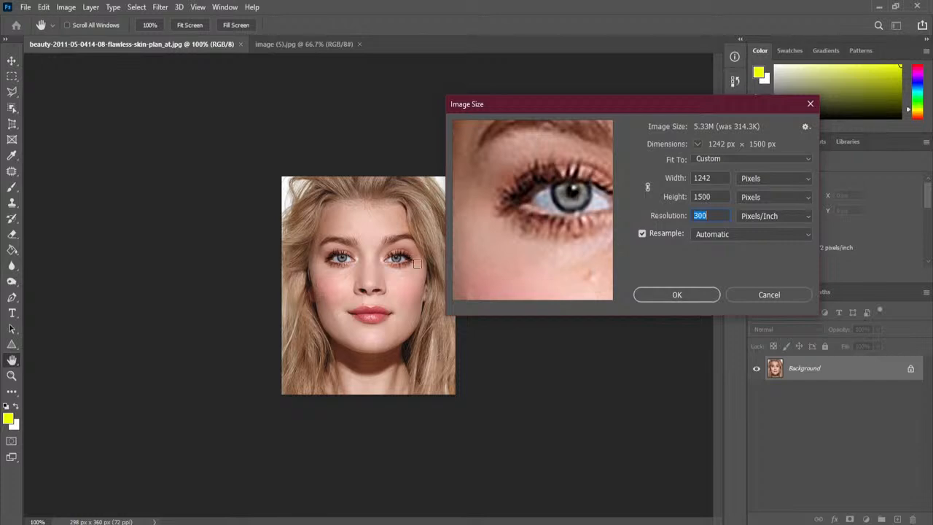
click(765, 295)
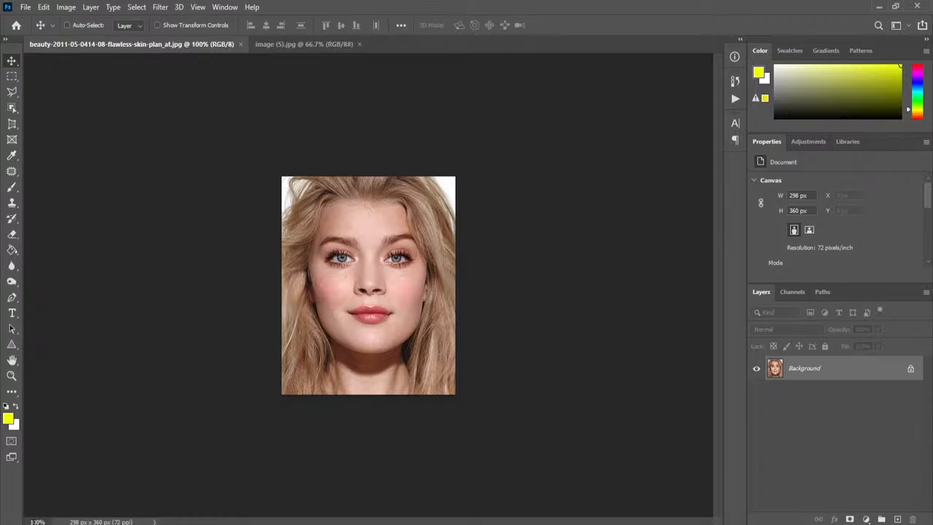
View the beauty portrait at 100%, and zoom in on the nose to 300% to examine the pixel detail
click(12, 376)
right_click(372, 216)
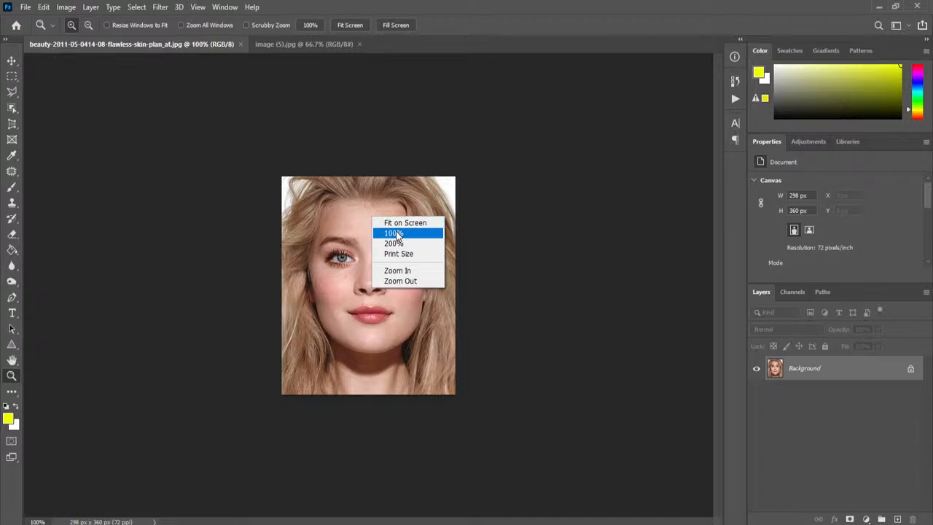
click(395, 234)
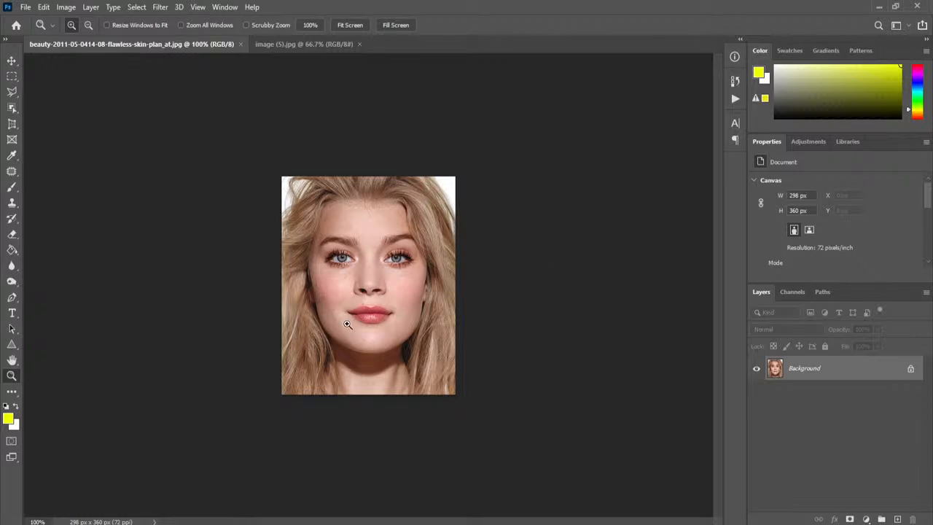
click(354, 295)
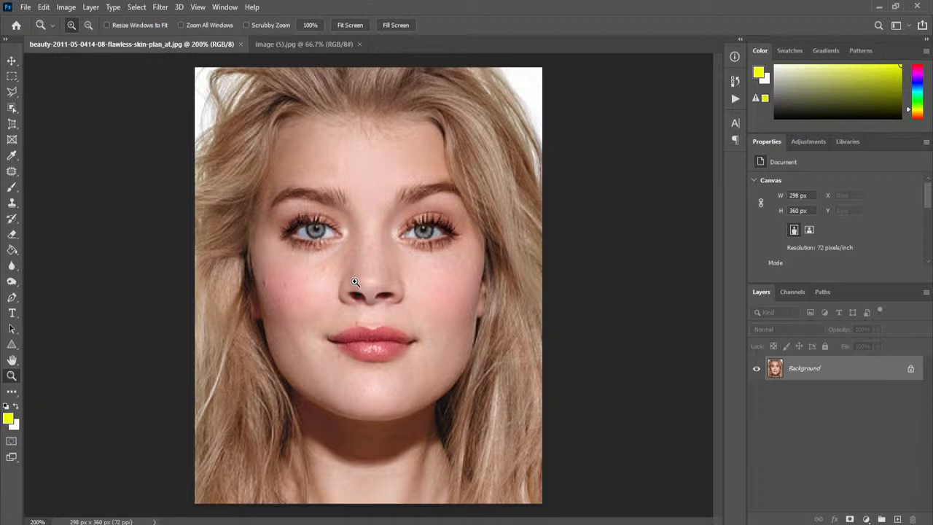
click(355, 282)
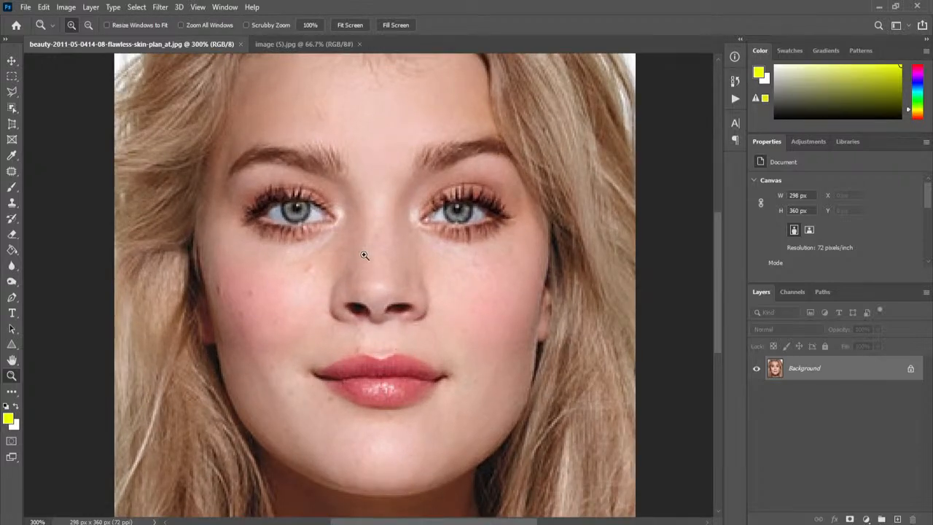
Zoom the beauty portrait in to 600% to examine individual pixels, fit it on screen, and return the view to 100%
click(364, 256)
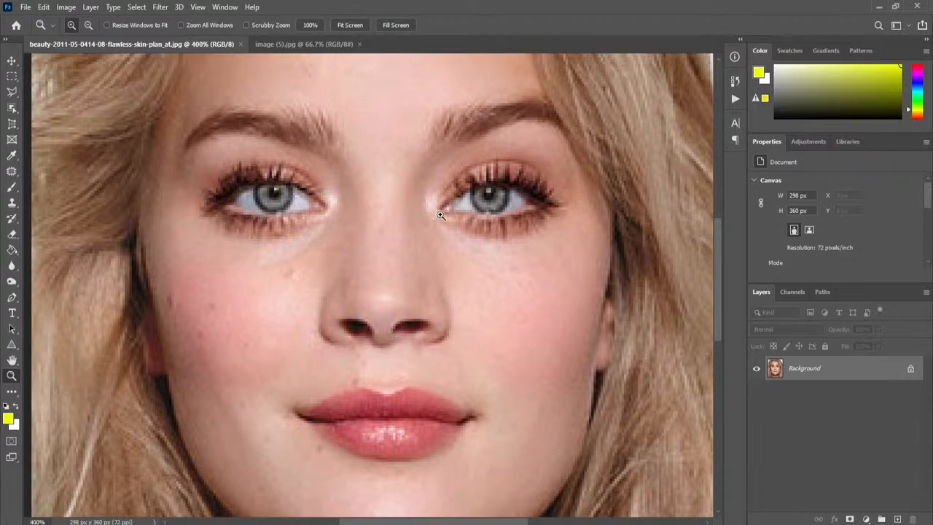
click(388, 307)
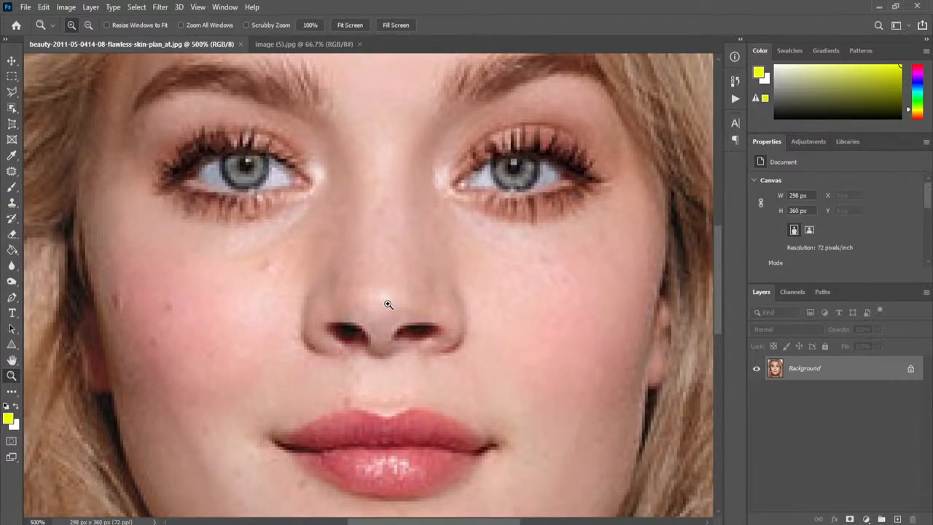
click(387, 296)
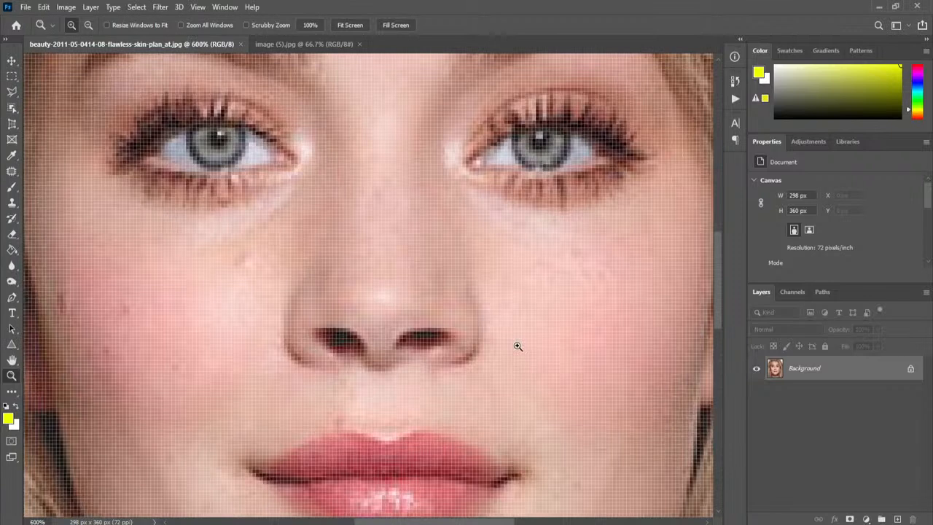
right_click(330, 289)
click(382, 298)
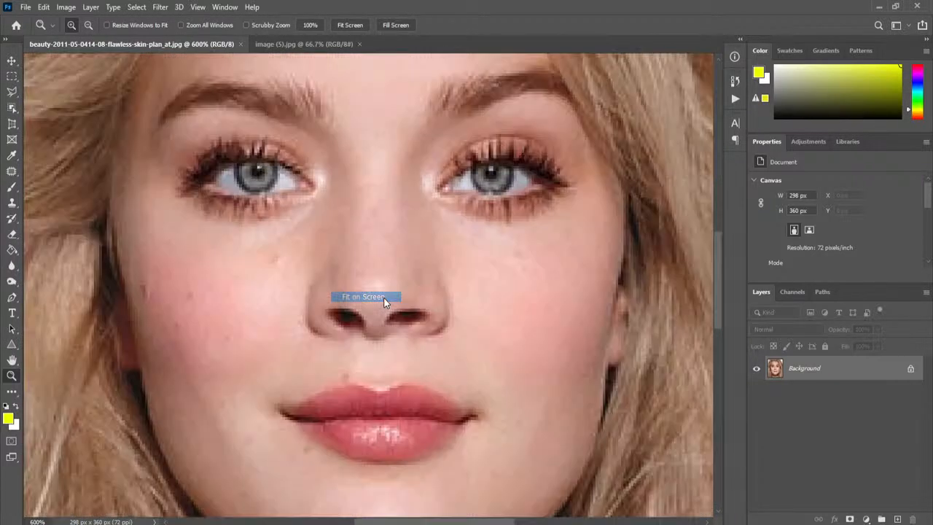
right_click(327, 271)
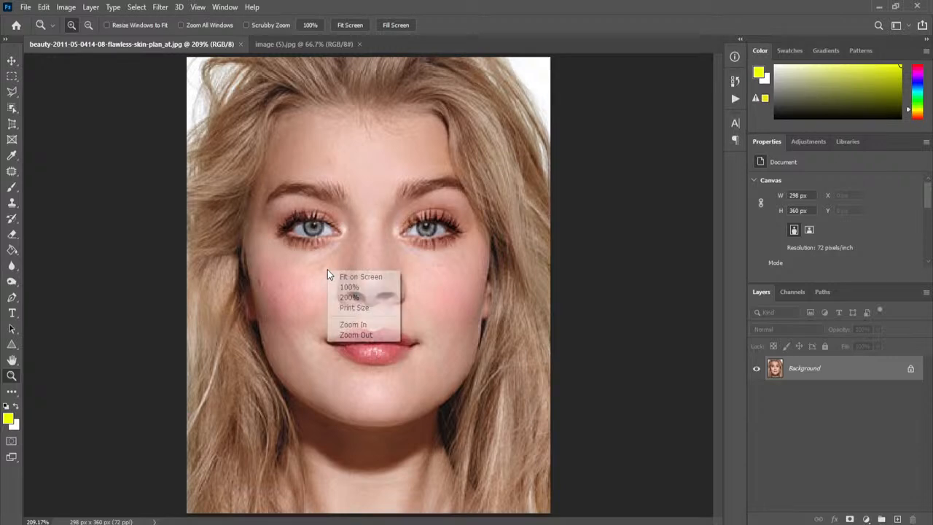
click(384, 289)
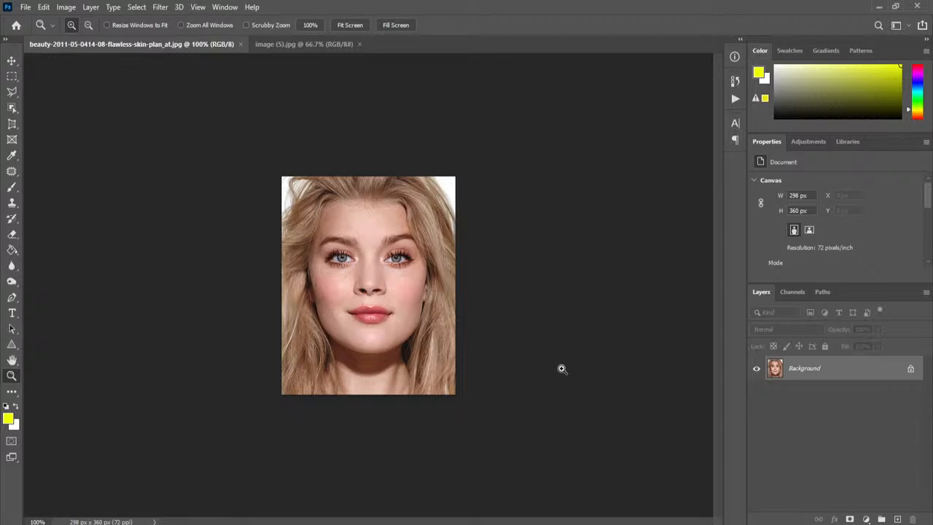
View image (5).jpg at 100% and compare its display size with the beauty portrait at the same zoom
click(310, 45)
click(109, 44)
click(292, 44)
right_click(336, 227)
click(364, 241)
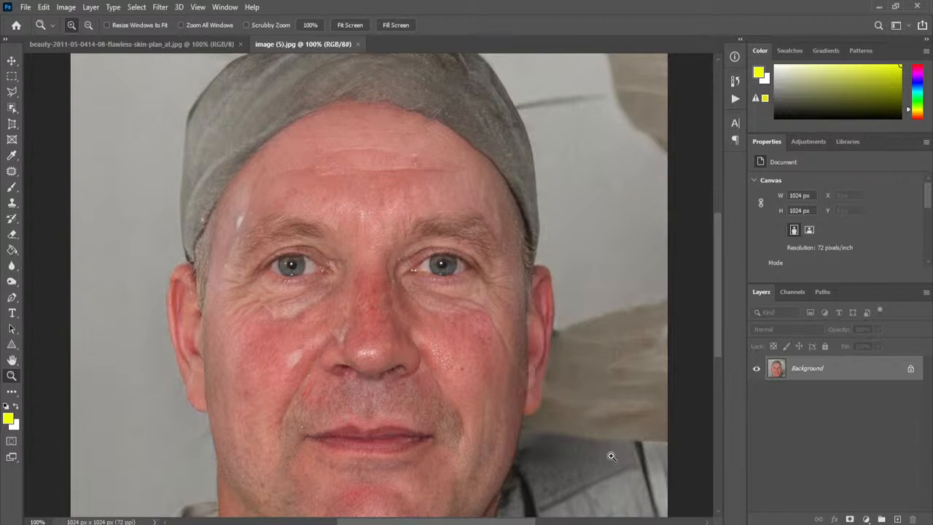
click(175, 45)
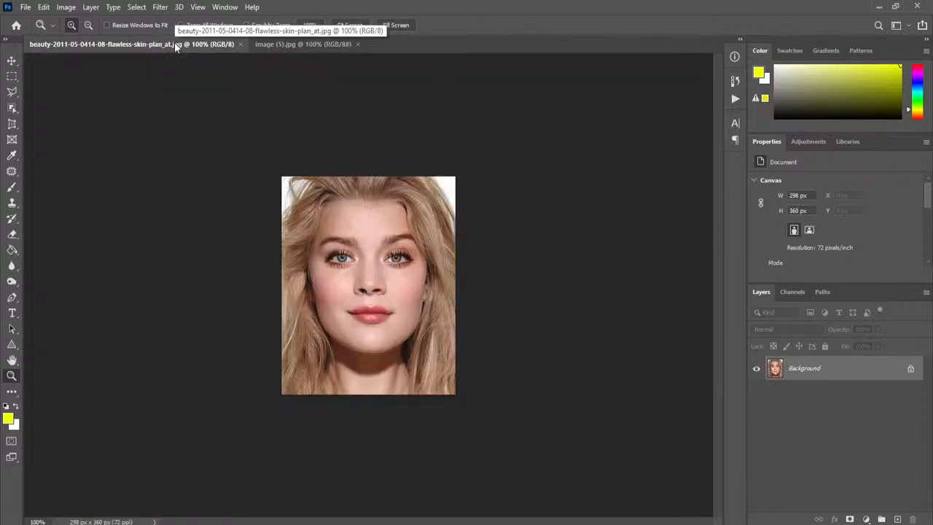
click(318, 46)
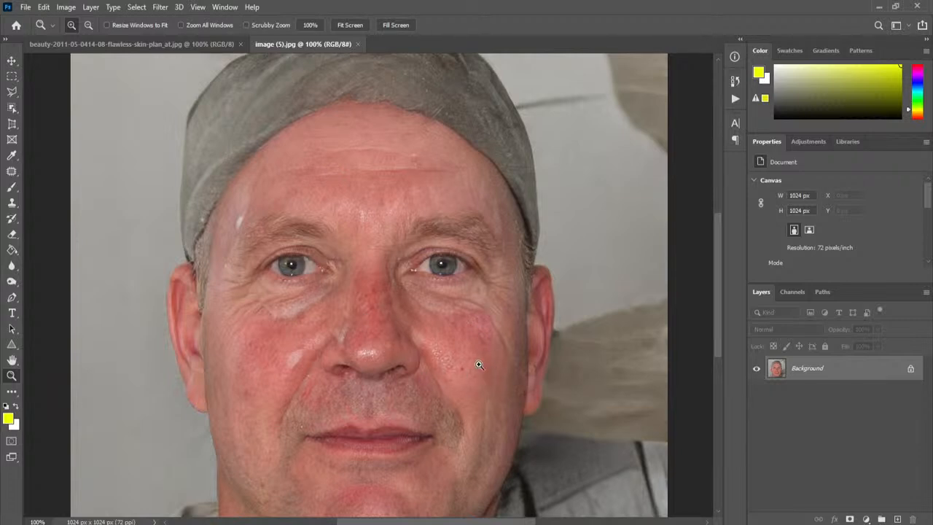
Try a resolution of 300 pixels/inch in Image Size for image (5).jpg and inspect the eye in the preview
click(66, 7)
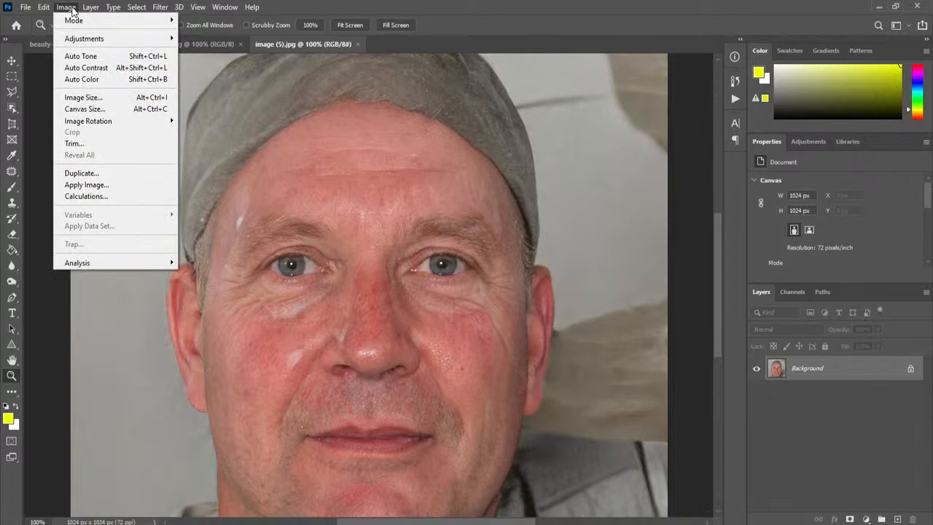
click(109, 102)
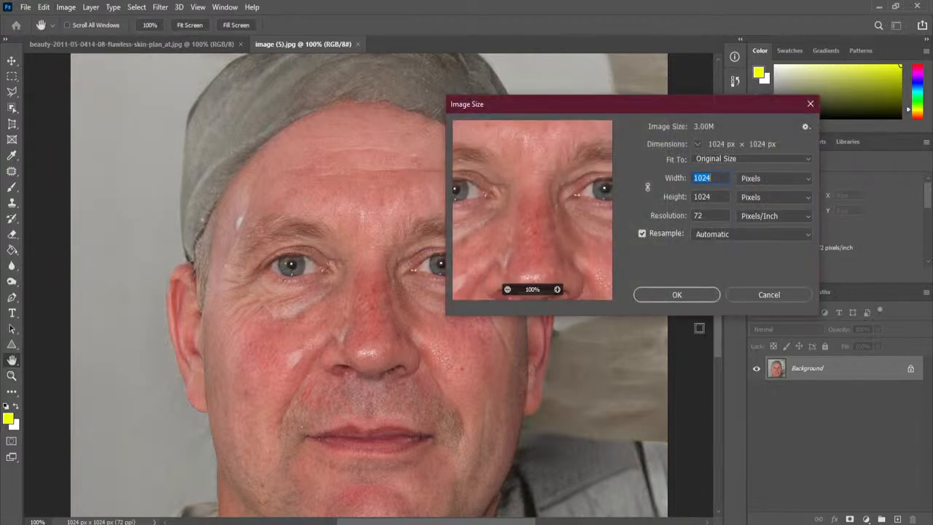
click(720, 202)
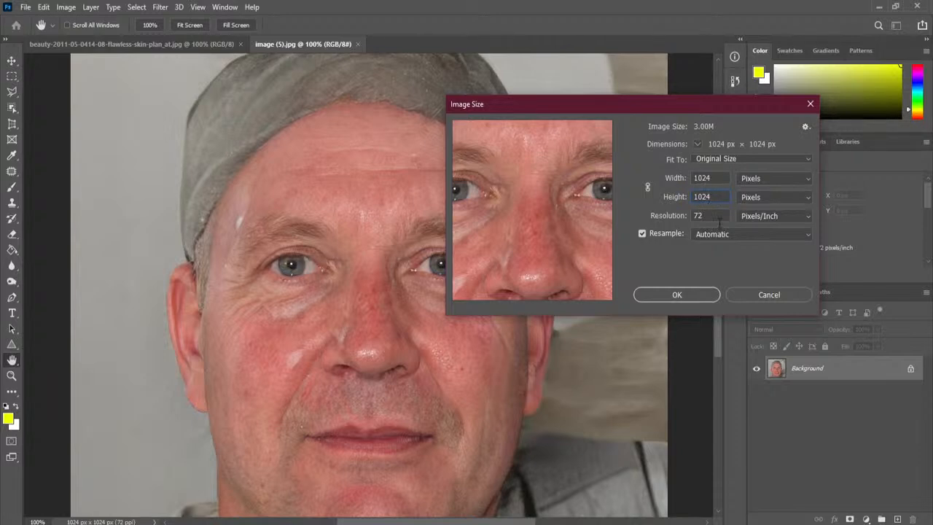
key(Tab)
text(300)
drag(503, 163, 596, 210)
drag(509, 203, 565, 252)
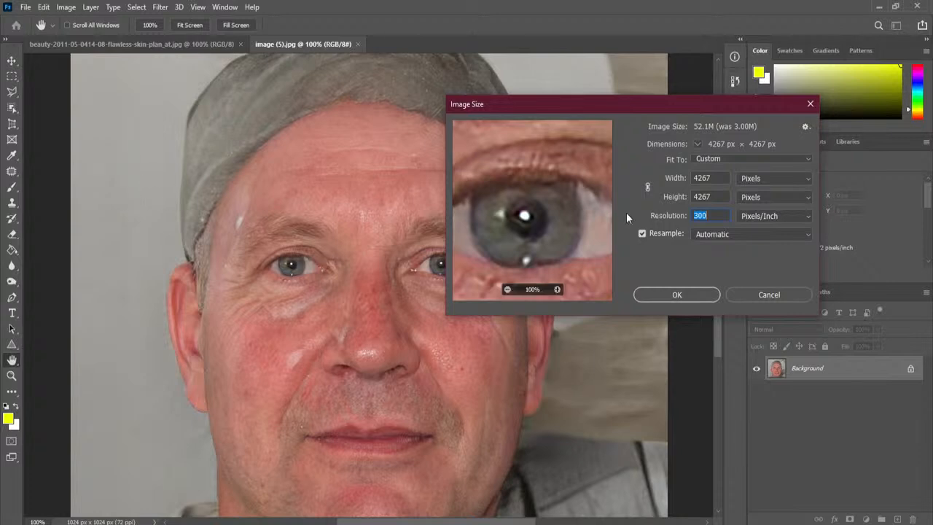
Set both the width and height in Image Size to 1024 pixels, keeping the resolution at 300 pixels/inch
click(721, 216)
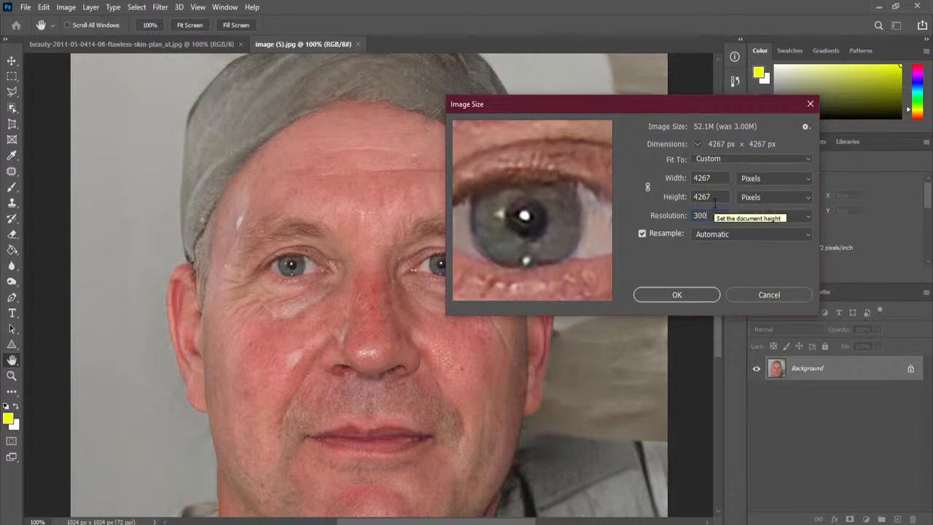
double_click(716, 183)
text(1024)
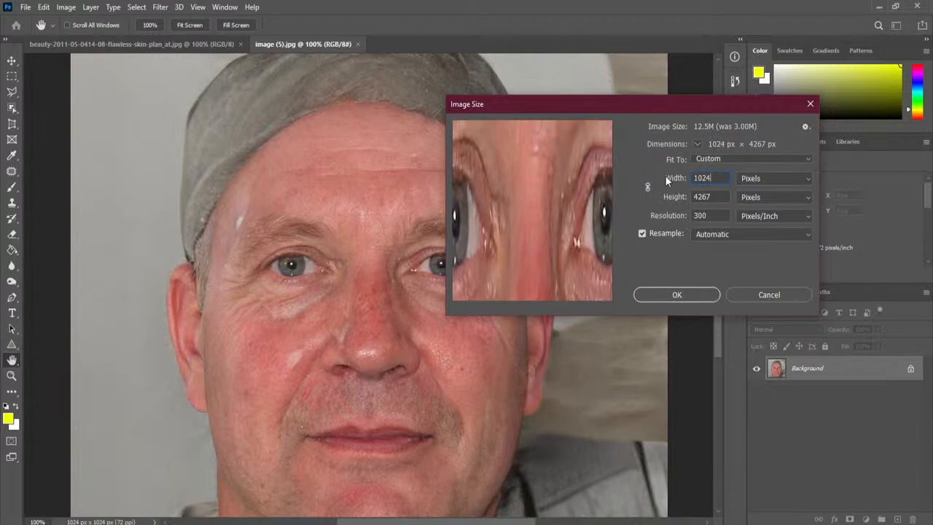
click(709, 196)
double_click(710, 197)
text(1024)
key(Tab)
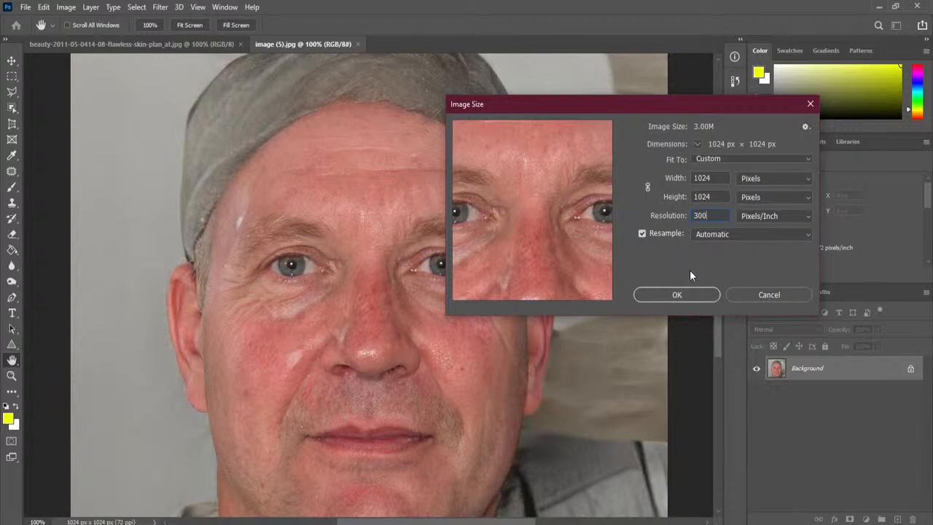
Inspect the eye area in the preview at these size settings and switch the width and height units to centimeters
double_click(719, 175)
click(721, 197)
click(696, 218)
drag(506, 214, 592, 210)
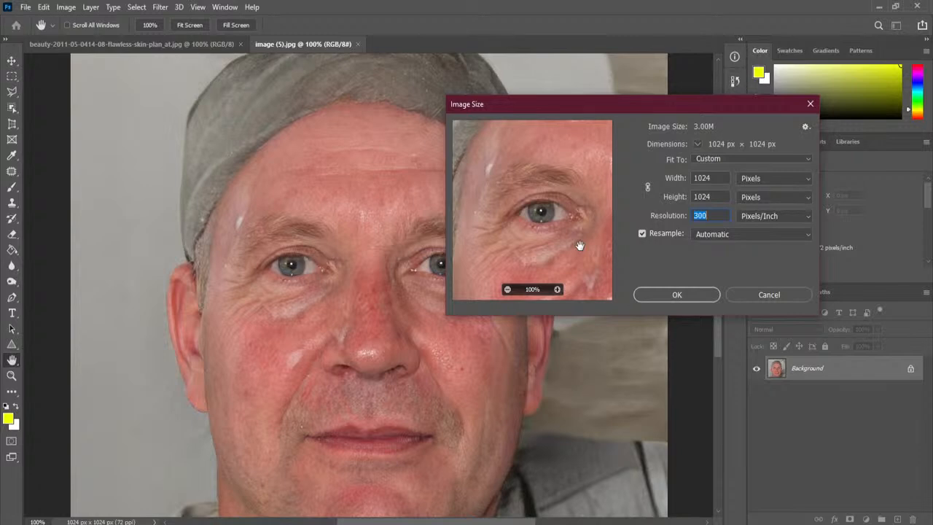
click(762, 185)
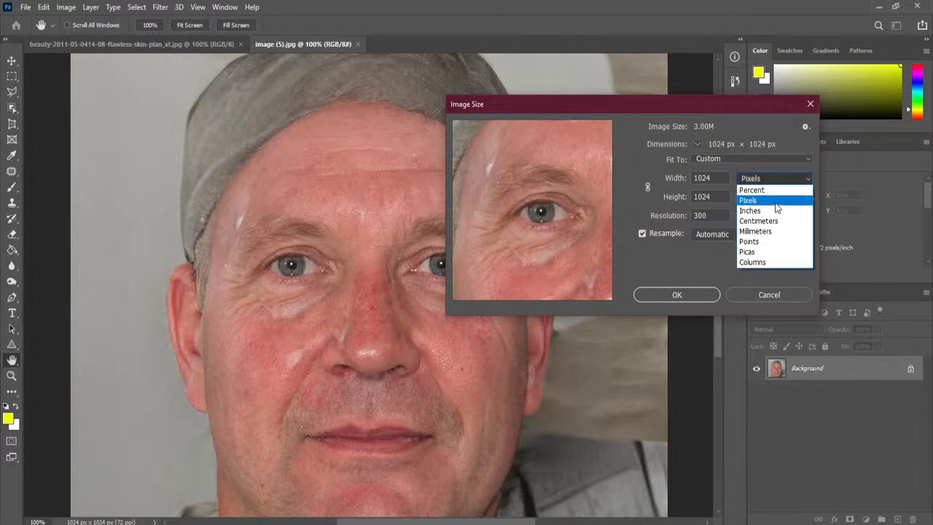
click(759, 221)
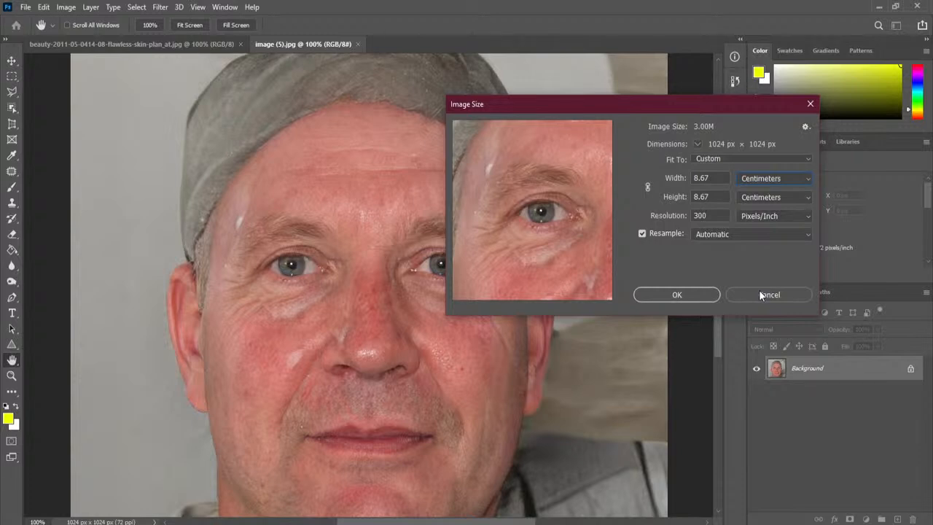
Review the resolution, width and height values in centimeters, and cancel the Image Size changes
double_click(700, 215)
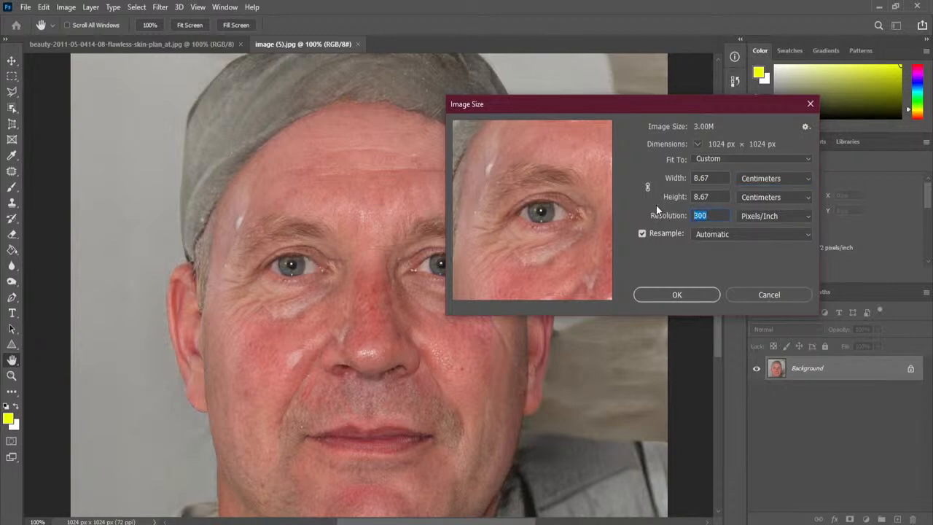
double_click(716, 197)
click(724, 215)
click(717, 196)
click(714, 178)
key(ctrl+a)
click(721, 196)
click(764, 178)
click(758, 221)
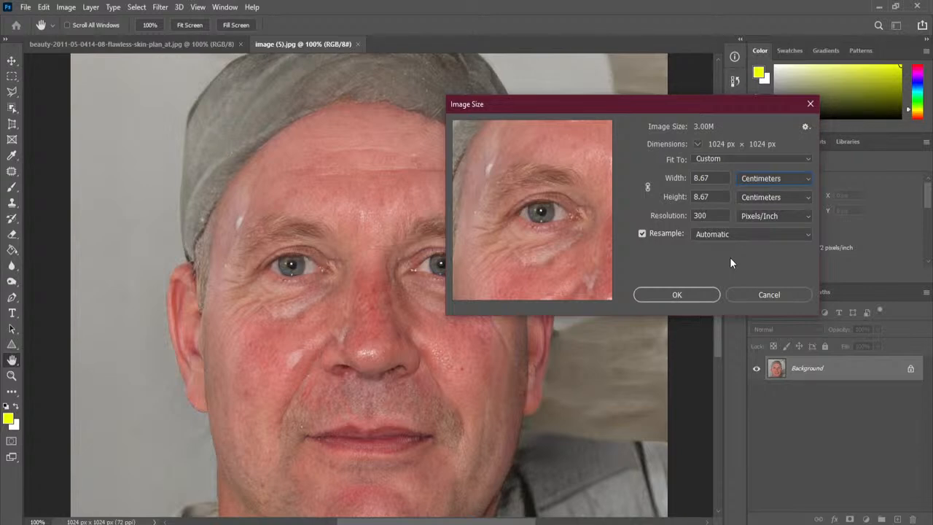
click(777, 293)
Close the beauty portrait document, leaving image (5).jpg open
key(z)
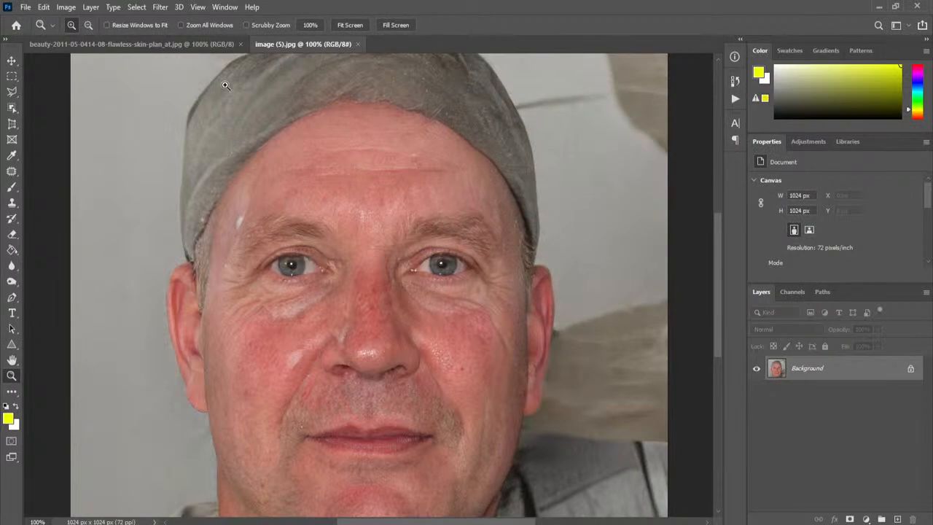
click(240, 43)
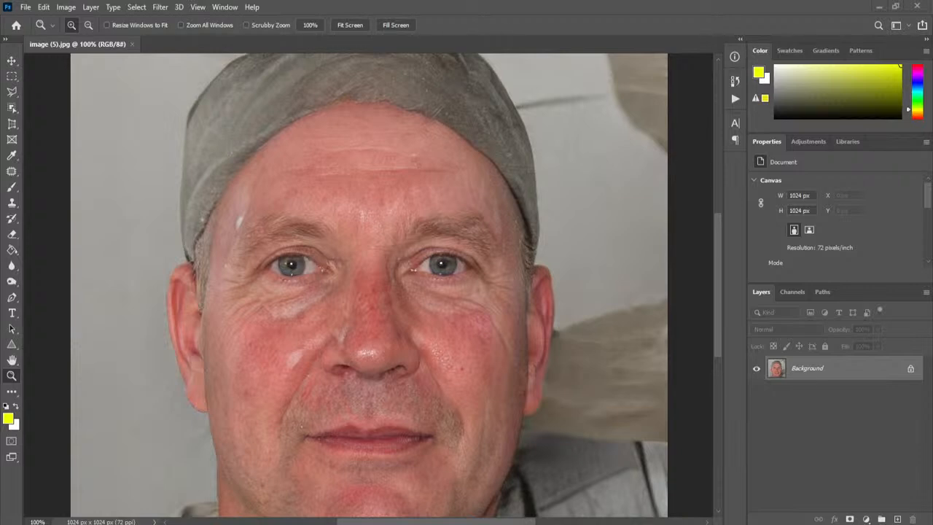
Switch to Chrome and browse the overexposed photo results, previewing the washed-out girl portrait and the Shutter Muse exposure comparison
drag(0, 29, 428, 57)
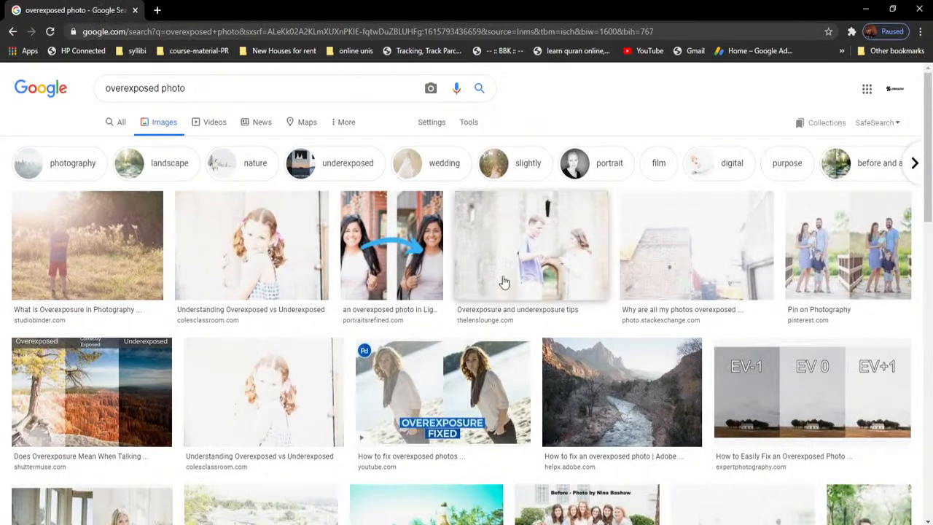
scroll(457, 246, down, 3)
scroll(475, 250, up, 3)
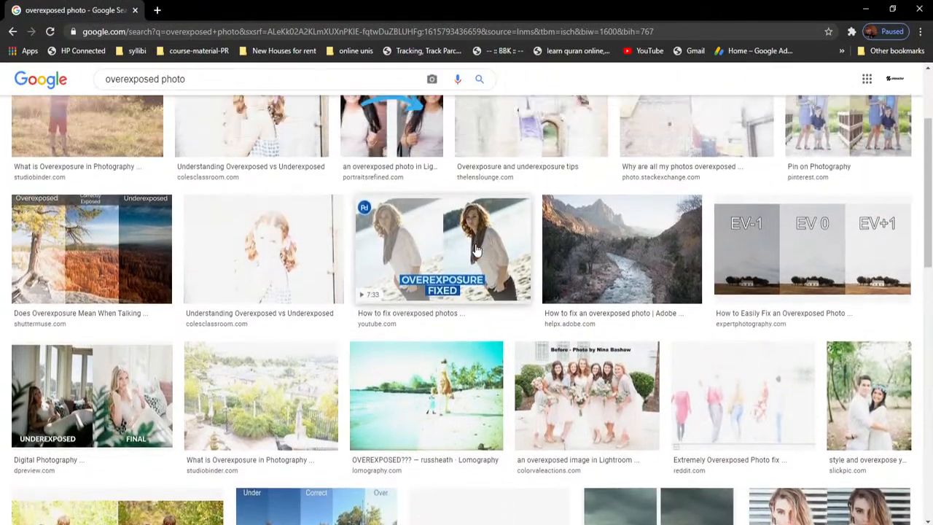
click(277, 307)
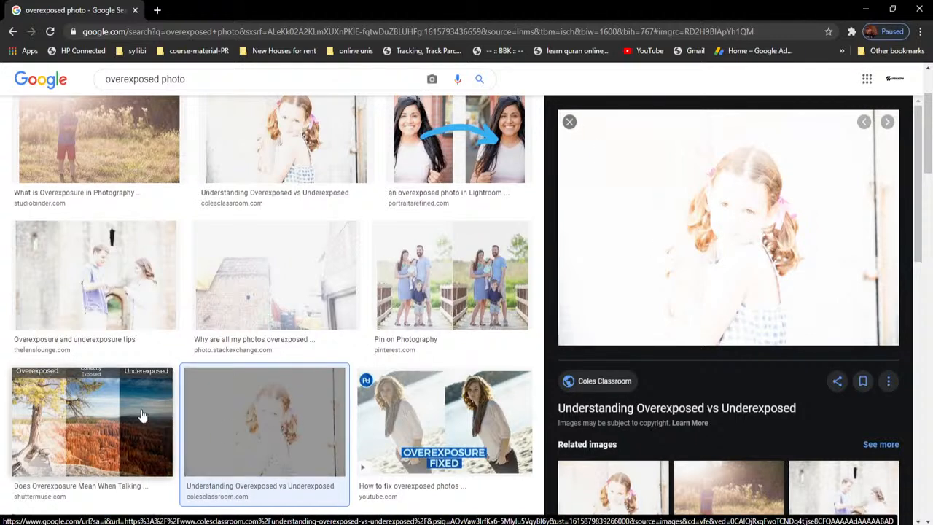
click(93, 419)
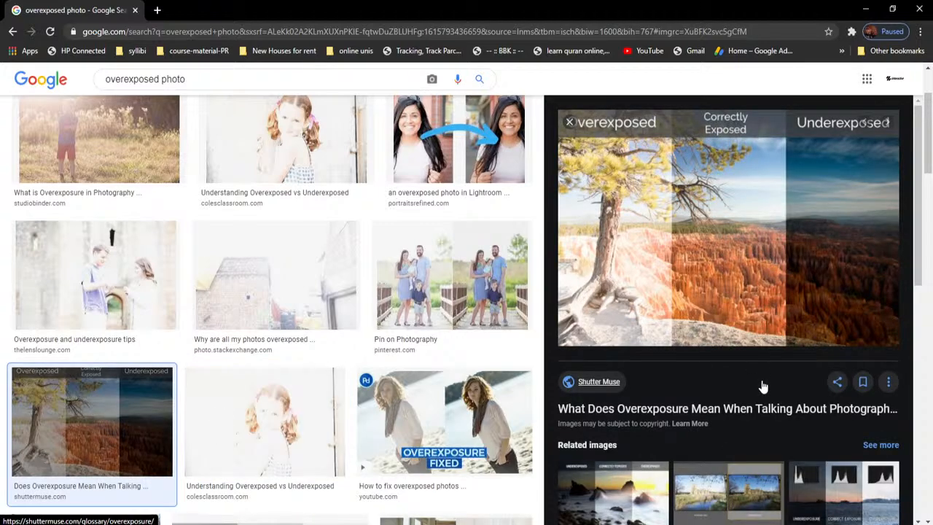
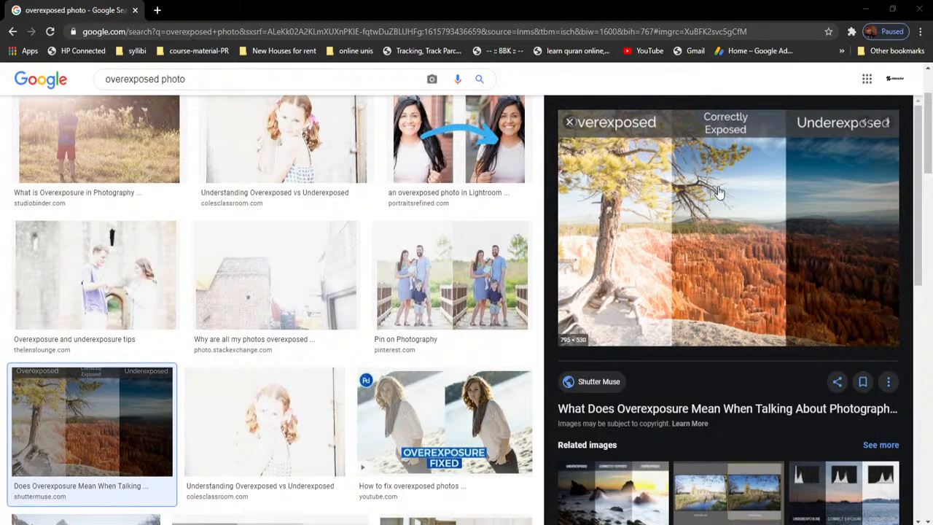
Compare the Coles Classroom girl photo with the Shutter Muse exposure comparison, and copy the 900 × 599 girl photo to the clipboard
scroll(310, 251, up, 2)
click(309, 252)
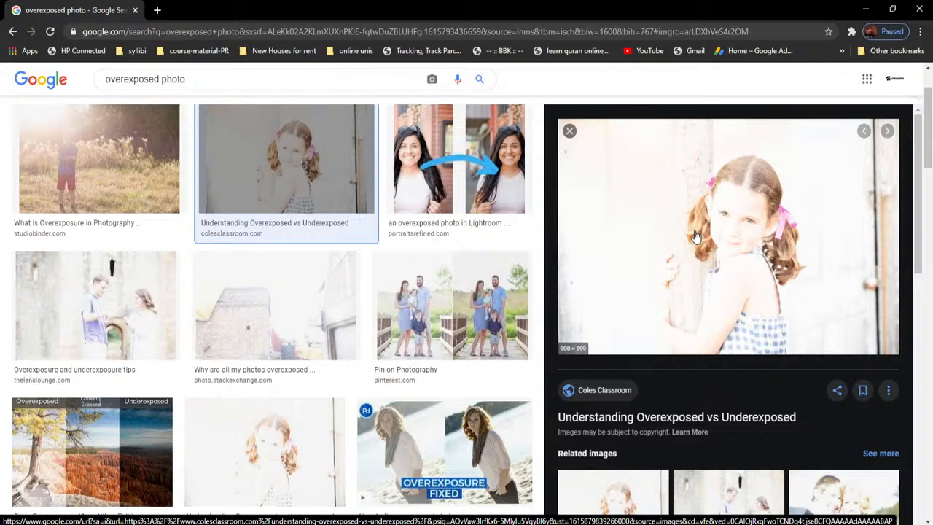
click(82, 459)
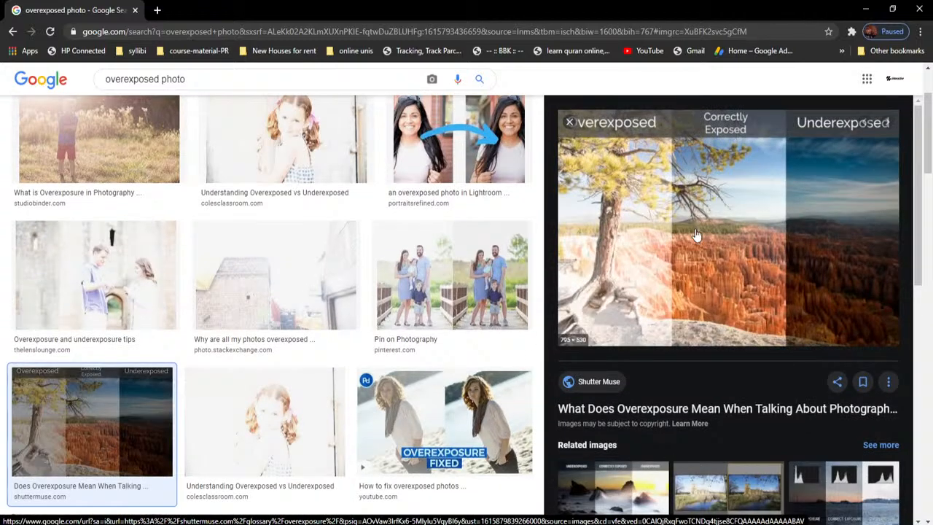
click(246, 182)
right_click(614, 213)
click(719, 340)
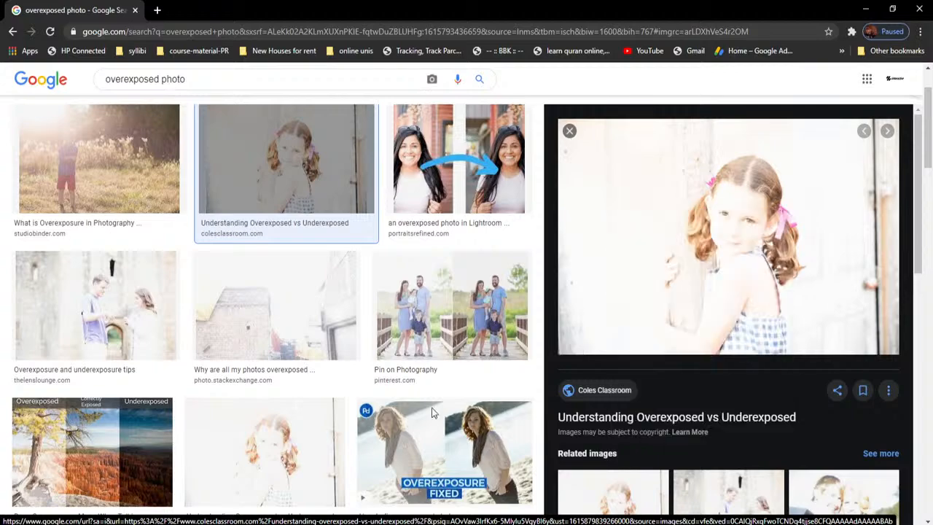
click(88, 452)
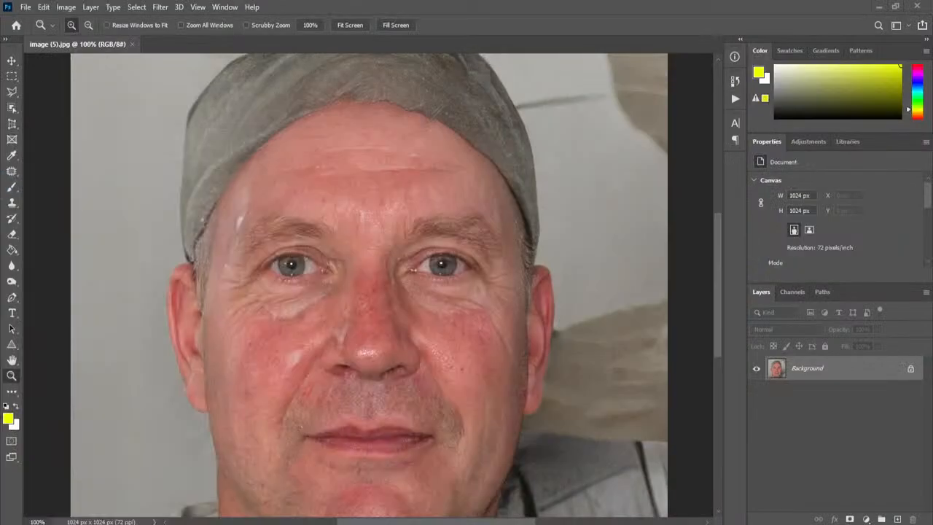
Switch to Photoshop, create a 900 × 599 px document at 72 pixels/inch from the Clipboard preset, and paste the copied photo into it
click(25, 6)
click(40, 20)
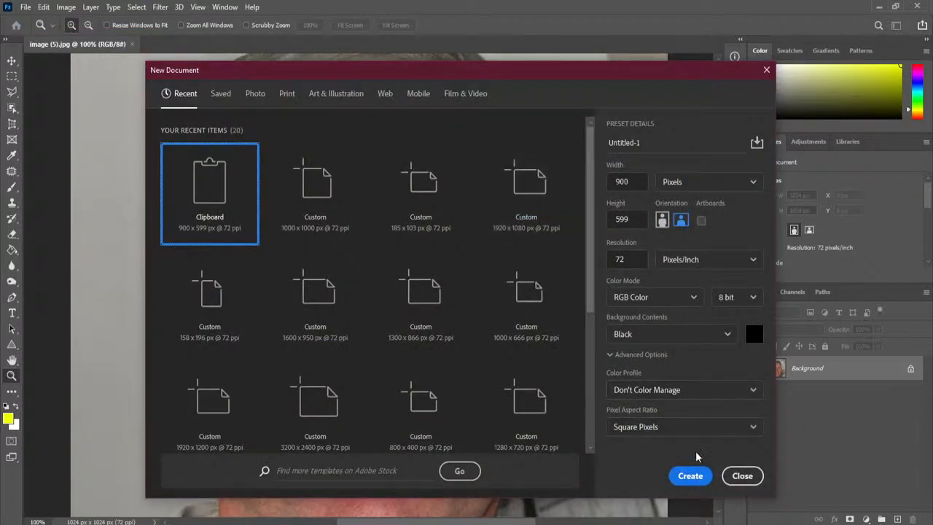
click(690, 476)
click(44, 6)
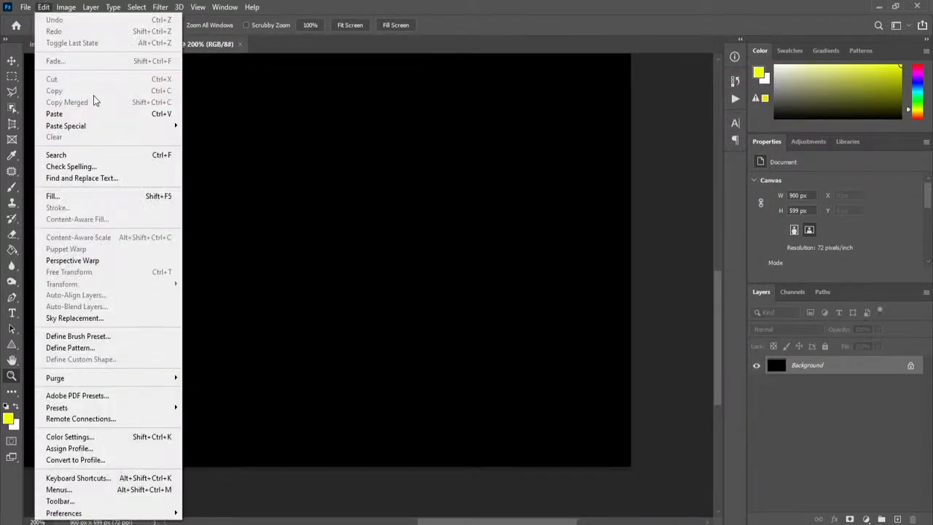
click(83, 114)
right_click(164, 194)
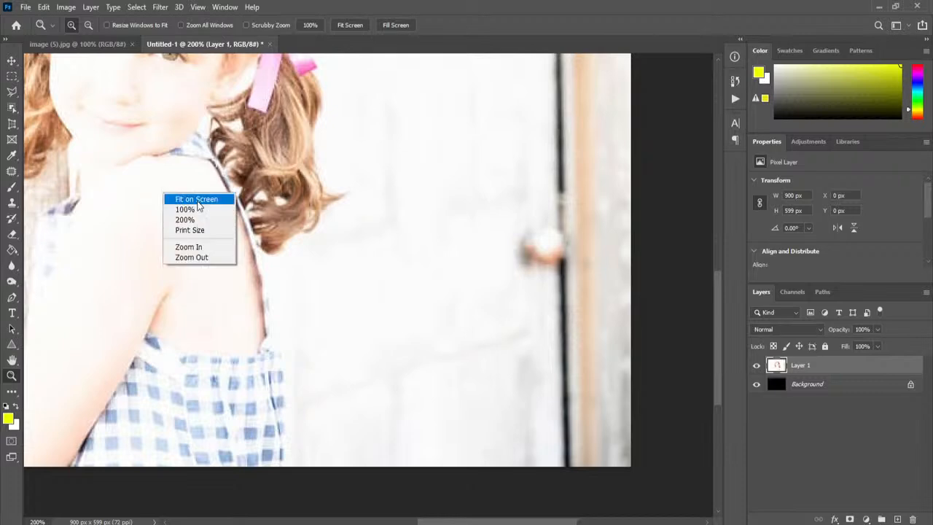
Show the pasted girl photo at 100% zoom and open the Exposure adjustment for its layer
click(198, 207)
right_click(312, 209)
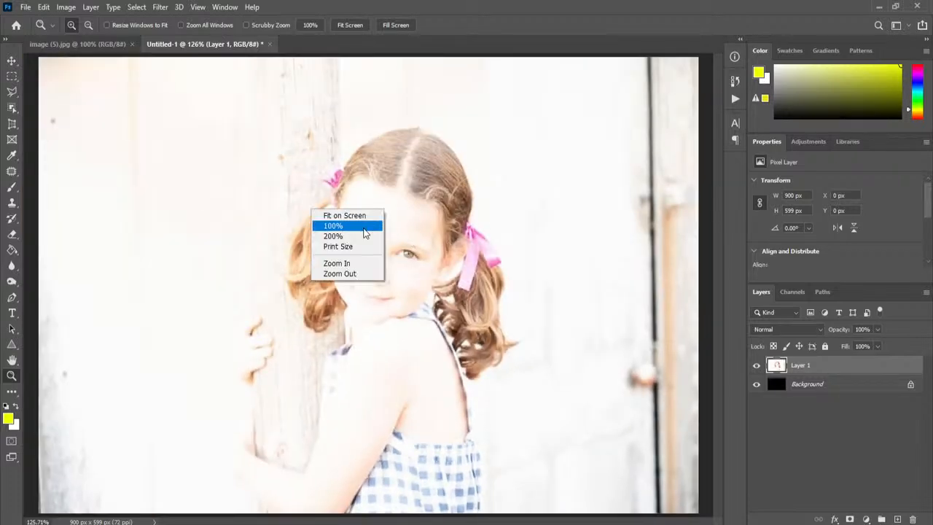
click(365, 226)
click(386, 285)
right_click(368, 268)
click(384, 283)
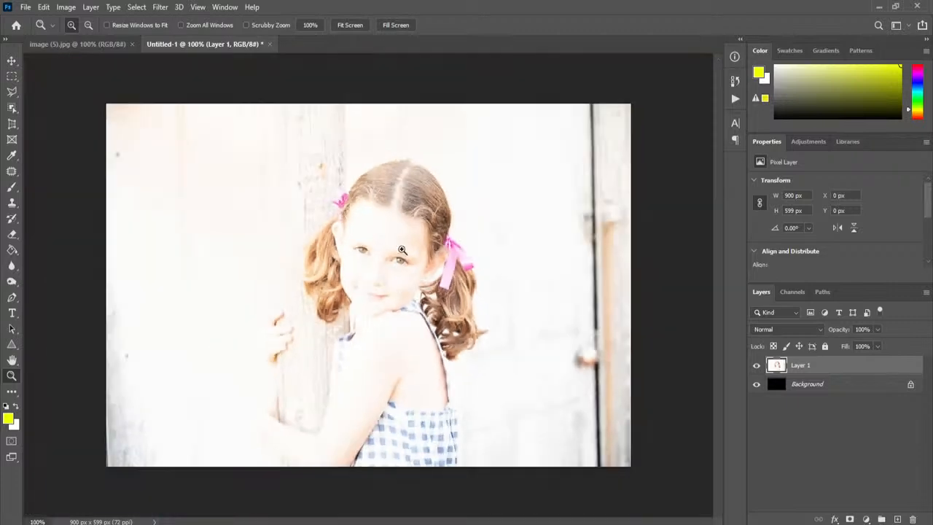
click(65, 8)
mouse_move(84, 40)
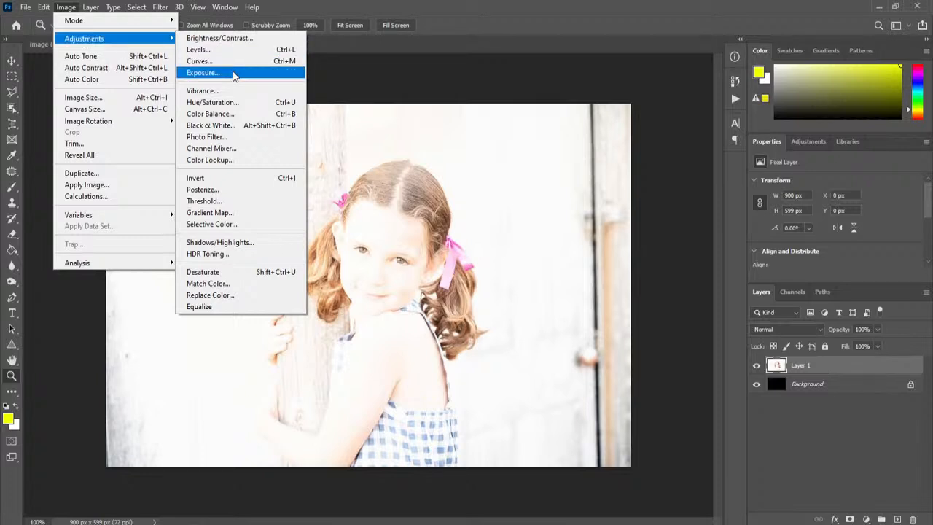
click(204, 73)
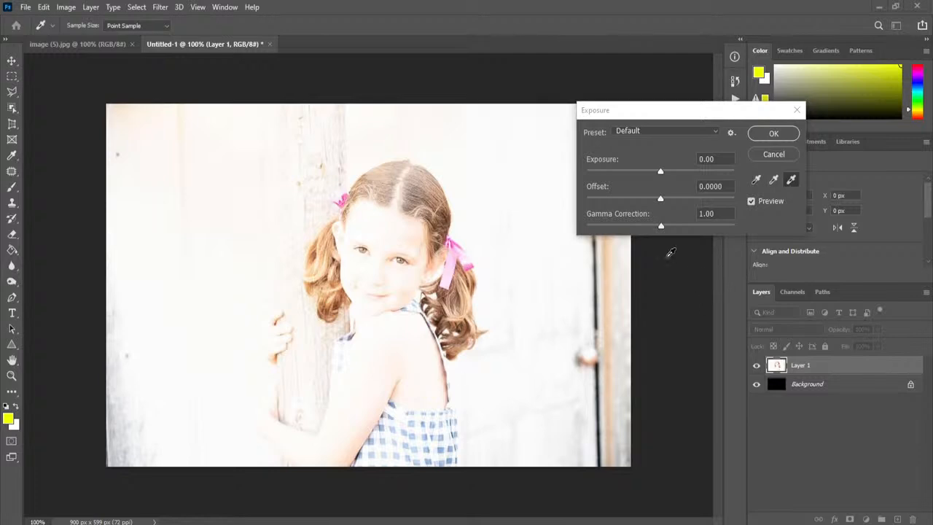
drag(685, 115, 515, 96)
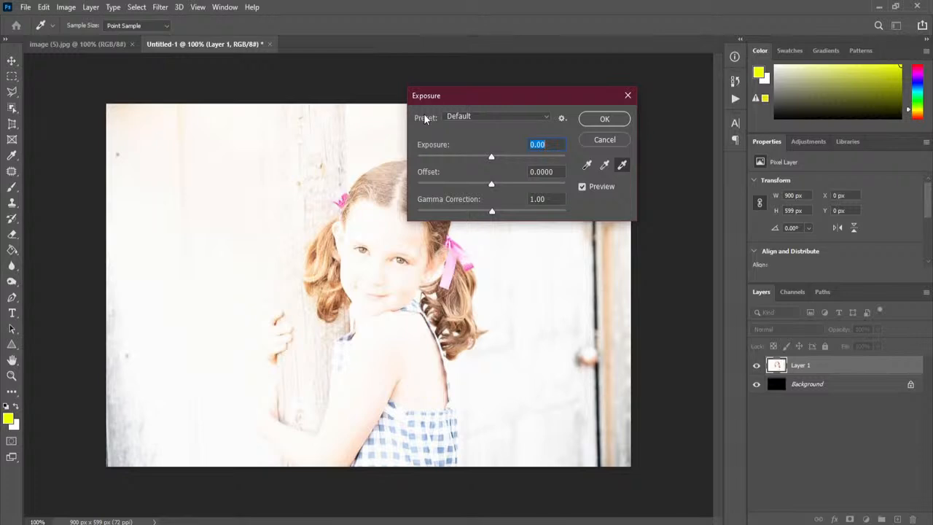
Try to sample the white point on the girl's forehead with the Exposure adjustment's eyedropper
click(581, 188)
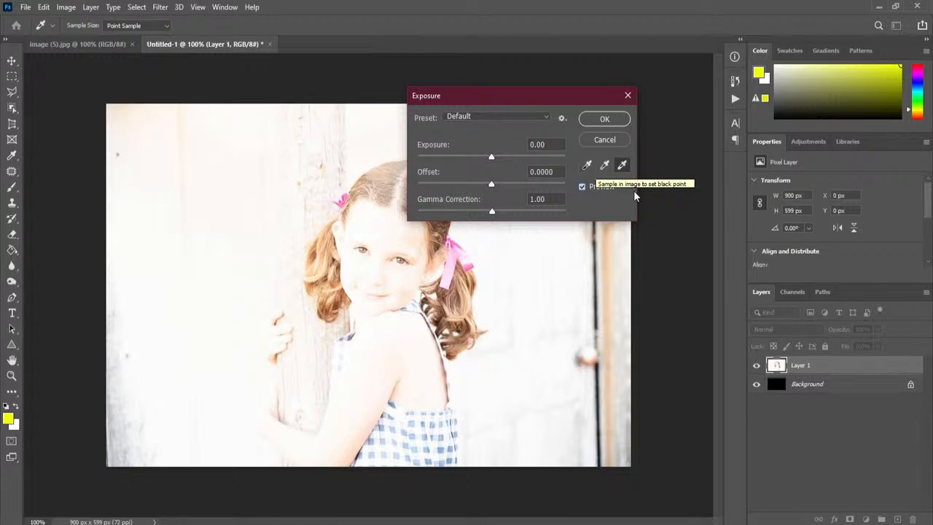
click(585, 167)
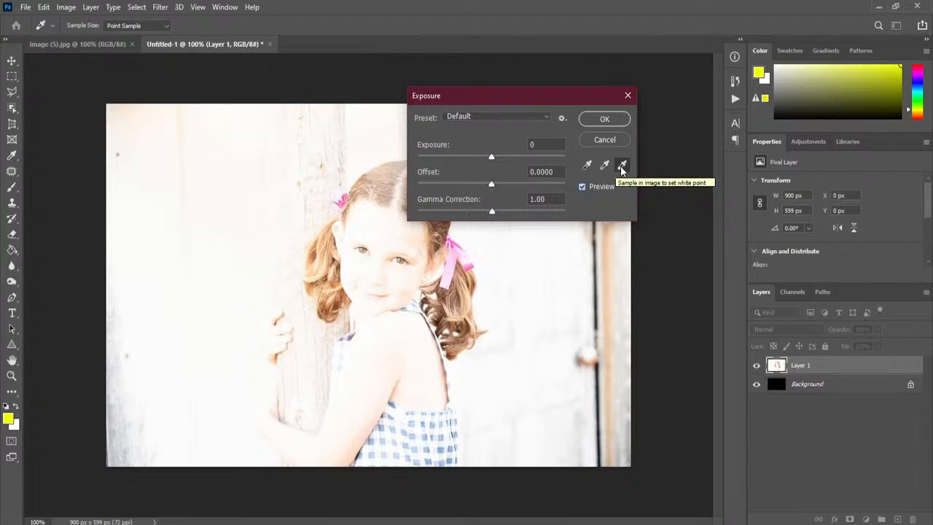
click(622, 167)
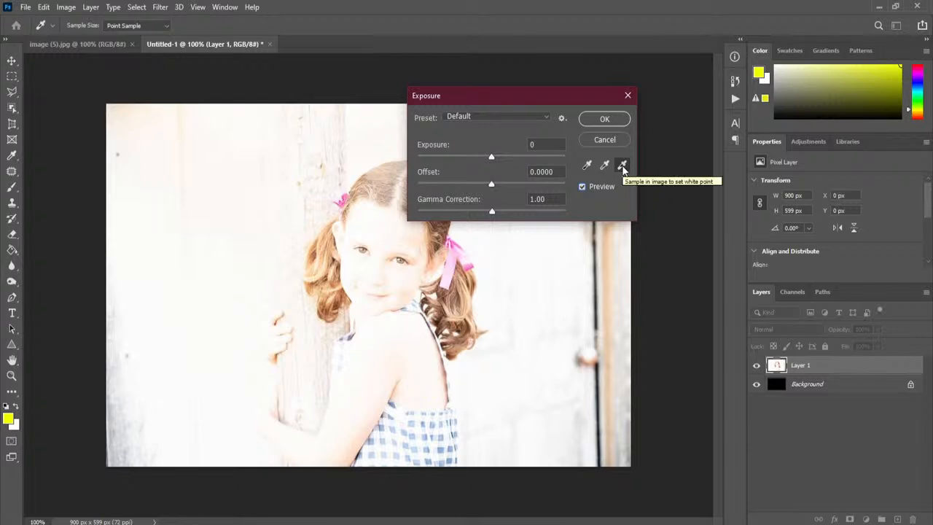
click(388, 226)
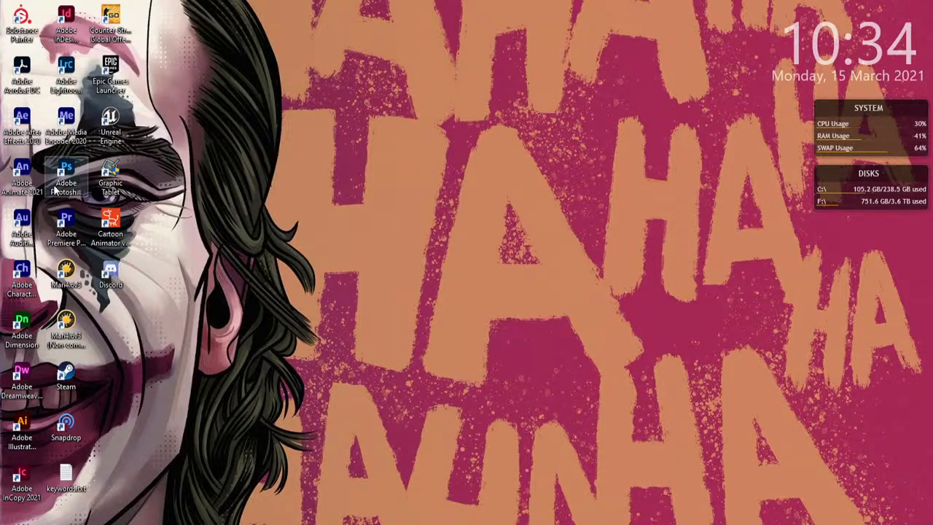
Relaunch Photoshop, create a 900 × 599 px document at 72 ppi from the Clipboard preset, and paste the copied girl photo into it
double_click(67, 171)
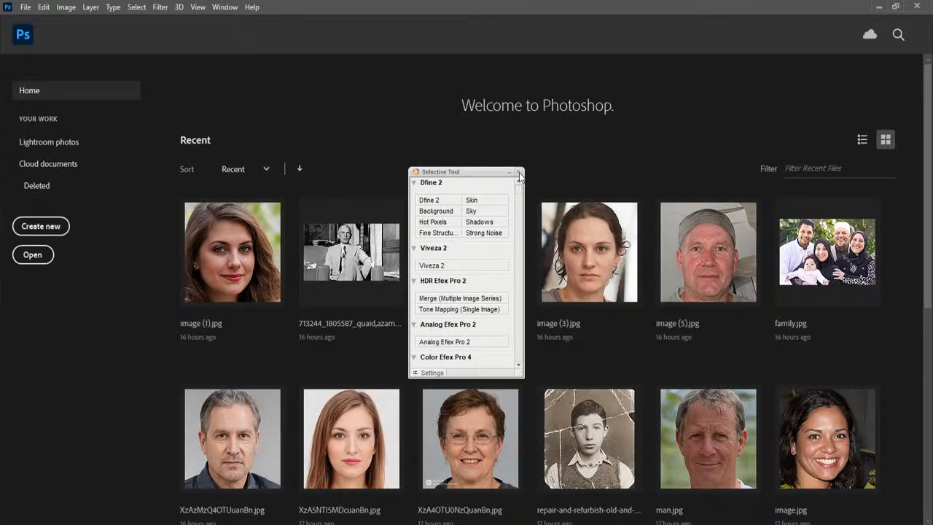
click(519, 173)
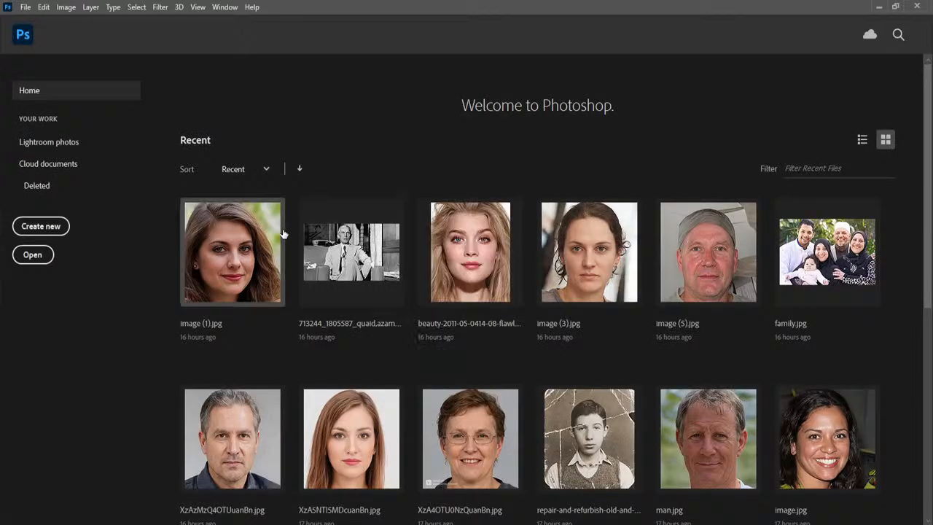
key(ctrl+n)
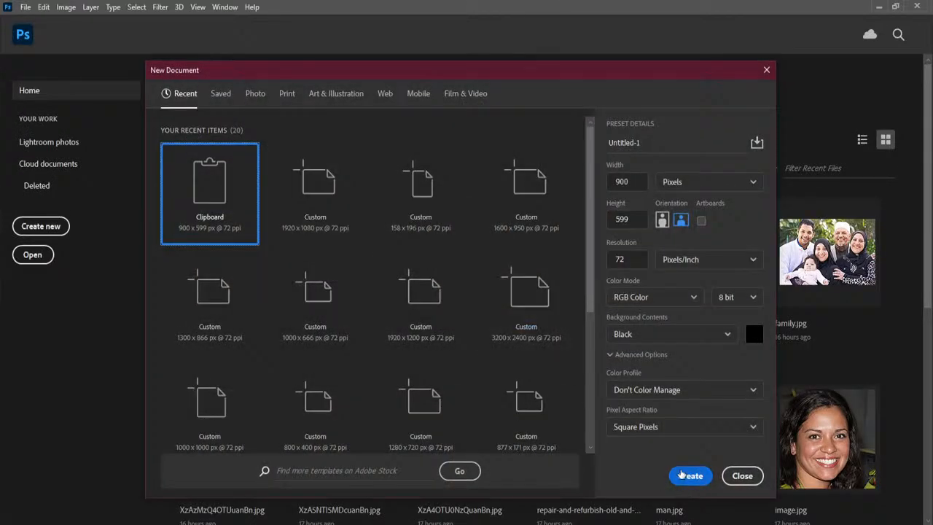
key(Escape)
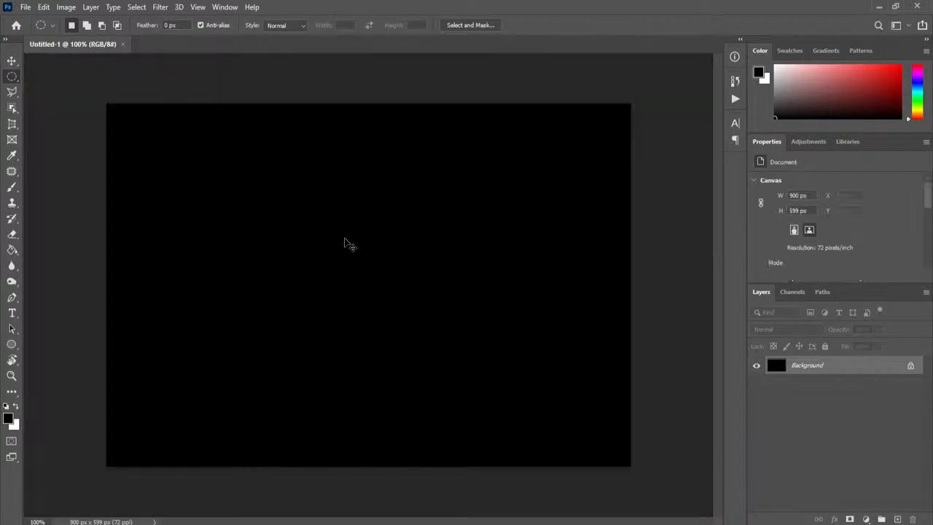
key(ctrl+v)
Open the Exposure adjustment for the pasted photo's layer, sample the girl's forehead, and move the dialog clear of her face
click(65, 7)
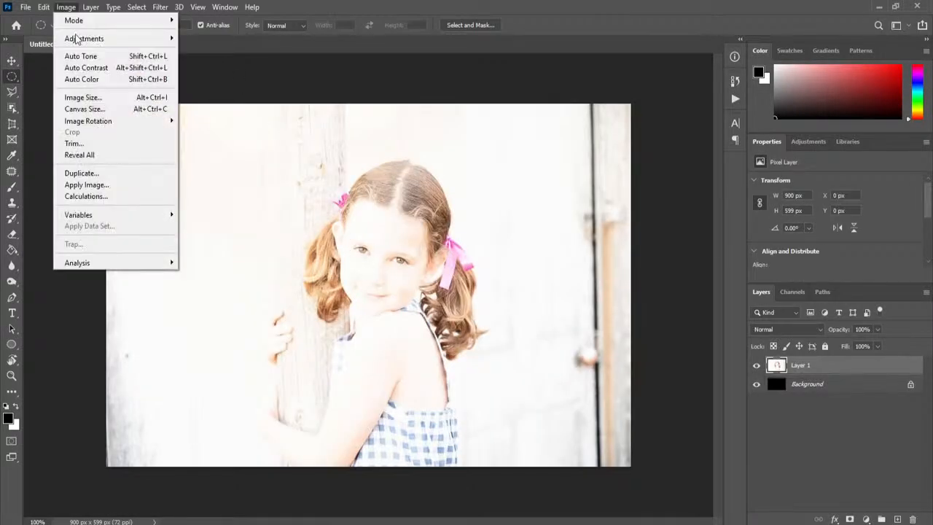
mouse_move(81, 38)
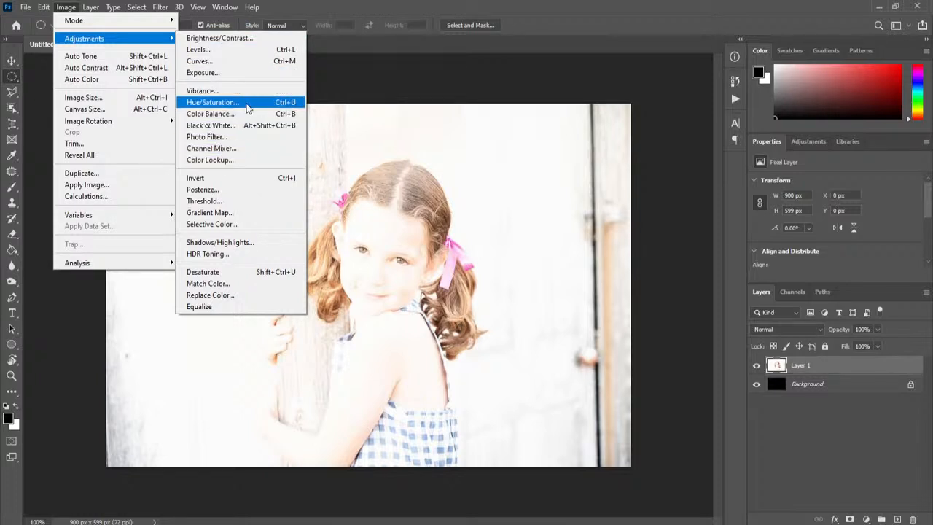
click(219, 72)
click(401, 216)
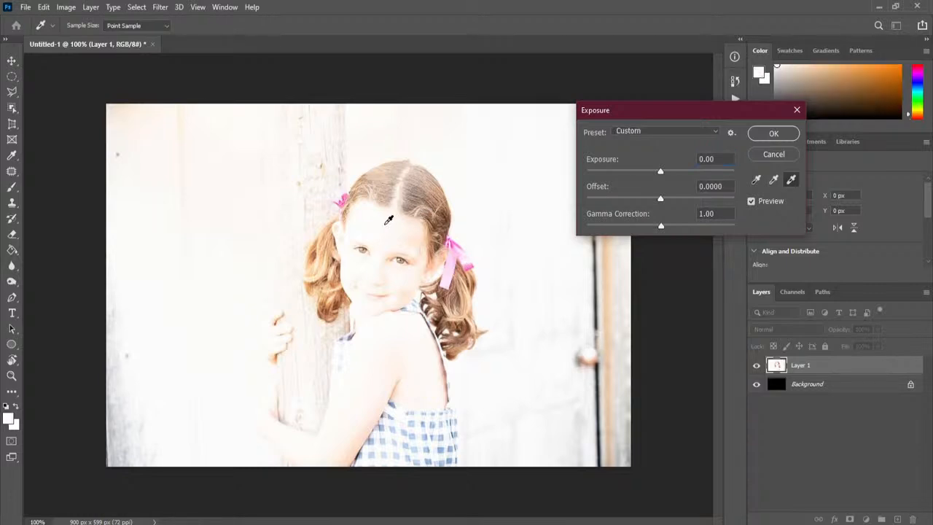
drag(666, 114, 546, 97)
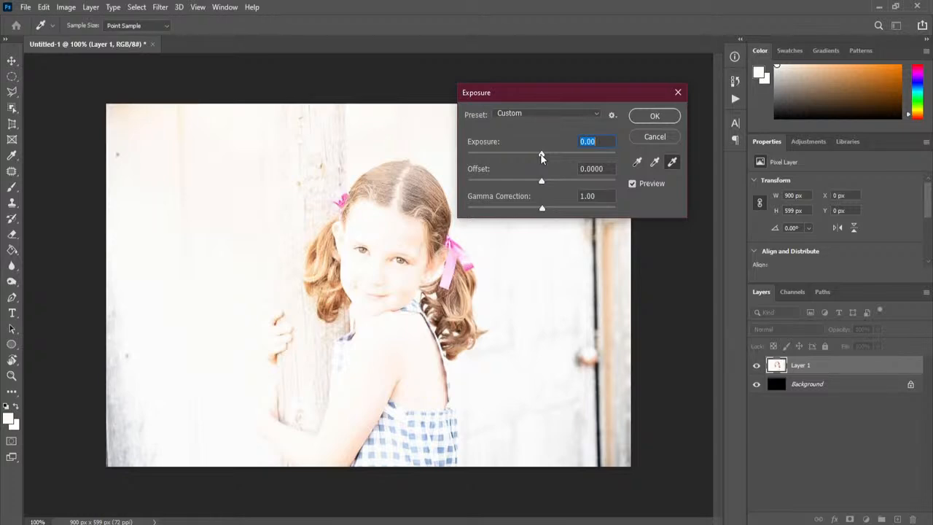
Try Exposure −2.19 with Offset −0.1403, reset Offset to 0, and try Exposure −1.77, Offset −0.1443 and Gamma Correction 0.84
drag(541, 157, 517, 156)
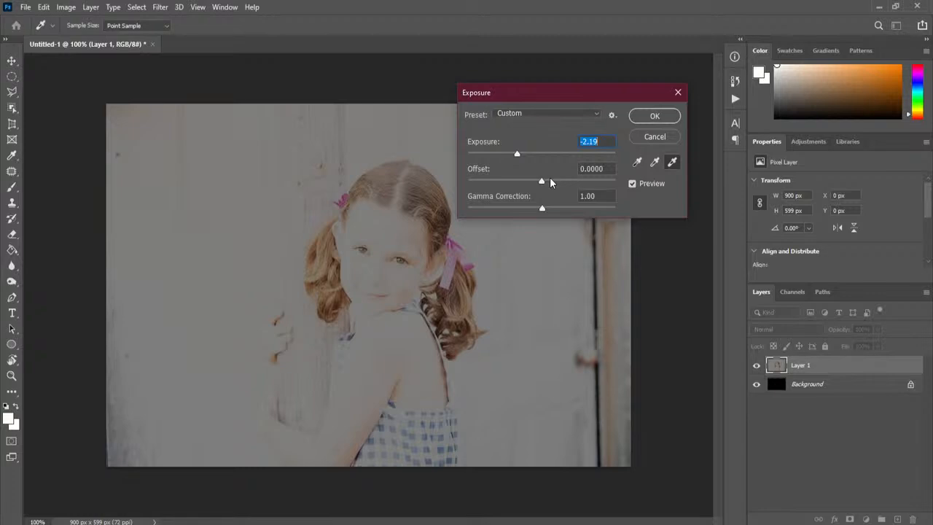
drag(542, 183, 521, 184)
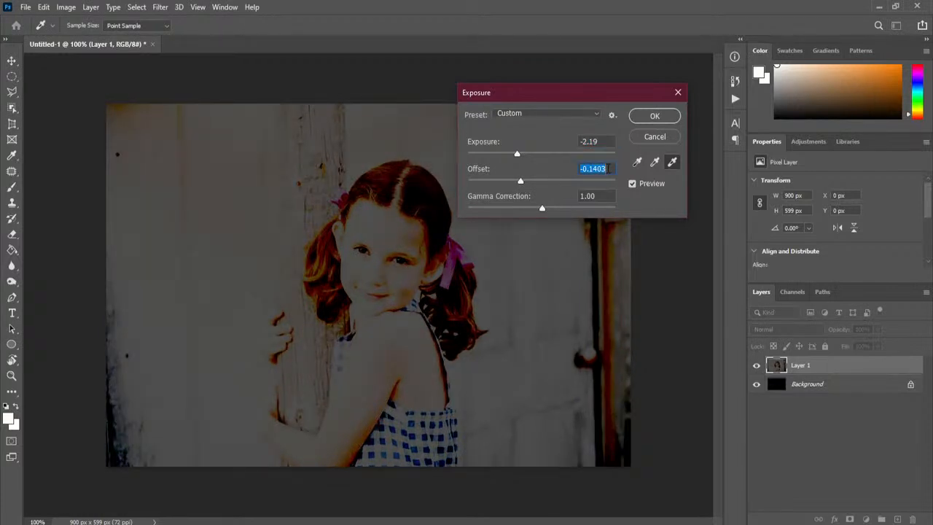
text(0)
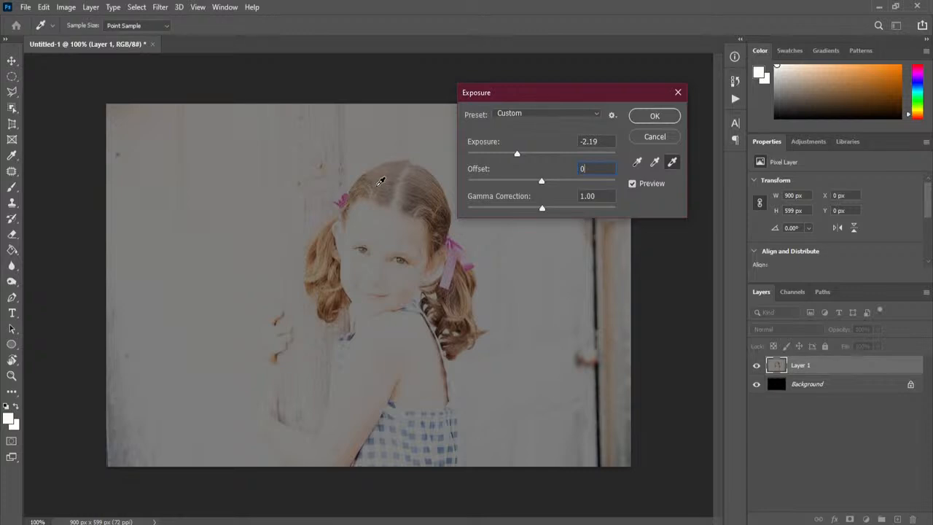
drag(542, 209, 522, 156)
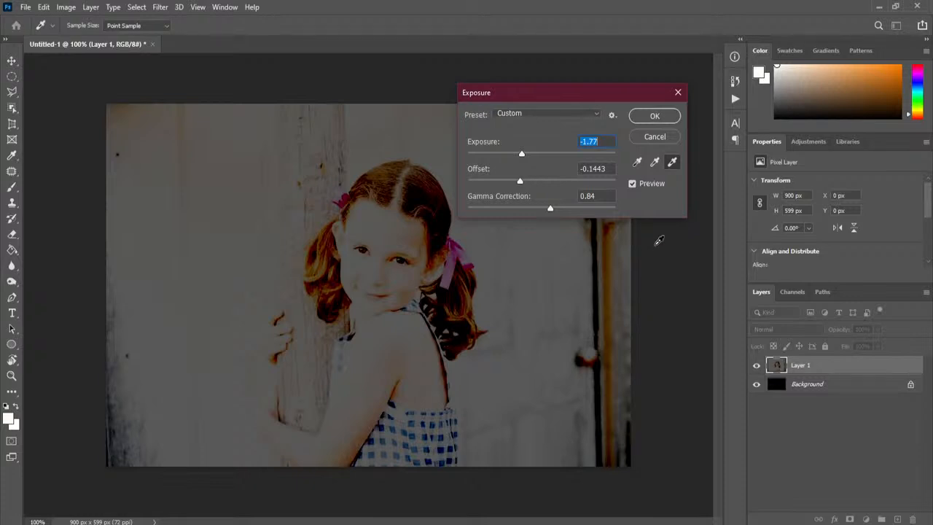
Try the Exposure presets Minus 1.0, Minus 2.0, Plus 1.0 and Plus 2.0 on the photo
click(521, 115)
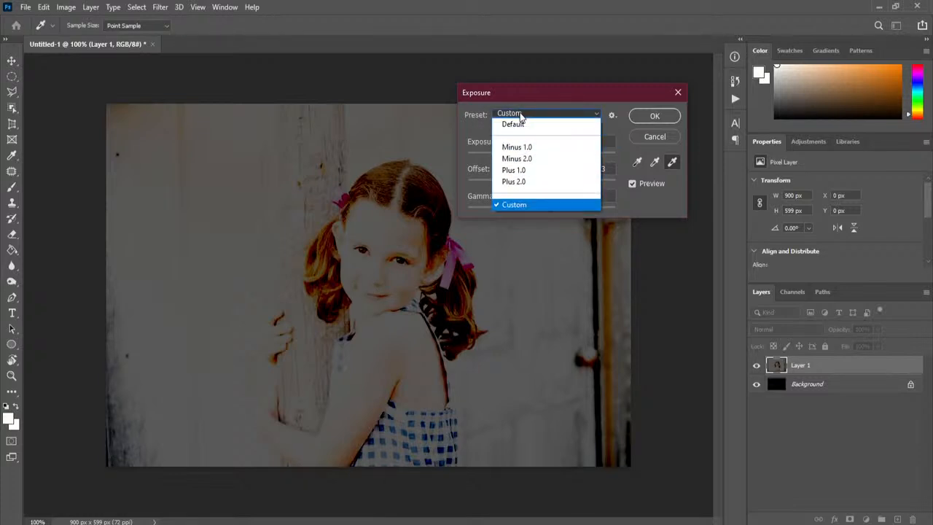
click(537, 149)
click(526, 113)
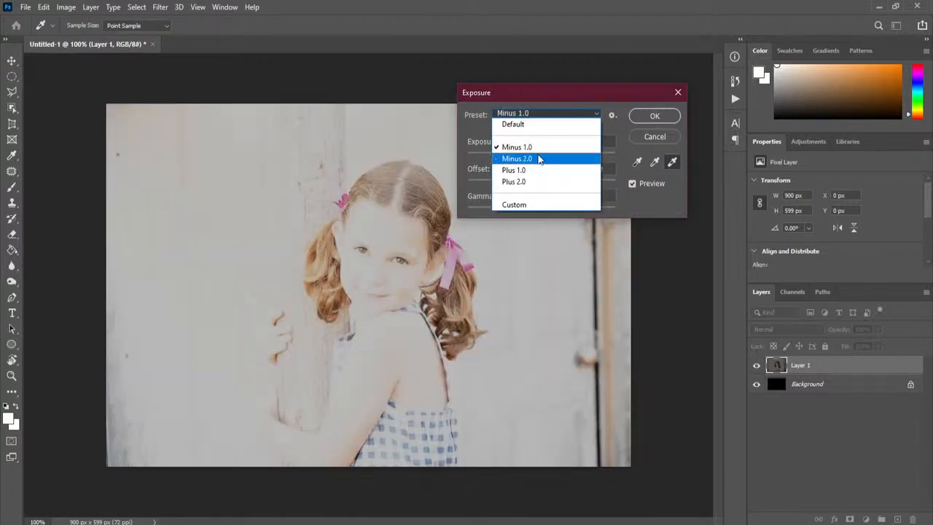
click(539, 154)
click(527, 115)
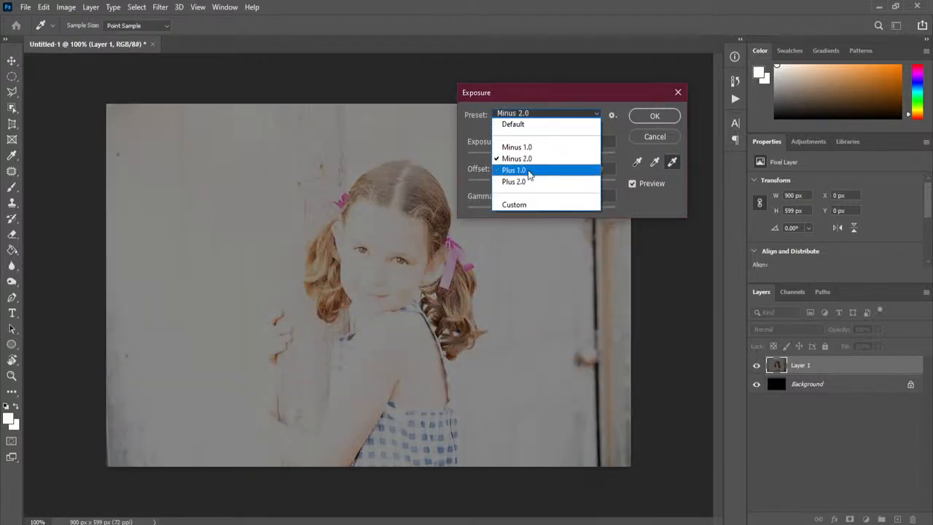
click(527, 170)
click(524, 115)
click(532, 181)
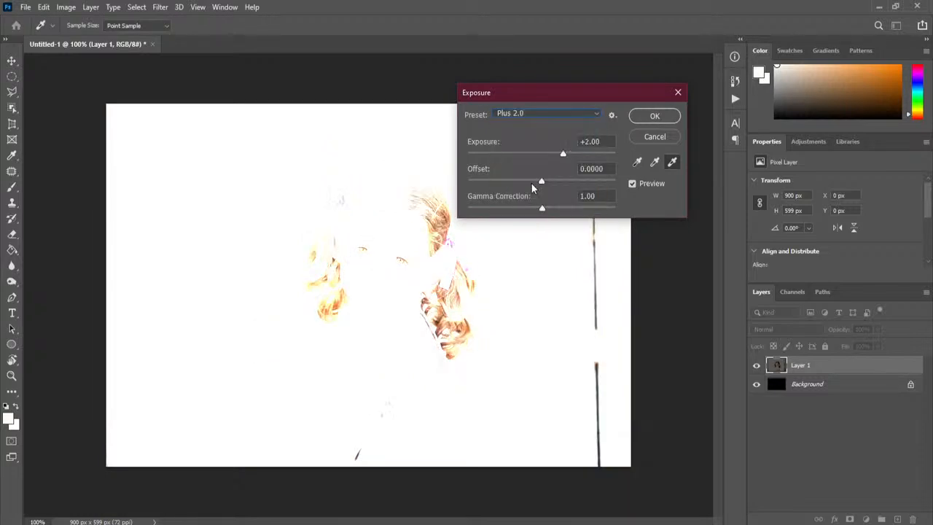
Switch the Exposure preset to Custom and set Exposure to +0.18, Offset to −0.2391 and Gamma Correction to 0.28
click(527, 115)
click(529, 203)
drag(561, 155, 525, 152)
drag(540, 208, 532, 154)
drag(552, 211, 586, 210)
drag(532, 156, 523, 185)
drag(537, 157, 512, 182)
drag(584, 207, 590, 205)
drag(514, 181, 506, 181)
drag(540, 156, 543, 157)
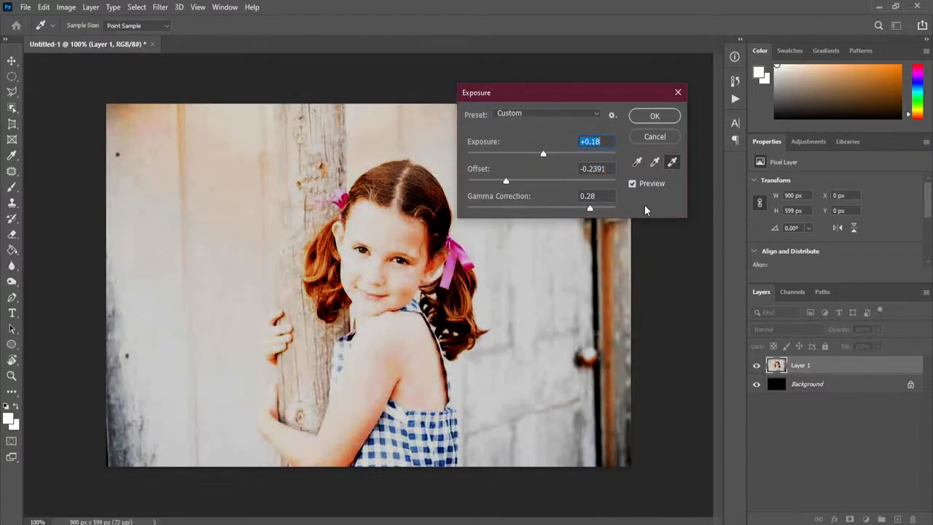
Compare the girl photo with and without the exposure correction by toggling the adjustment's preview several times
click(631, 185)
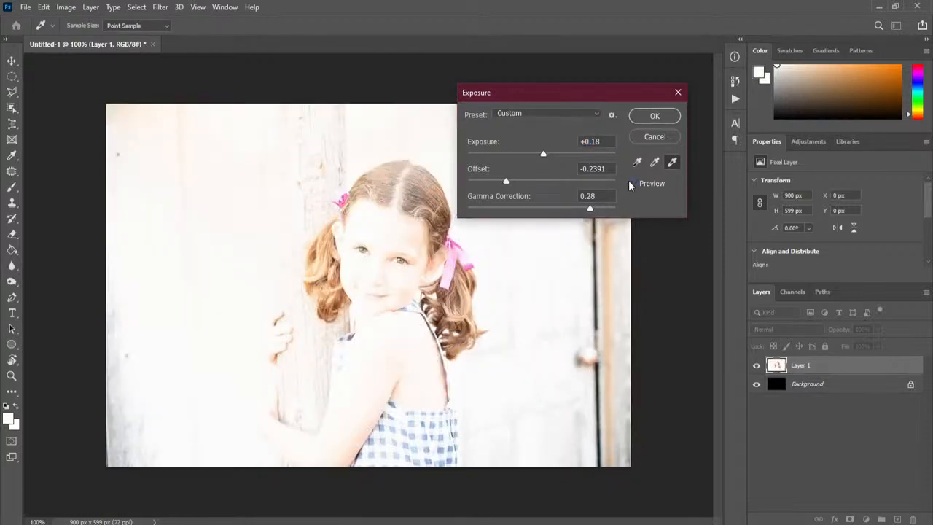
click(630, 184)
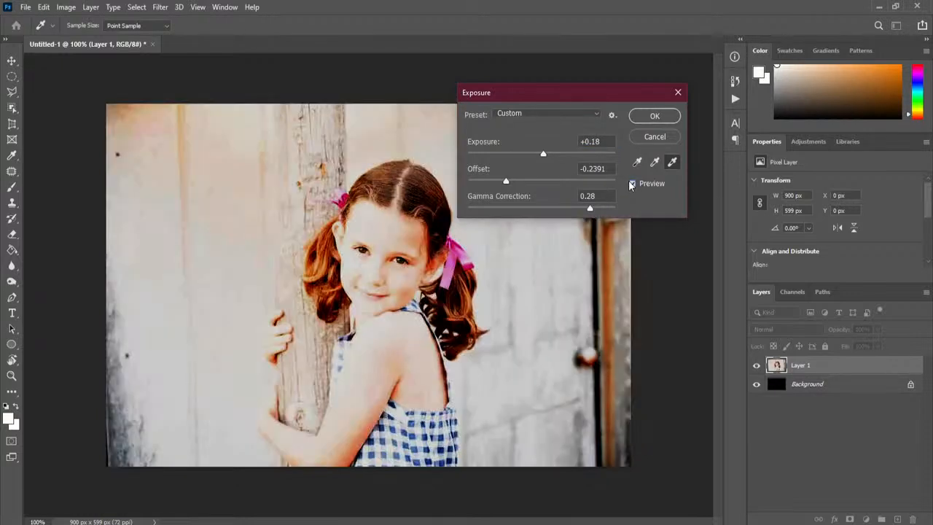
click(630, 184)
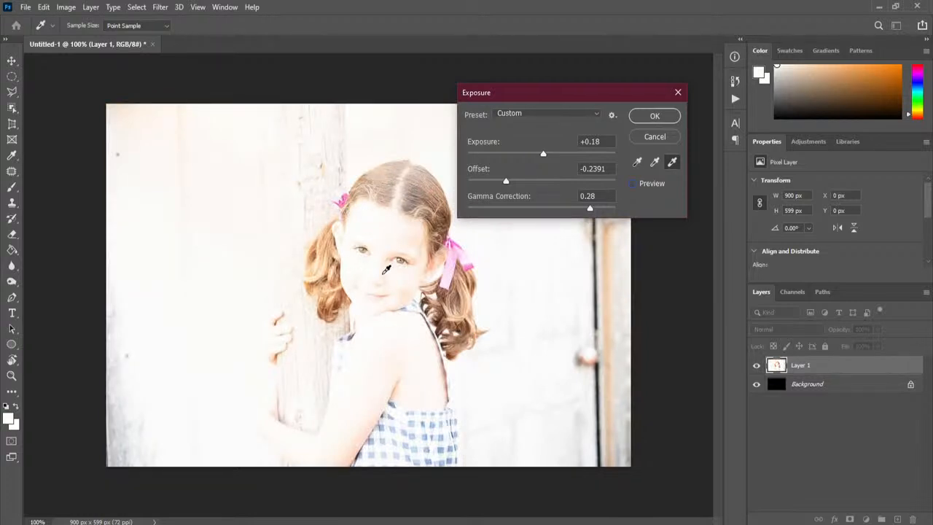
click(632, 185)
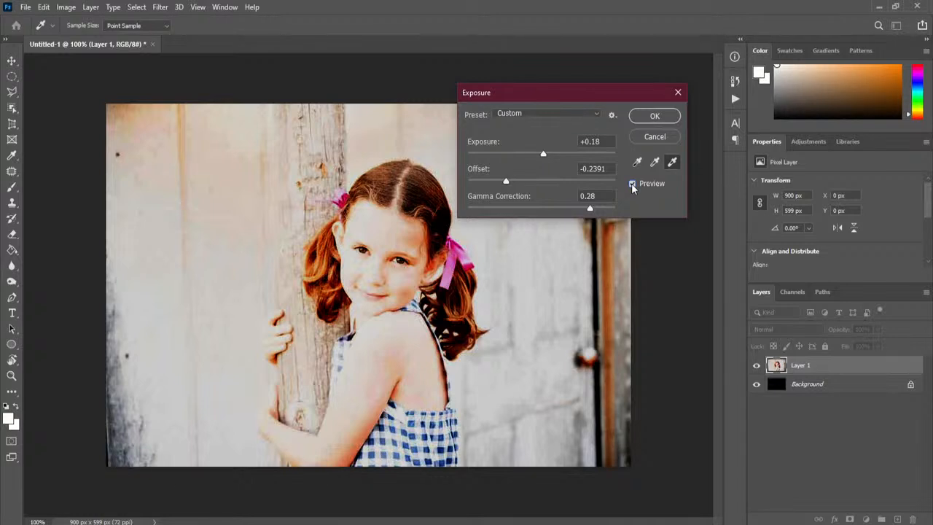
click(633, 184)
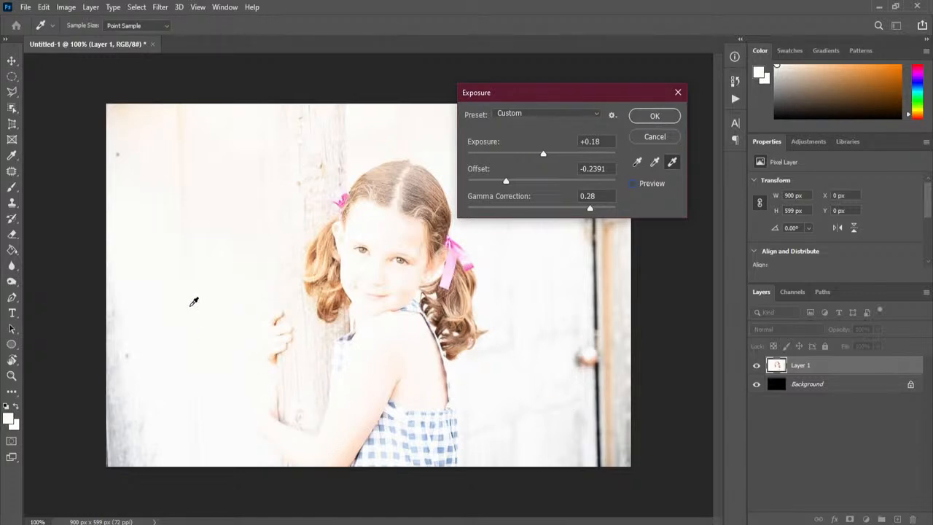
click(632, 184)
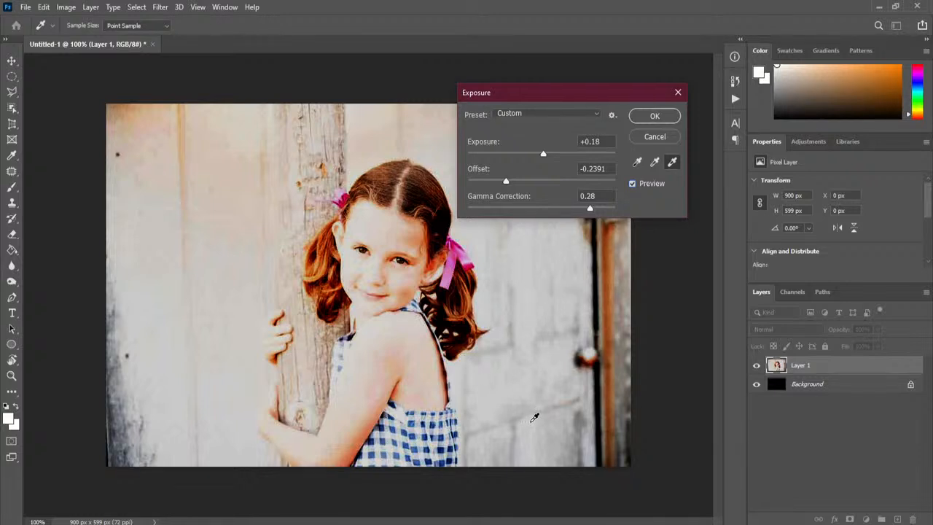
click(632, 183)
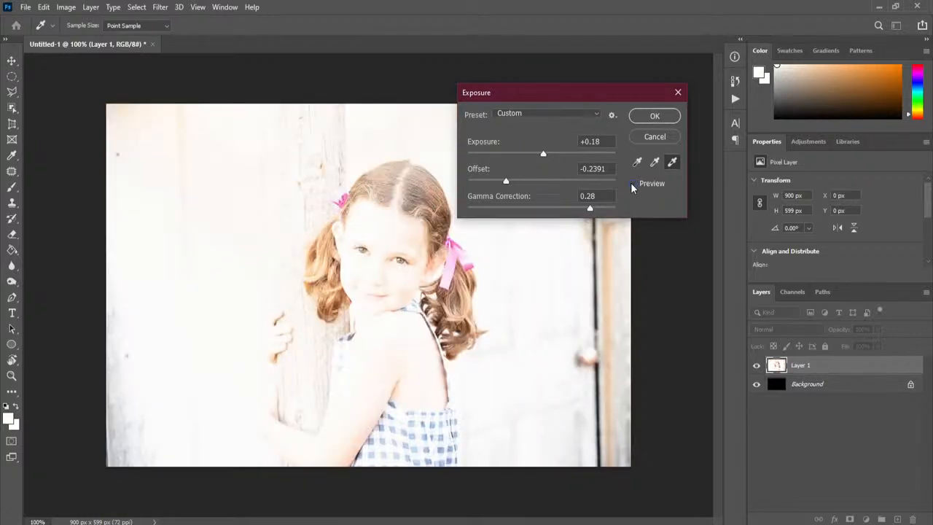
click(631, 184)
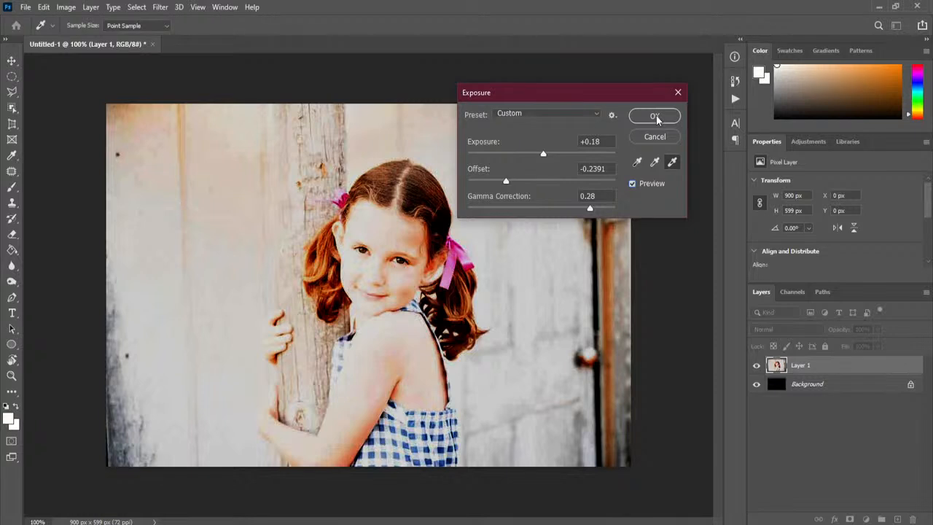
Try sampling the pale wooden wall with the Exposure adjustment's gray point and black point eyedroppers, undoing each sample
click(638, 162)
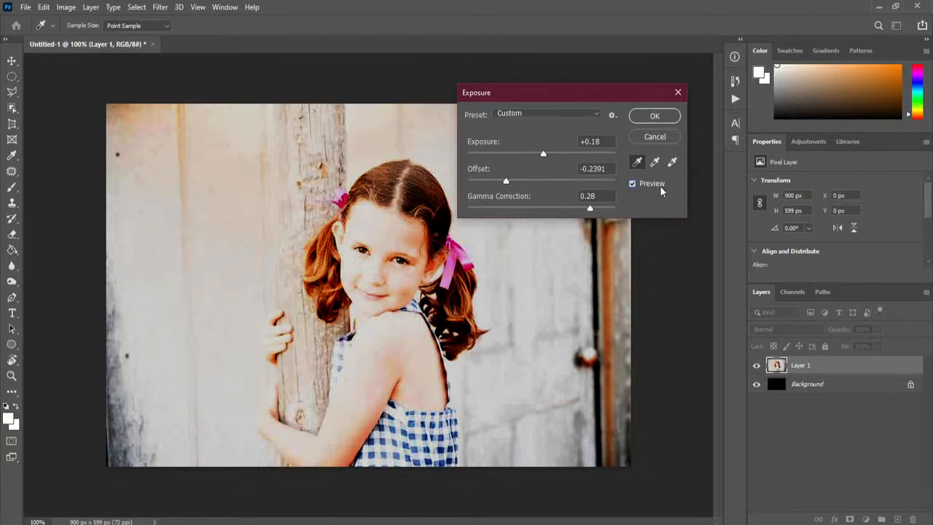
click(655, 164)
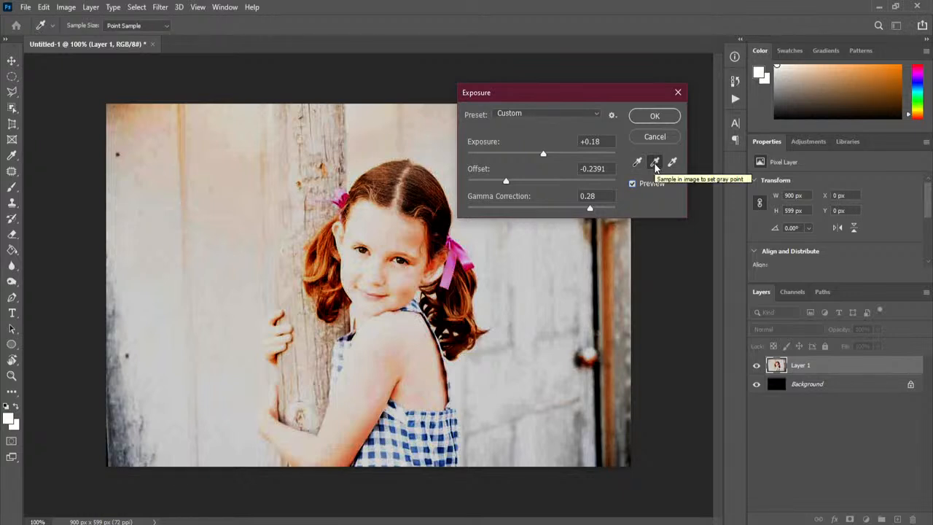
click(153, 247)
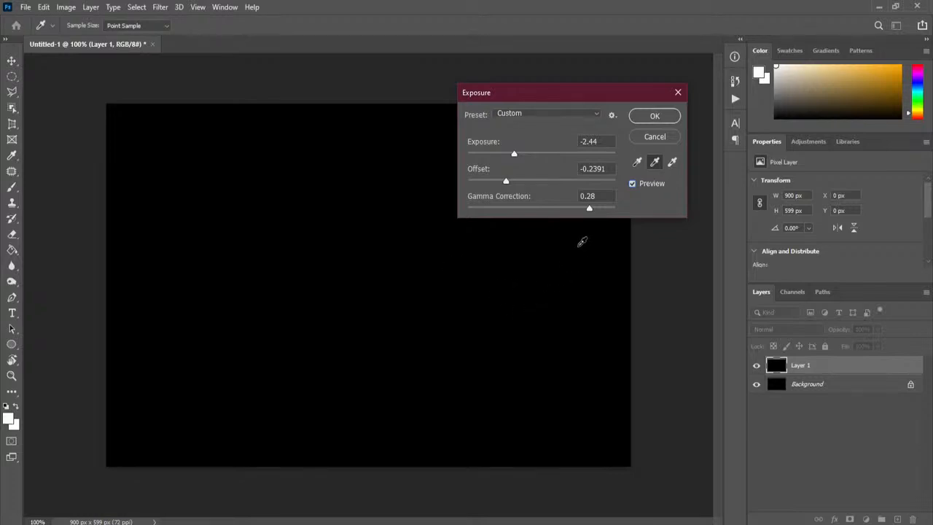
key(ctrl+z)
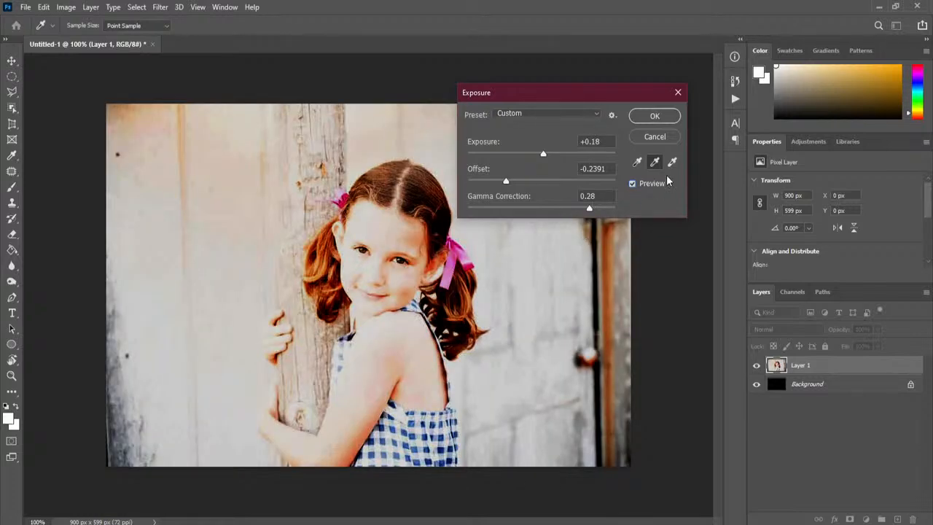
click(637, 162)
click(144, 269)
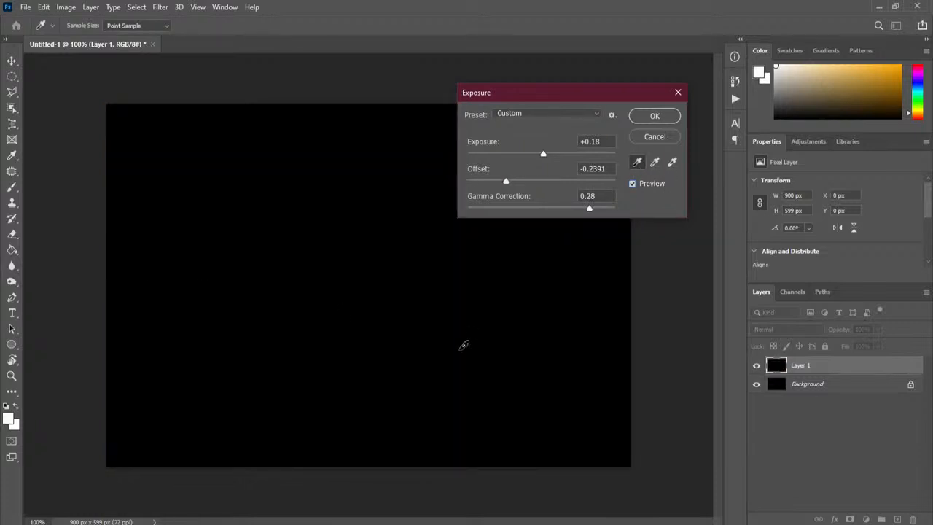
key(ctrl+z)
Sample the pale wooden wall as the white point, set Exposure to +0.08 and apply the adjustment
click(672, 162)
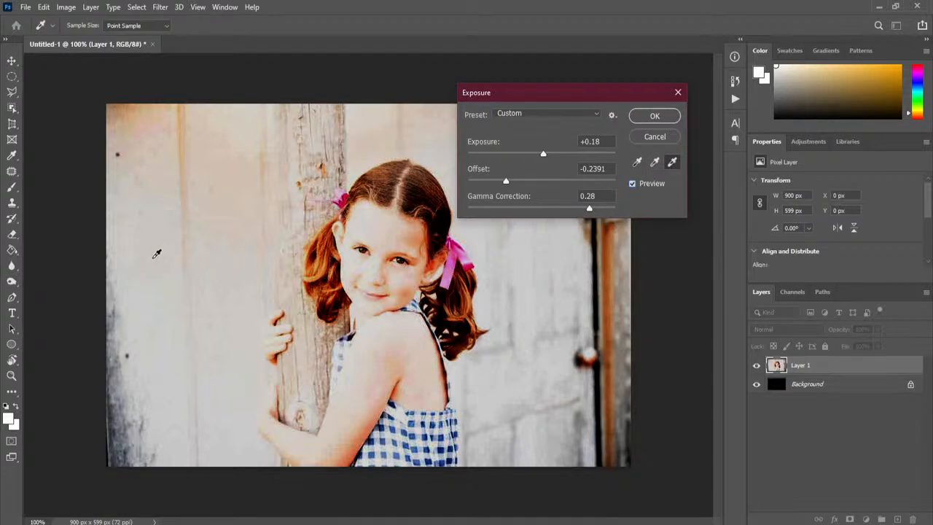
click(146, 253)
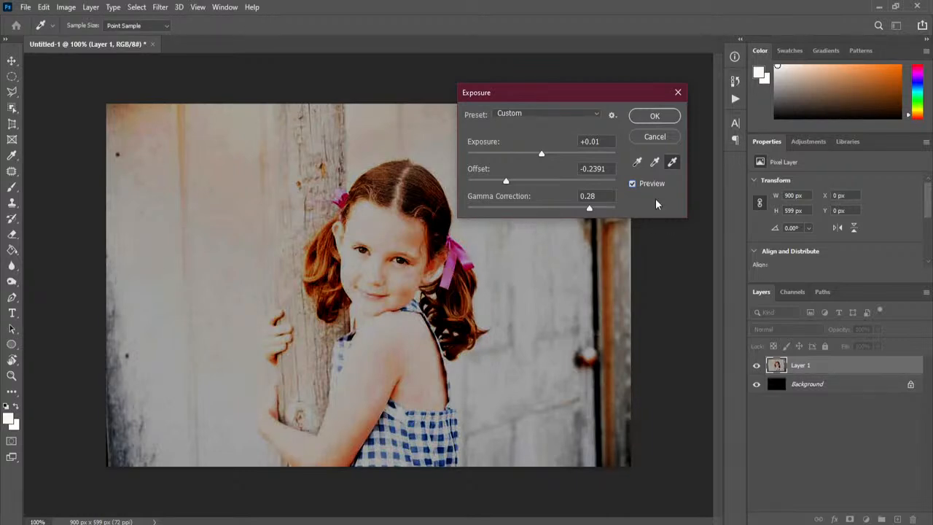
drag(543, 154, 541, 155)
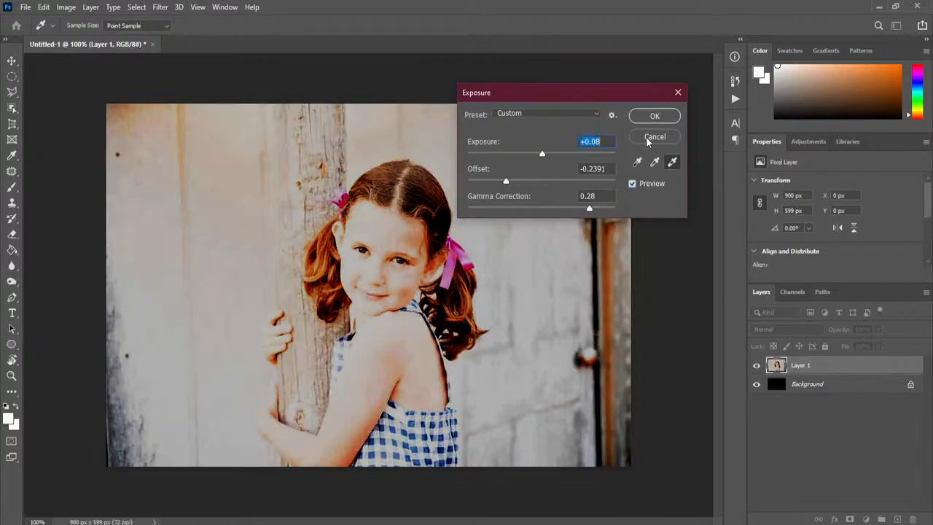
click(667, 120)
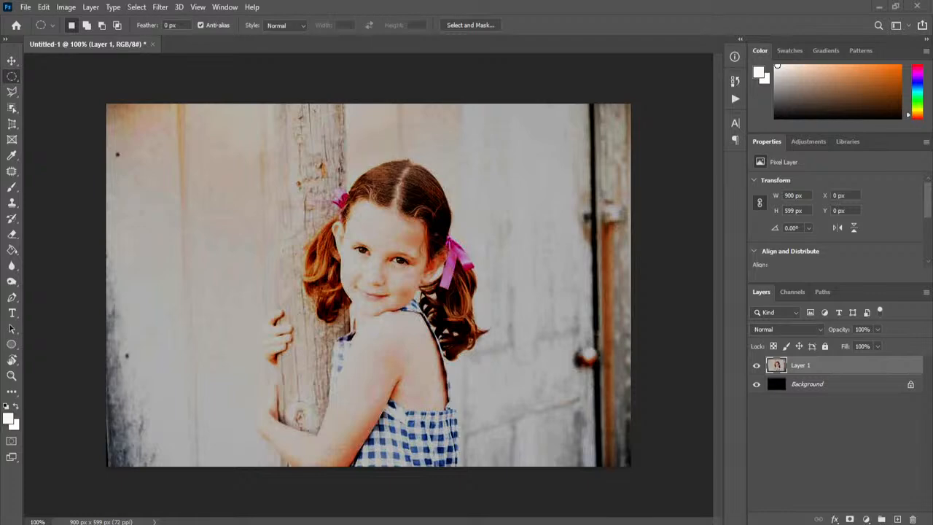
Switch to the browser's Google results for underexposed images and copy the Phlearn portrait of the woman in a black hat
drag(0, 146, 496, 50)
scroll(441, 246, down, 1)
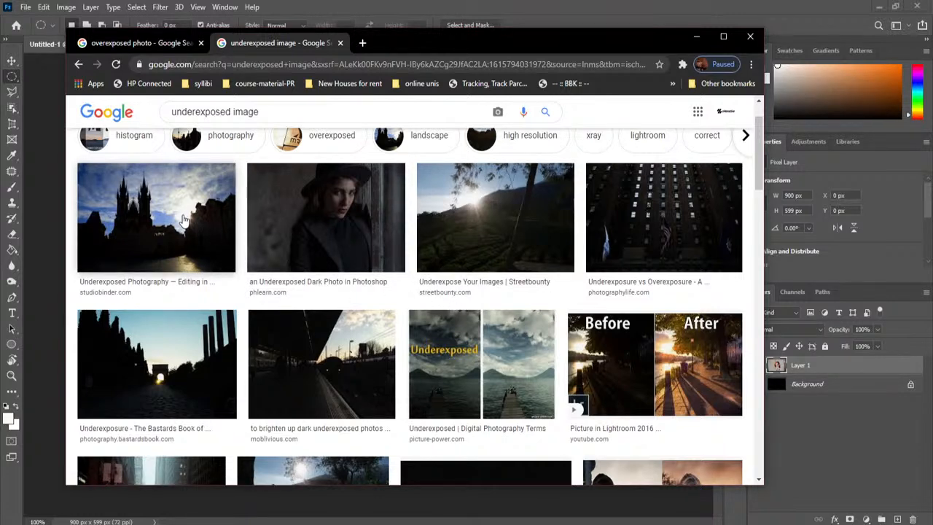
click(344, 226)
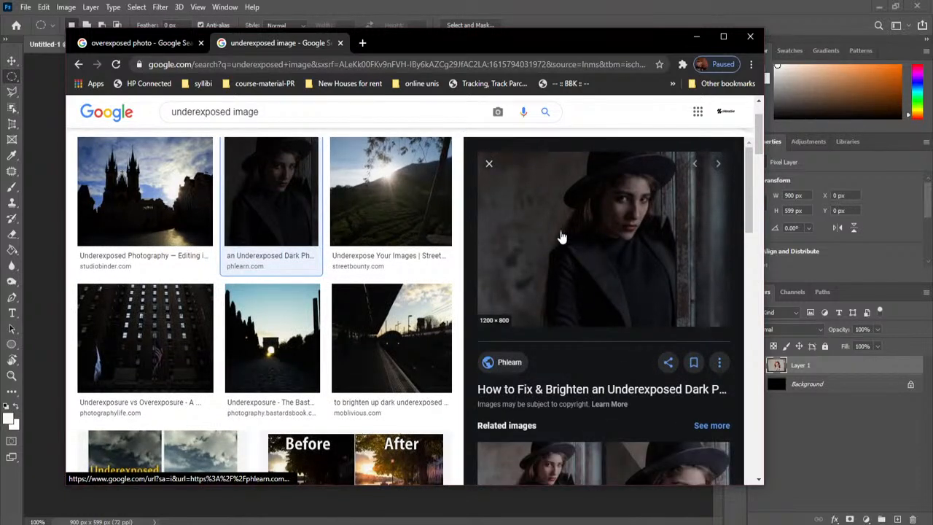
right_click(560, 223)
click(607, 363)
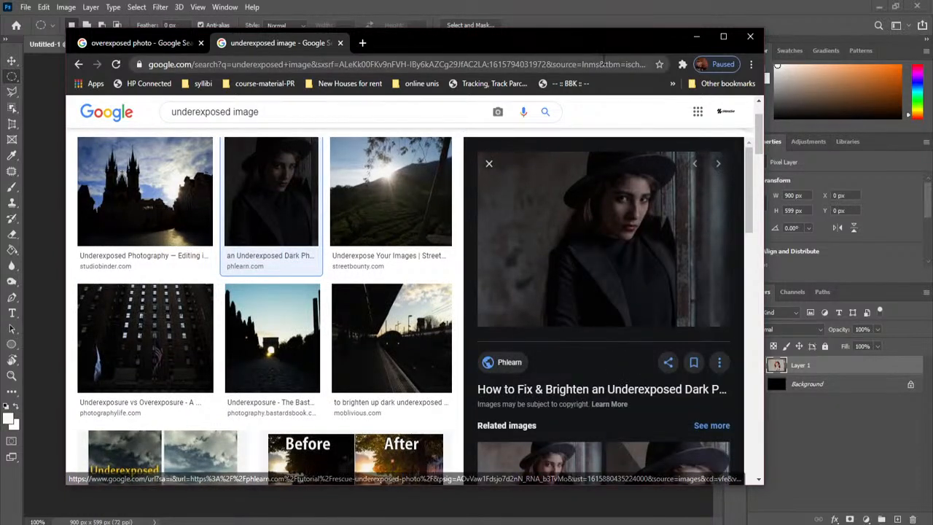
Copy the 1920 × 1280 StudioBinder photo of the twin-spired church from the image results instead
click(180, 188)
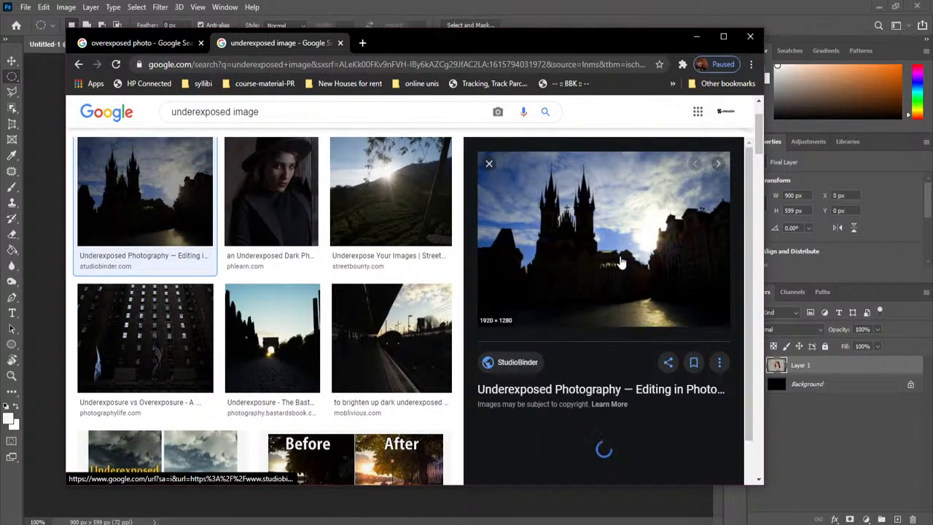
right_click(573, 207)
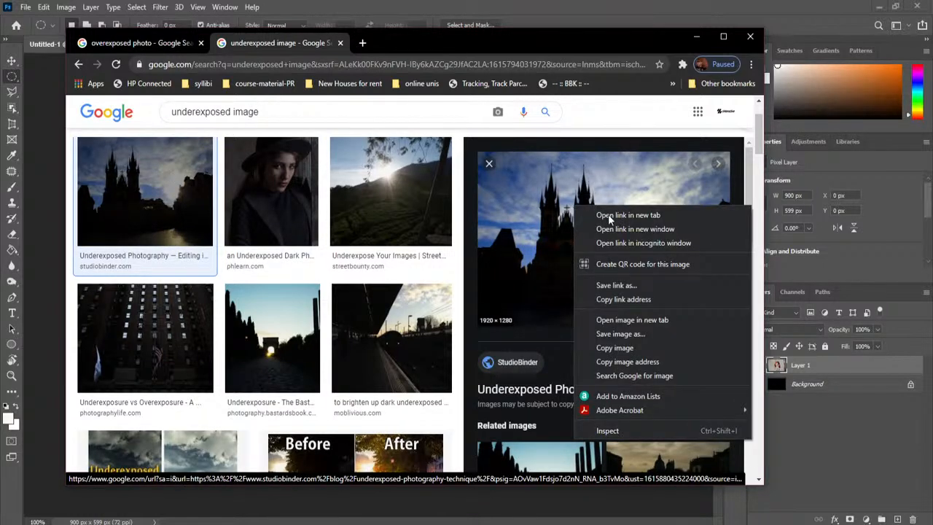
click(654, 348)
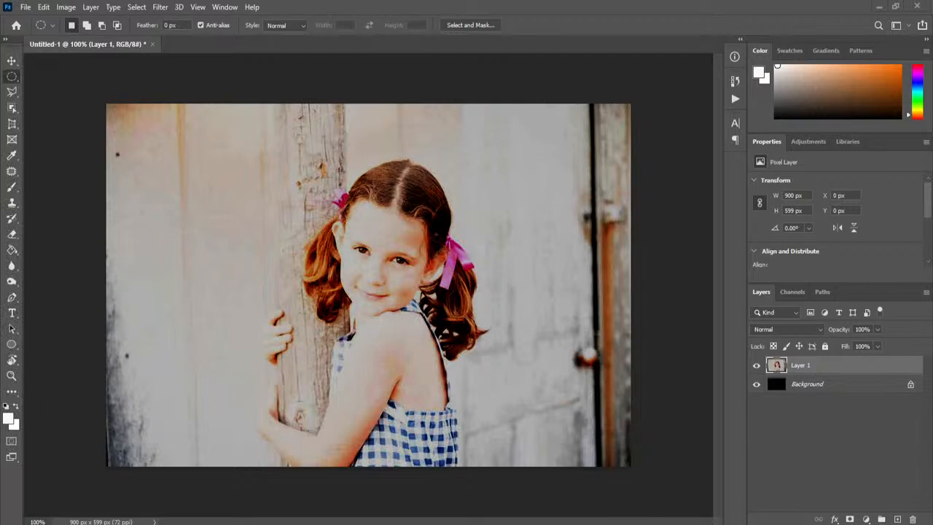
Return to Photoshop and open the settings for a new document
click(25, 7)
click(31, 20)
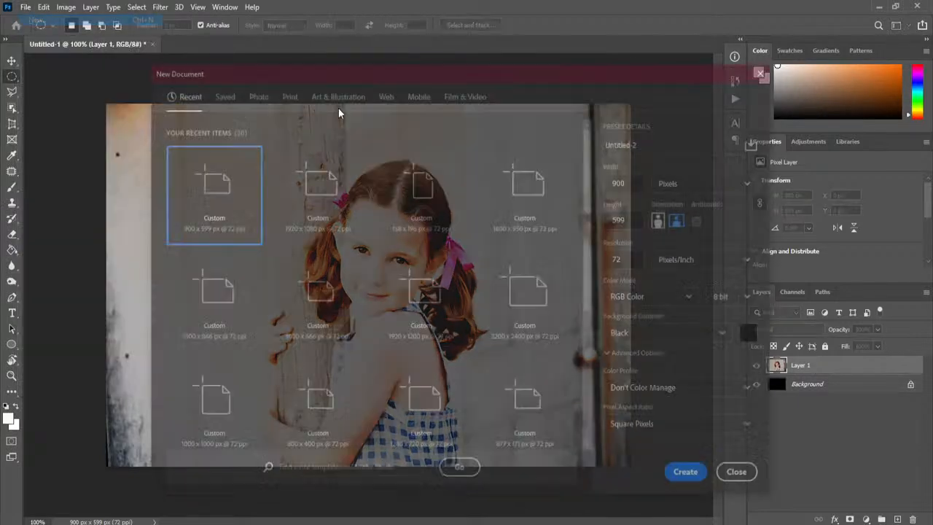
Create a new 1920 x 1280 px document and paste the copied cathedral square photo into it
click(688, 476)
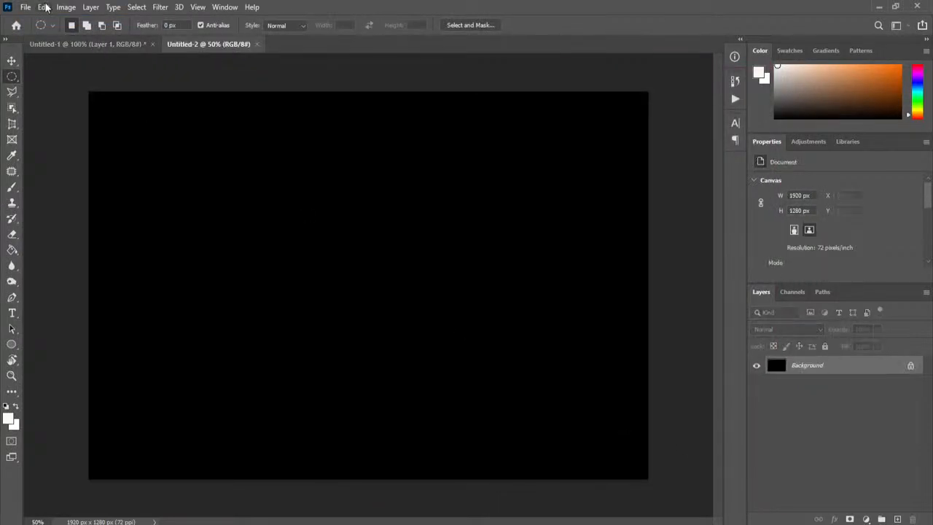
click(44, 7)
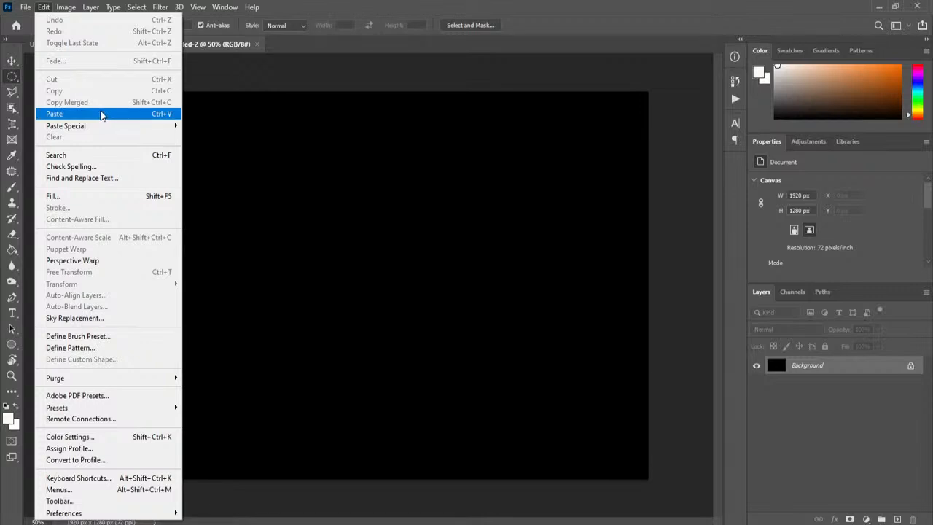
click(101, 114)
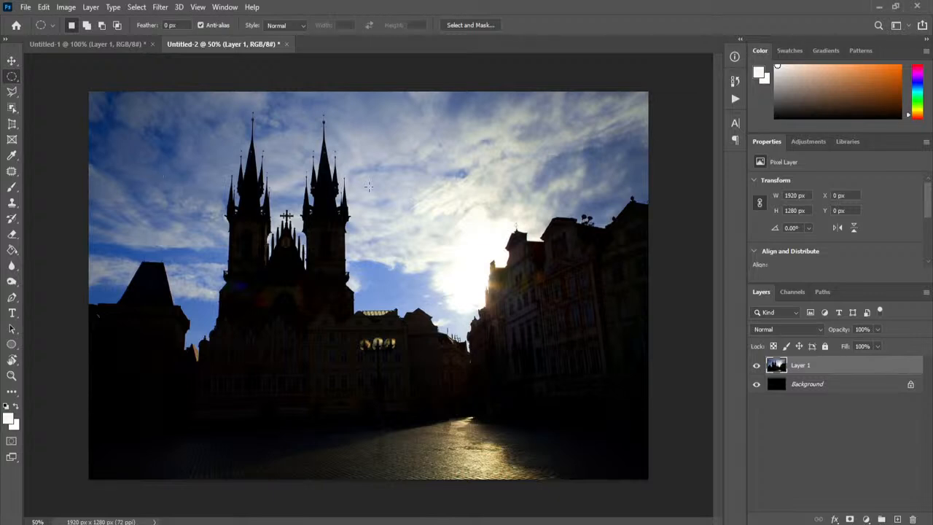
Start an Exposure adjustment on the pasted photo and sample the dark church facade as the black point
click(66, 7)
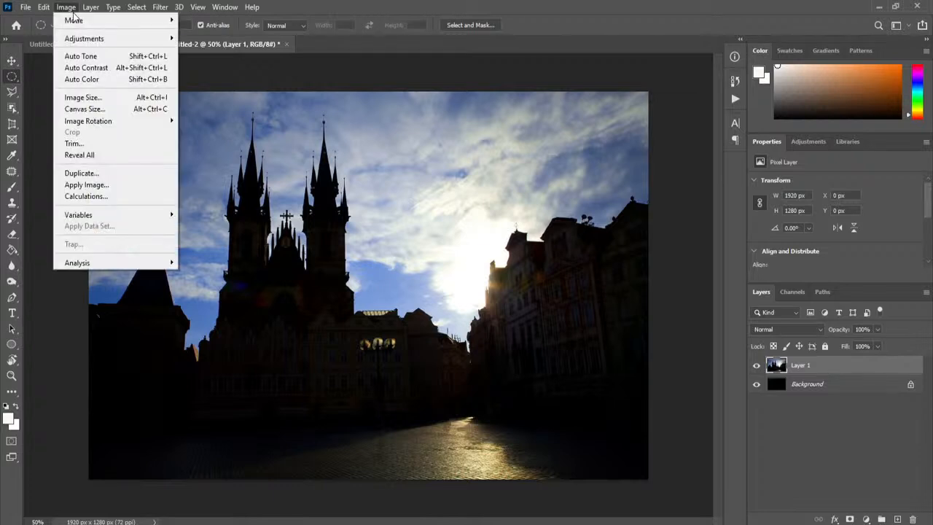
mouse_move(100, 45)
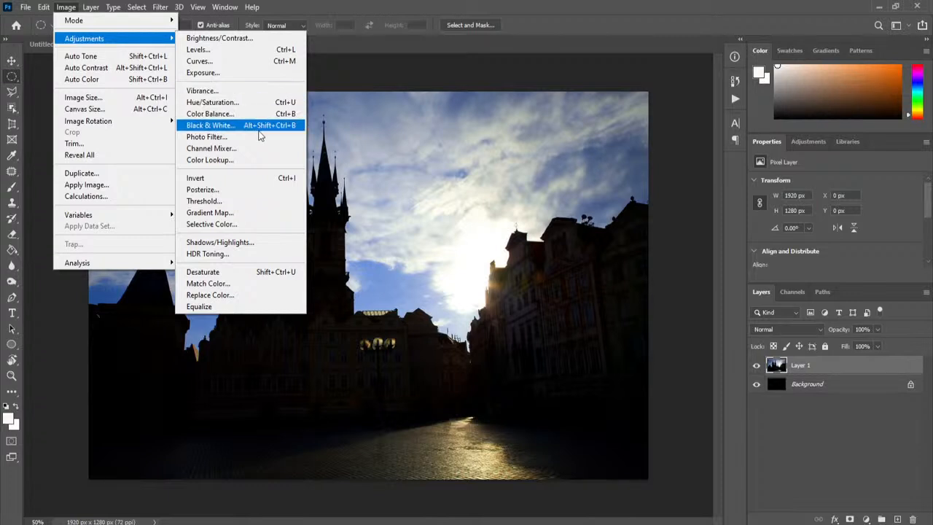
click(239, 73)
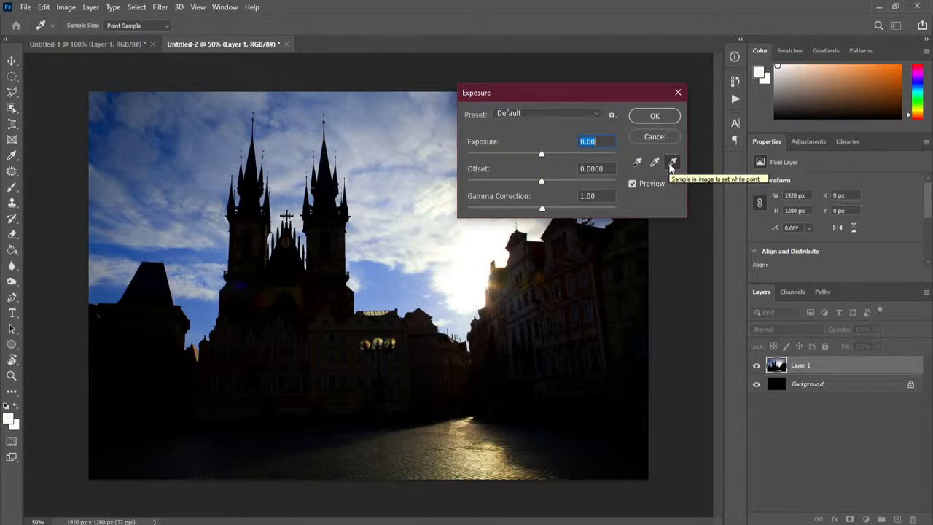
text(0)
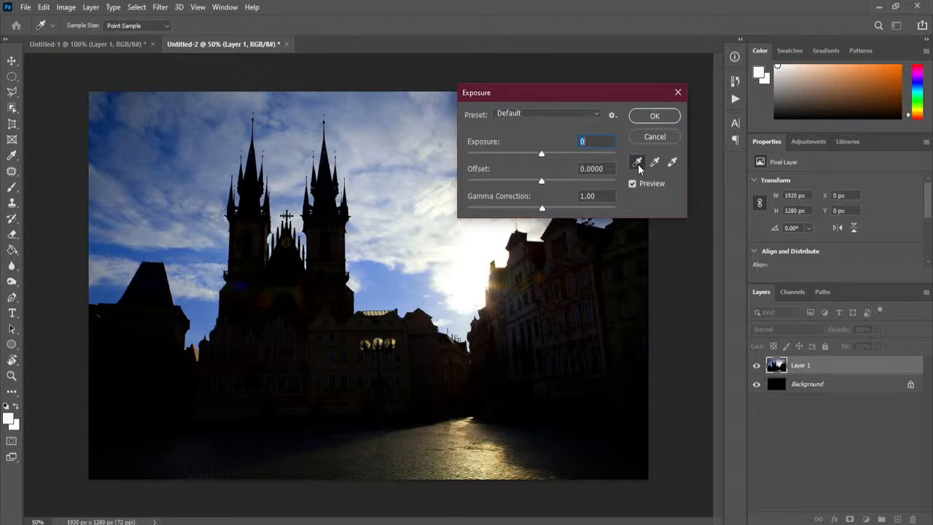
click(638, 163)
click(293, 309)
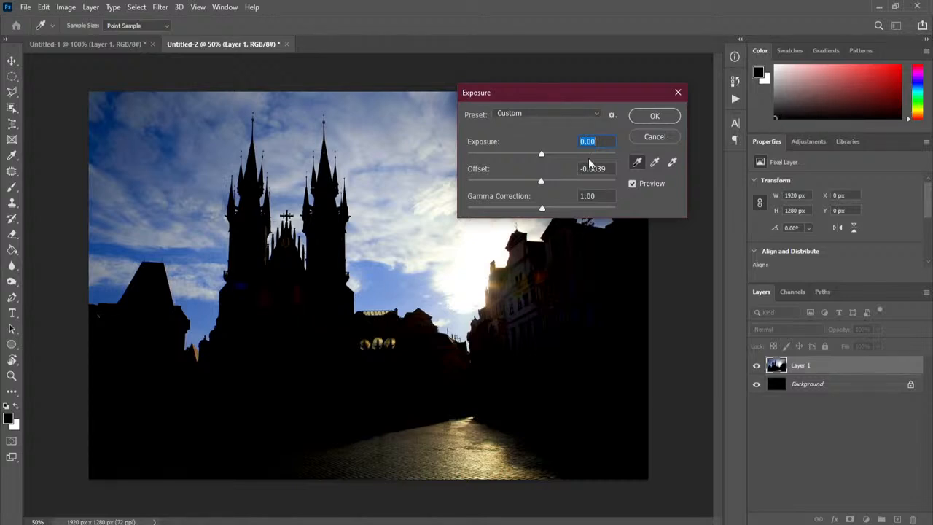
Raise the Exposure value to +7.67 and move the dialog clear of the photo
drag(558, 93, 525, 91)
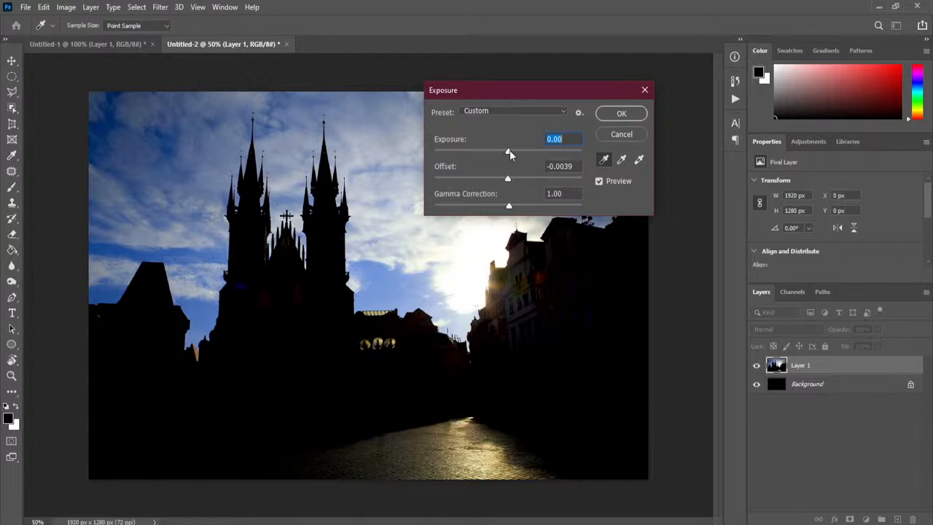
text(-0.03)
drag(508, 154, 559, 155)
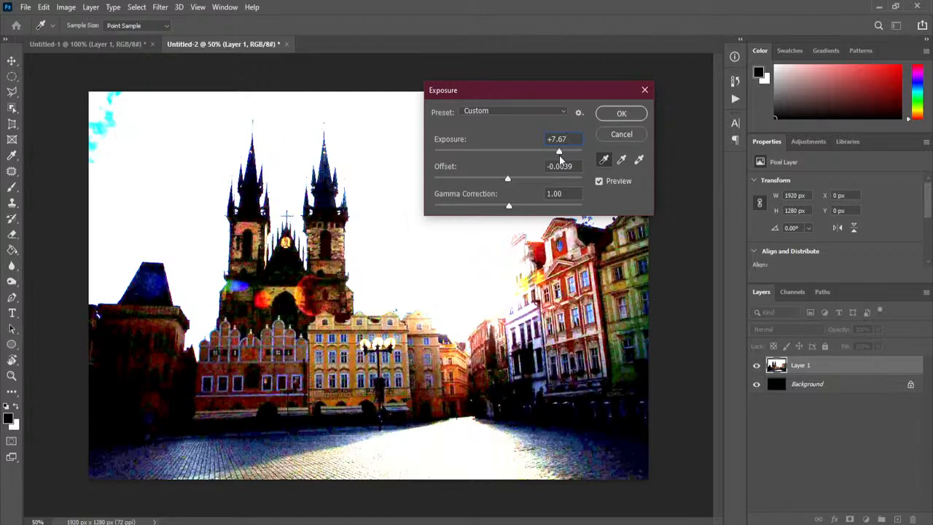
drag(518, 93, 606, 92)
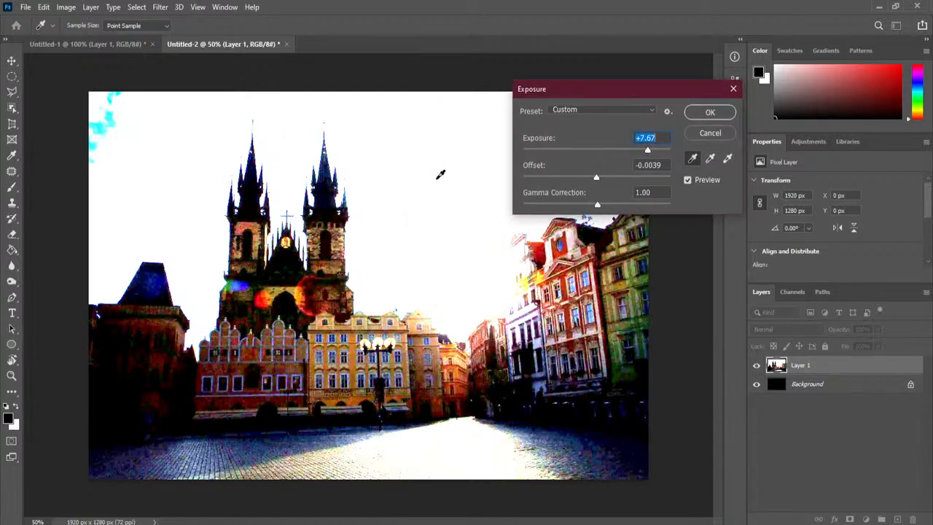
Set Exposure to +2.13, Offset to +0.0020 and Gamma Correction to 1.35 for the cathedral photo
drag(597, 178, 591, 178)
drag(646, 150, 605, 204)
drag(607, 150, 616, 150)
drag(603, 205, 621, 149)
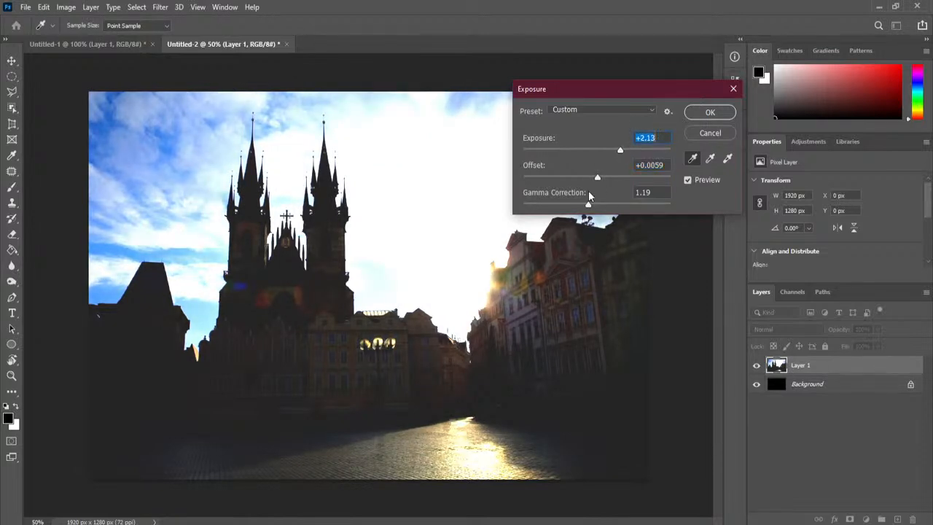
drag(588, 207, 596, 181)
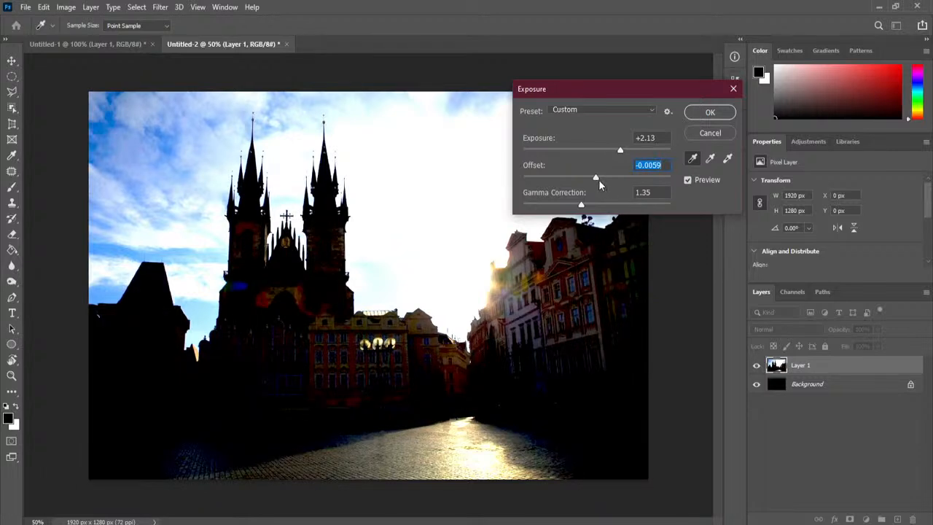
drag(598, 179, 598, 179)
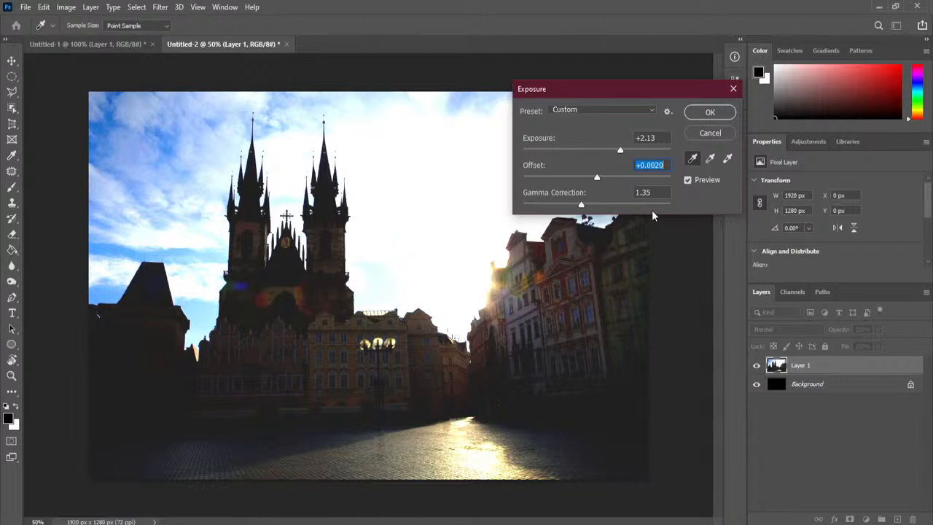
Increase Exposure to +2.56 and apply the adjustment
click(622, 150)
drag(622, 150, 627, 151)
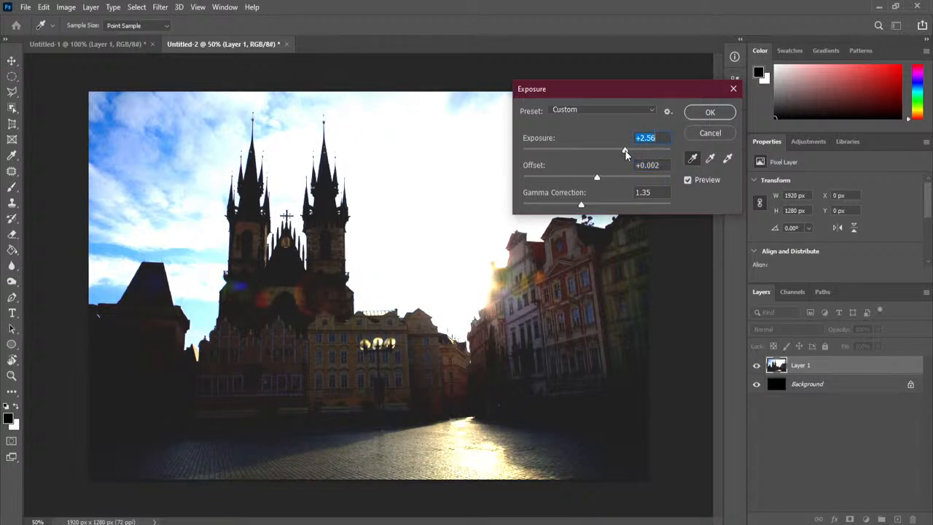
click(706, 113)
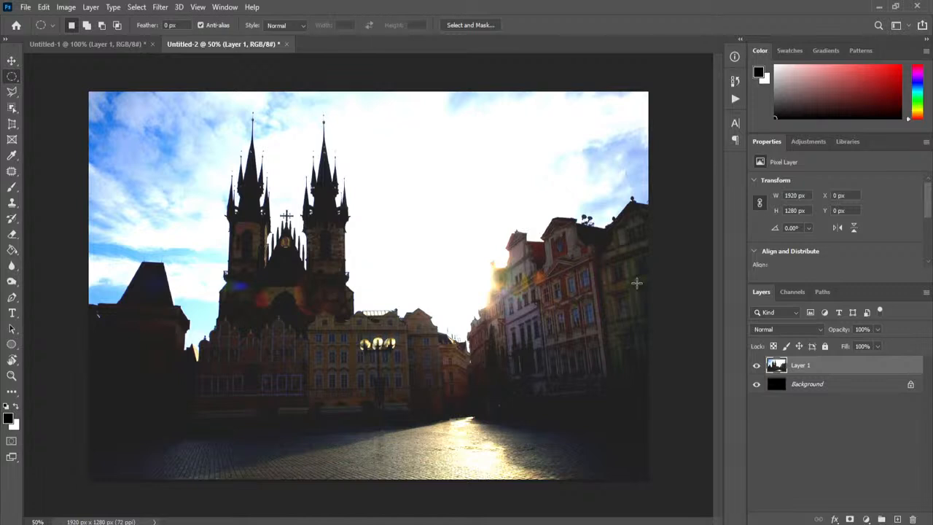
Compare the photo before and after the Exposure edit using the document's history states, ending on the Exposure state
click(735, 81)
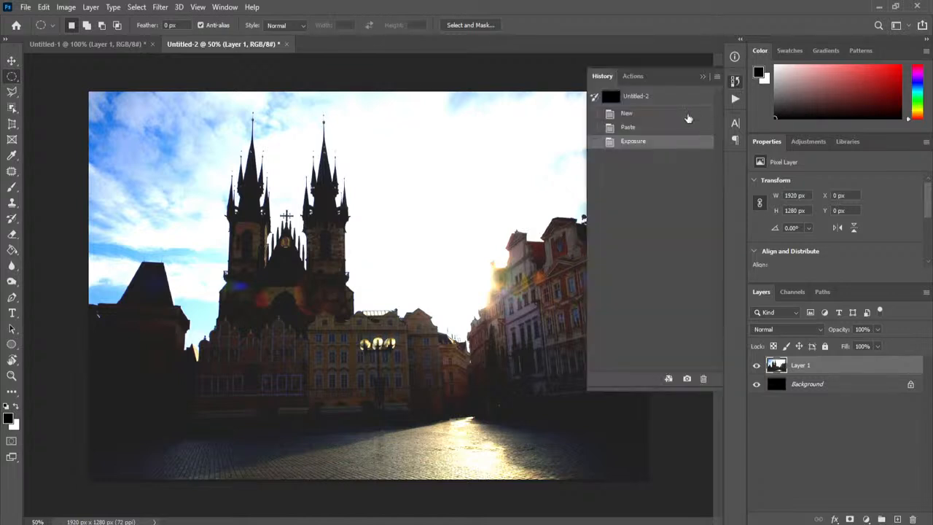
click(672, 102)
click(661, 114)
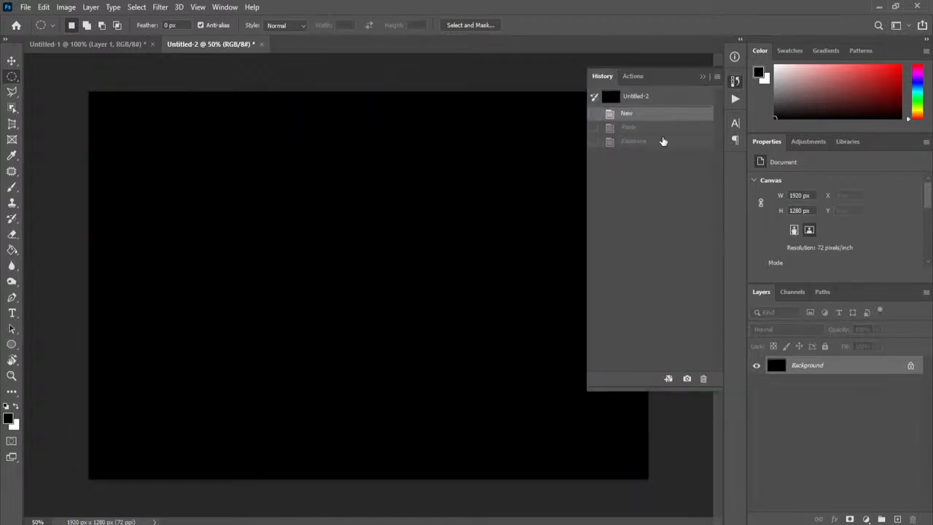
click(655, 127)
click(653, 141)
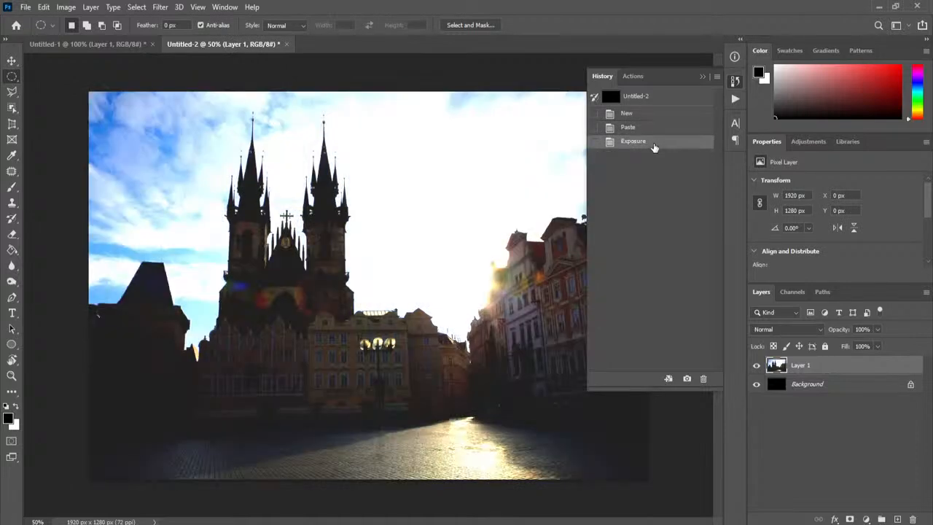
click(653, 127)
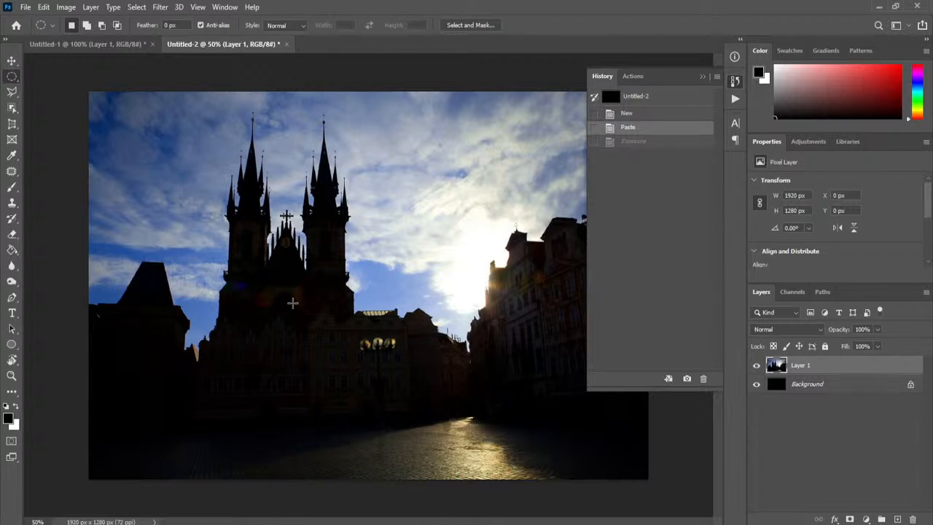
click(634, 141)
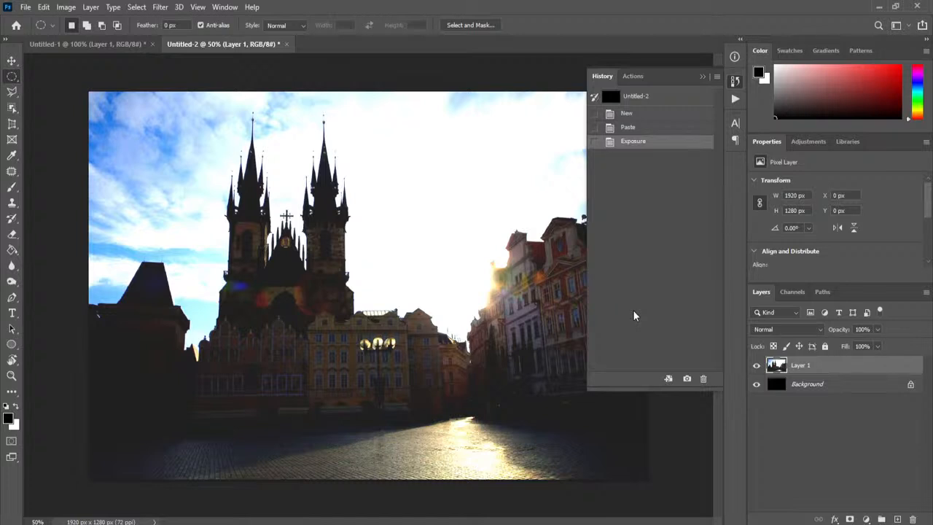
click(702, 77)
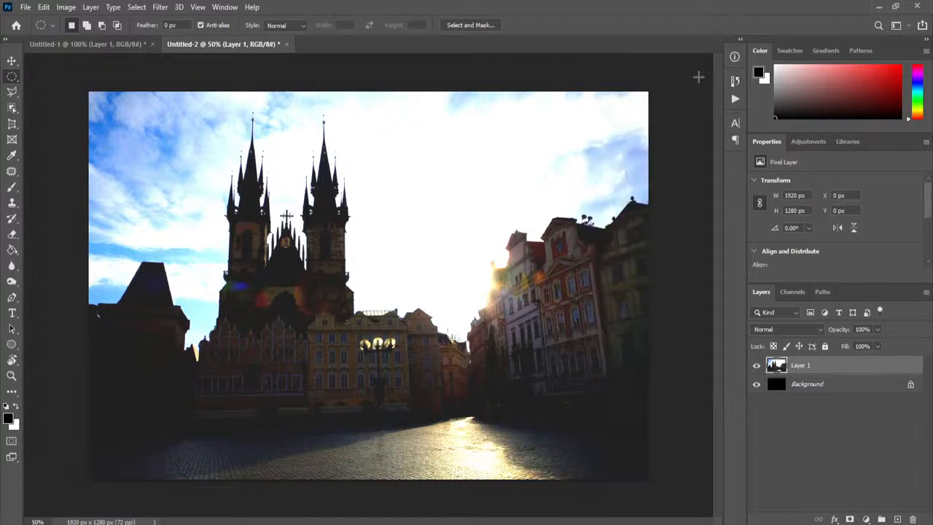
Try a second Exposure adjustment by sampling the bright sky as the white point and shifting the sliders, and discard it
click(66, 8)
mouse_move(95, 41)
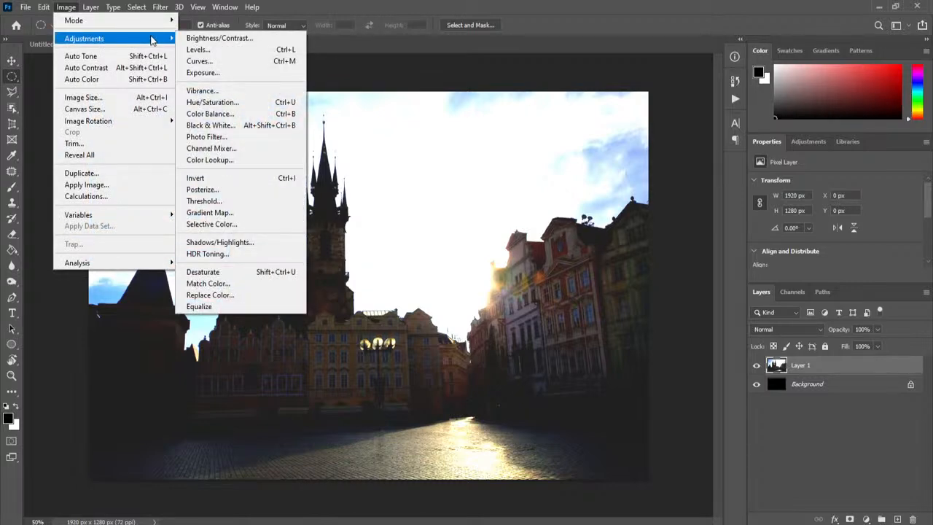
click(224, 72)
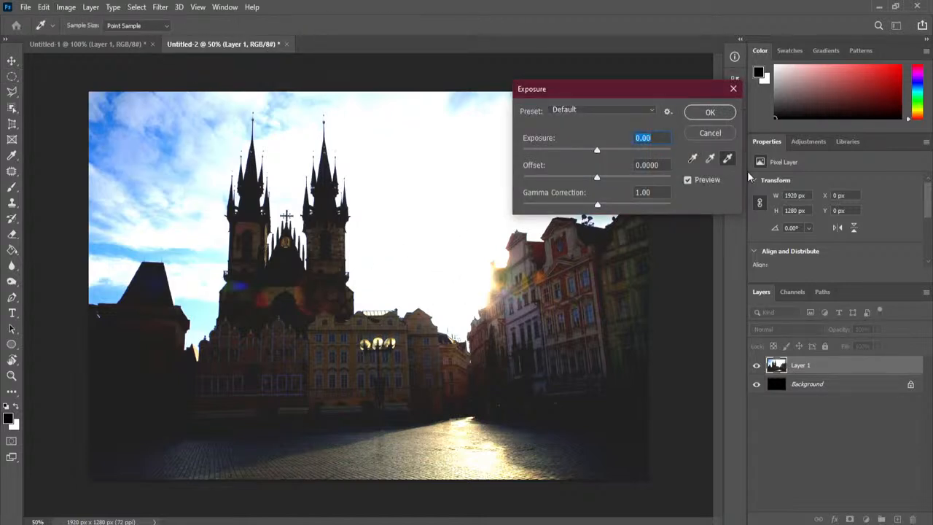
click(452, 274)
drag(600, 152, 610, 204)
drag(586, 152, 602, 180)
click(701, 133)
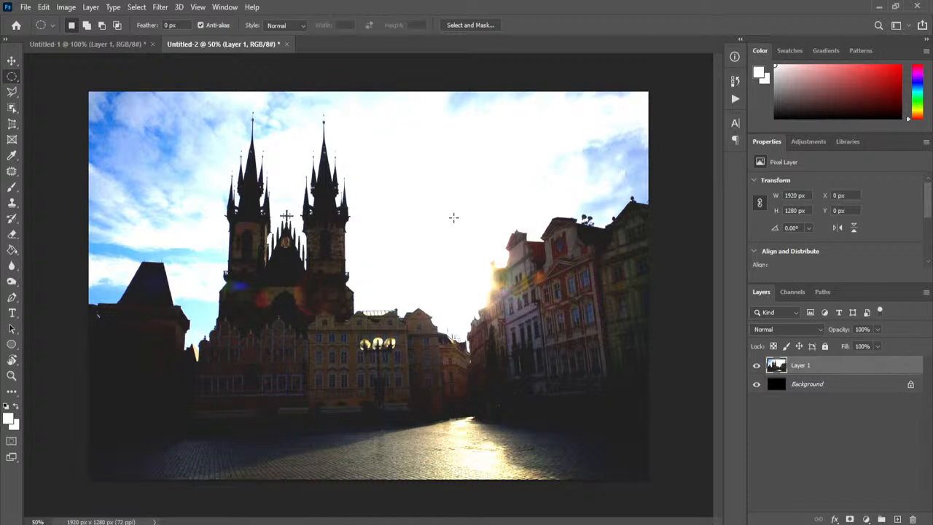
Start a Color Balance adjustment on the girl's portrait in Untitled-1 and set the shadows' Cyan-Red level to +50
click(106, 43)
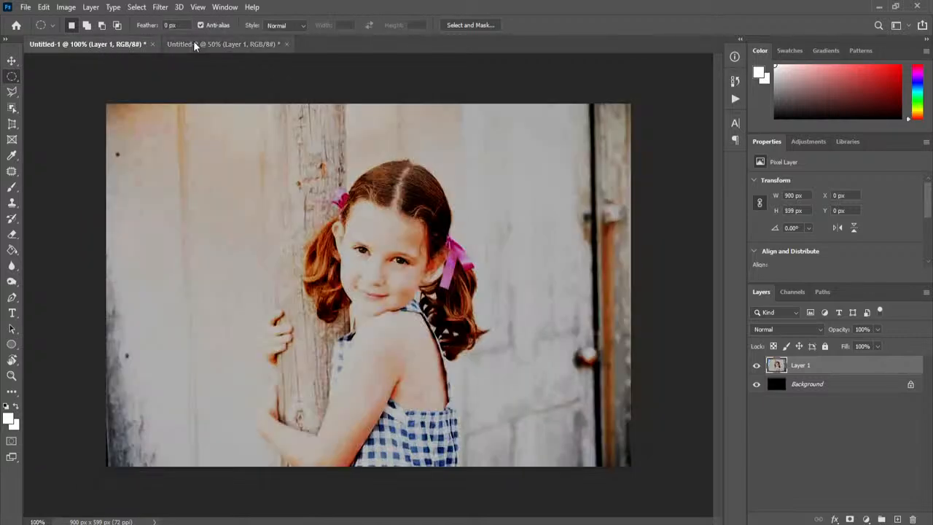
click(69, 11)
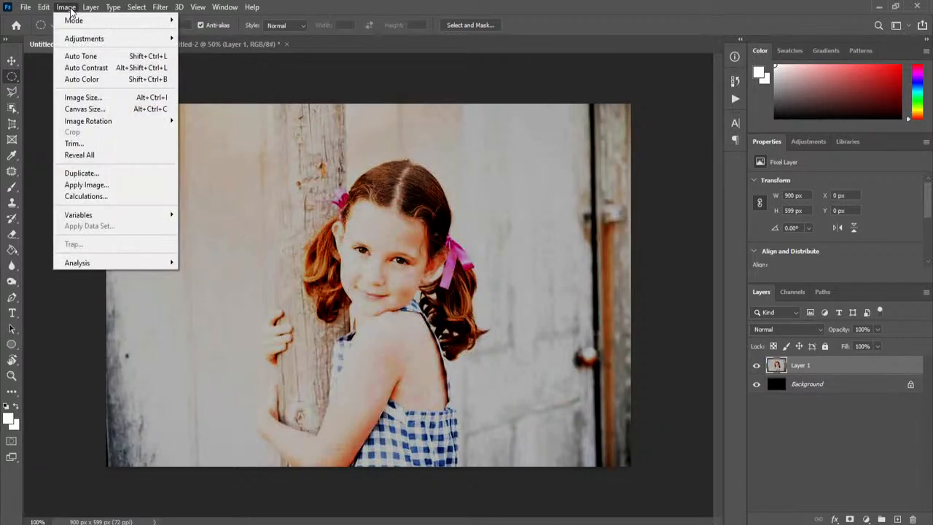
mouse_move(81, 42)
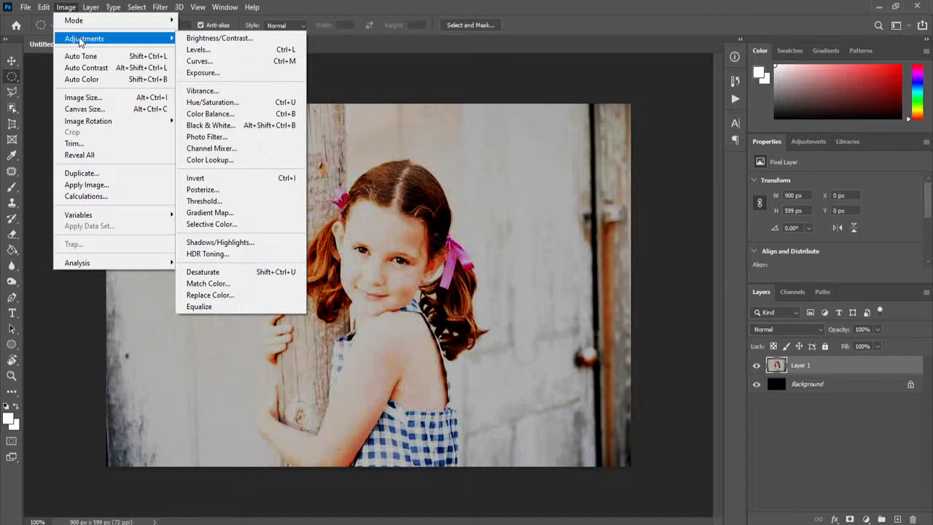
click(263, 115)
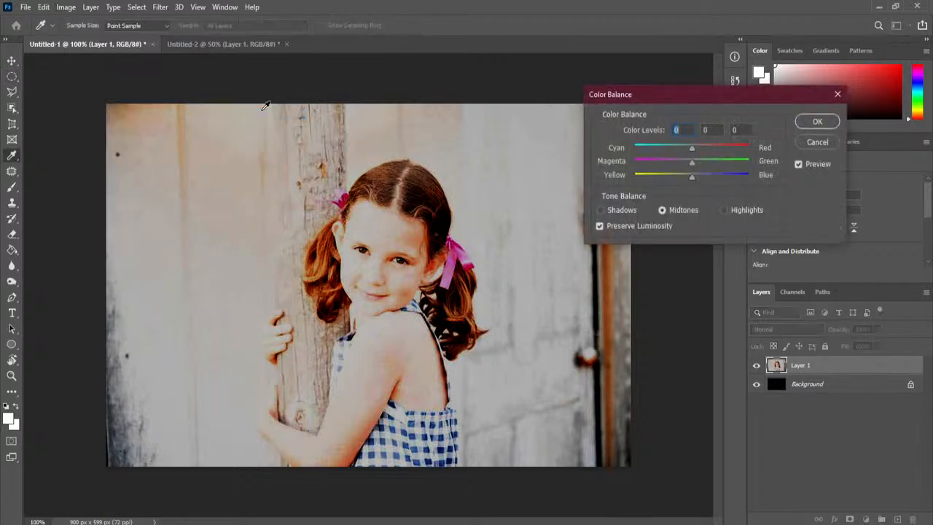
drag(677, 101, 625, 100)
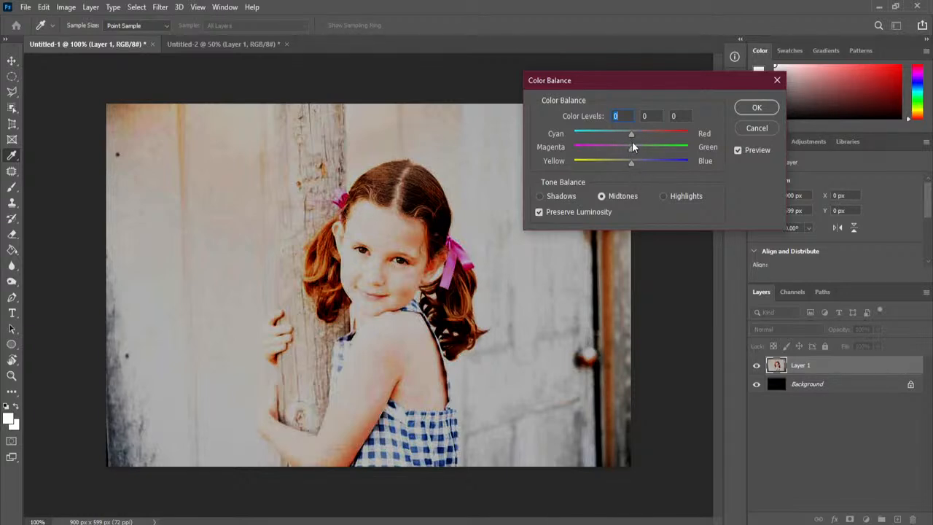
click(560, 196)
drag(632, 135, 660, 138)
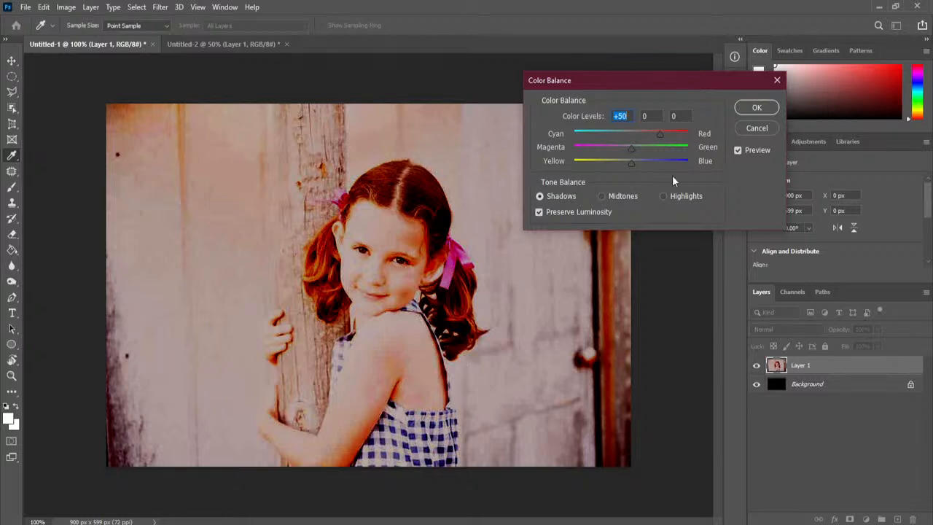
Try shadow levels of +19 red and -4 blue, turn off Preserve Luminosity, vary the red level, and discard the adjustment
drag(662, 137, 629, 163)
click(600, 211)
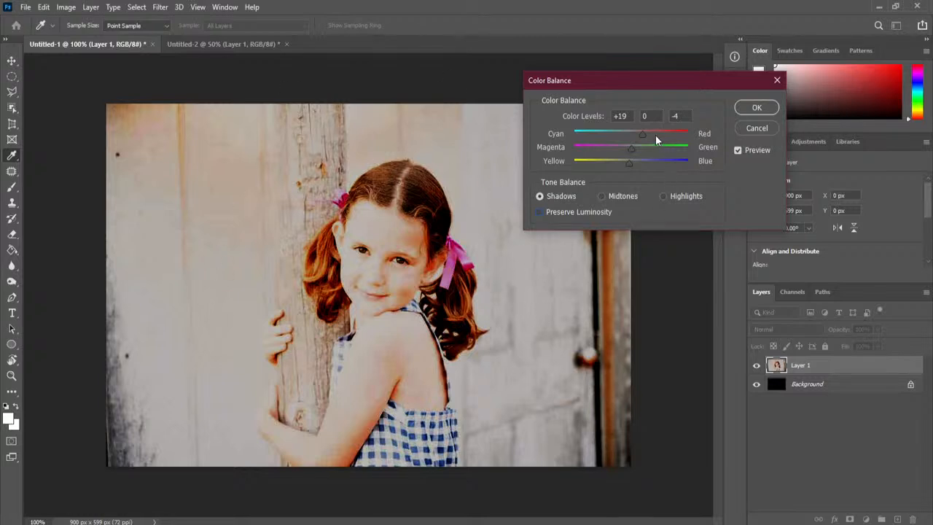
drag(643, 134, 666, 136)
drag(632, 136, 633, 137)
click(753, 129)
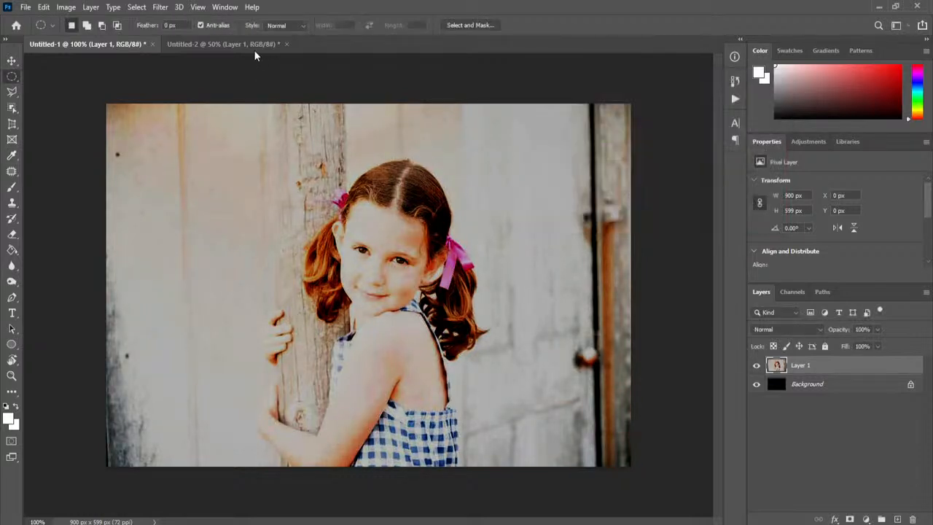
Try a Color Balance adjustment on the cathedral photo in Untitled-2 with the shadows' Cyan-Red level at +32, and discard it
click(271, 45)
click(65, 7)
mouse_move(81, 38)
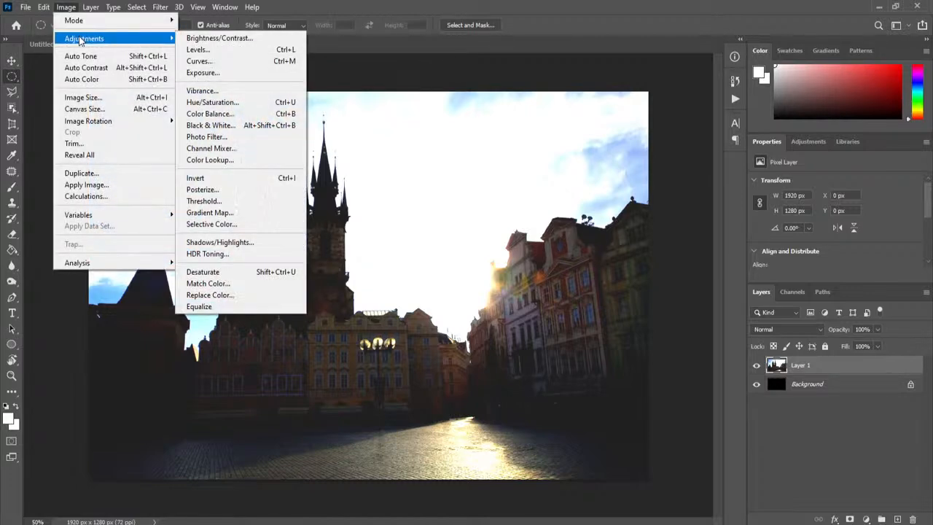
click(243, 114)
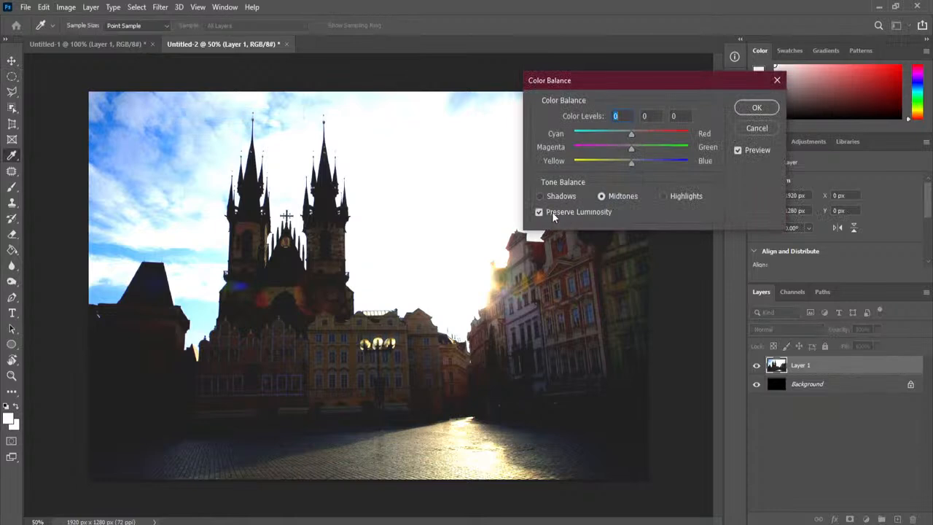
click(566, 197)
mouse_move(633, 134)
mouse_down()
mouse_move(680, 135)
mouse_move(642, 137)
mouse_move(649, 136)
mouse_up()
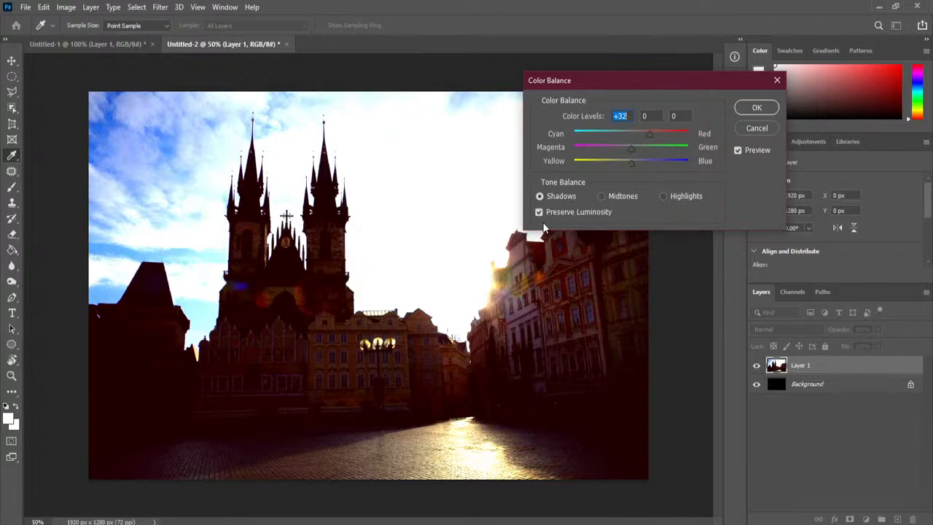
click(744, 128)
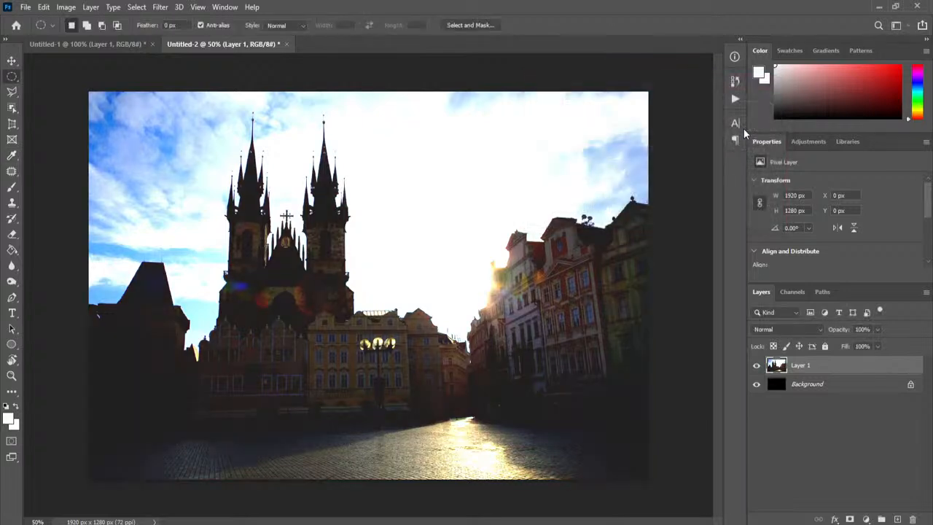
Try Color Balance on the girl's portrait with the highlights' Cyan-Red level at -32 and at -57, and discard the adjustment
click(119, 45)
click(65, 7)
mouse_move(78, 46)
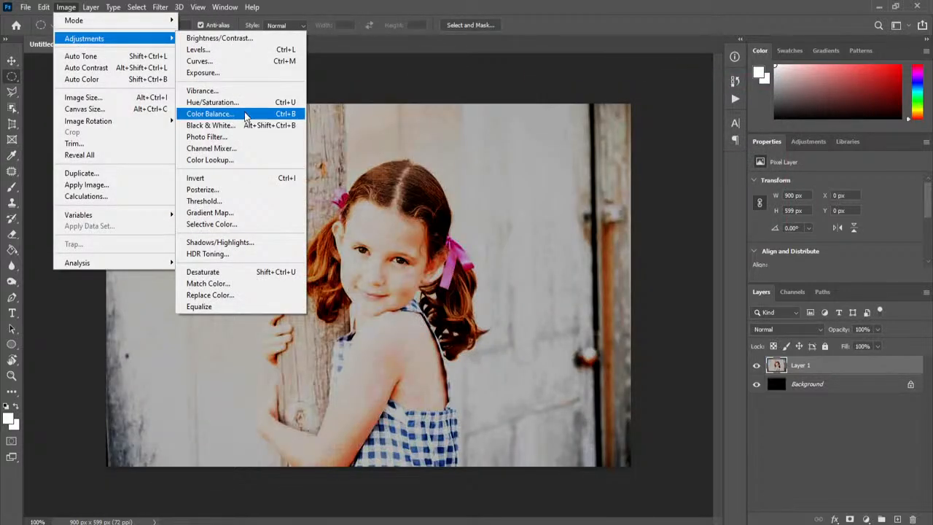
click(210, 114)
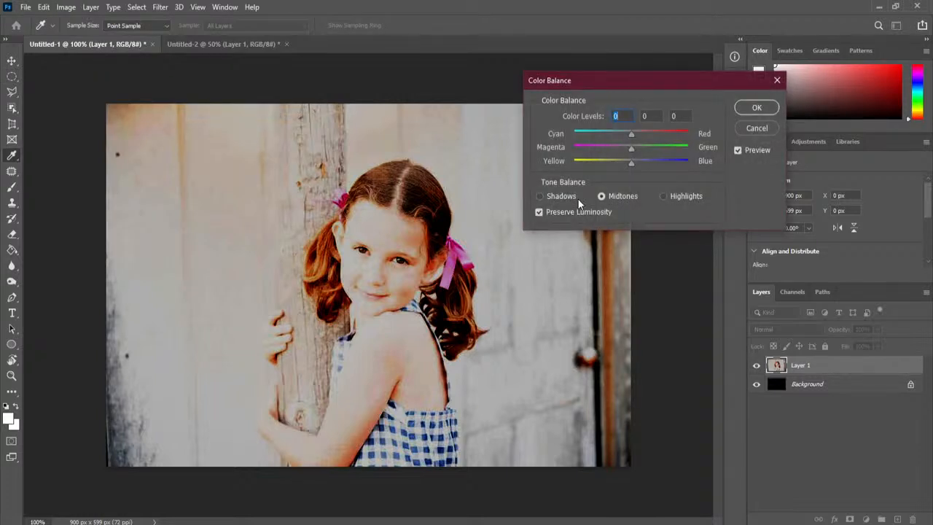
drag(654, 86, 577, 92)
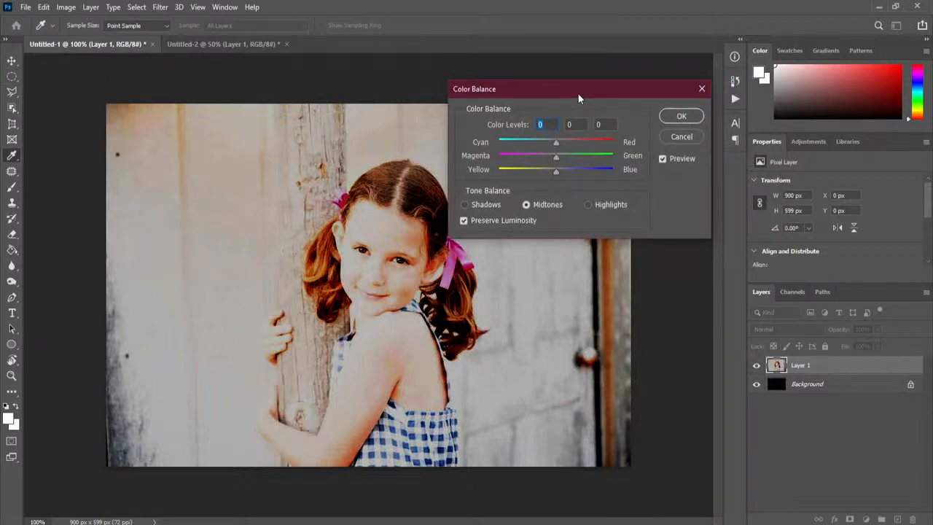
click(590, 206)
drag(548, 142, 538, 141)
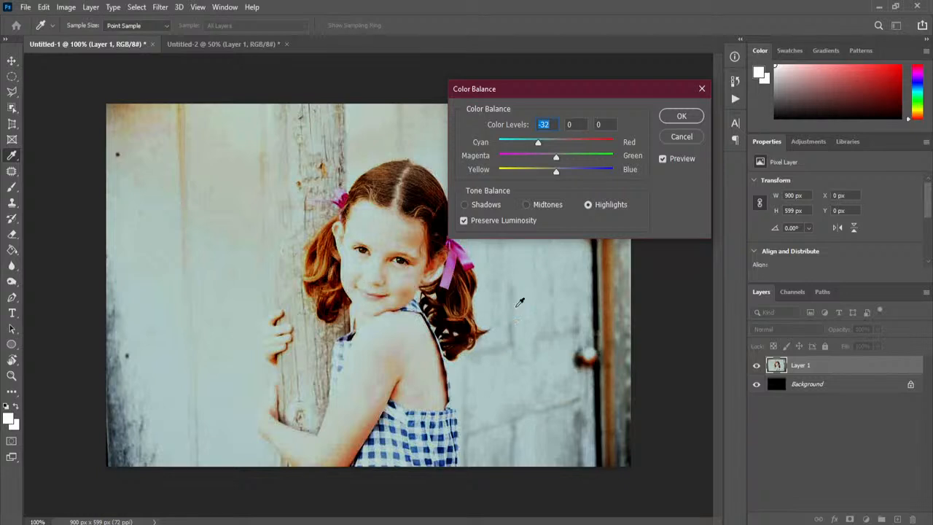
mouse_move(536, 143)
mouse_down()
mouse_move(504, 144)
mouse_move(524, 149)
mouse_up()
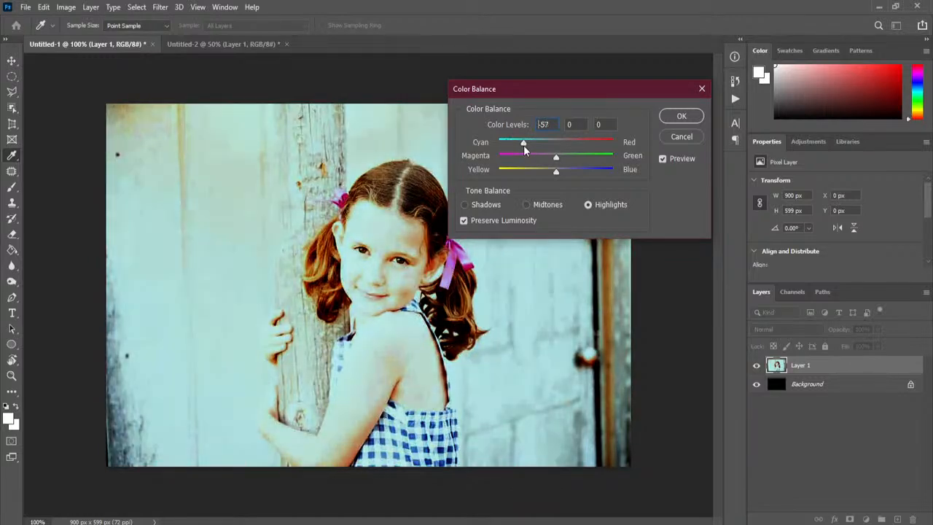
click(670, 136)
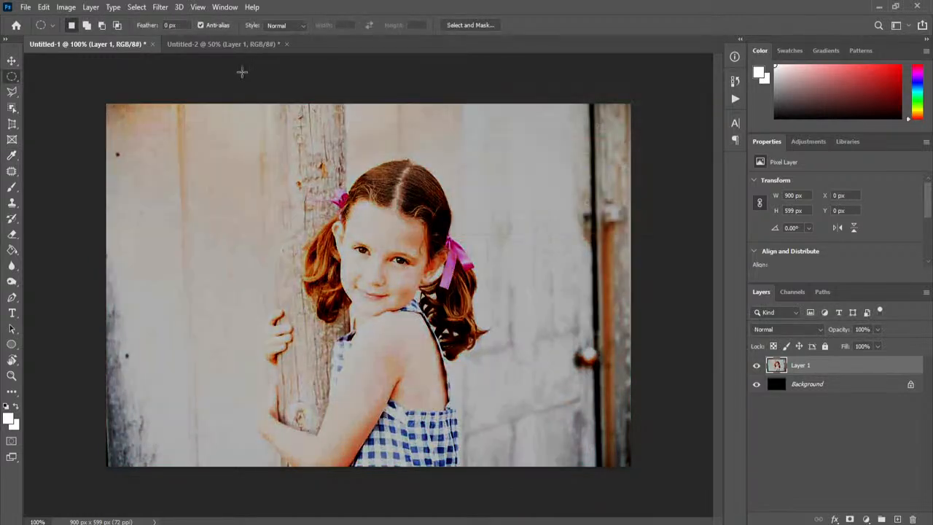
Try a Color Balance adjustment on the cathedral photo by shifting the midtones toward green, check the highlights, and discard it
click(192, 44)
click(65, 8)
mouse_move(84, 38)
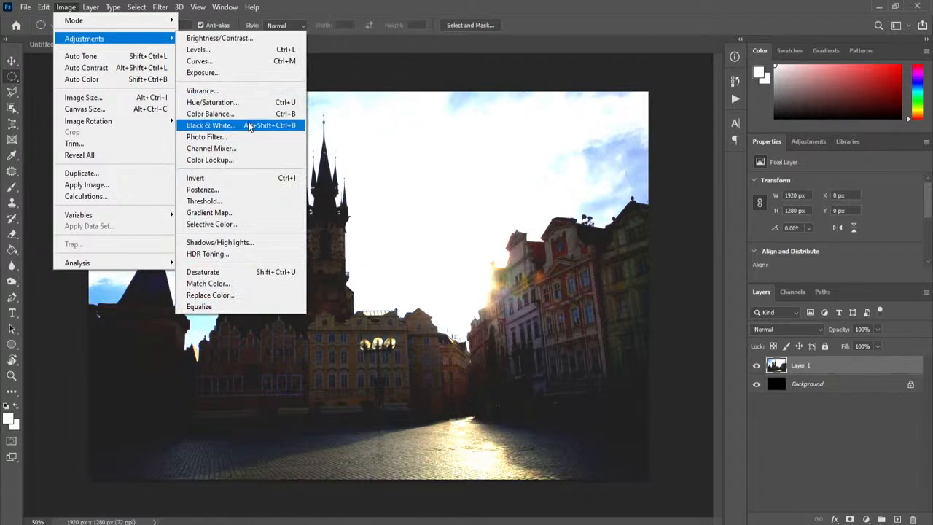
click(218, 114)
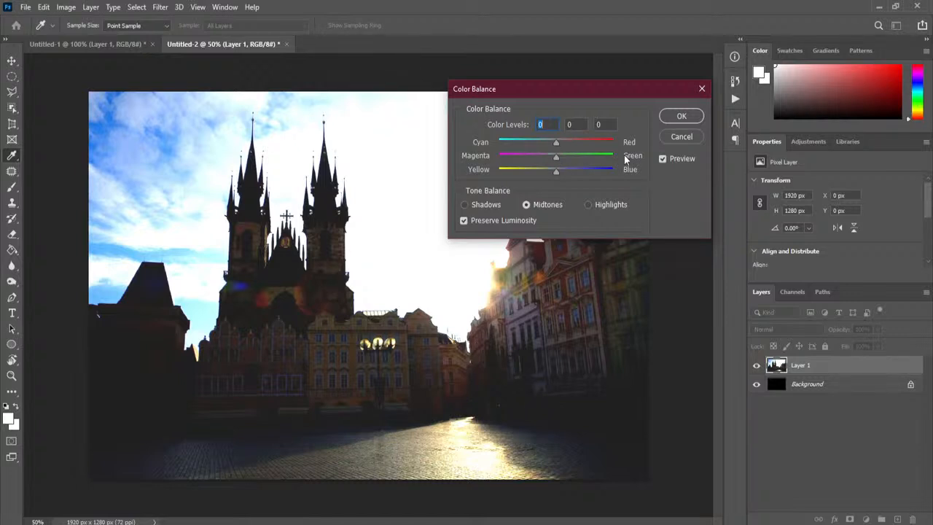
drag(557, 156, 583, 157)
click(597, 205)
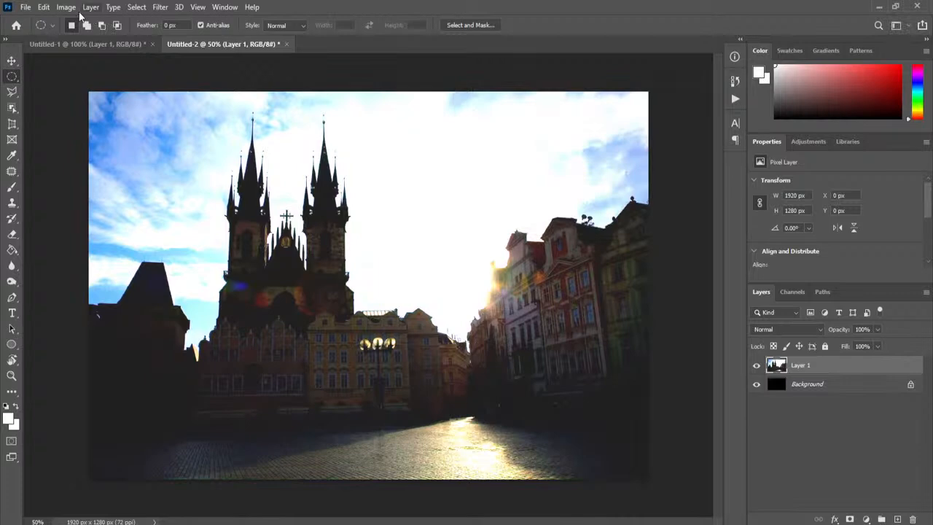
Try Color Balance highlight levels of +4 red and +55 green on the cathedral photo, and discard the adjustment
click(65, 6)
mouse_move(84, 37)
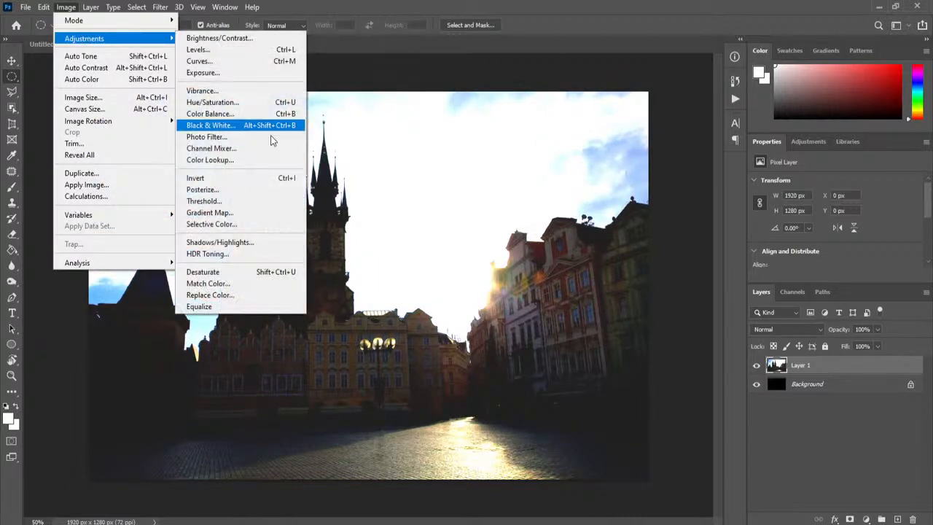
click(240, 115)
click(602, 202)
mouse_move(557, 158)
mouse_down()
mouse_move(598, 160)
mouse_move(586, 165)
mouse_move(578, 143)
mouse_move(541, 145)
mouse_move(558, 144)
mouse_up()
mouse_move(586, 157)
mouse_down()
mouse_move(596, 157)
mouse_move(588, 156)
mouse_up()
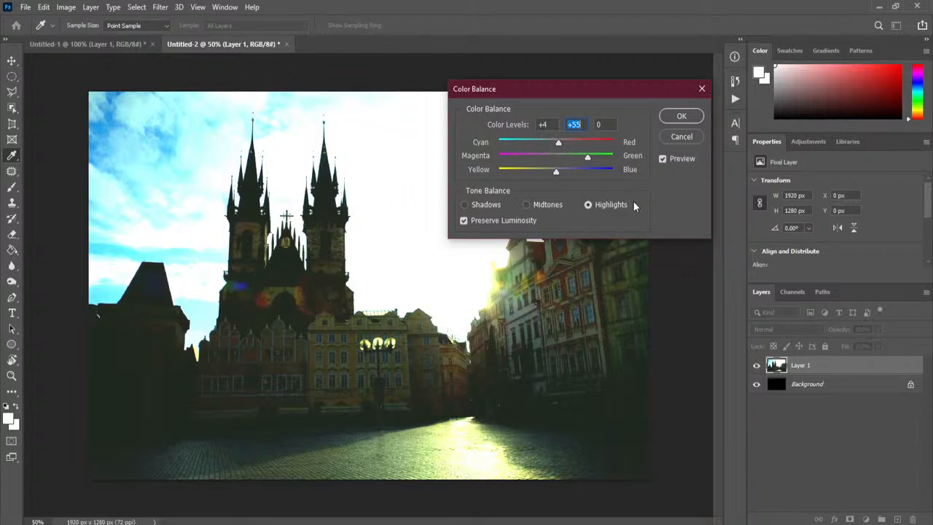
click(680, 137)
Try Color Balance on the girl's portrait by shifting the midtones toward yellow, look at the shadows and highlights, and discard it
click(84, 44)
click(66, 7)
mouse_move(84, 40)
click(211, 128)
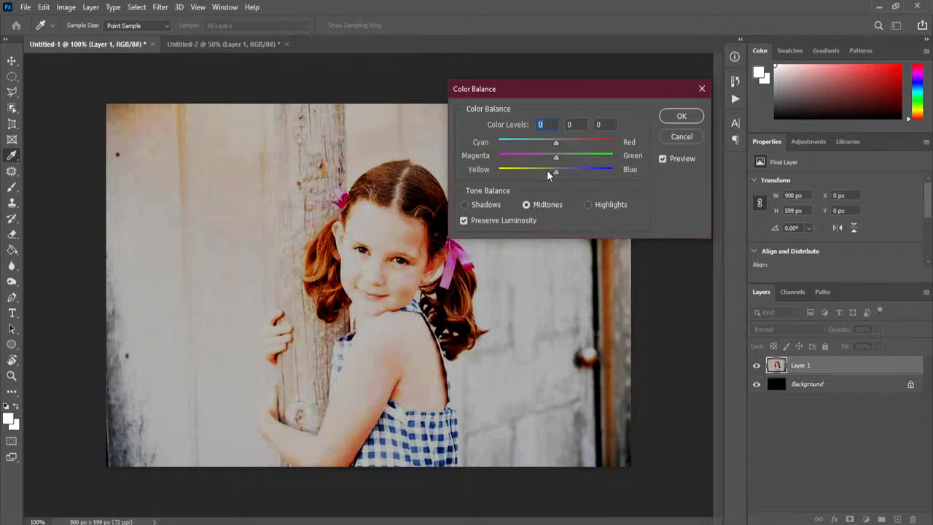
mouse_move(555, 171)
mouse_down()
mouse_move(532, 170)
mouse_move(564, 170)
mouse_move(542, 171)
mouse_move(568, 157)
mouse_move(544, 144)
mouse_move(574, 172)
mouse_move(549, 158)
mouse_move(591, 173)
mouse_move(516, 170)
mouse_move(598, 171)
mouse_move(538, 141)
mouse_move(574, 157)
mouse_move(532, 174)
mouse_move(564, 159)
mouse_move(562, 144)
mouse_move(552, 143)
mouse_move(540, 173)
mouse_up()
click(485, 204)
click(595, 204)
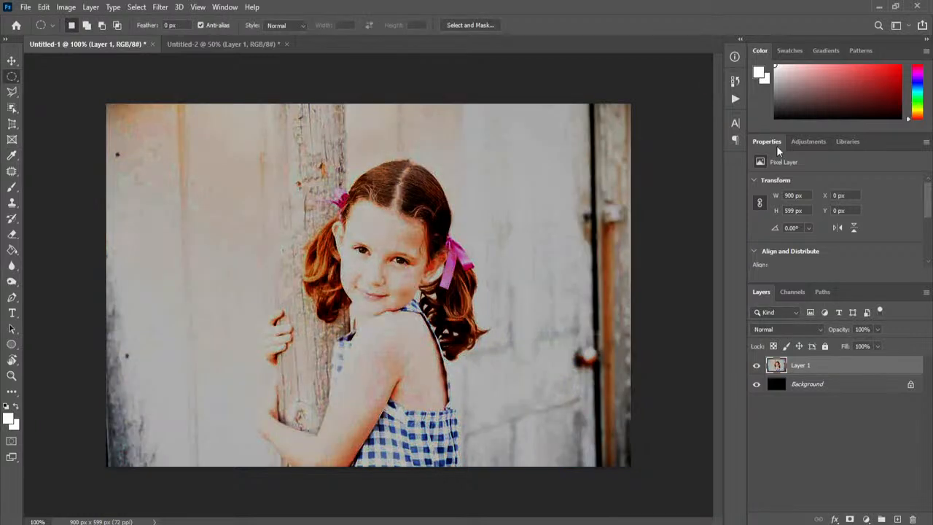
Enlarge the color picker area and switch its display from the hue cube to the Color Wheel
drag(777, 134, 783, 185)
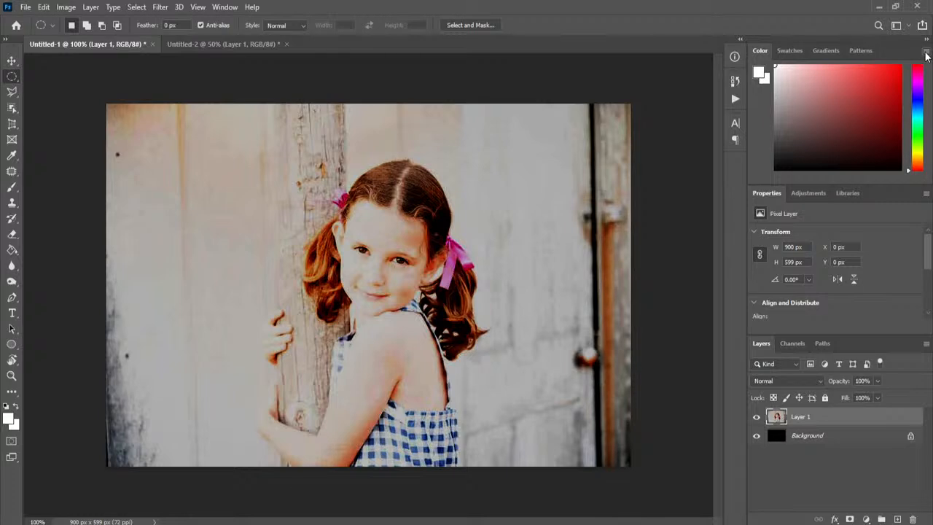
click(926, 52)
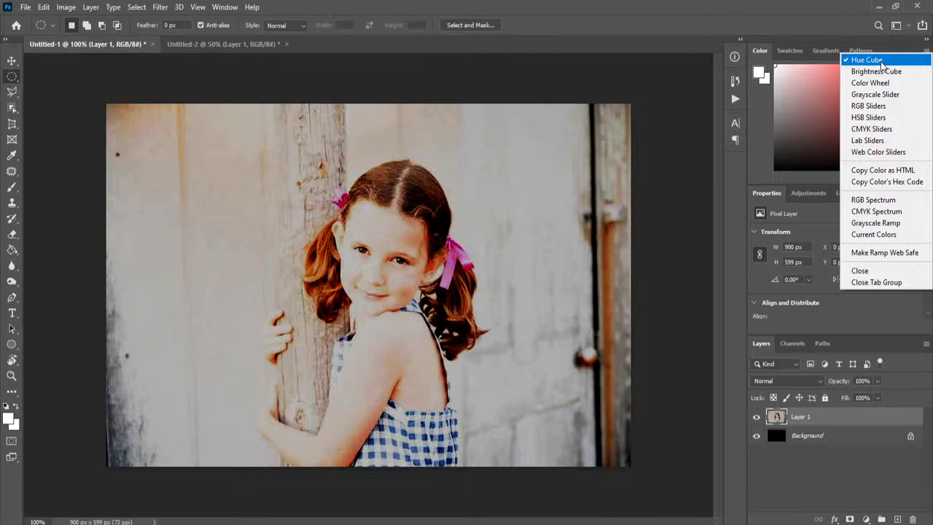
click(875, 83)
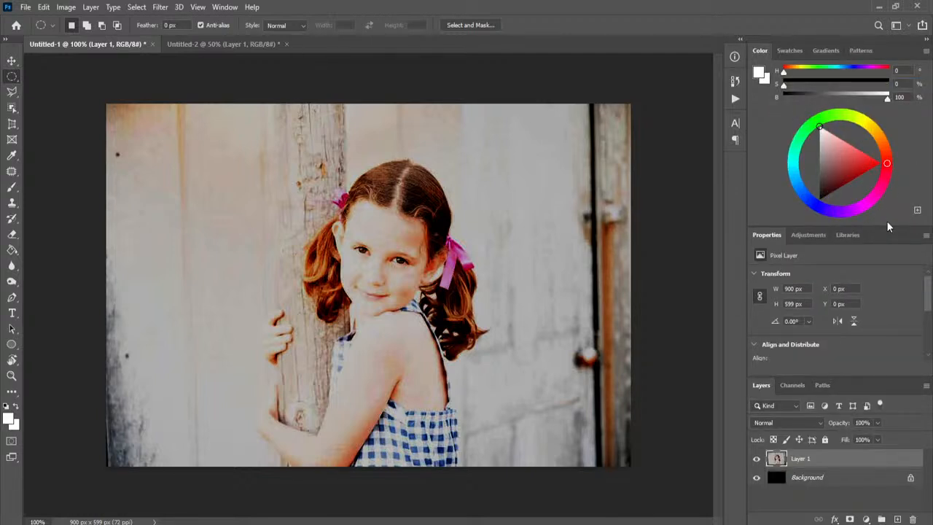
Start a Color Balance adjustment on the girl's portrait and shift the midtones toward yellow and slightly toward red
click(66, 7)
mouse_move(97, 41)
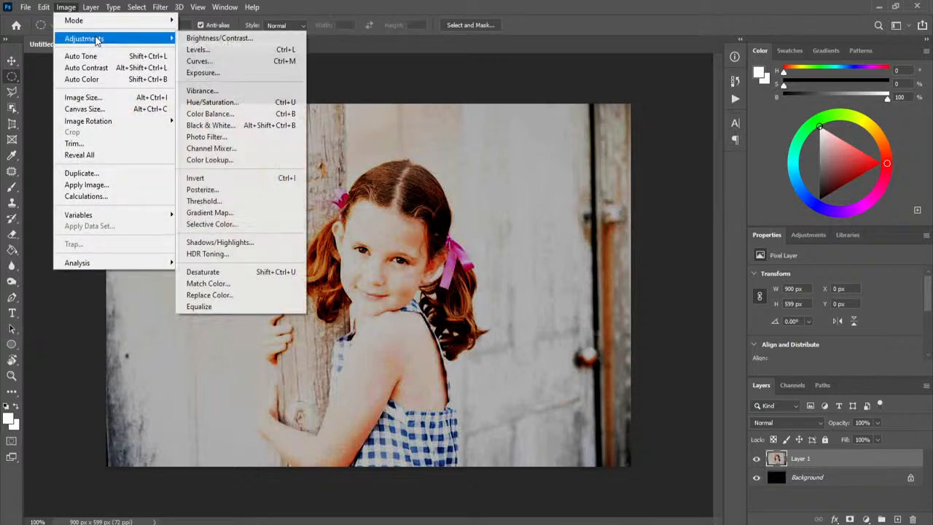
click(250, 114)
drag(538, 88, 441, 86)
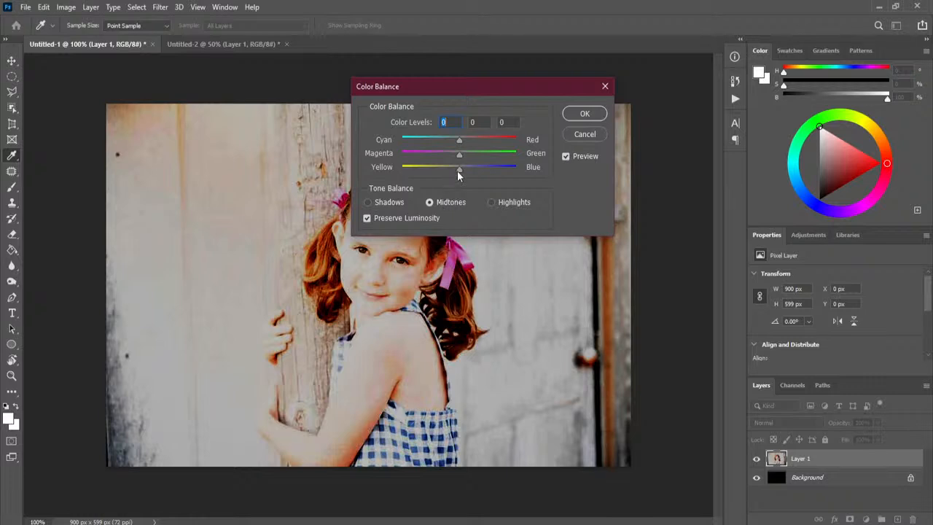
drag(457, 171, 441, 171)
click(468, 140)
Set the shadows' color levels to -18 on Cyan-Red and +44 on Yellow-Blue
click(400, 205)
drag(459, 168, 484, 172)
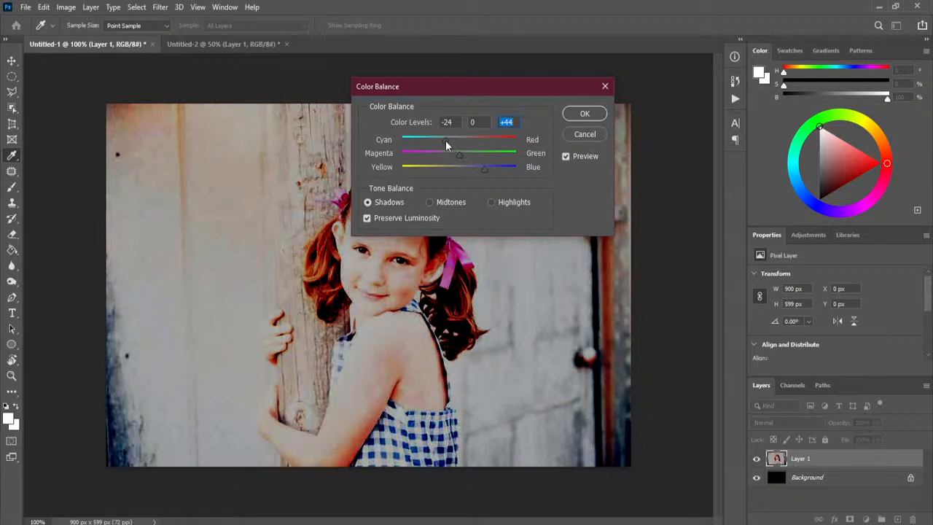
click(449, 141)
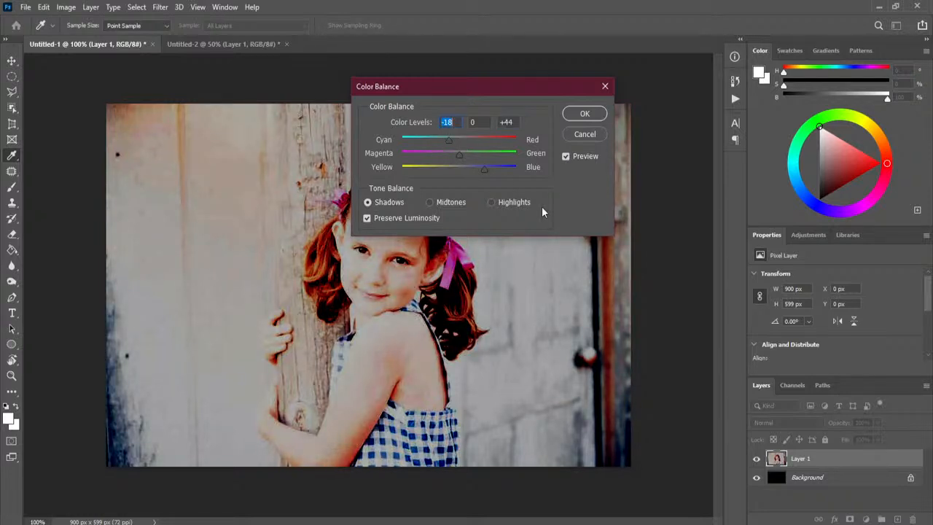
Shift the highlights slightly toward yellow, fine-tune their Cyan-Red level, and apply the Color Balance adjustment
click(490, 202)
drag(458, 169, 456, 172)
click(460, 141)
click(585, 114)
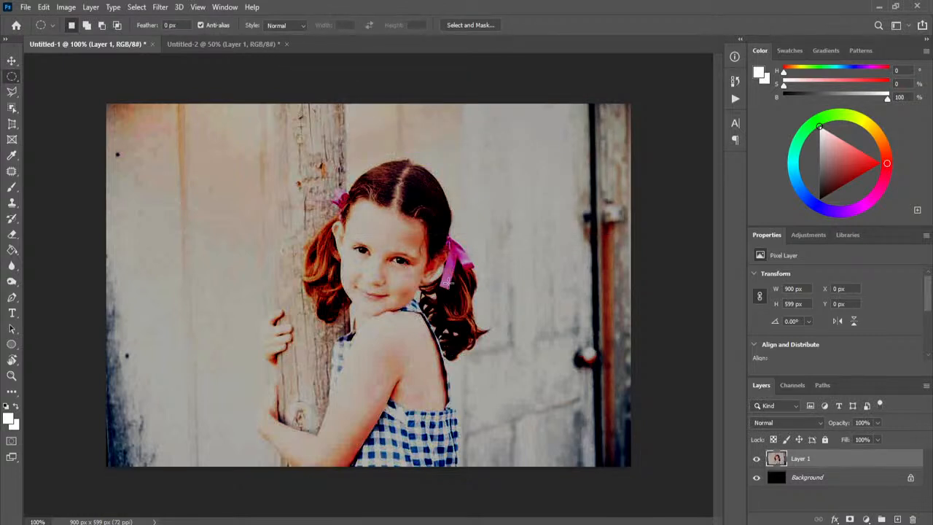
Compare the portrait's Paste and Color Balance history states twice, ending on the Color Balance state
click(736, 81)
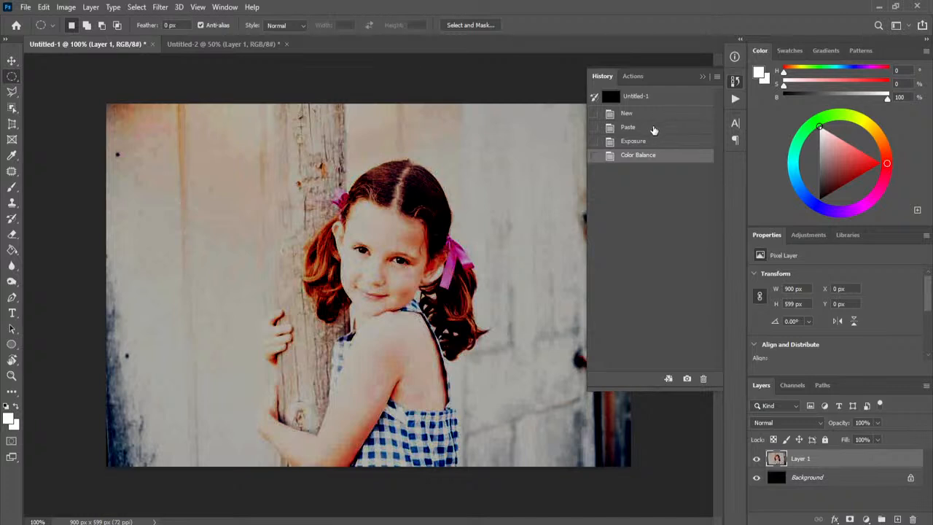
click(654, 130)
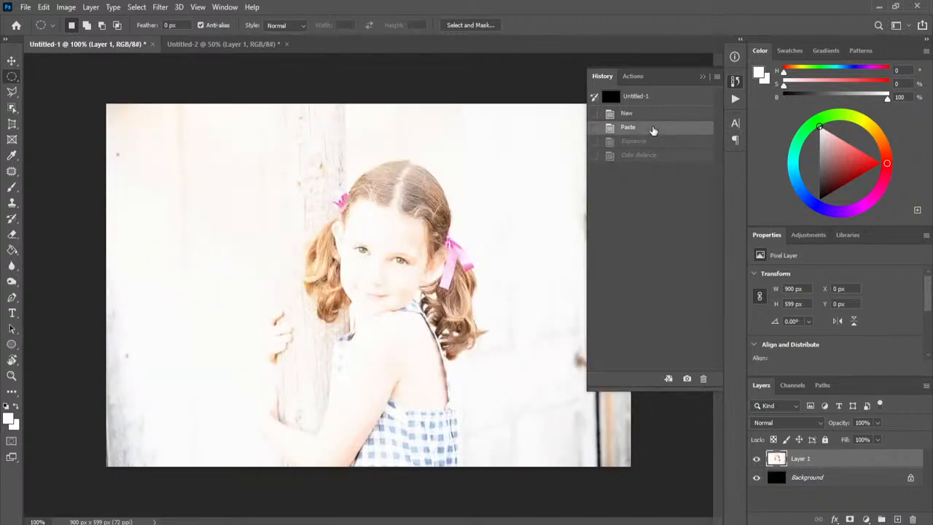
click(653, 156)
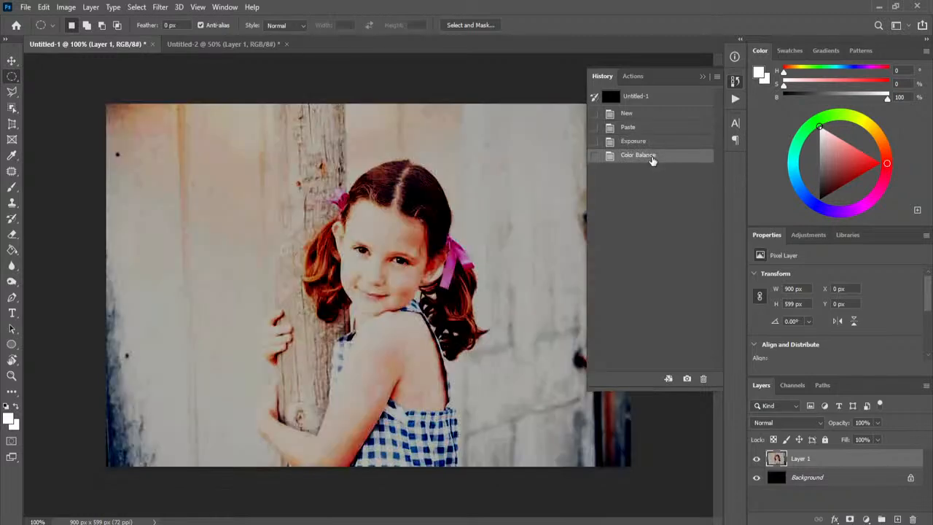
click(646, 130)
click(646, 157)
click(703, 77)
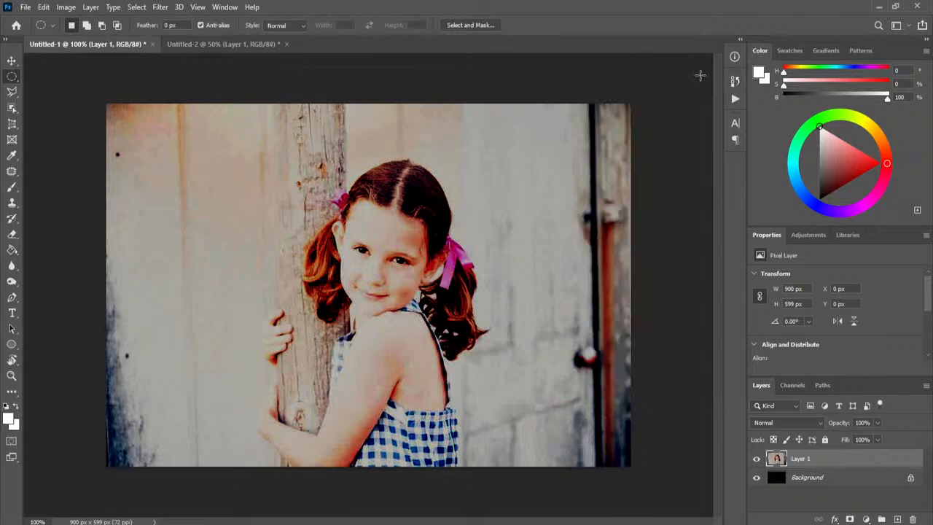
Start Color Balance on the cathedral photo, shift the midtones toward green, and set the shadows' Magenta-Green level to -27
click(204, 45)
click(66, 7)
mouse_move(84, 38)
click(219, 114)
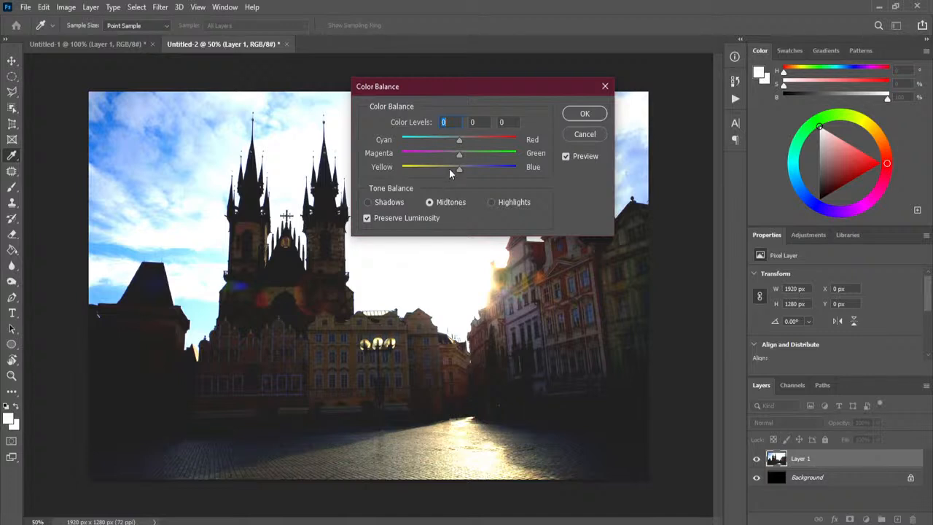
drag(458, 154, 484, 158)
click(397, 202)
drag(458, 155, 446, 158)
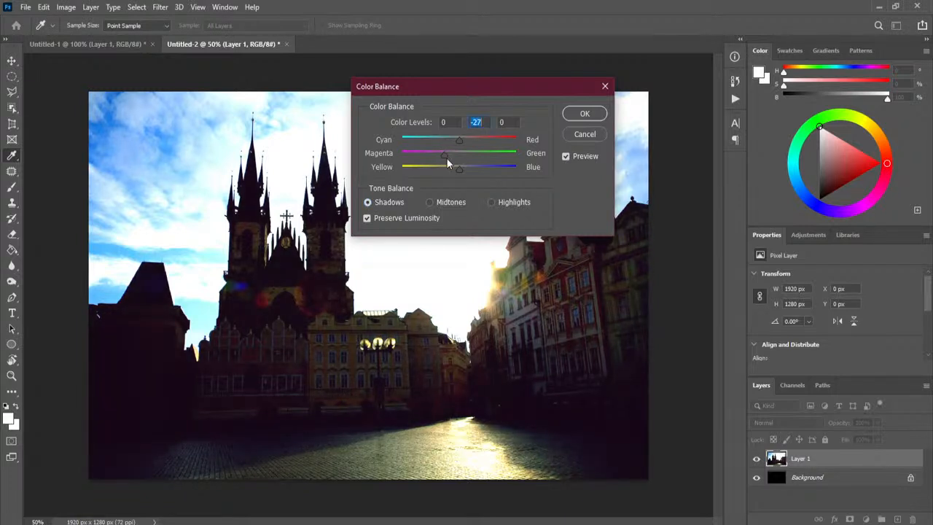
Set the highlights' Cyan-Red level to -11, shift them slightly toward green, and apply the Color Balance adjustment
click(500, 202)
drag(460, 154, 467, 156)
drag(449, 141, 452, 142)
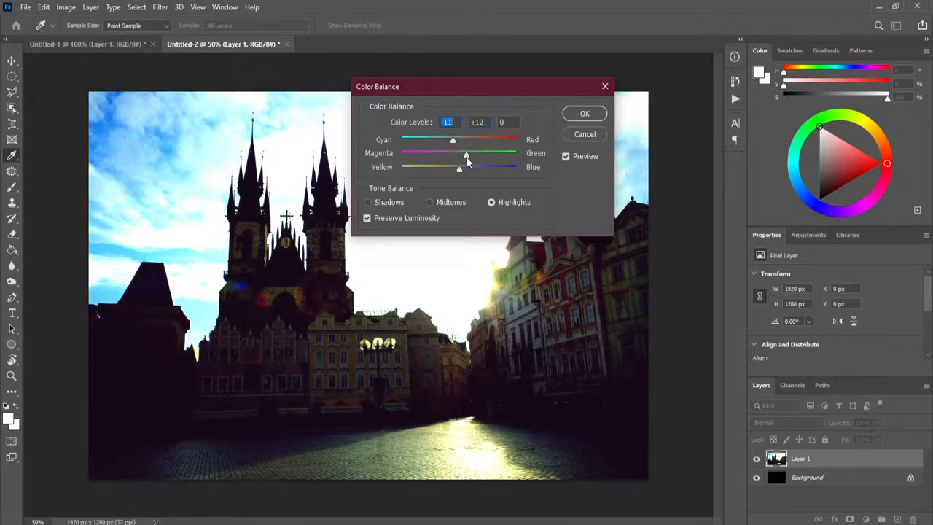
click(467, 155)
click(585, 114)
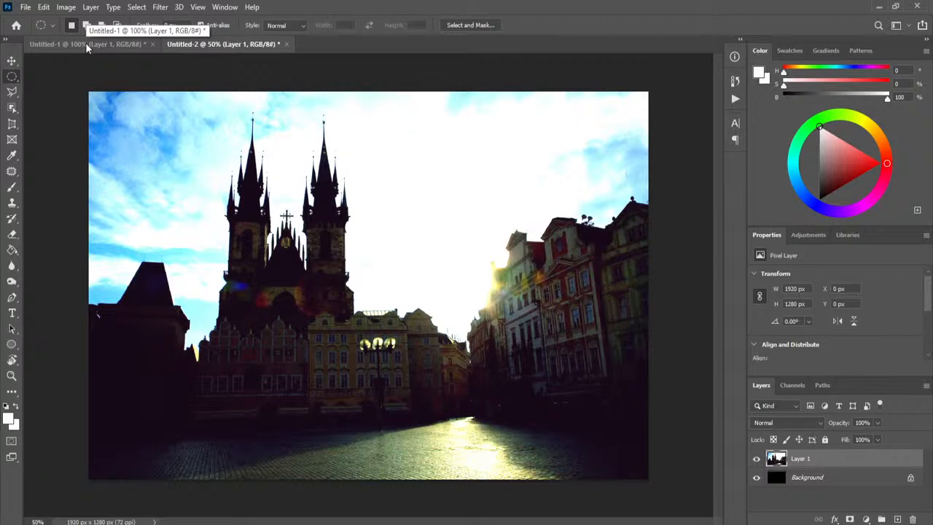
click(67, 9)
mouse_move(77, 42)
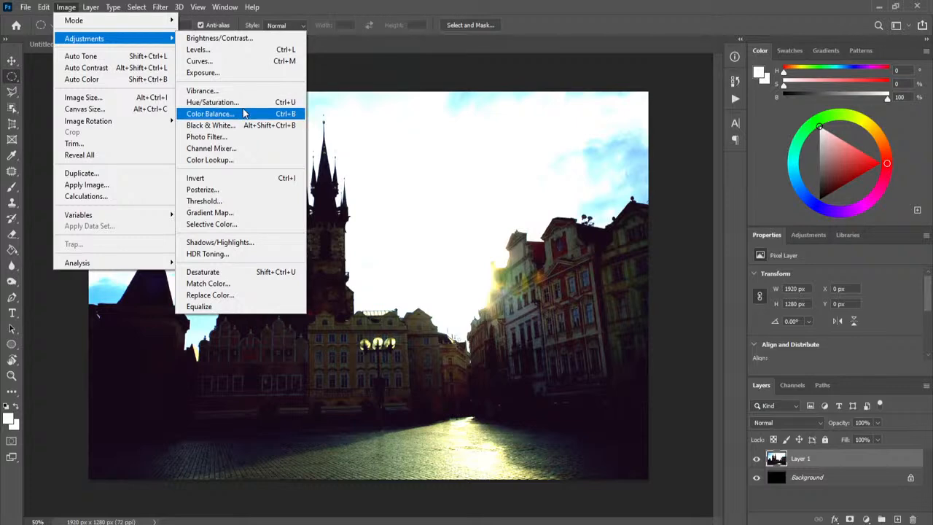
click(333, 65)
Switch to the portrait document and try Brightness/Contrast with Brightness 32 and Contrast -50
click(84, 45)
click(66, 8)
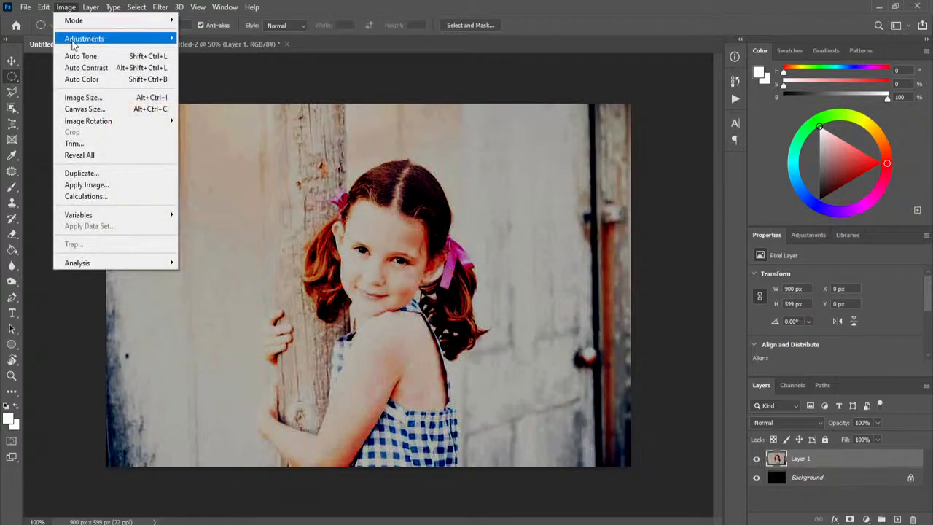
mouse_move(73, 39)
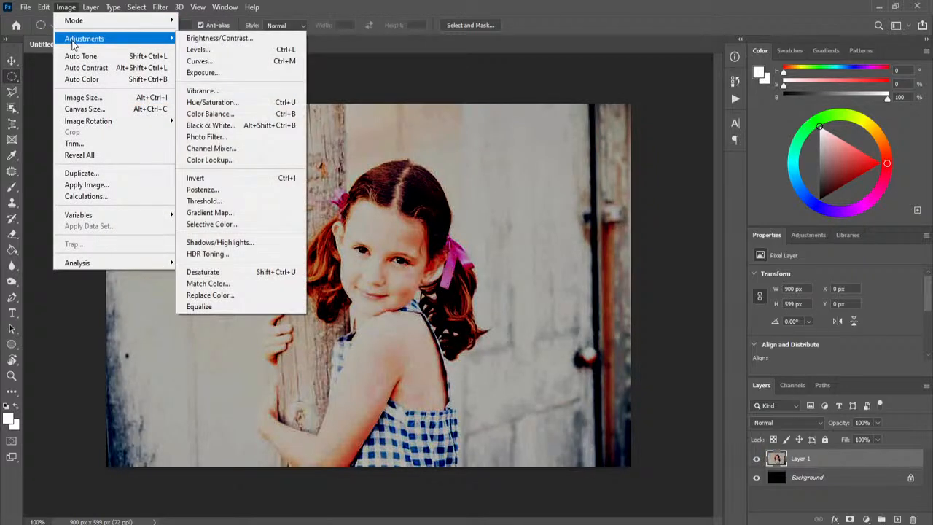
click(255, 40)
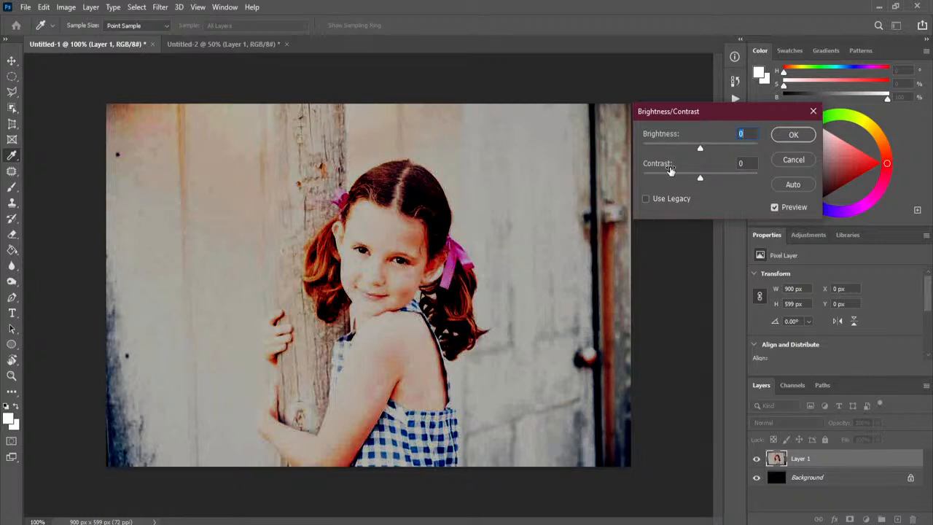
drag(701, 148, 712, 149)
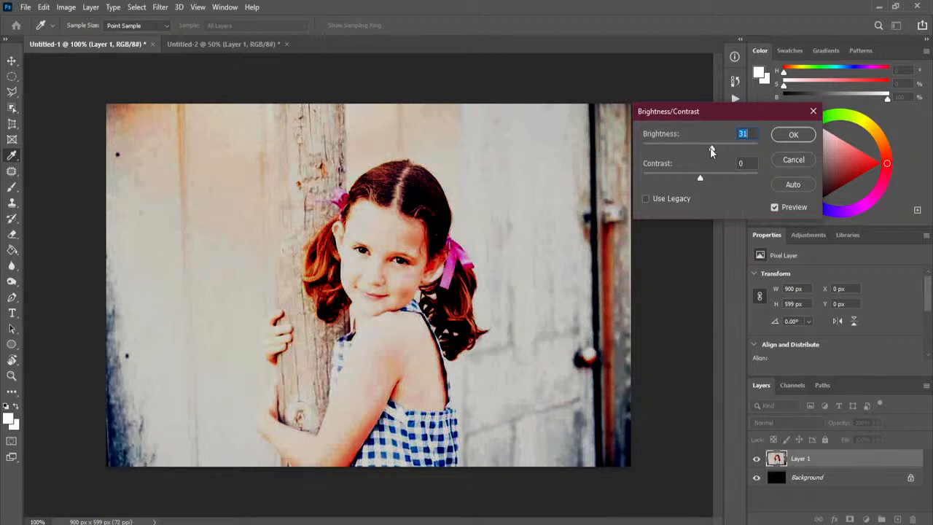
drag(711, 150, 640, 194)
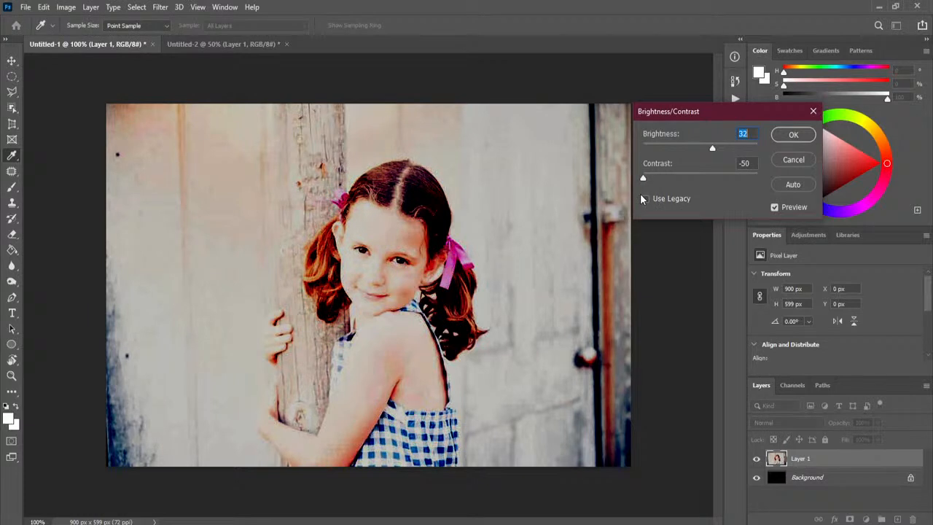
Try raising the portrait's Contrast to 33, fine-tune its Brightness, and cancel the Brightness/Contrast adjustment
key(Tab)
drag(643, 180, 714, 184)
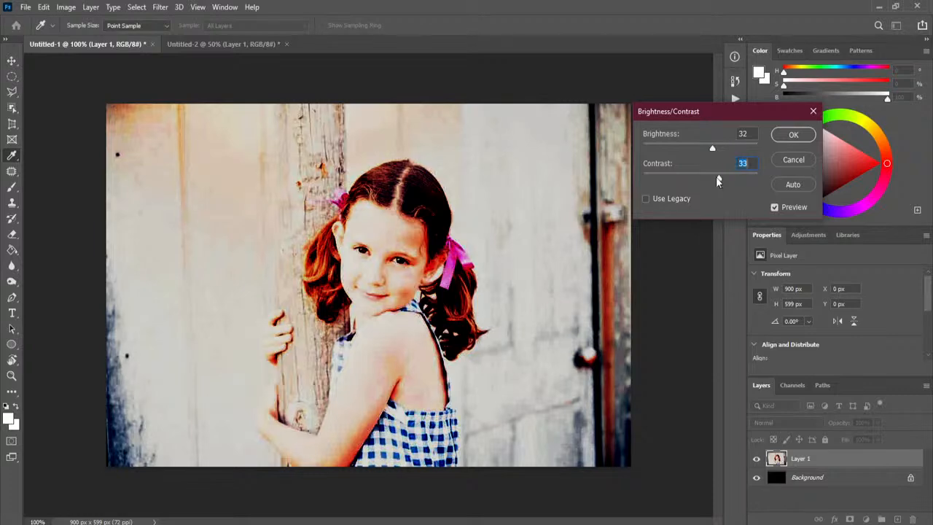
mouse_move(711, 149)
mouse_down()
mouse_move(725, 148)
mouse_move(702, 148)
mouse_move(728, 149)
mouse_move(710, 150)
mouse_up()
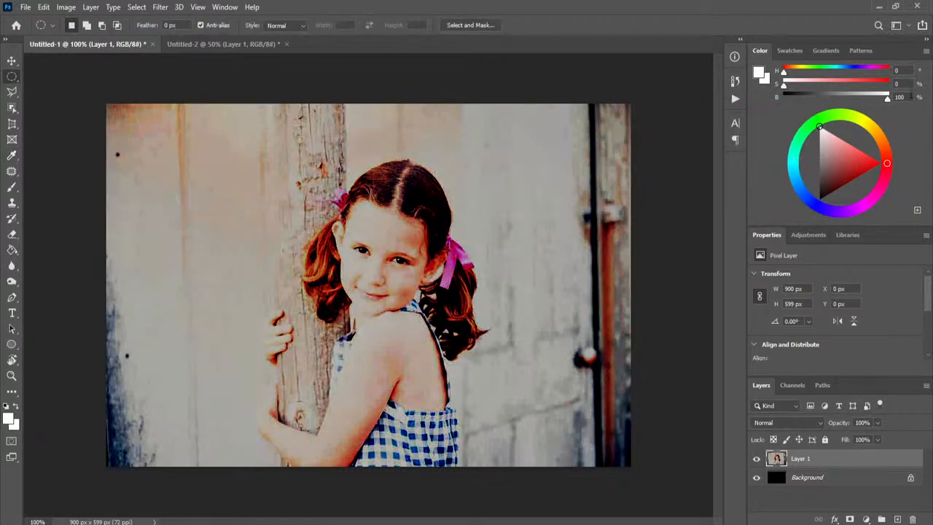
Change the Color panel display to Hue Cube and show the Histogram
click(926, 51)
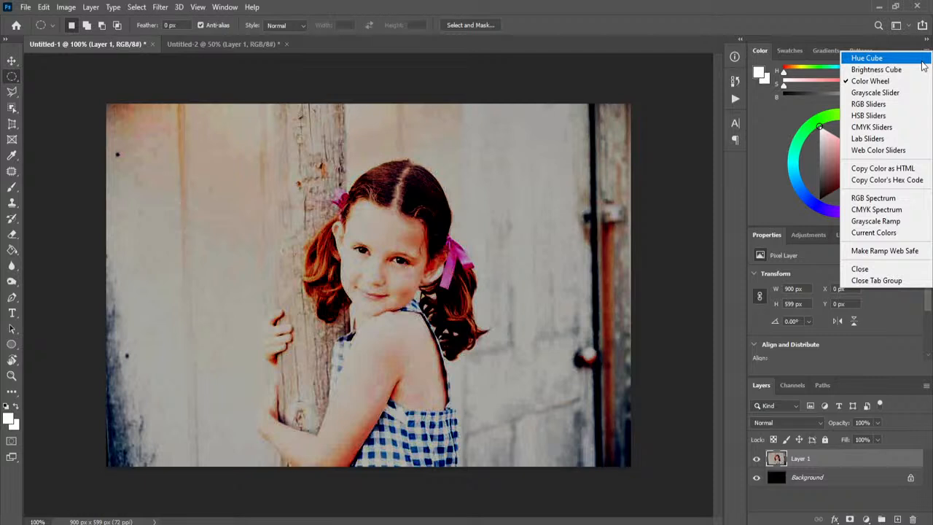
click(920, 62)
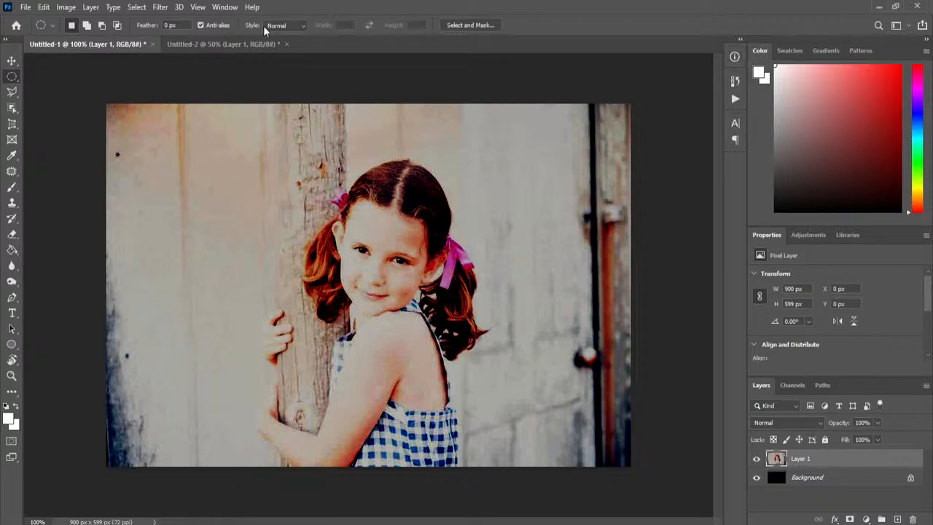
click(225, 8)
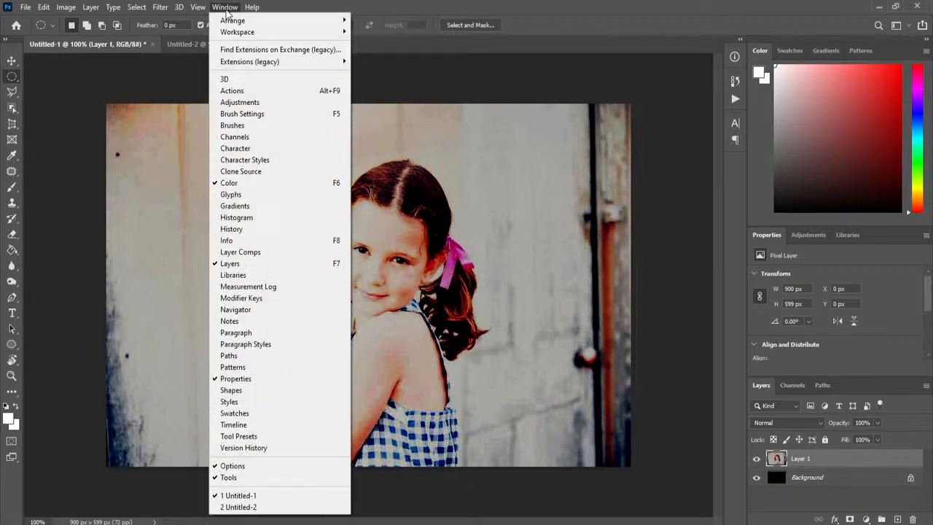
click(261, 218)
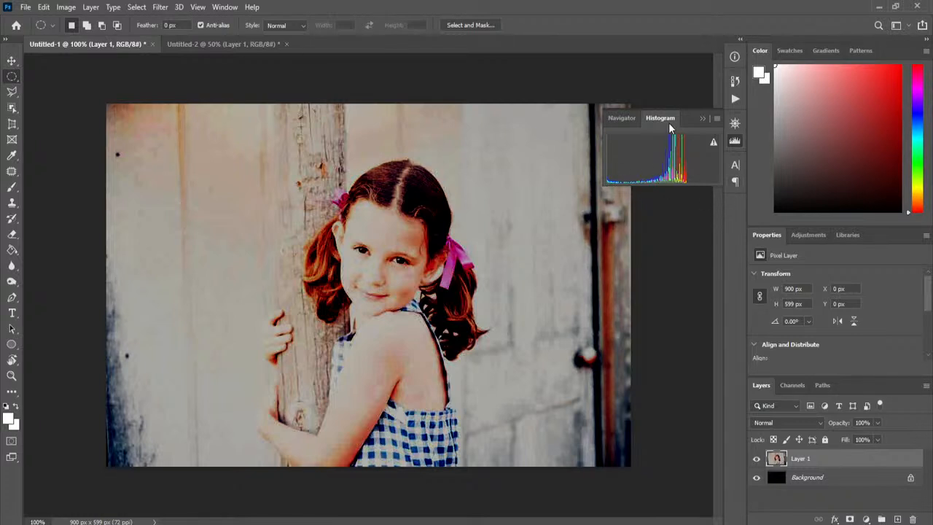
Set the Histogram to Expanded View, regroup it with the Navigator, and keep Entire Image as its source
drag(687, 112, 569, 125)
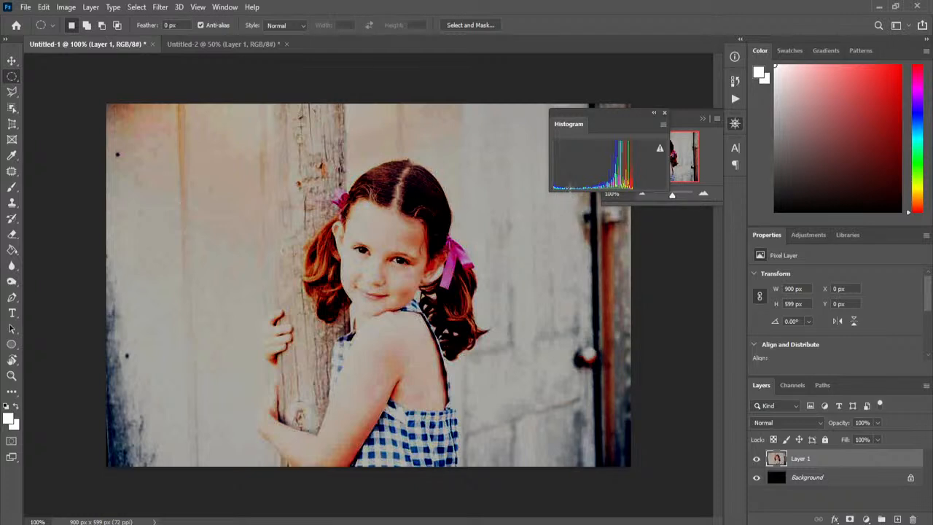
click(662, 125)
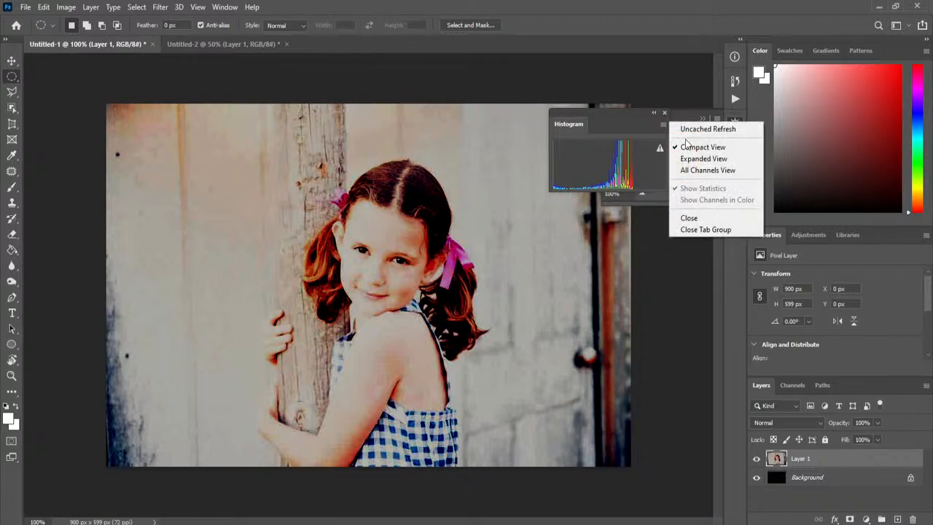
click(699, 159)
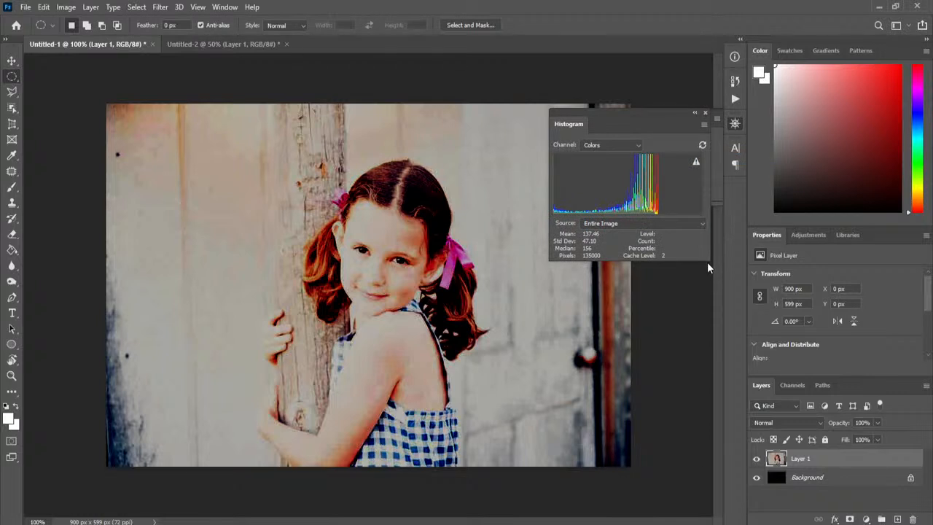
click(703, 125)
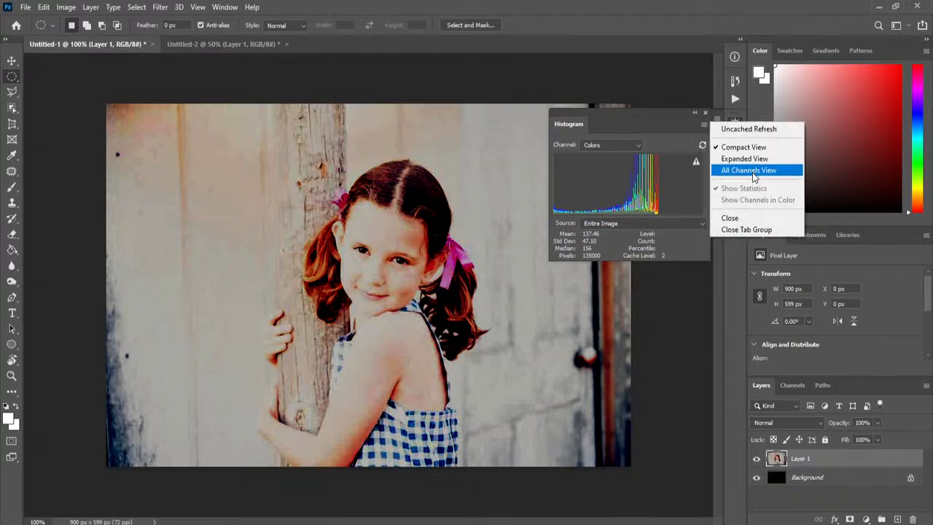
click(624, 114)
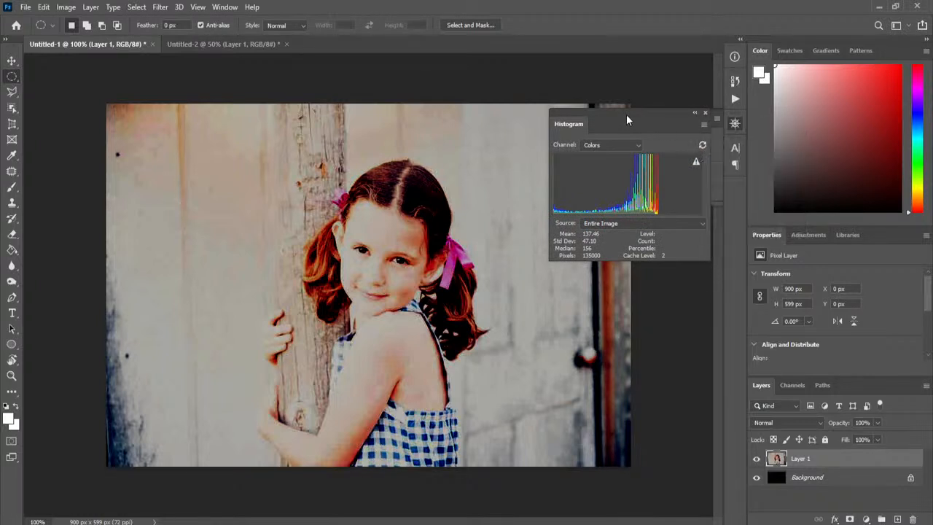
drag(612, 123, 486, 133)
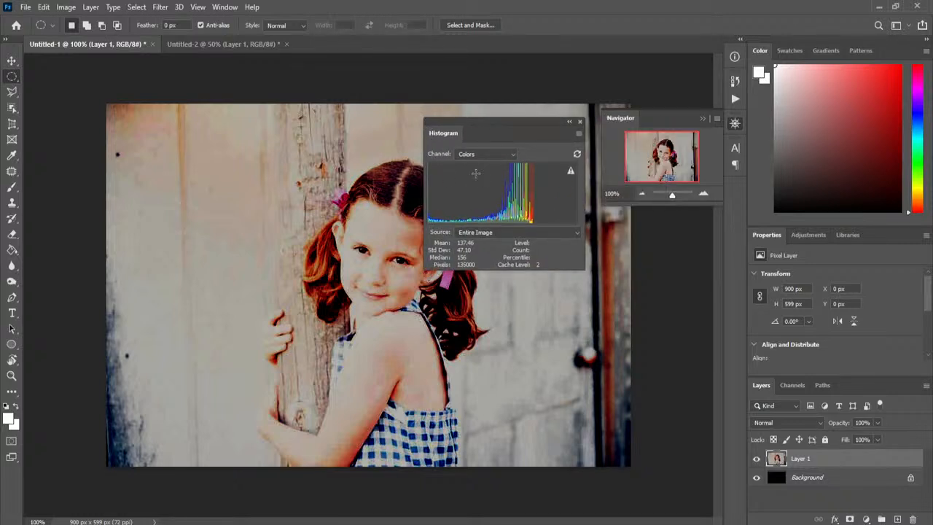
drag(445, 135, 645, 123)
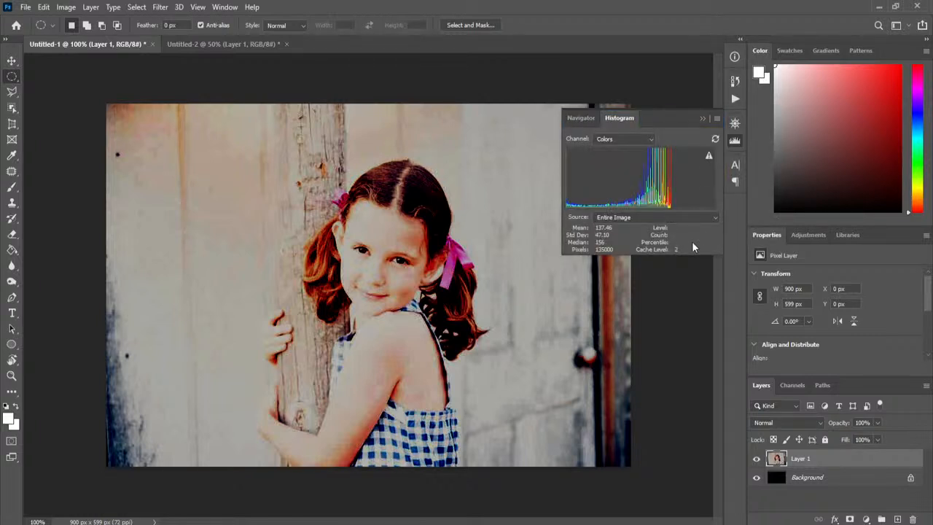
click(649, 217)
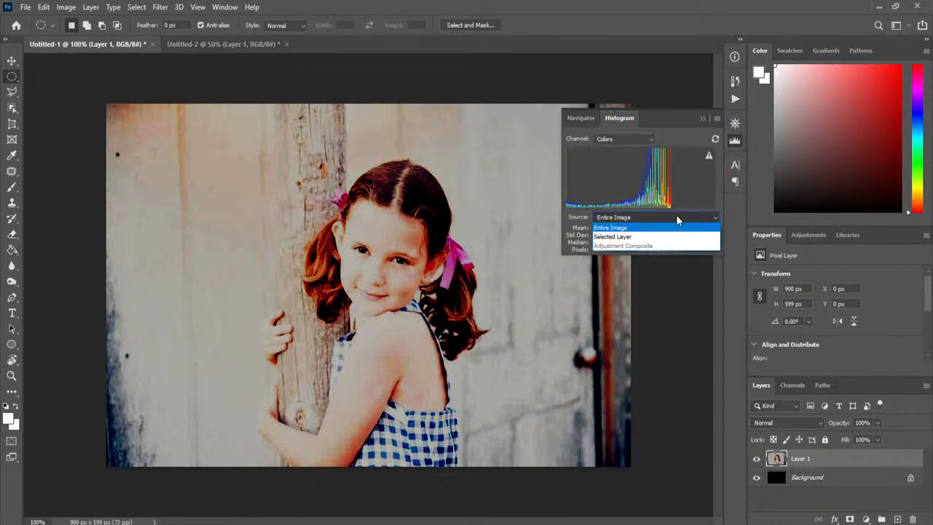
click(678, 228)
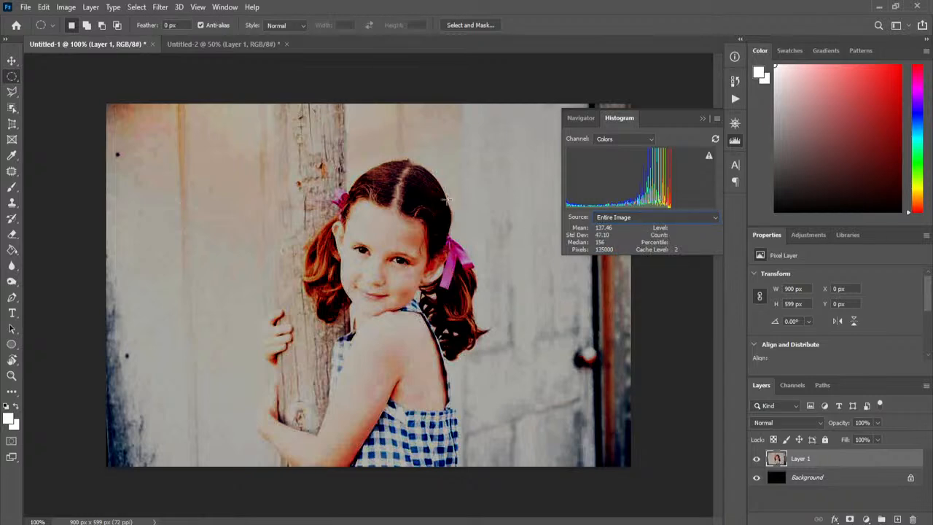
Try Brightness 28 and Contrast -13 on the portrait while watching the Histogram, and cancel the adjustment
click(66, 8)
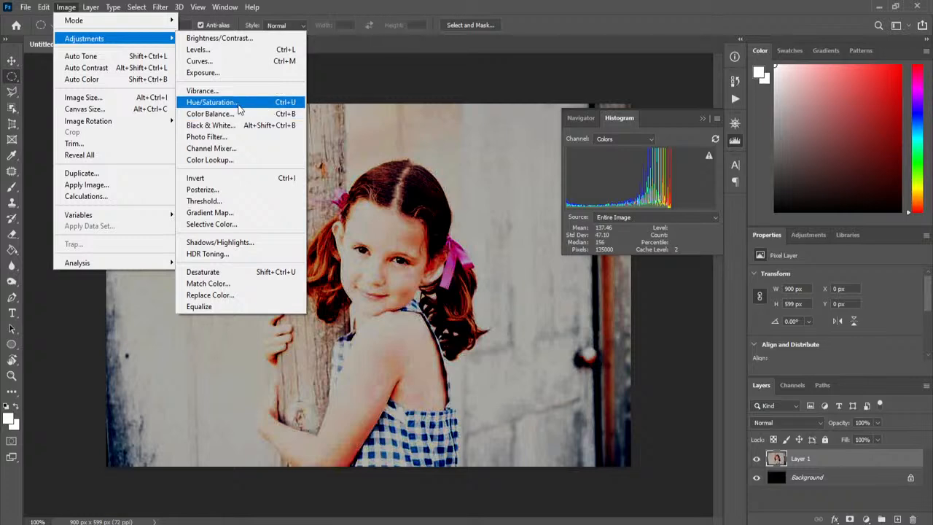
click(220, 37)
drag(681, 138, 578, 368)
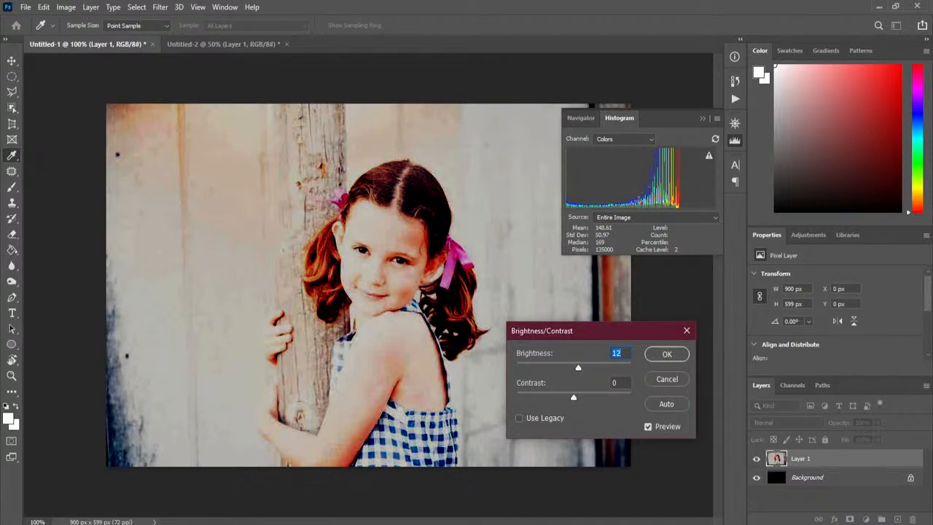
drag(575, 397, 586, 368)
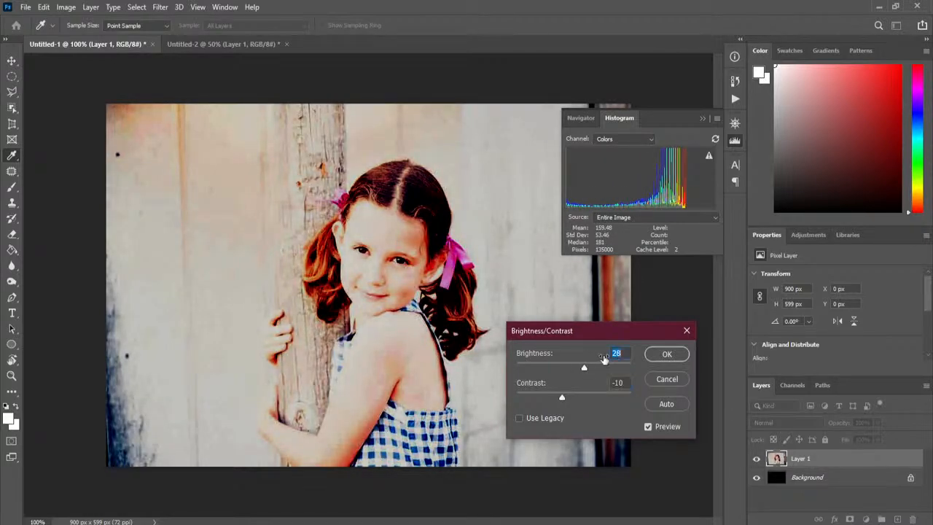
mouse_move(562, 400)
mouse_down()
mouse_move(552, 398)
mouse_move(579, 401)
mouse_move(559, 401)
mouse_up()
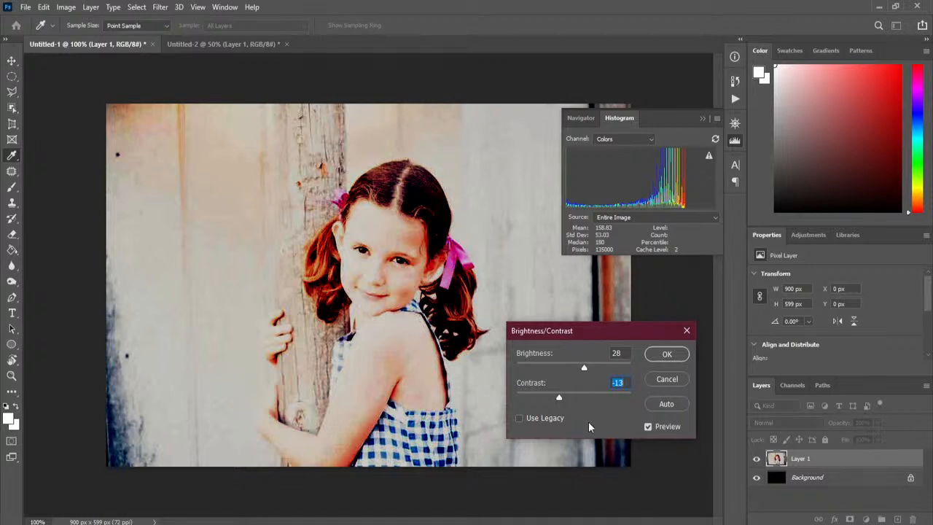
click(666, 379)
key(m)
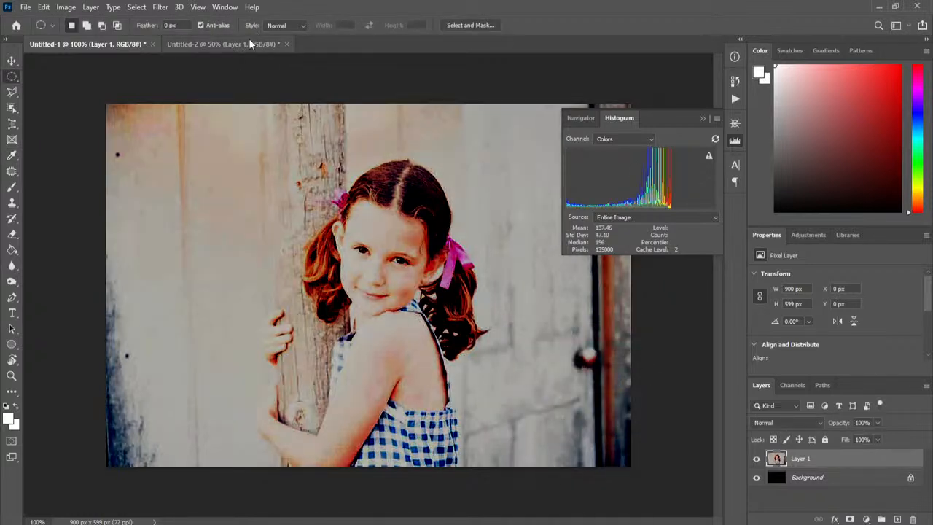
Switch to the cathedral photo and try Brightness/Contrast with Brightness 109 and Contrast -9, keeping the Histogram in view
click(229, 44)
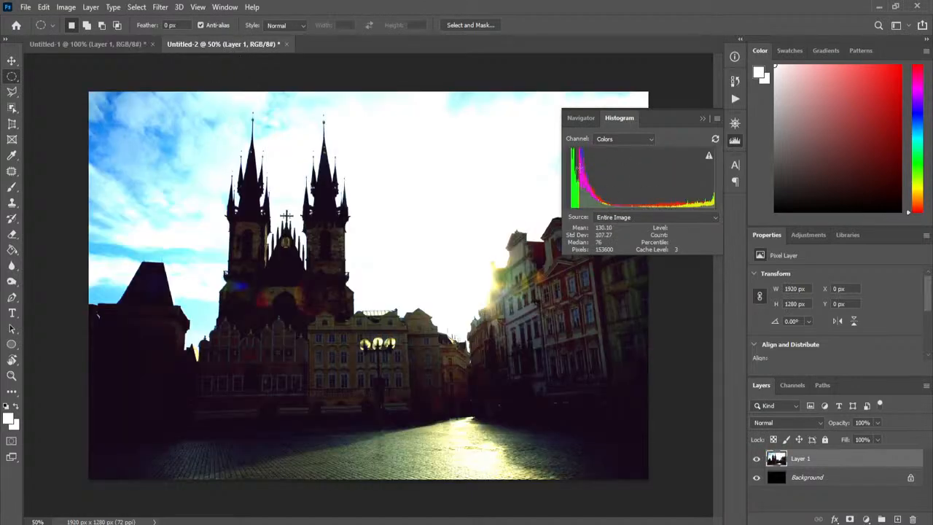
click(65, 7)
mouse_move(95, 38)
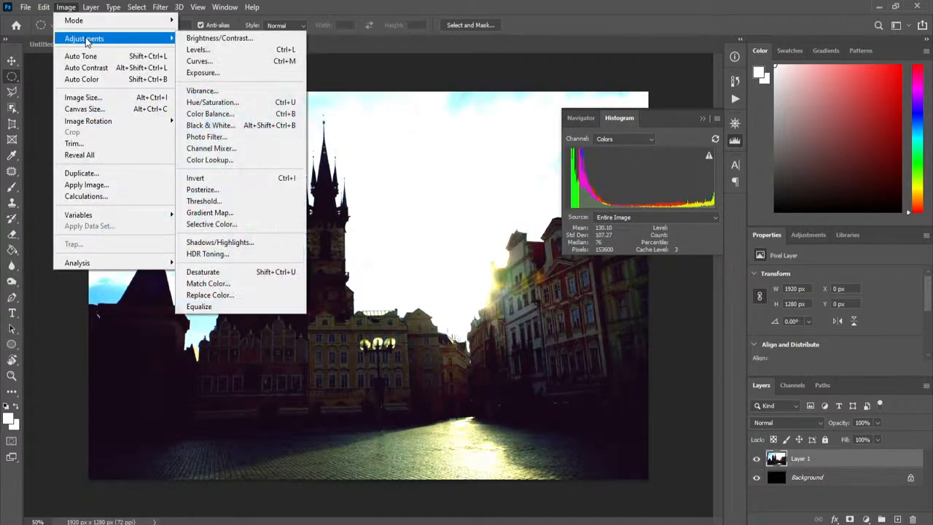
click(223, 38)
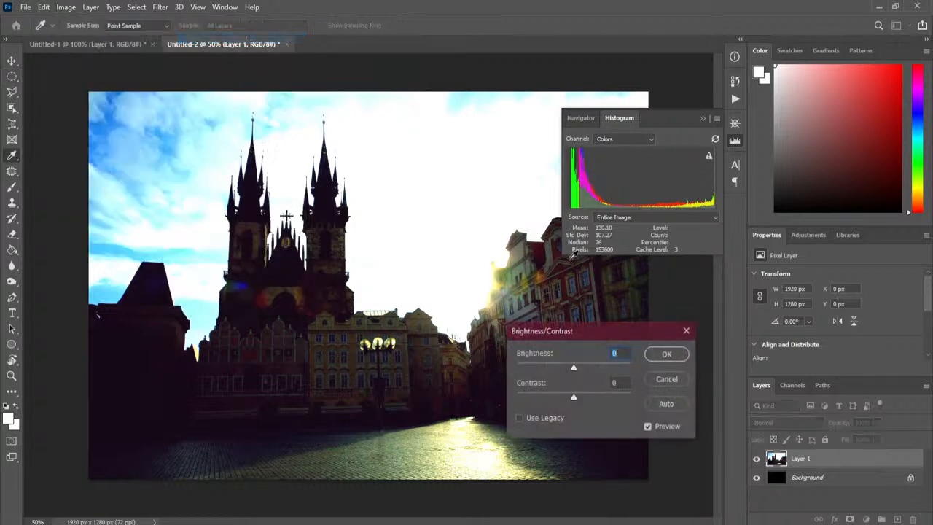
drag(571, 365, 606, 371)
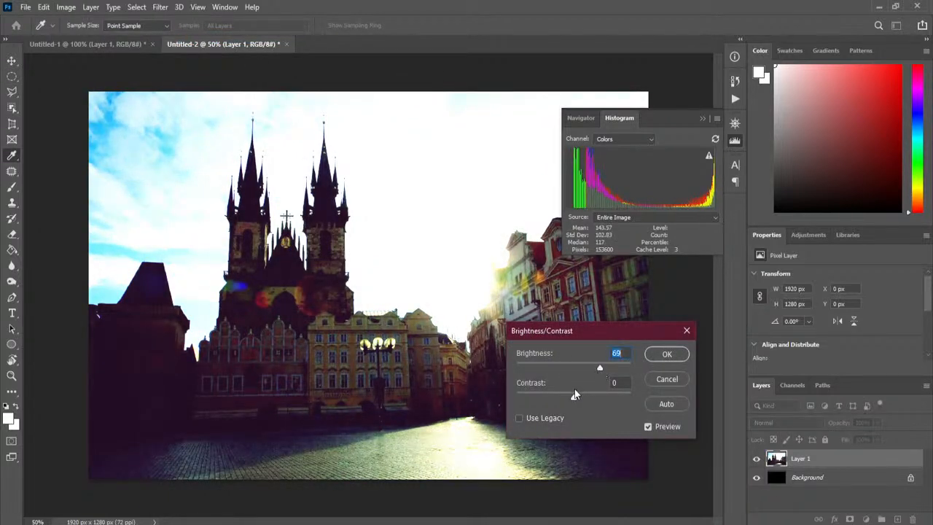
drag(572, 398, 549, 403)
key(Tab)
mouse_move(599, 372)
mouse_down()
mouse_move(586, 370)
mouse_move(615, 372)
mouse_up()
mouse_move(563, 400)
mouse_down()
mouse_move(543, 396)
mouse_move(563, 397)
mouse_up()
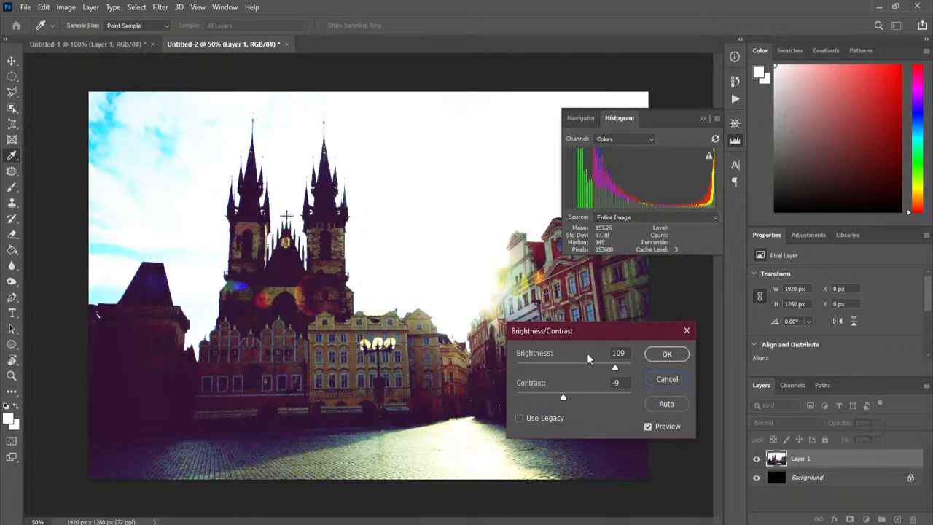
drag(575, 331, 405, 209)
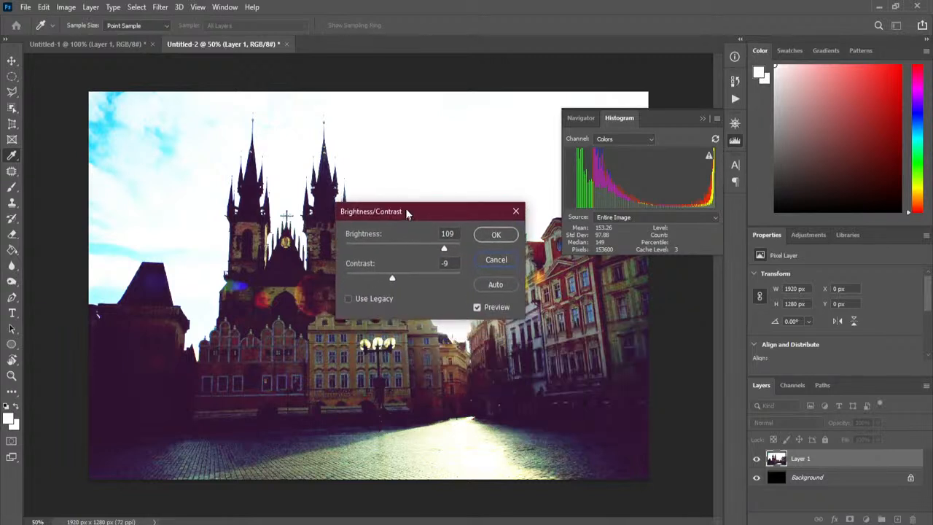
Try the automatic Brightness/Contrast correction on the cathedral photo, cancel the adjustment, and return to the portrait document
click(494, 283)
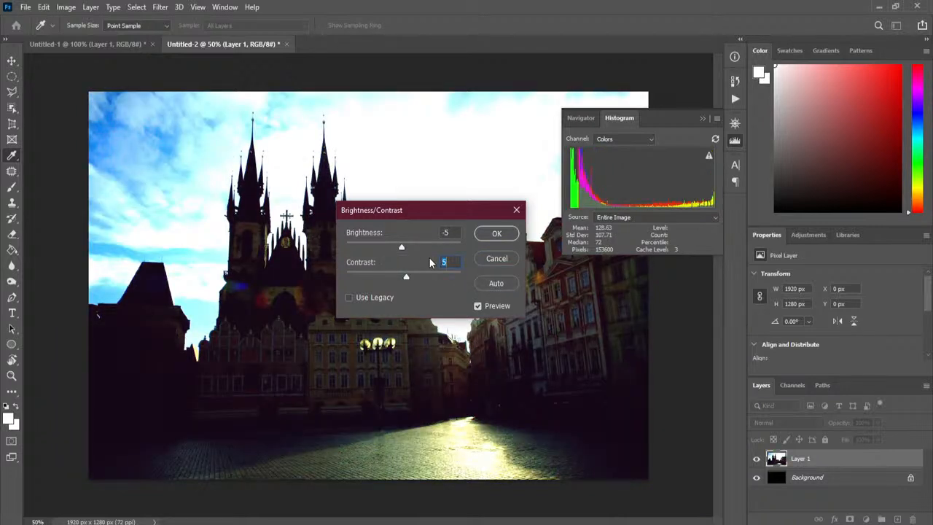
drag(441, 210, 618, 272)
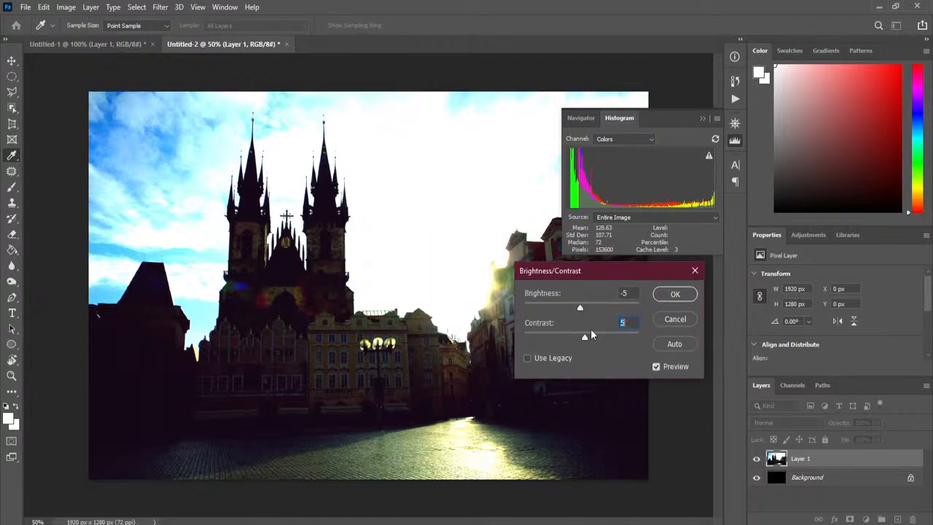
click(675, 319)
click(112, 44)
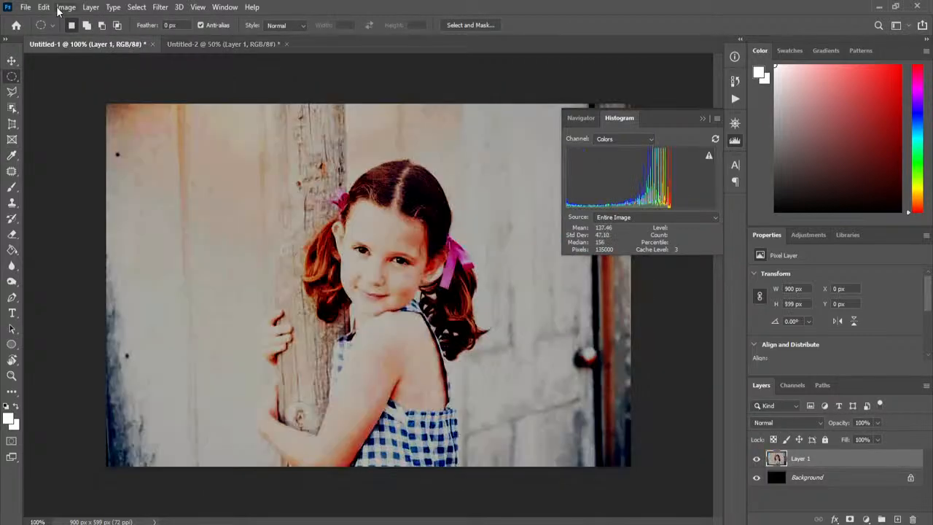
Open Brightness/Contrast for the portrait, try the automatic correction, and sample the skin colour on the girl's forehead
click(66, 7)
mouse_move(77, 38)
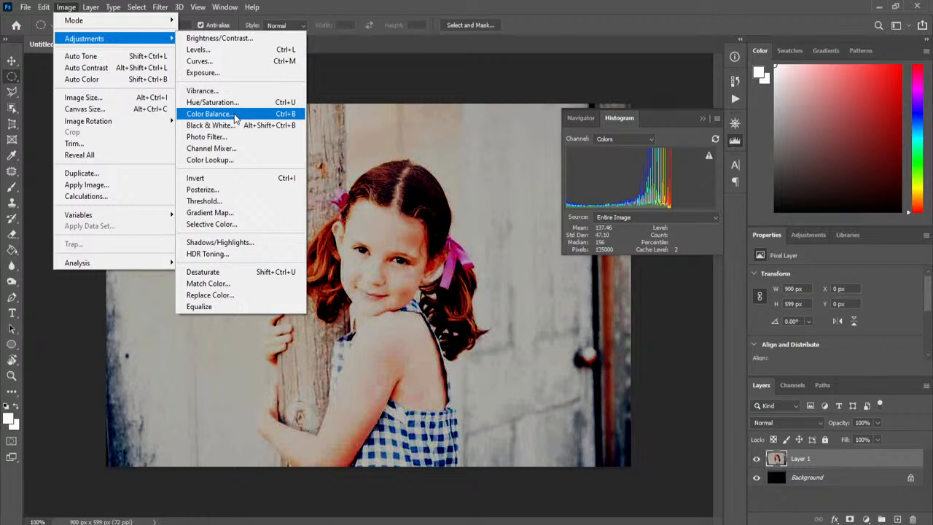
click(243, 38)
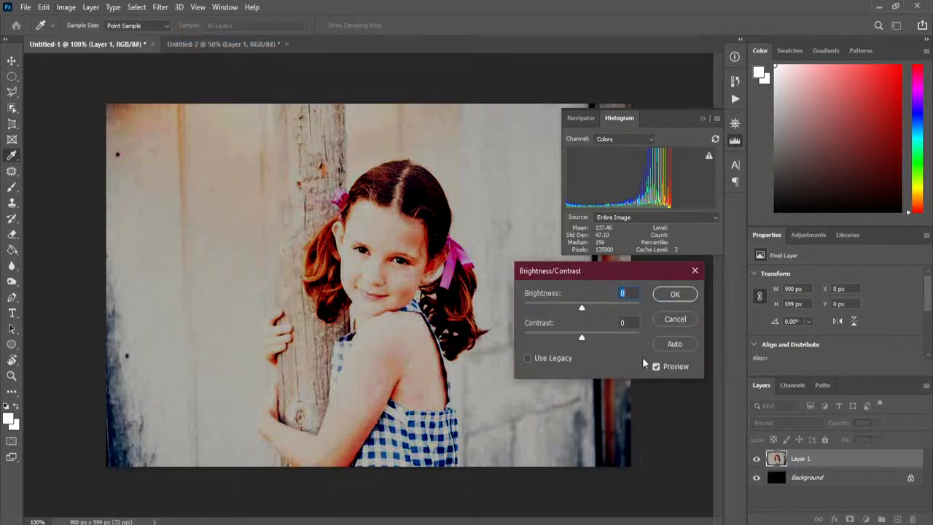
click(666, 344)
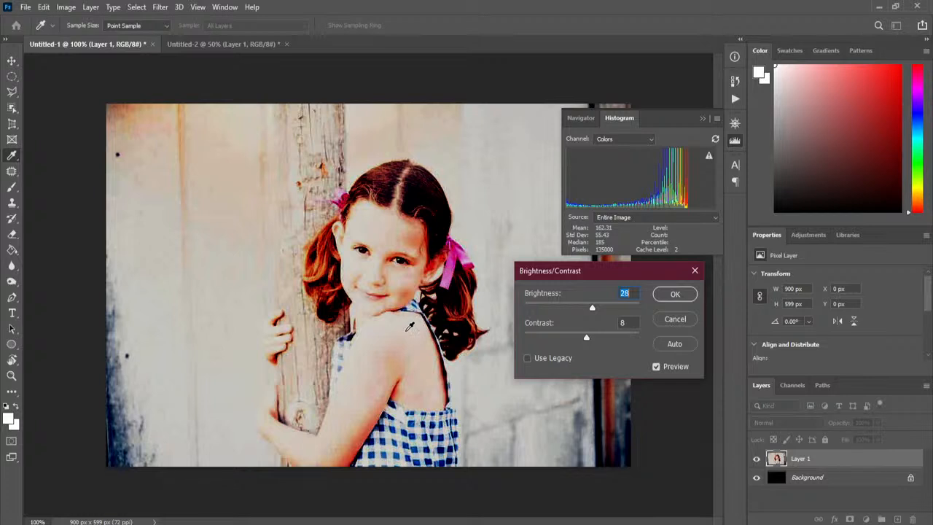
click(372, 216)
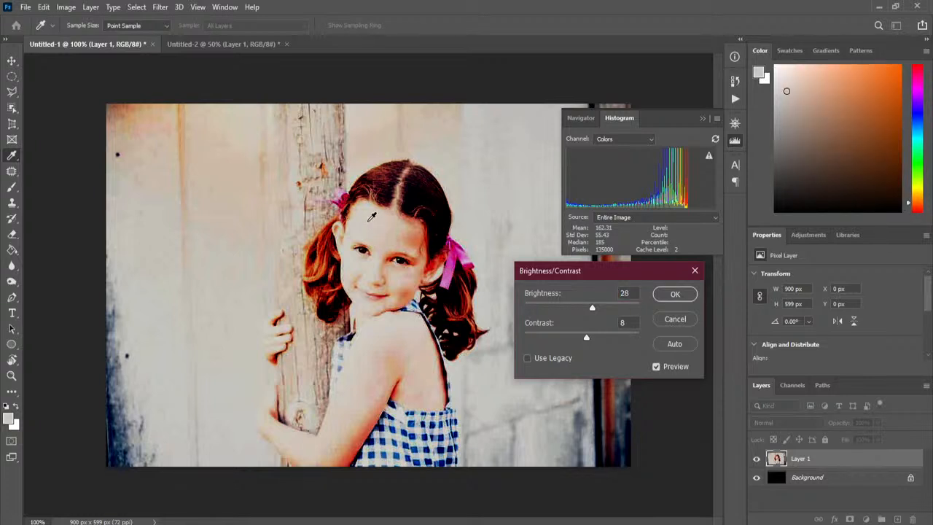
mouse_move(369, 221)
mouse_down()
mouse_move(393, 231)
mouse_move(382, 233)
mouse_move(367, 217)
mouse_up()
click(592, 307)
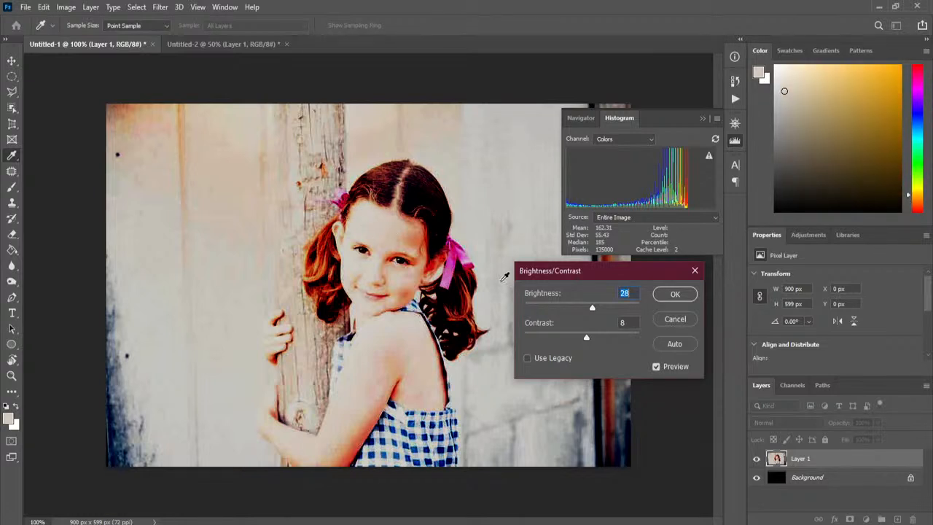
Try Brightness 46 with Contrast -2 and Brightness 40 with Contrast 26, sampling the ribbon and dark blue background colours between changes
drag(591, 308, 580, 338)
click(455, 265)
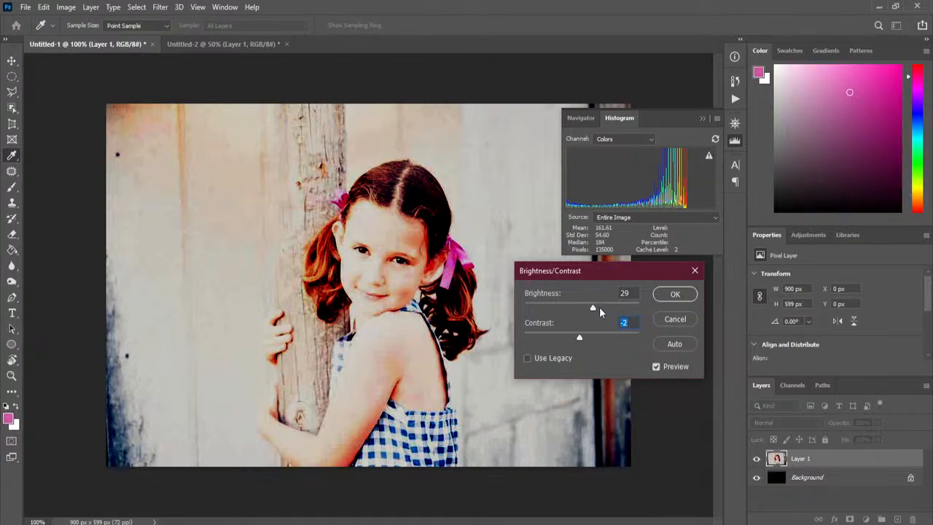
drag(595, 307, 599, 307)
mouse_move(580, 340)
mouse_down()
mouse_move(554, 341)
mouse_move(600, 341)
mouse_move(580, 345)
mouse_up()
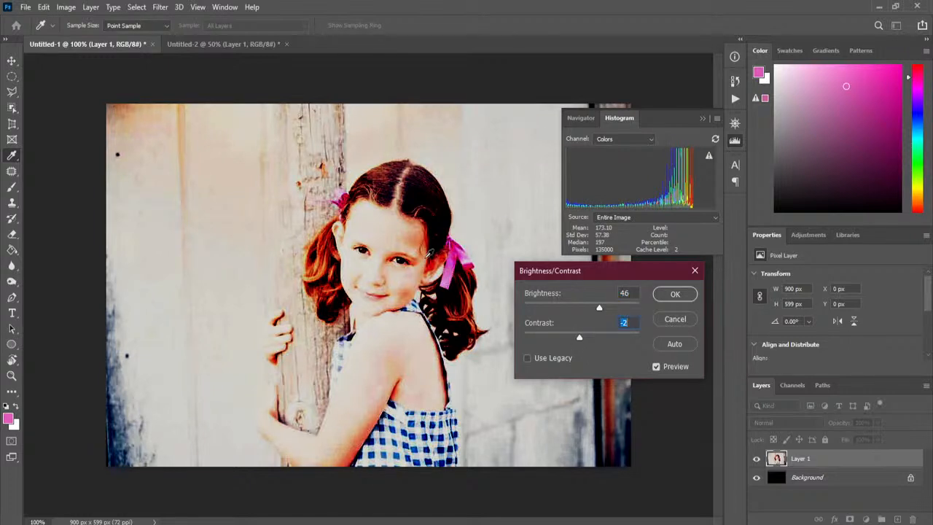
click(115, 434)
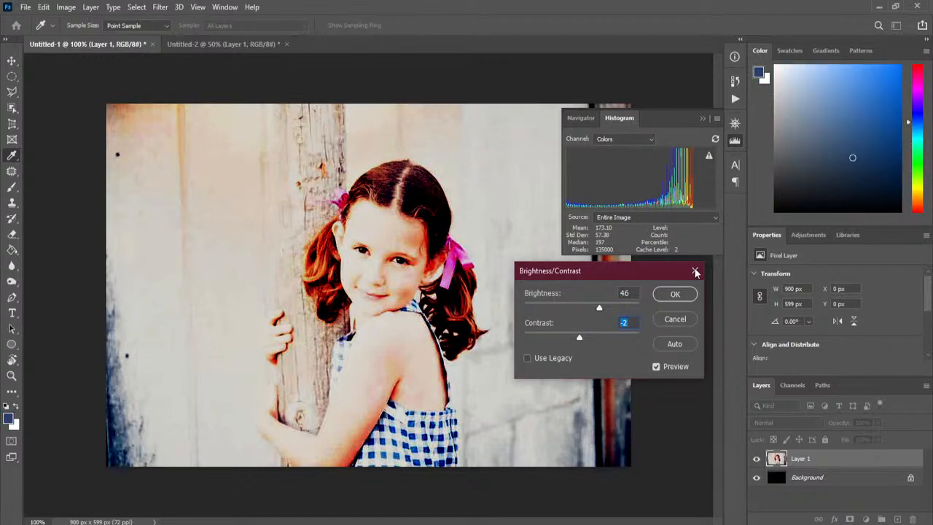
drag(604, 303, 596, 337)
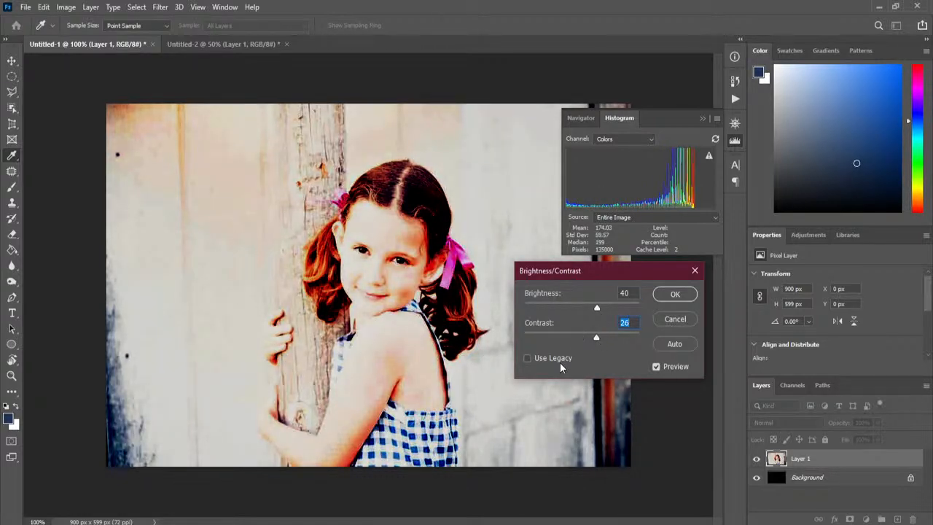
Enable Use Legacy, set Brightness to 21 and Contrast to 39, and compare the portrait with and without the preview
click(560, 360)
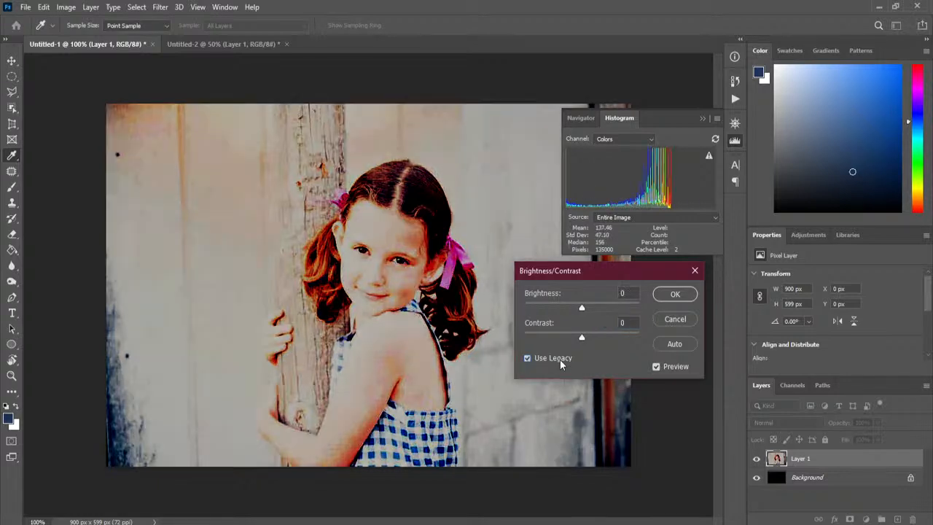
drag(583, 306, 605, 338)
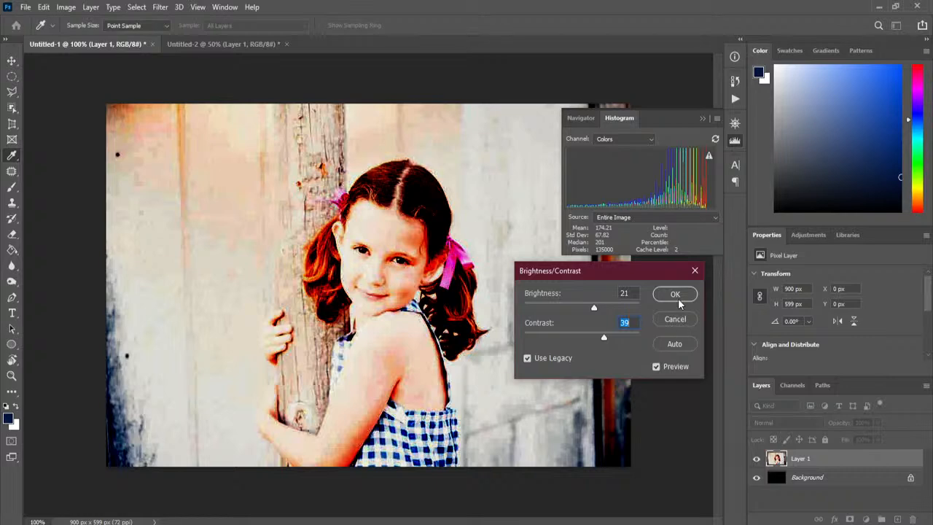
click(656, 366)
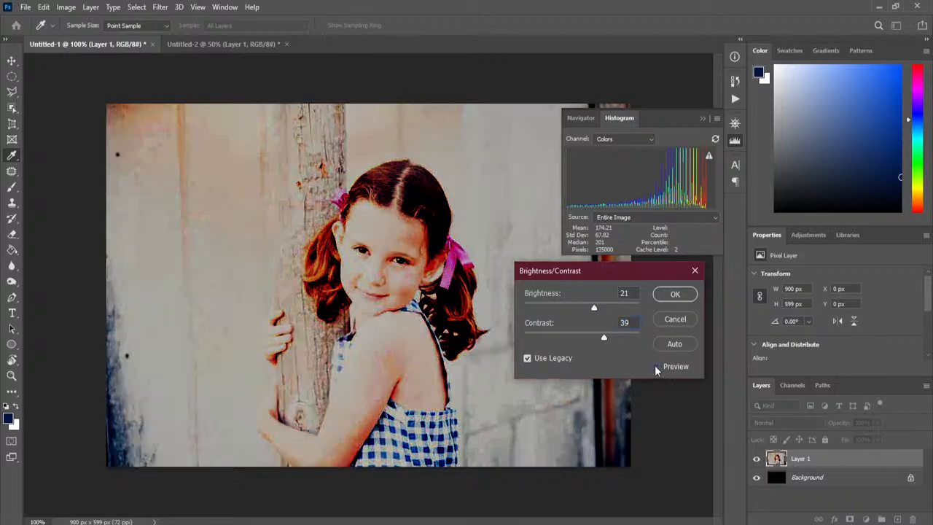
click(657, 367)
click(656, 367)
click(656, 367)
click(656, 367)
click(656, 367)
Reduce the legacy Contrast to 26, compare the preview once more, and apply the adjustment to the portrait
drag(601, 336, 596, 337)
click(657, 365)
click(657, 365)
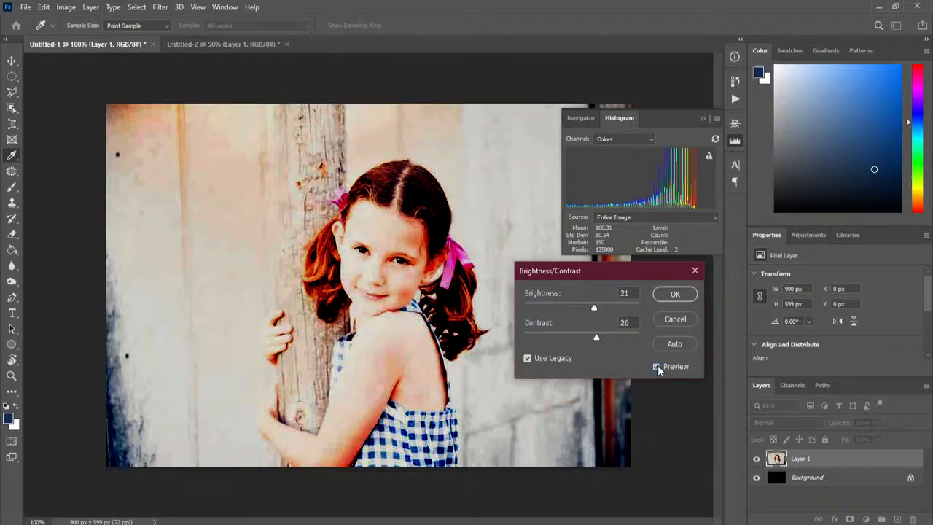
click(675, 295)
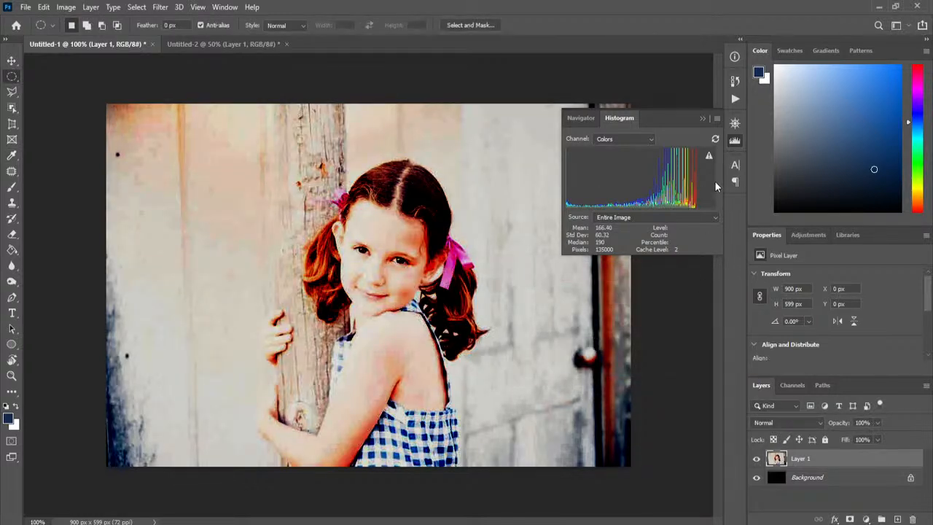
Collapse the Histogram, open Levels for the portrait, and place its dialog beside the girl so her face stays visible
click(702, 119)
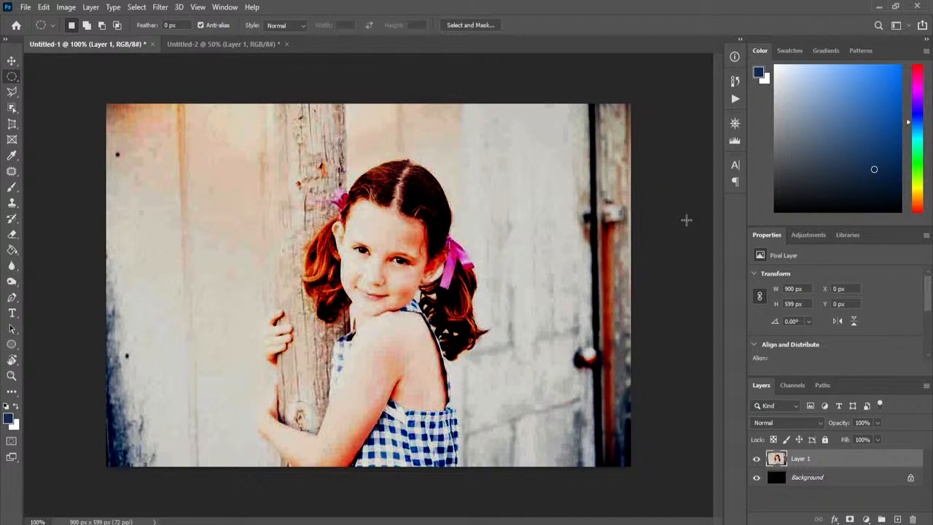
click(66, 6)
mouse_move(89, 39)
click(65, 7)
mouse_move(92, 39)
click(227, 48)
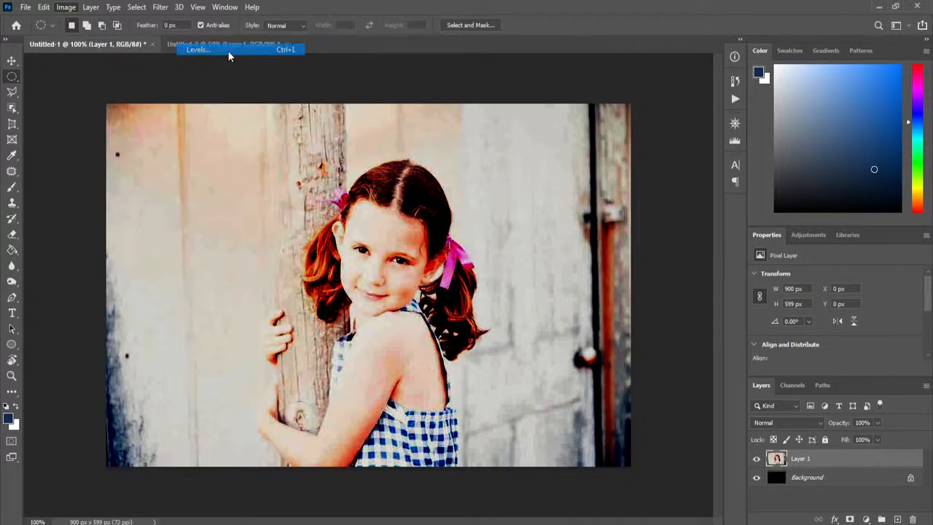
drag(618, 114, 171, 140)
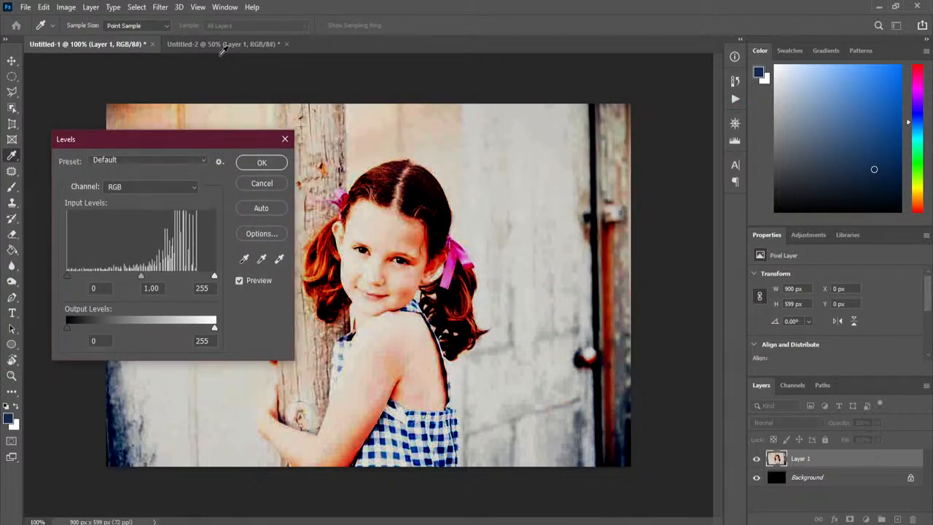
Show the Histogram again and float it over the photo beside the girl's head
click(217, 7)
click(303, 216)
drag(662, 120, 613, 157)
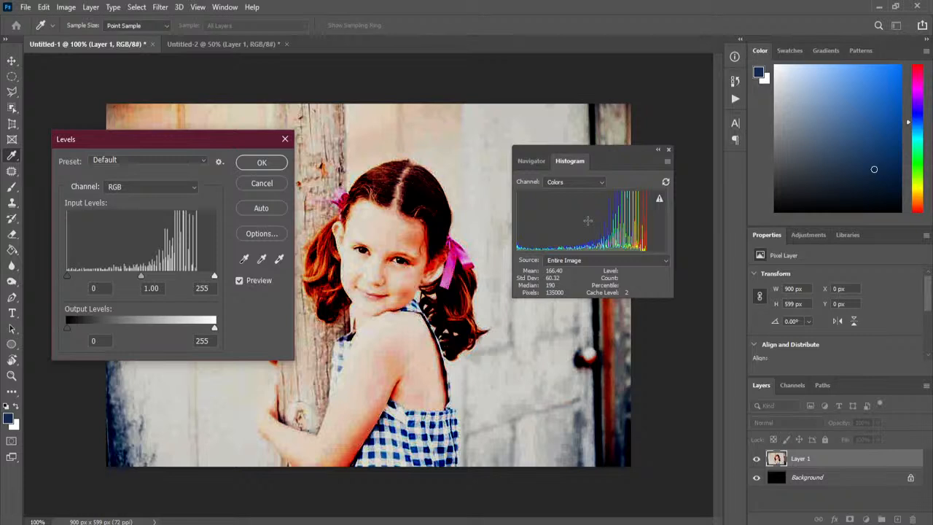
Cancel the Levels adjustment and switch the colour picker display from Hue Cube to Color Wheel
click(925, 51)
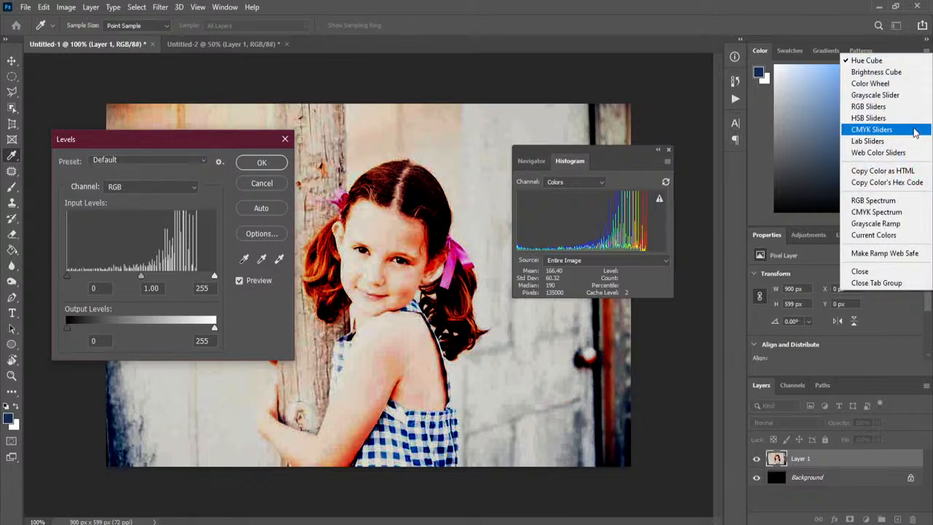
click(868, 61)
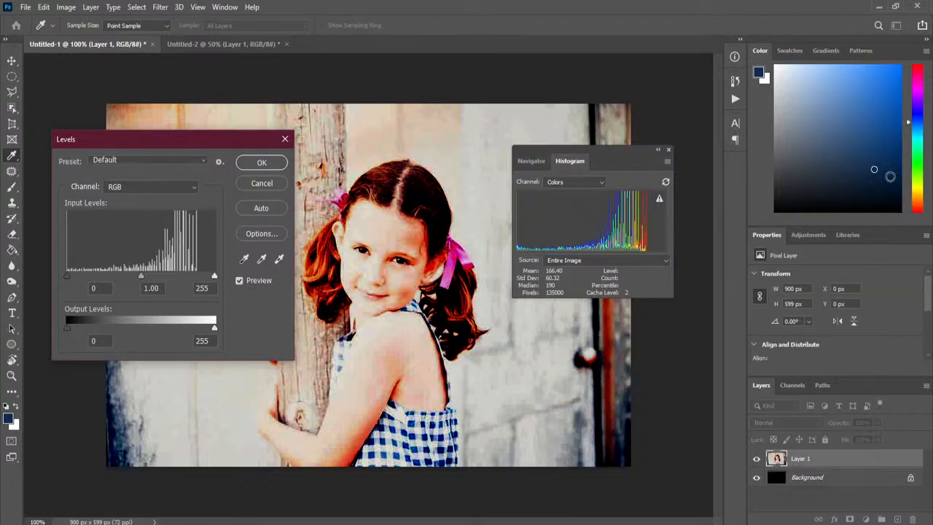
click(926, 51)
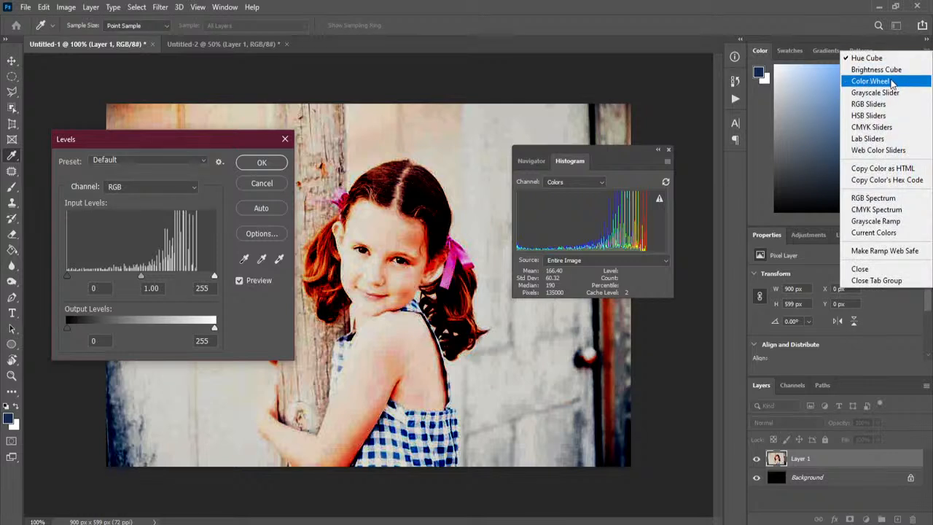
key(Escape)
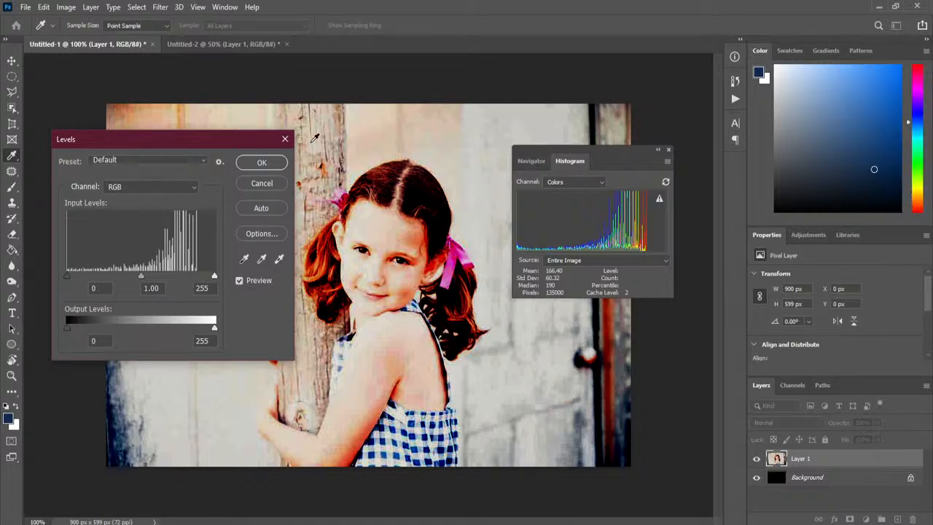
click(261, 183)
key(m)
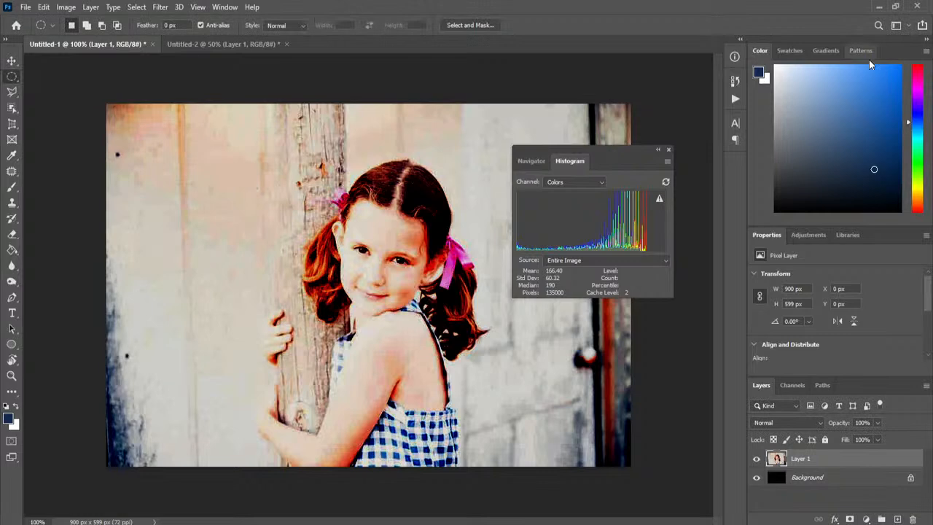
click(926, 51)
click(895, 81)
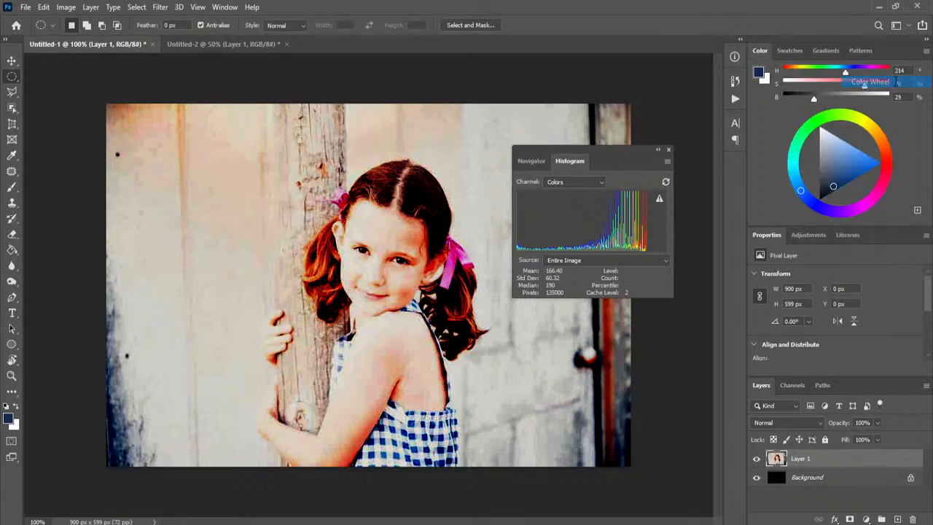
Open Levels for the portrait, try shadow inputs of 180 and 198 and a highlight input of 128, and reset them to 0 and 255
click(65, 7)
mouse_move(73, 39)
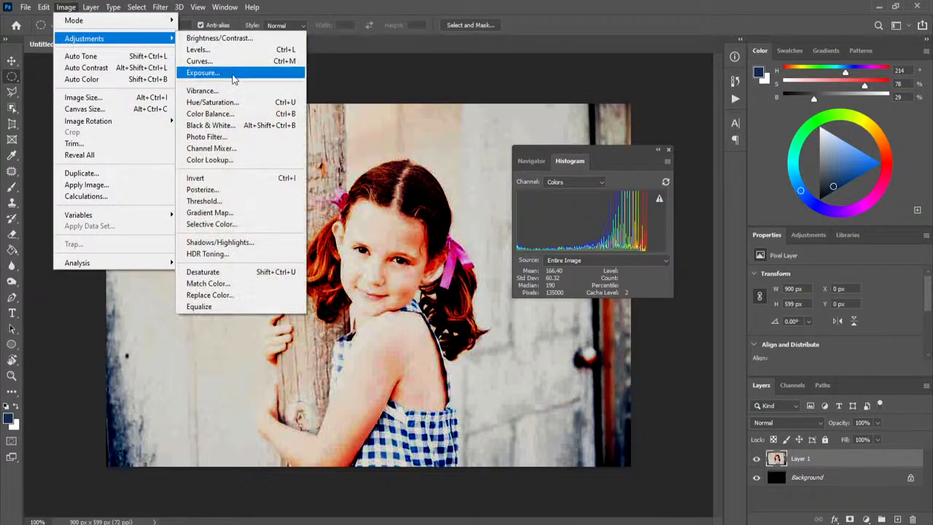
click(199, 49)
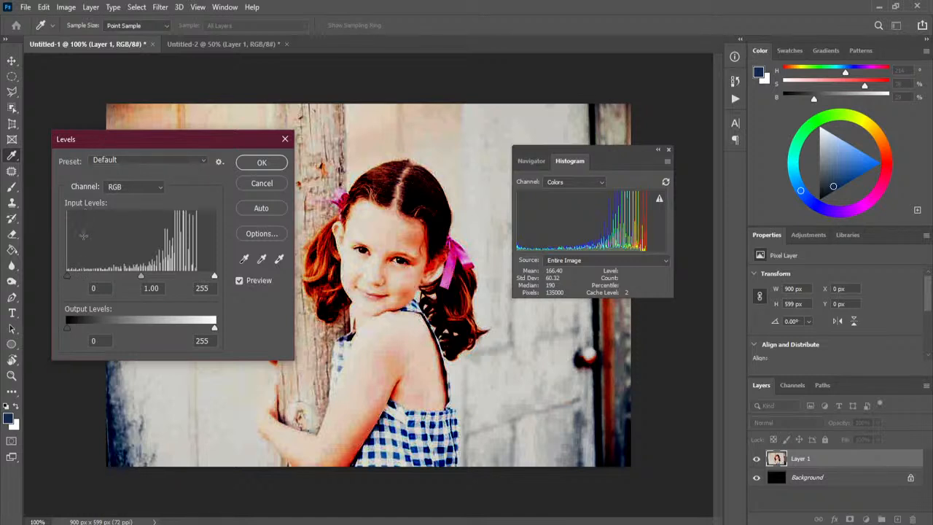
drag(66, 275, 173, 282)
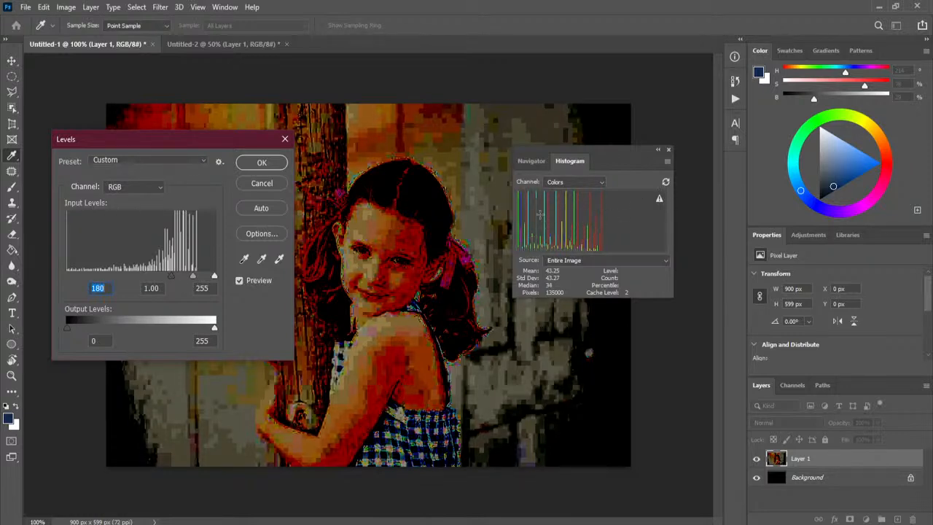
drag(171, 282, 182, 280)
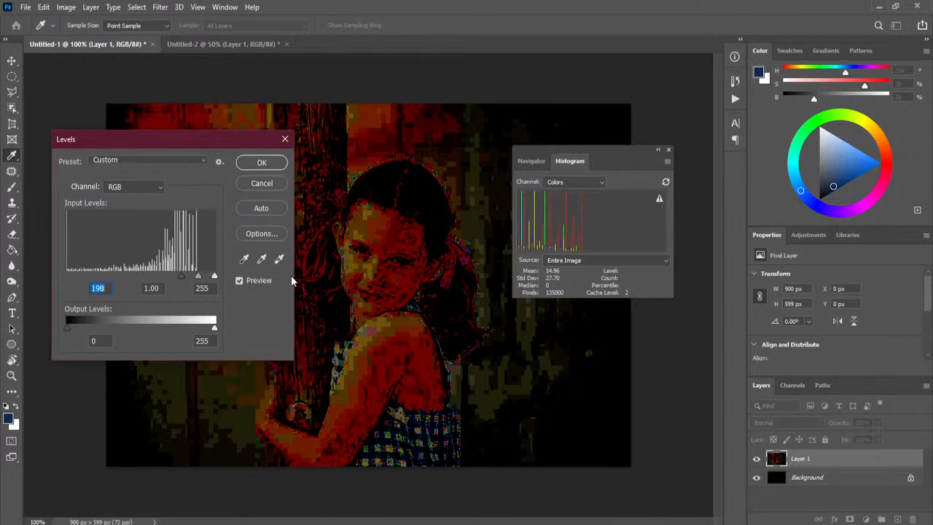
drag(181, 277, 62, 277)
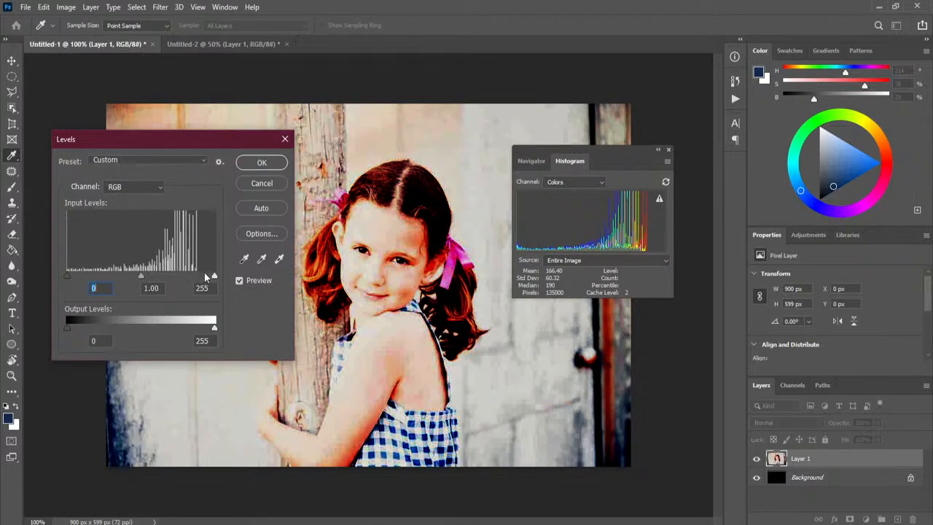
drag(211, 276, 141, 275)
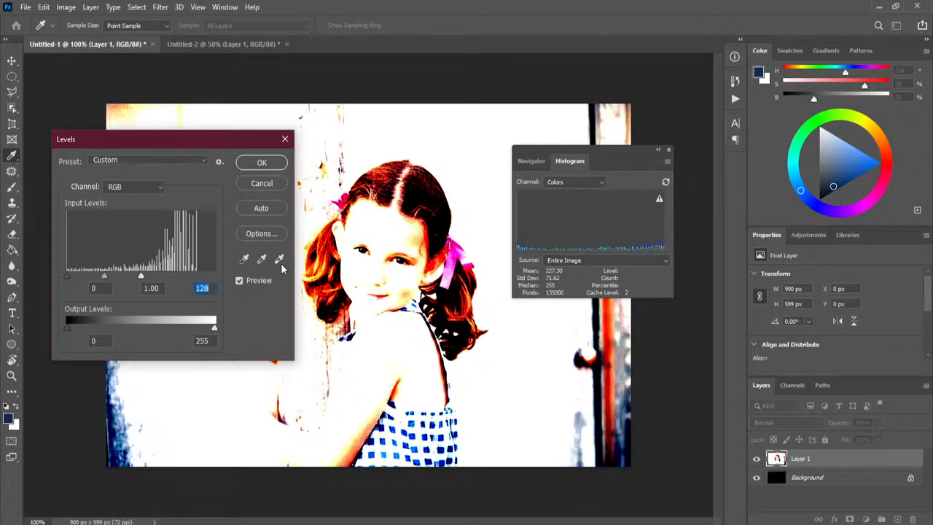
drag(142, 275, 246, 286)
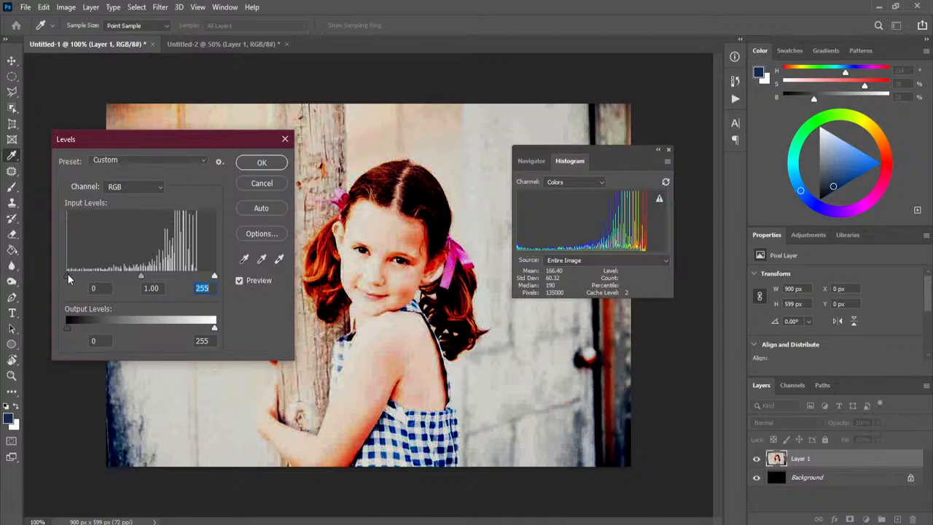
Set the portrait's Levels shadow input to 58 and midtone input to 0.76, keeping the highlight input at 255
drag(66, 275, 83, 276)
mouse_move(215, 276)
mouse_down()
mouse_move(203, 276)
mouse_move(216, 276)
mouse_up()
drag(148, 276, 161, 275)
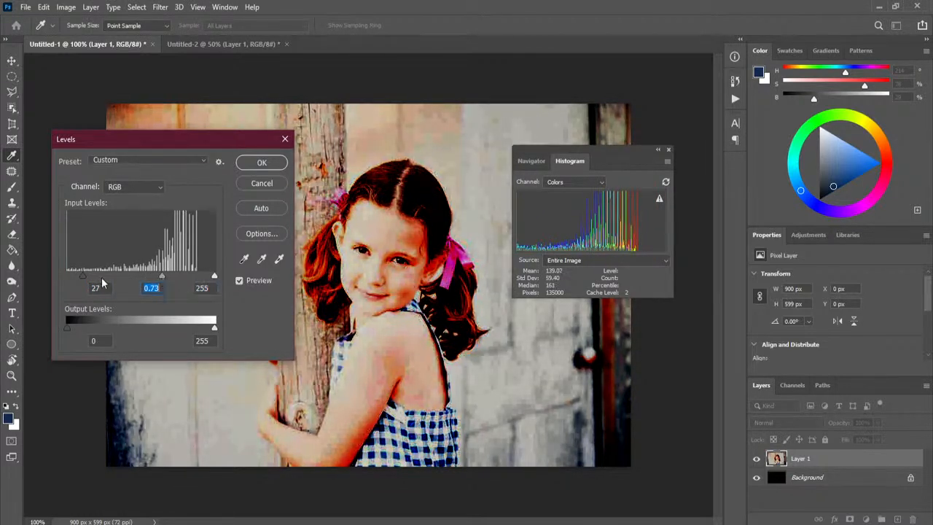
drag(84, 275, 95, 275)
mouse_move(213, 275)
mouse_down()
mouse_move(202, 275)
mouse_move(216, 275)
mouse_up()
drag(94, 275, 99, 276)
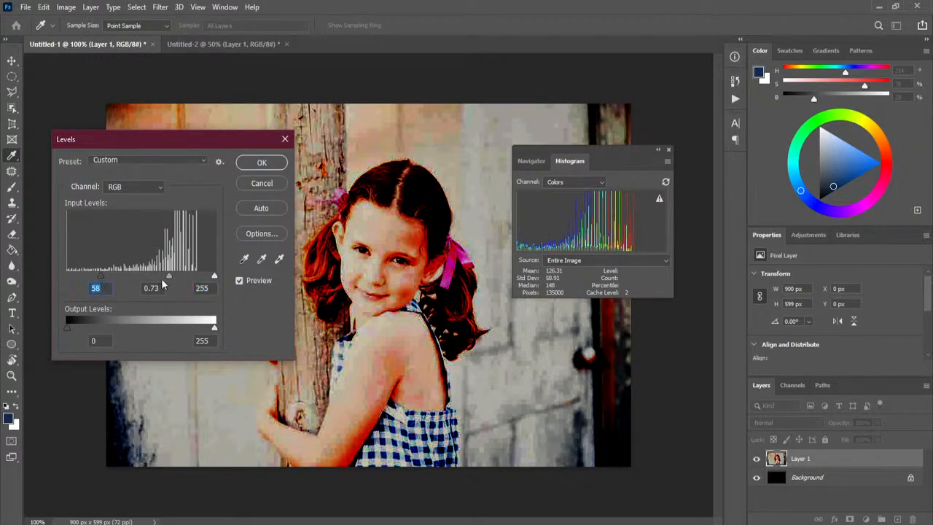
drag(166, 276, 168, 277)
key(Tab)
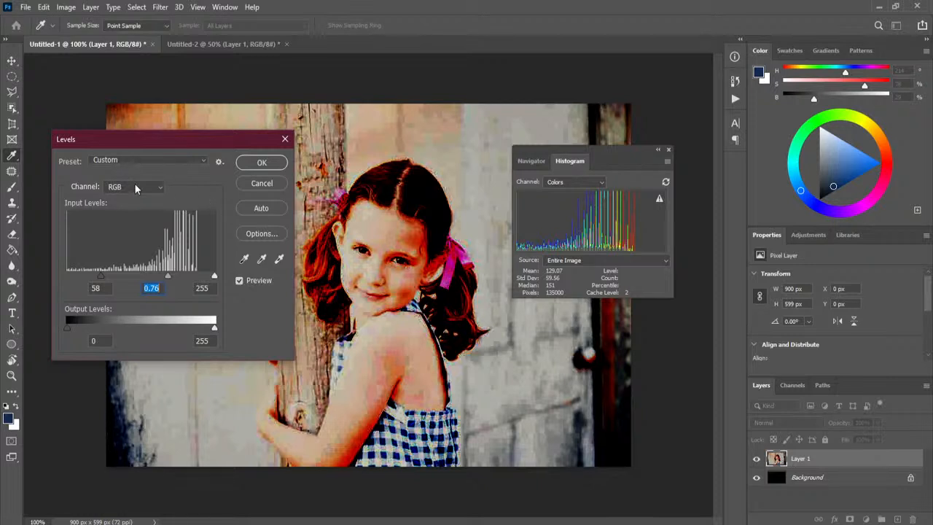
click(65, 9)
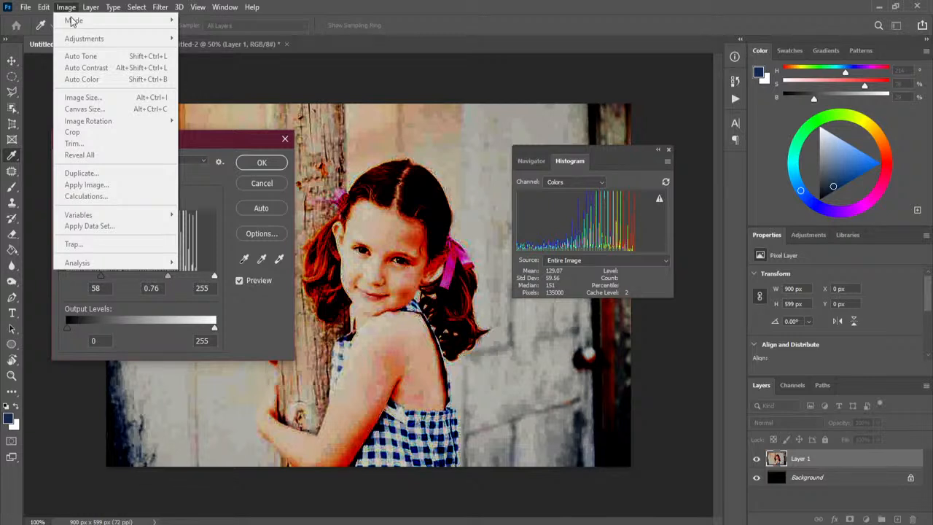
Show the Red channel in Levels and the Histogram, and set its shadow input to 51 and midtone input to 0.9
click(248, 314)
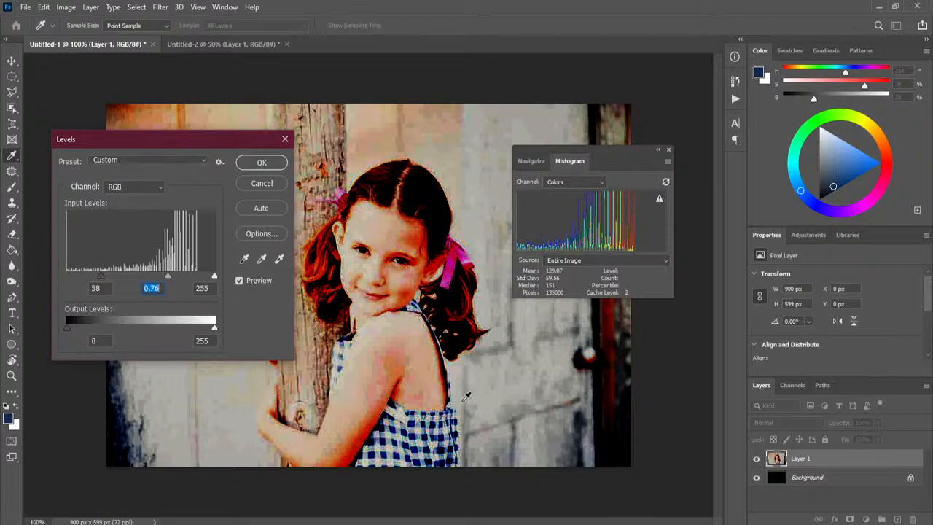
click(145, 188)
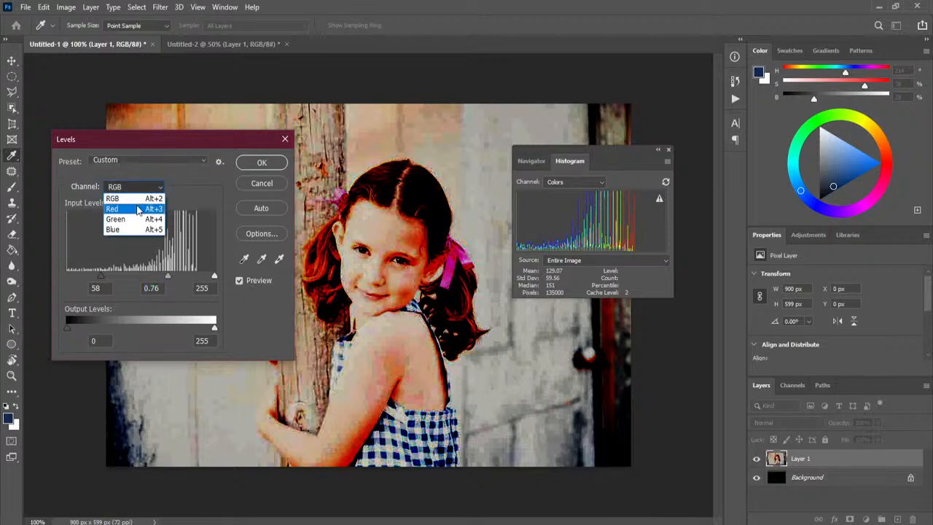
click(139, 209)
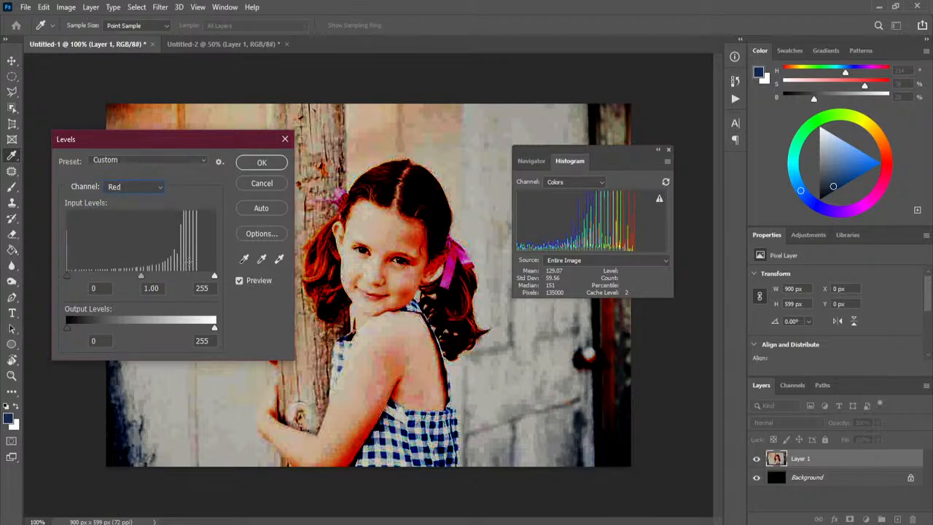
click(568, 182)
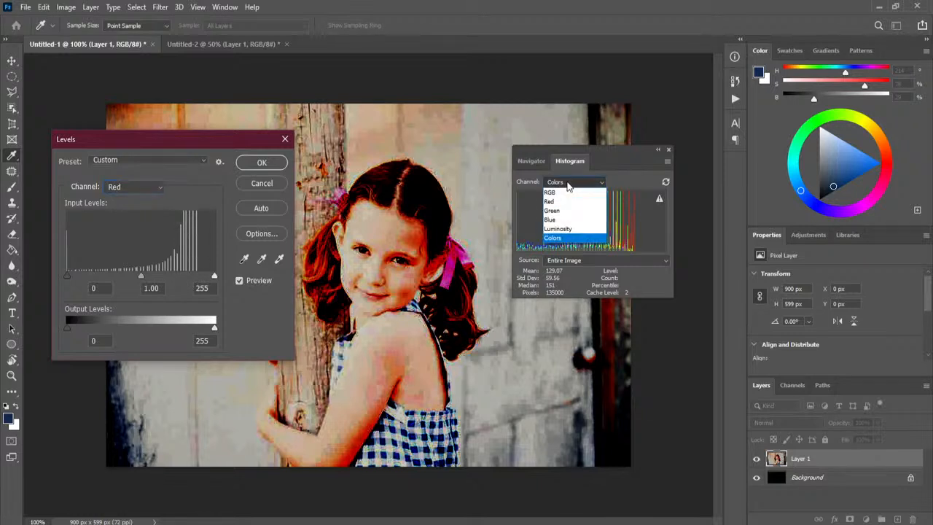
click(567, 201)
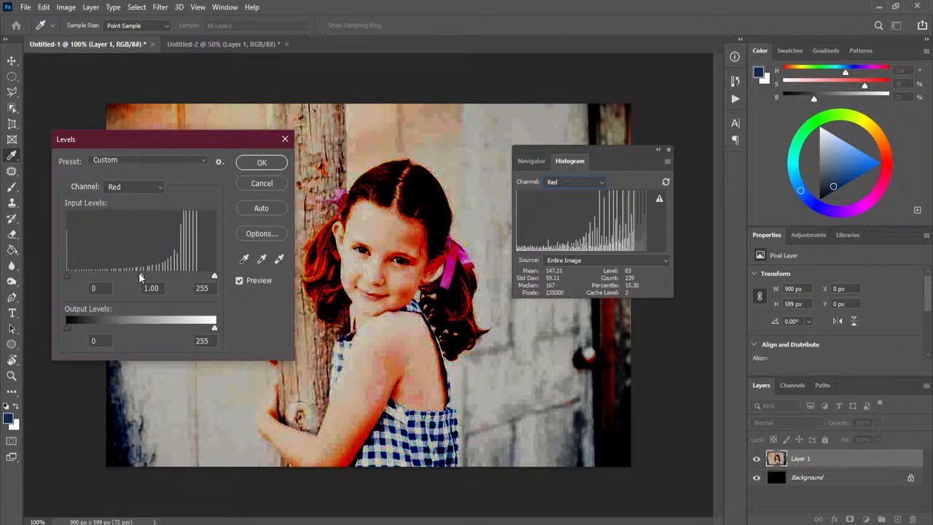
drag(67, 275, 94, 278)
mouse_move(214, 277)
mouse_down()
mouse_move(194, 276)
mouse_move(215, 276)
mouse_up()
click(216, 276)
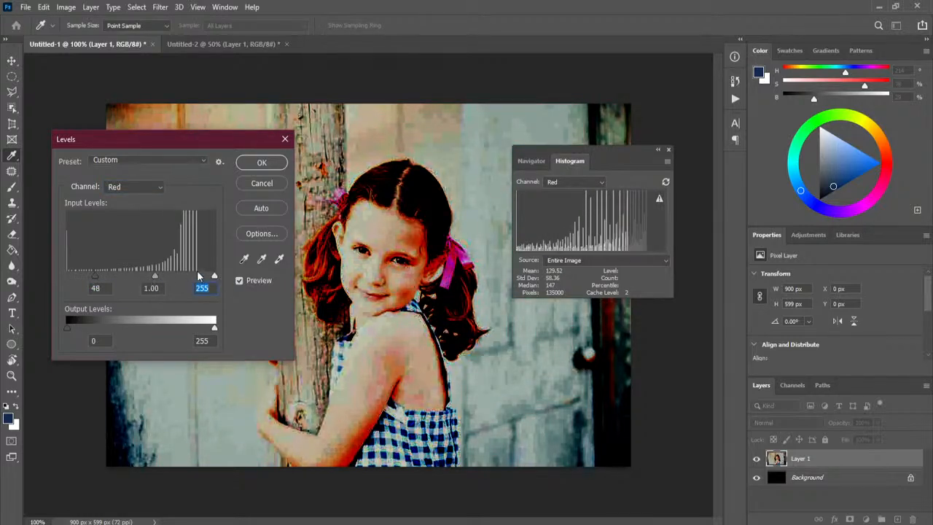
drag(155, 275, 159, 274)
drag(92, 275, 96, 275)
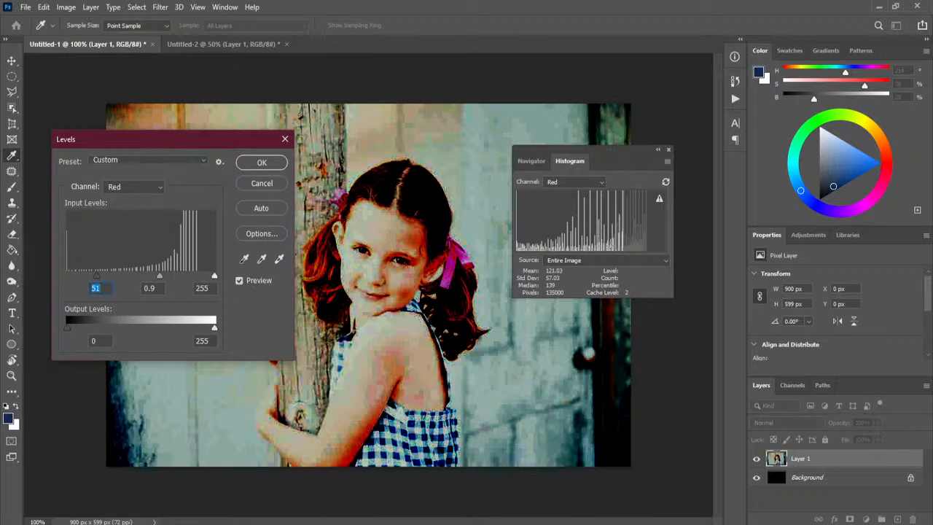
Show the Green channel in Levels and the Histogram, and set its shadow input to 12
click(132, 188)
click(116, 218)
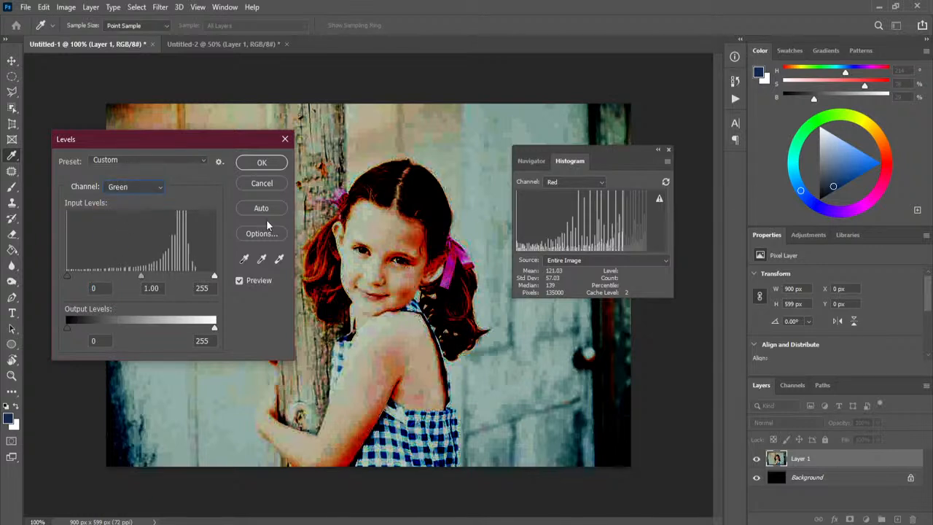
click(585, 183)
click(576, 210)
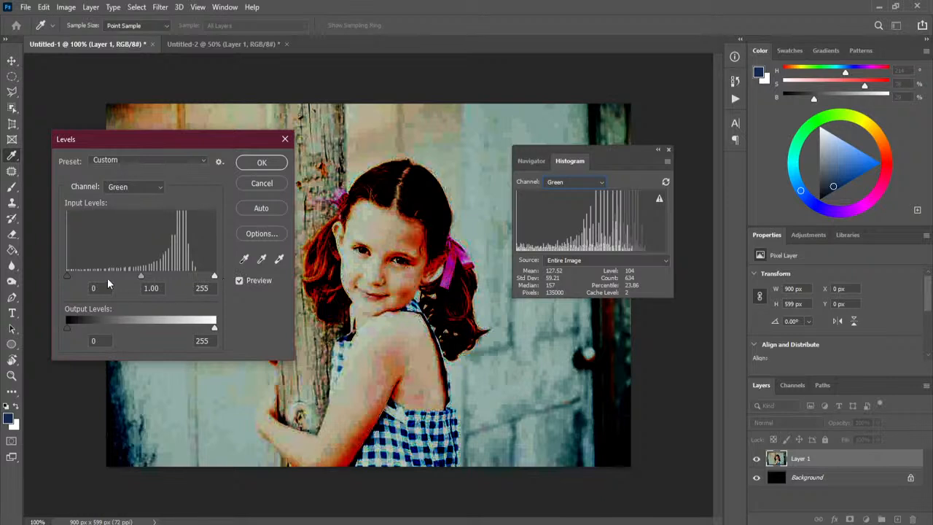
drag(67, 275, 74, 276)
Show the Blue channel in Levels and the Histogram, and set its shadow input to 11
click(154, 185)
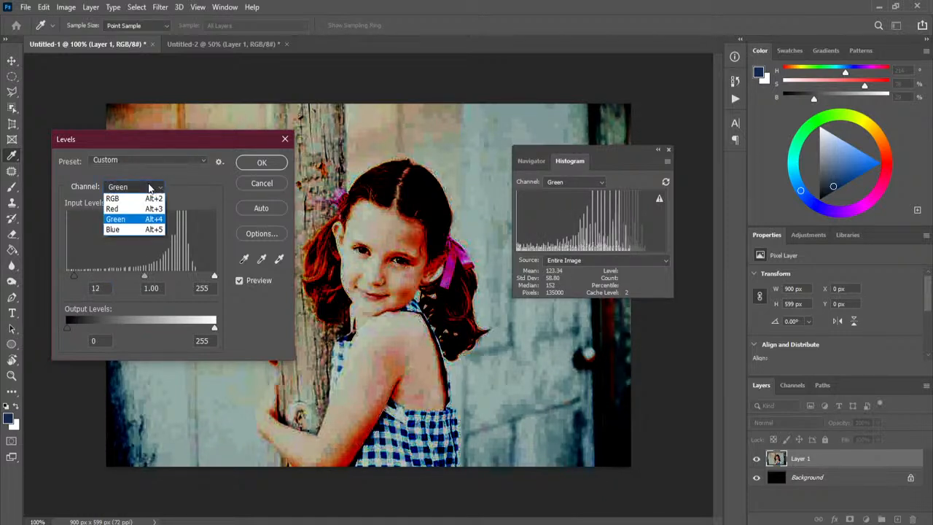
click(135, 229)
click(555, 182)
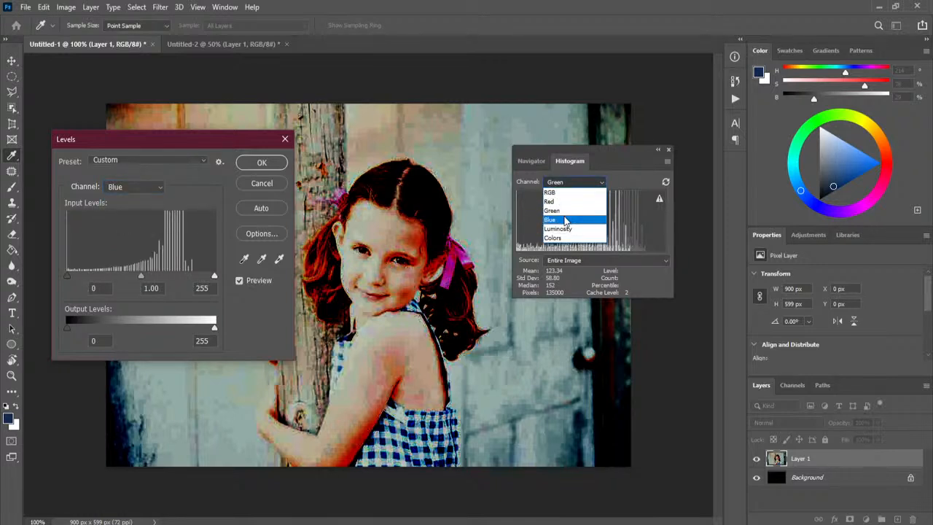
click(566, 220)
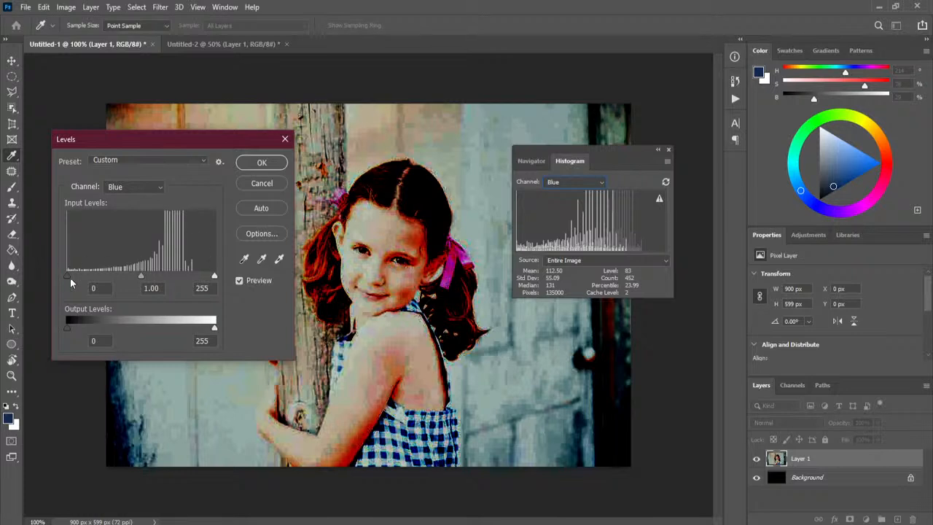
drag(69, 277, 73, 283)
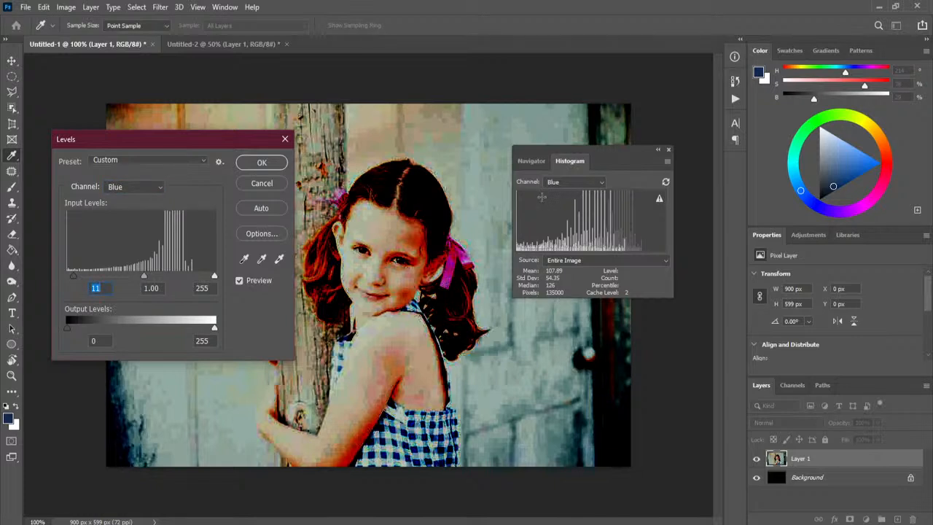
Return the Levels dialog to the composite RGB channel, leaving the Histogram on Blue
click(144, 188)
click(144, 188)
click(566, 182)
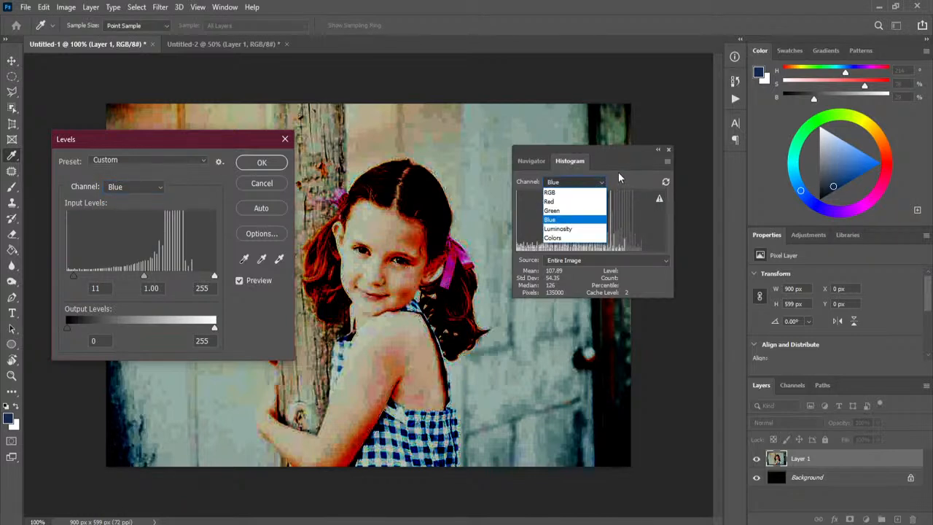
click(619, 176)
click(143, 191)
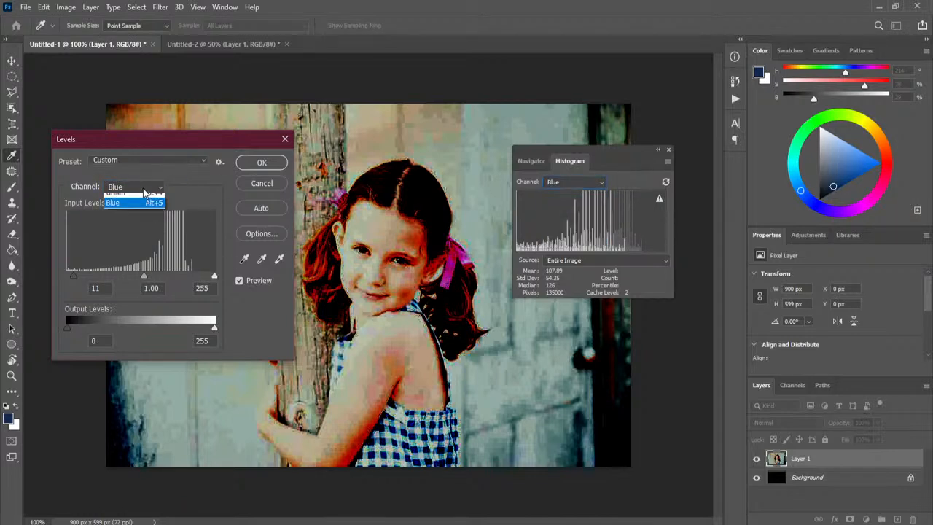
click(144, 206)
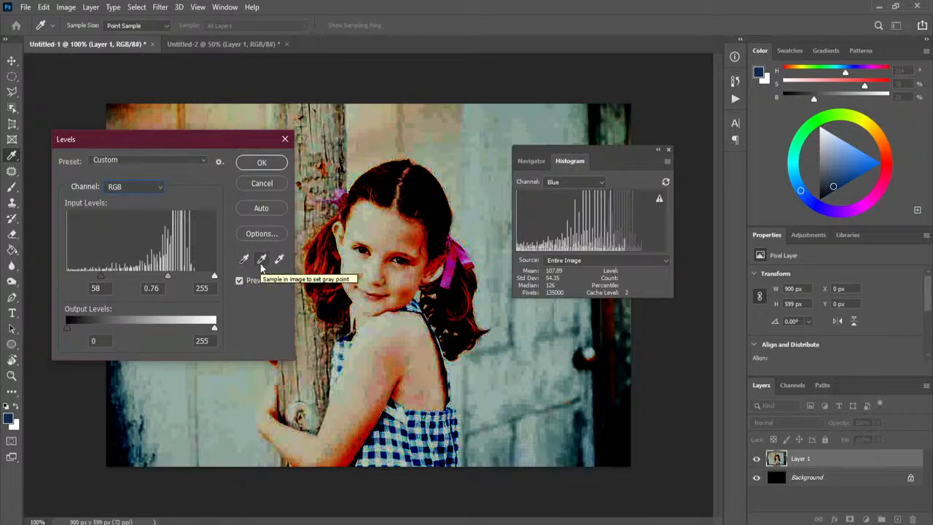
Sample the girl's pigtail beside her face as the white point in Levels
click(325, 261)
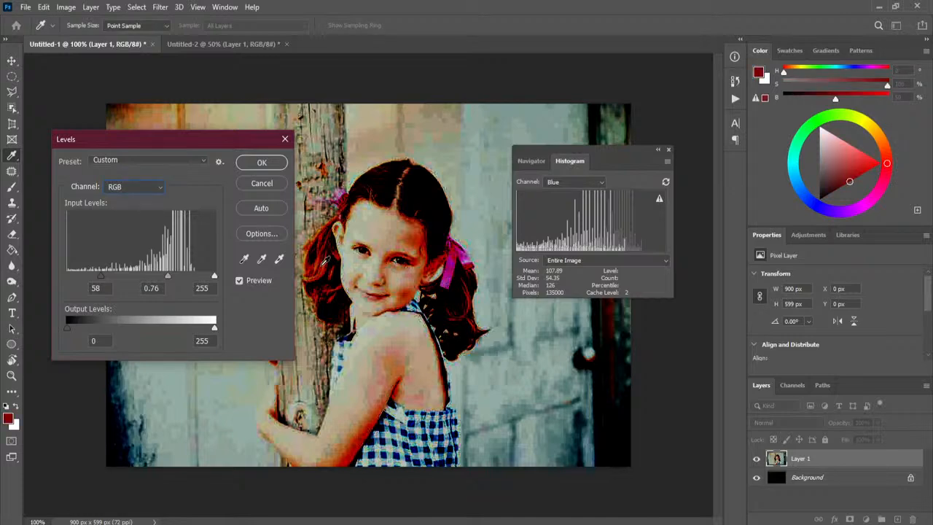
click(278, 258)
click(328, 257)
click(328, 259)
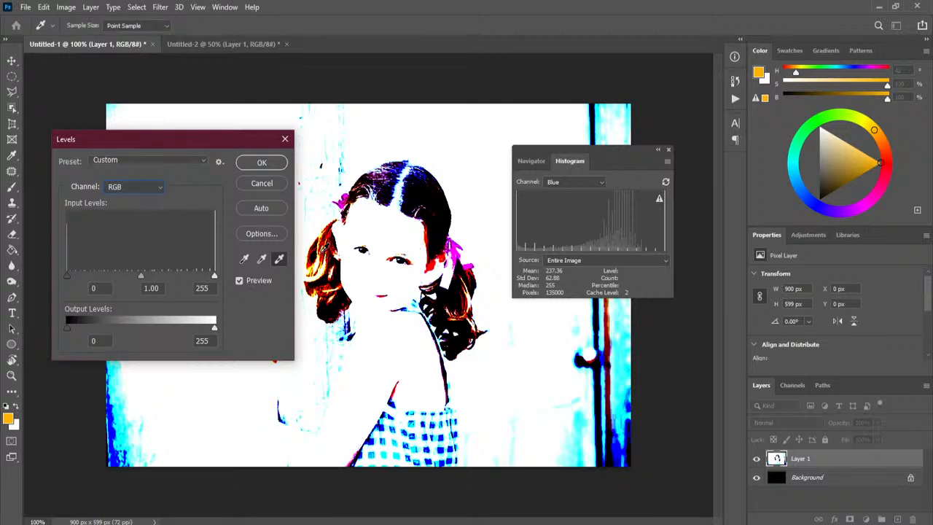
Sample the girl's pigtail as the black point and the hair beside her face as the gray point, and cancel Levels
click(246, 259)
click(325, 312)
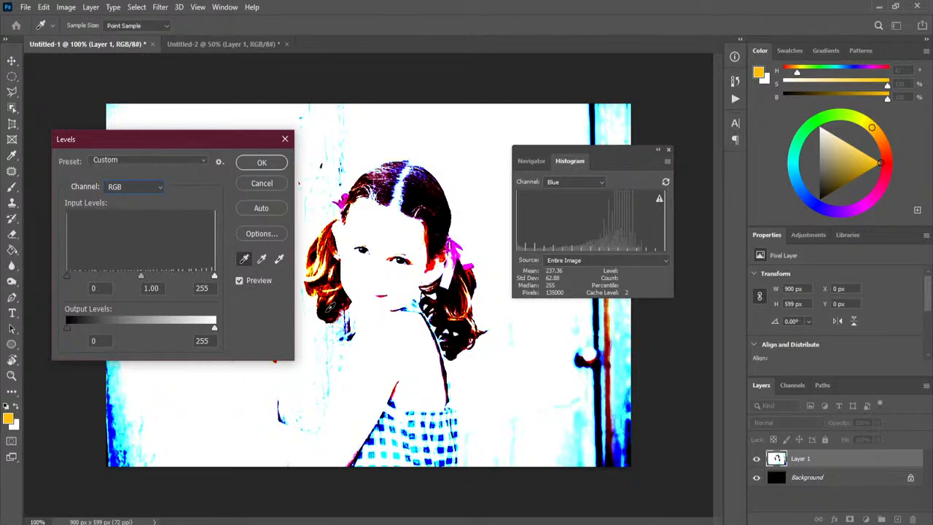
click(261, 260)
click(338, 268)
click(343, 261)
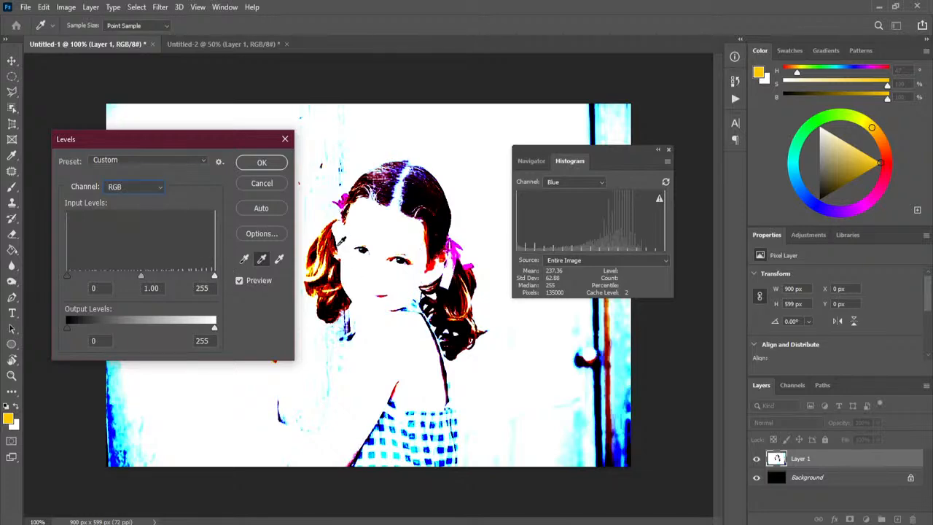
click(261, 183)
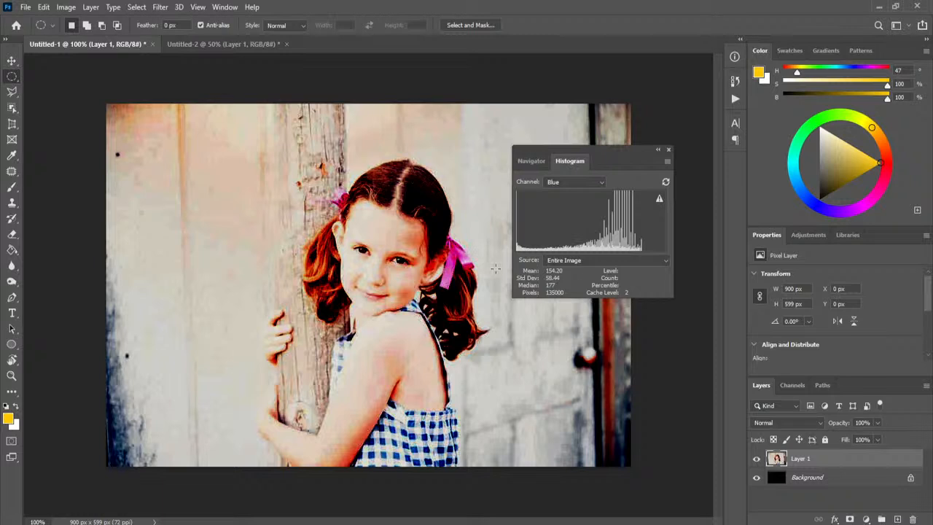
Close the floating Histogram and open Levels for the cathedral photo in Untitled-2
click(669, 150)
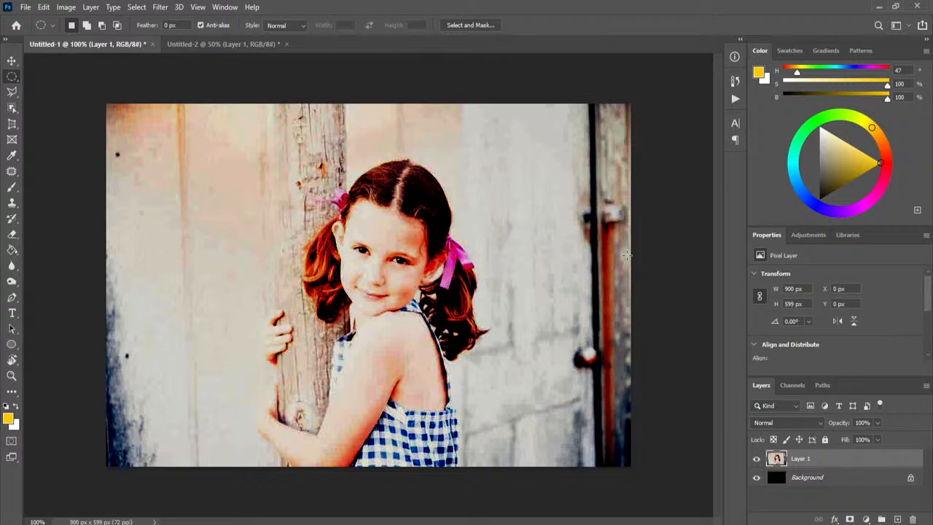
click(245, 45)
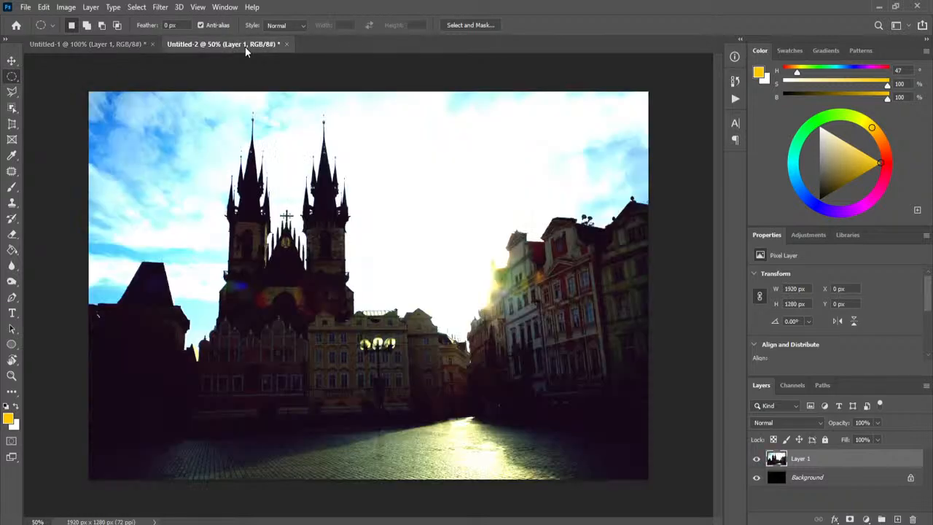
click(59, 7)
mouse_move(91, 38)
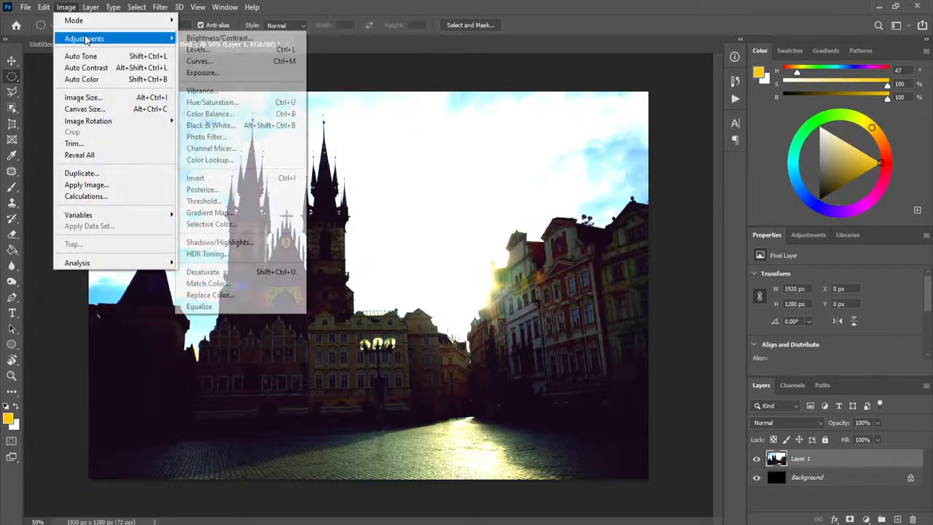
click(213, 50)
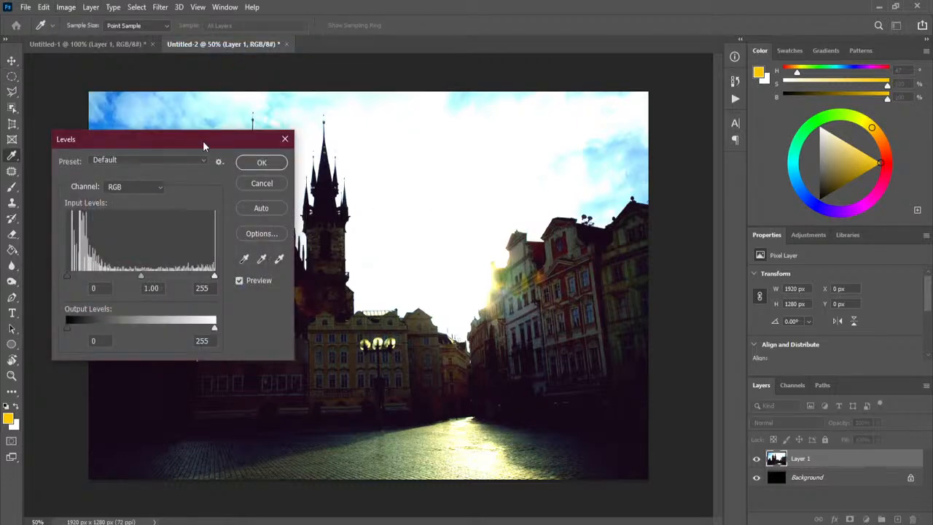
Show the Histogram again and move it and the Levels dialog higher over the cathedral photo
click(230, 7)
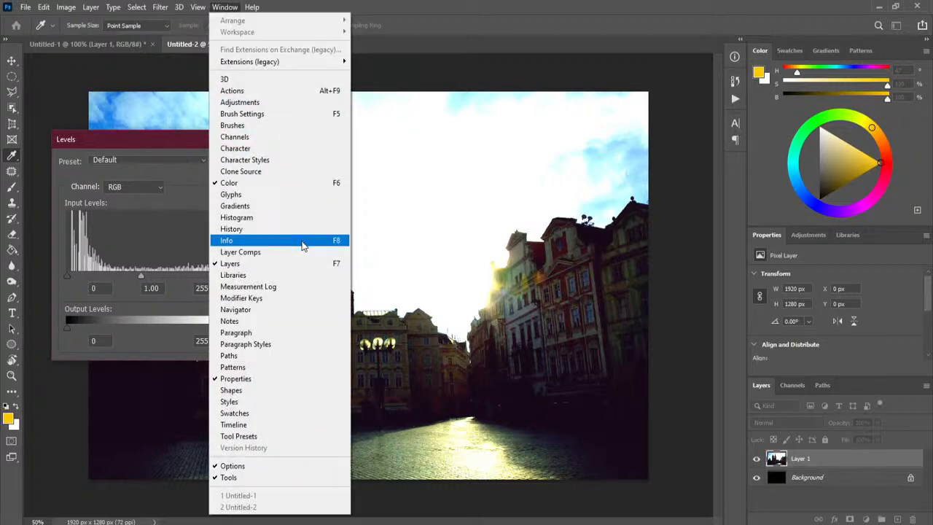
click(299, 217)
drag(586, 155, 604, 94)
drag(220, 137, 199, 90)
Show the Red channel in Levels and the Histogram, and set its inputs to shadow 0, midtone 2.14 and highlight 224
click(106, 140)
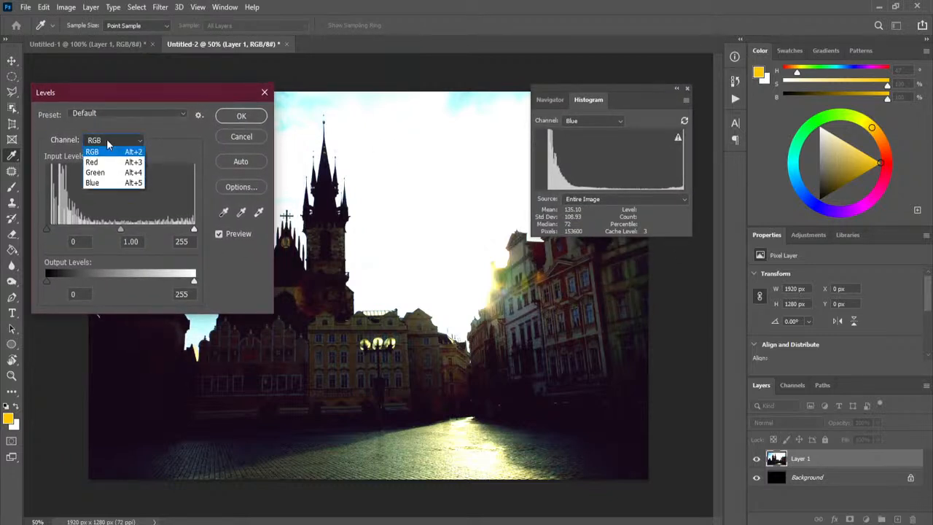
click(95, 152)
click(597, 119)
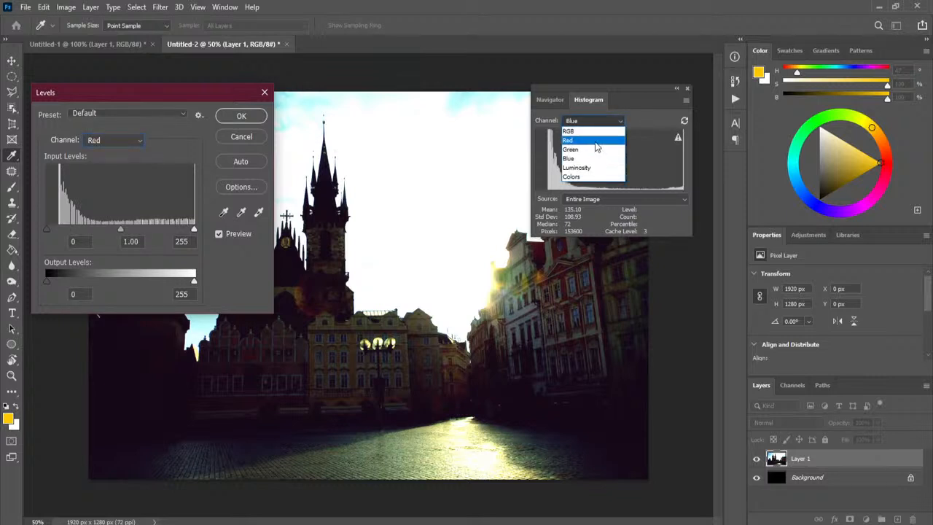
click(594, 144)
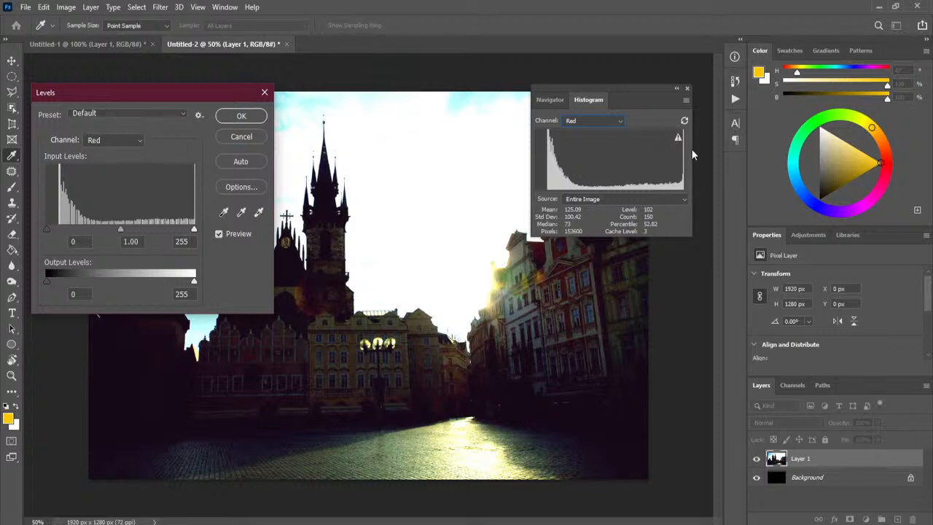
drag(48, 227, 55, 229)
click(44, 229)
mouse_move(191, 229)
mouse_down()
mouse_move(153, 228)
mouse_move(176, 233)
mouse_up()
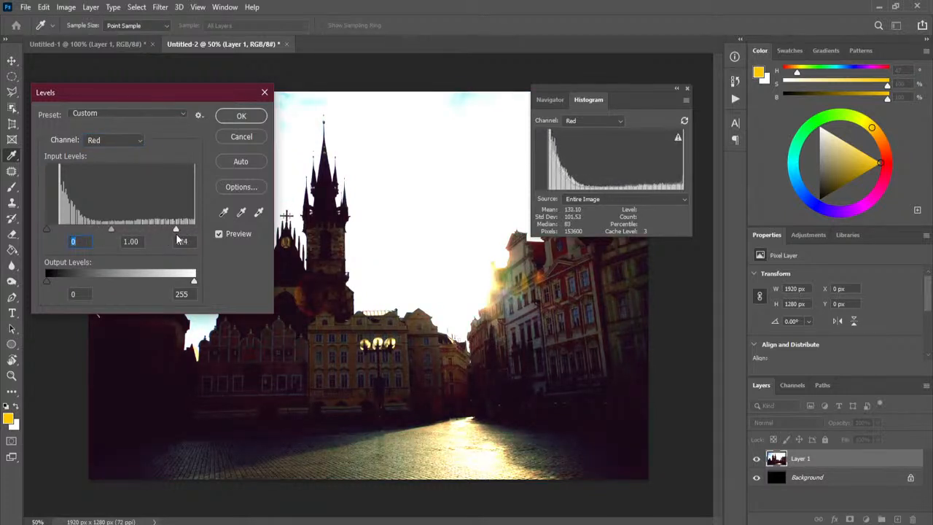
drag(110, 231, 76, 227)
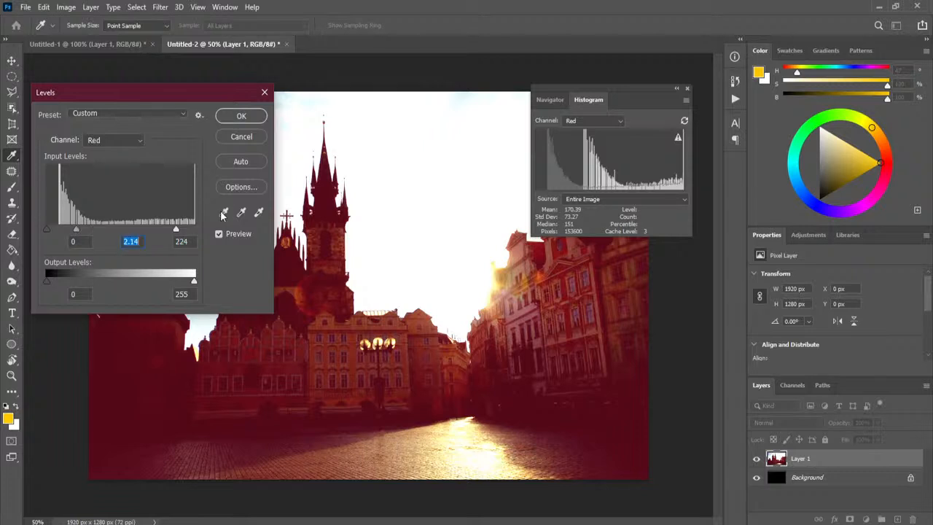
Show the Green channel in Levels and the Histogram, and set its highlight input to 211 and midtone input to 2.34
click(120, 136)
click(109, 173)
click(586, 121)
click(576, 140)
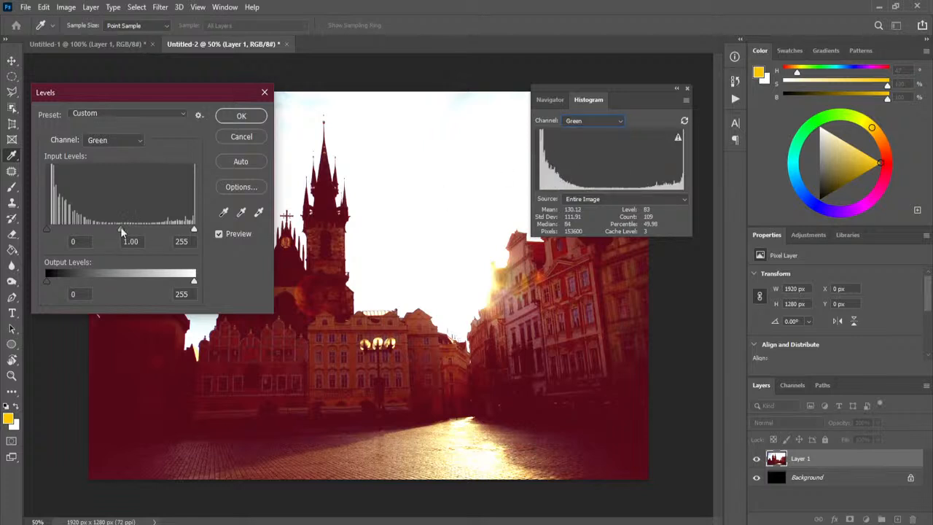
drag(194, 229, 168, 229)
drag(108, 228, 71, 229)
Show the Blue channel in Levels and the Histogram, and set its highlight input to 153 and midtone input to 1.56
click(113, 140)
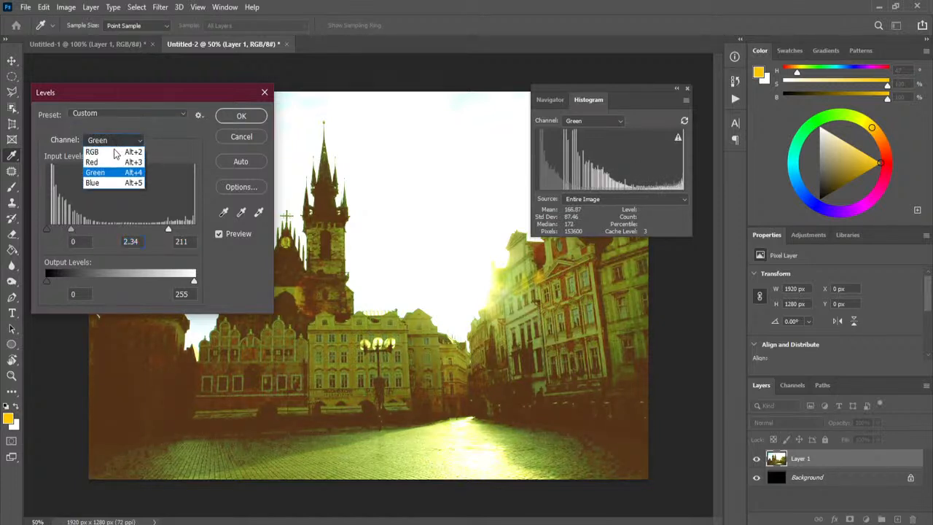
click(109, 183)
click(582, 121)
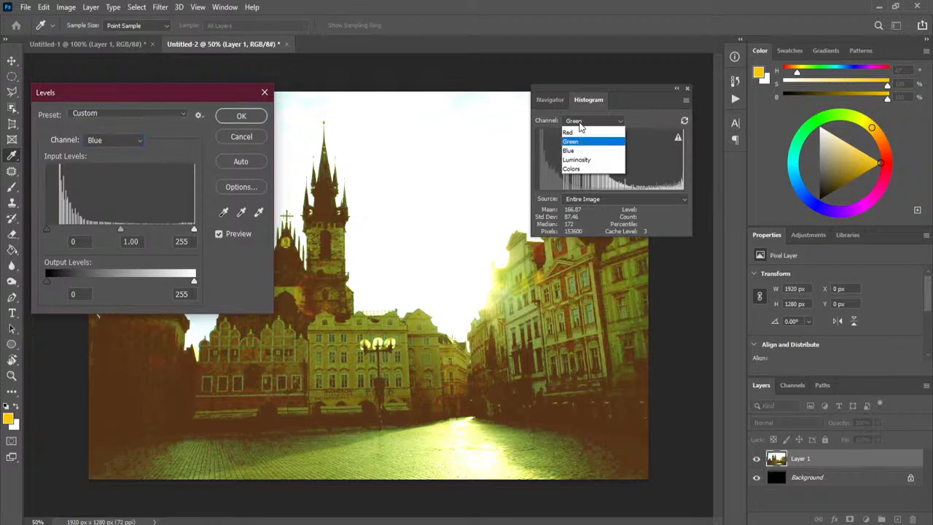
click(579, 158)
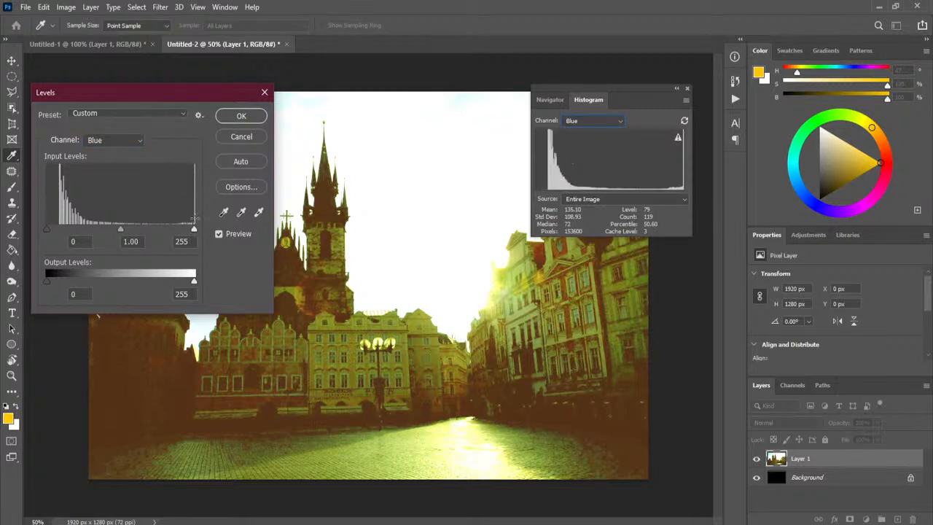
drag(193, 229, 76, 228)
drag(142, 231, 134, 230)
drag(75, 231, 77, 230)
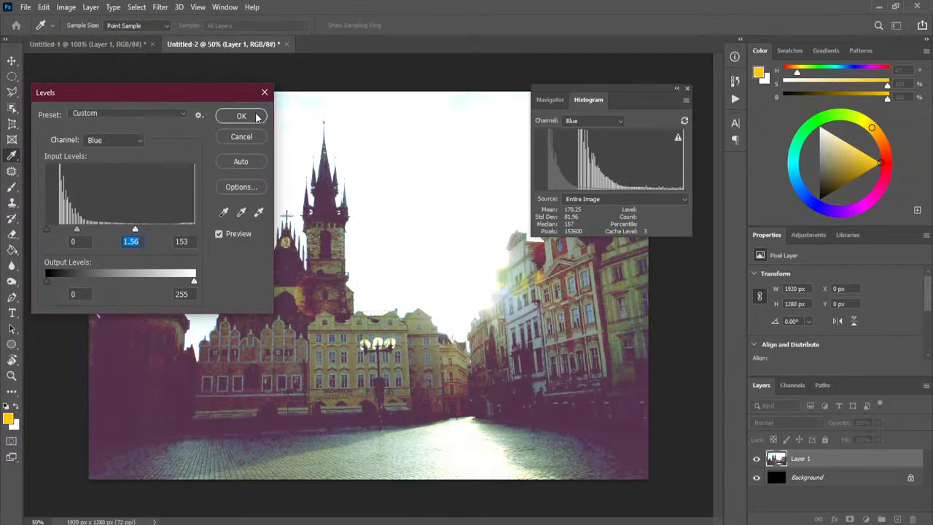
Show the RGB channel in Levels and the Histogram, and set the shadow input to 21, keeping the highlight input at 255
click(125, 145)
click(127, 152)
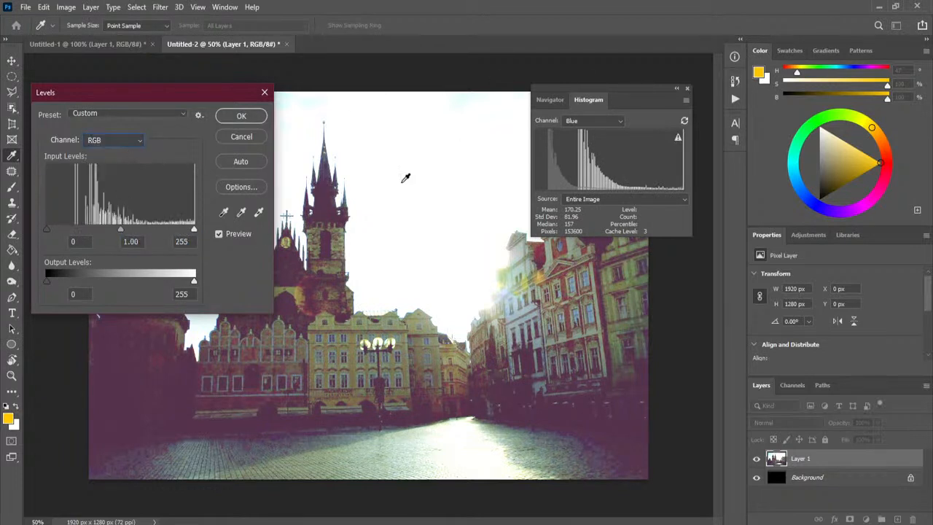
click(590, 121)
click(592, 132)
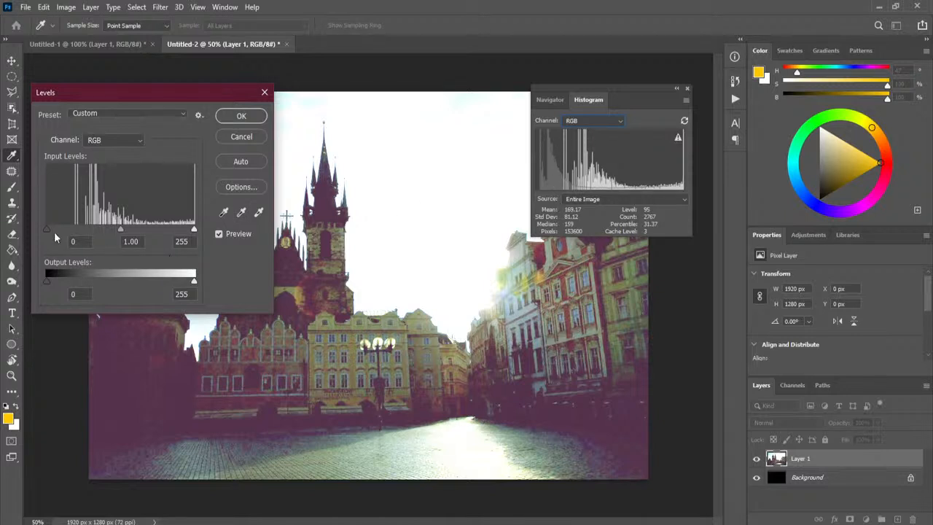
drag(46, 228, 57, 230)
mouse_move(194, 232)
mouse_down()
mouse_move(183, 231)
mouse_move(194, 231)
mouse_up()
mouse_move(58, 228)
mouse_down()
mouse_move(51, 229)
mouse_move(58, 230)
mouse_up()
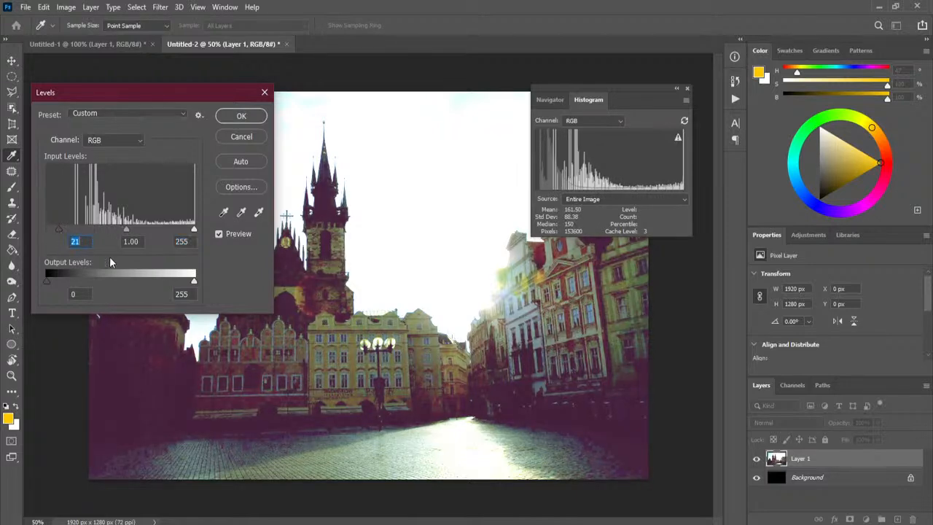
Shift the Levels dialog slightly and try out the shadow and highlight output levels, returning them to 0 and 255
mouse_move(174, 96)
mouse_down()
mouse_move(236, 330)
mouse_move(224, 311)
mouse_move(206, 122)
mouse_move(191, 100)
mouse_up()
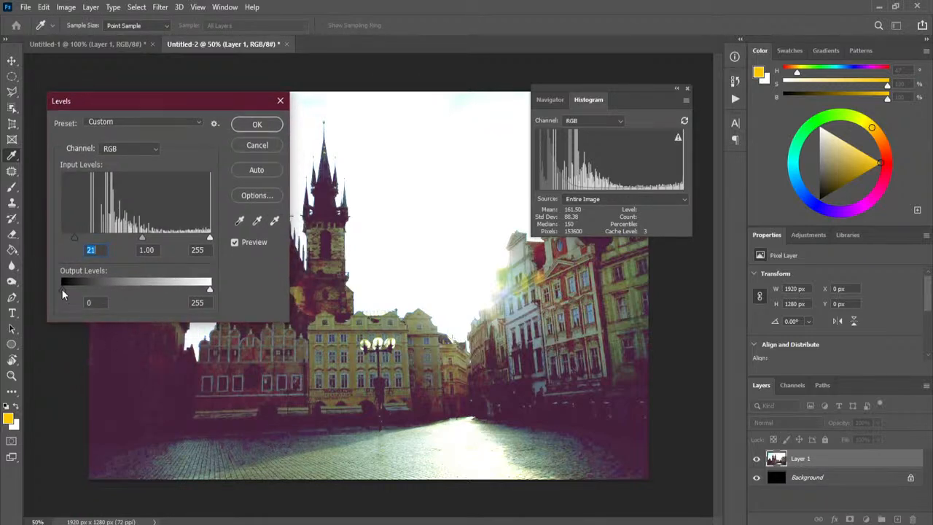
mouse_move(62, 289)
mouse_down()
mouse_move(75, 289)
mouse_move(62, 290)
mouse_up()
mouse_move(209, 290)
mouse_down()
mouse_move(151, 290)
mouse_move(218, 295)
mouse_up()
mouse_move(62, 290)
mouse_down()
mouse_move(74, 290)
mouse_move(53, 286)
mouse_up()
Apply the Find Dark & Light Colors algorithm through the Levels auto color correction options
click(254, 197)
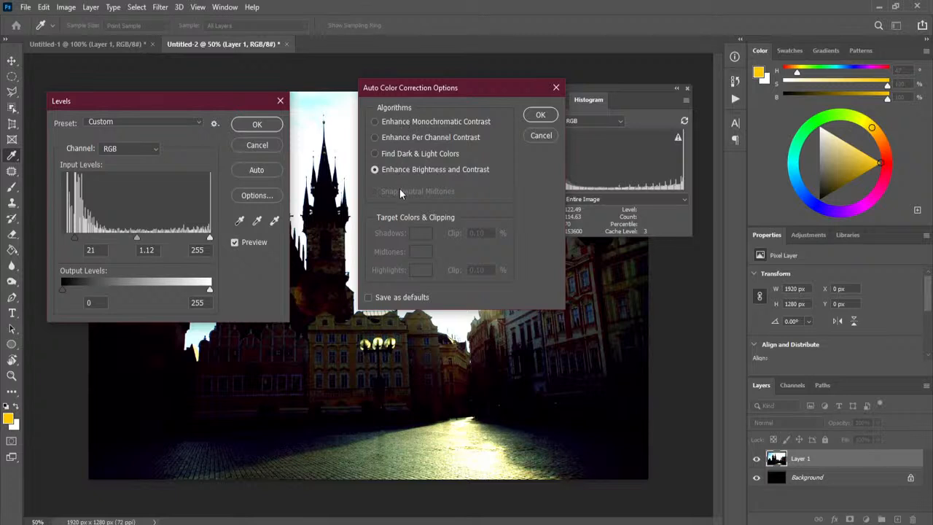
click(438, 153)
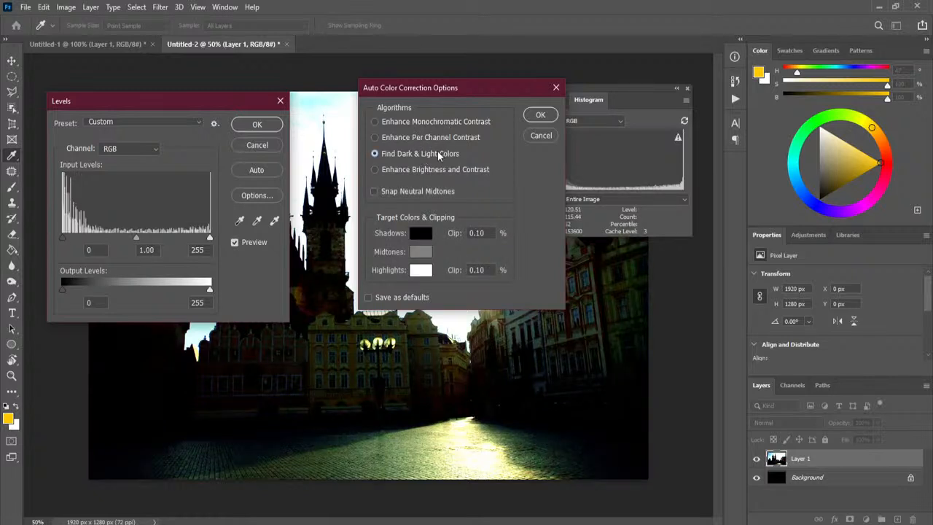
click(535, 114)
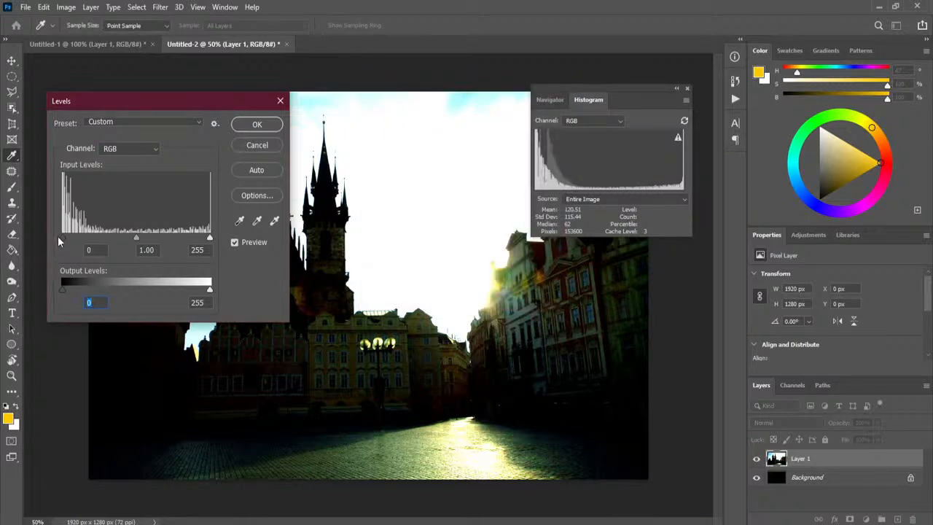
Set the RGB highlight input to 148, midtone input to 1.2 and shadow output to 16, and apply Levels to the cathedral photo
mouse_move(64, 242)
mouse_down()
mouse_move(75, 242)
mouse_move(58, 243)
mouse_up()
drag(210, 238, 100, 242)
mouse_move(207, 289)
mouse_down()
mouse_move(167, 290)
mouse_move(222, 289)
mouse_up()
mouse_move(69, 288)
mouse_down()
mouse_move(84, 290)
mouse_move(72, 291)
mouse_up()
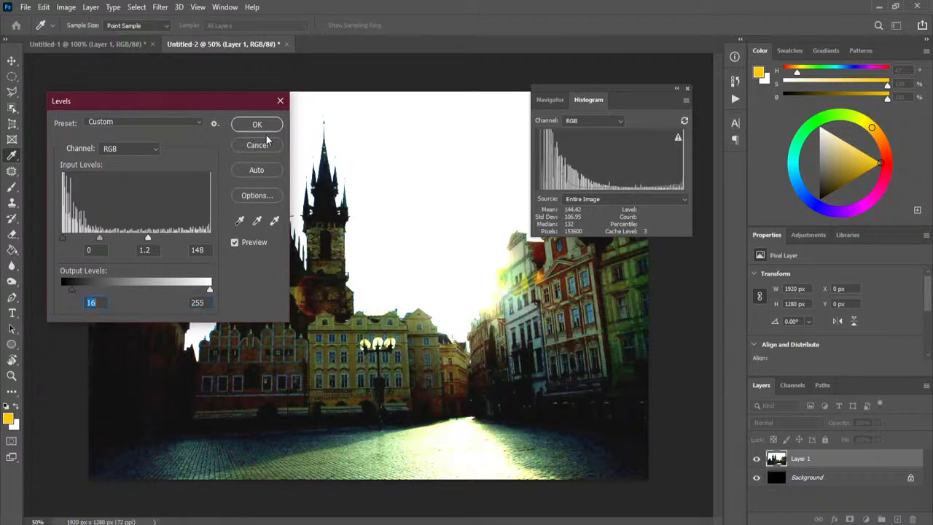
click(257, 125)
key(m)
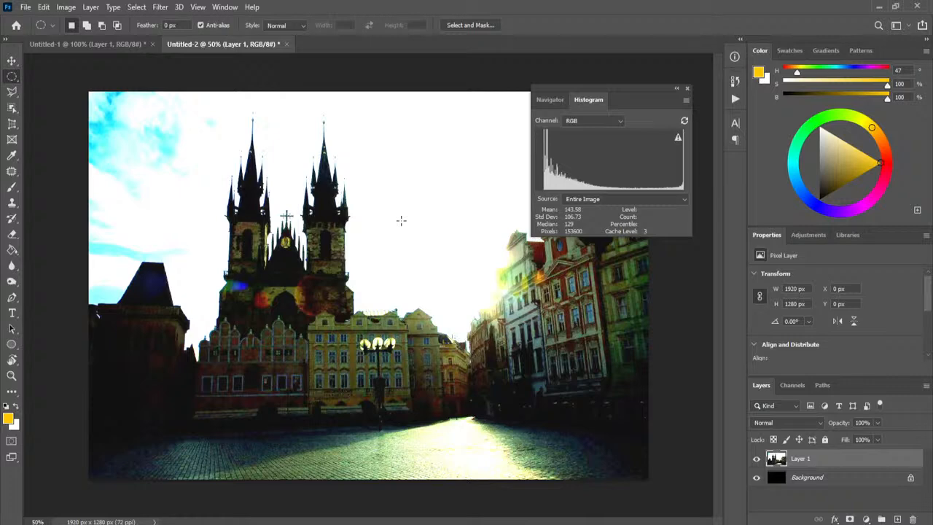
Open Curves for the portrait in Untitled-1, move the dialog clear of the Histogram and keep the Histogram on RGB
click(105, 43)
click(66, 7)
mouse_move(78, 45)
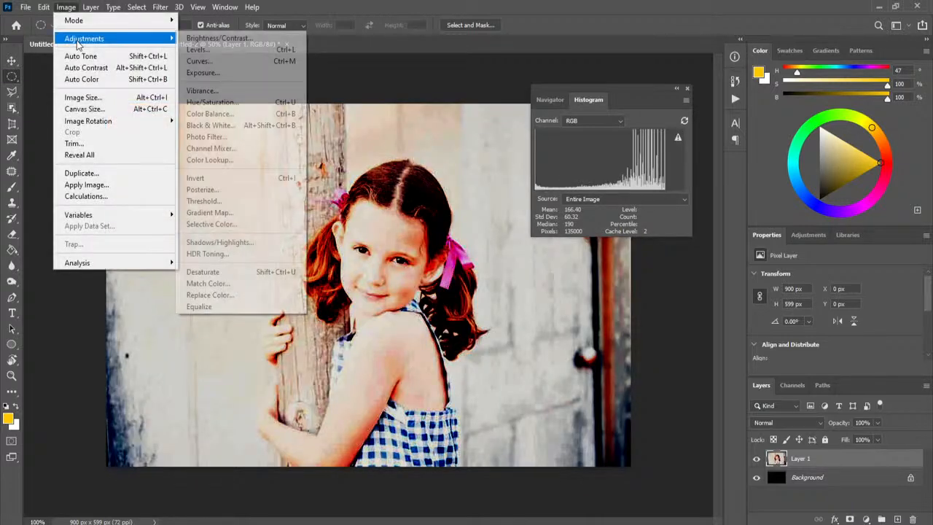
click(246, 62)
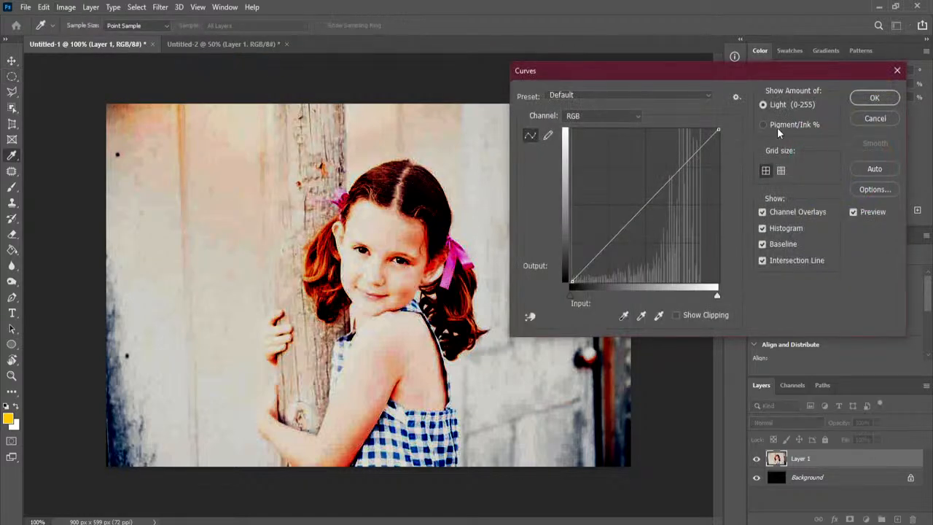
drag(776, 71, 305, 86)
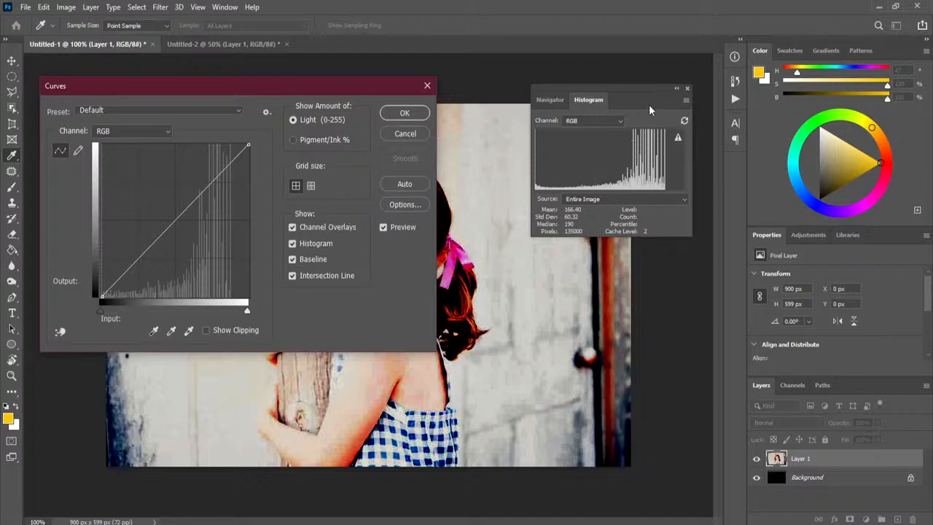
click(594, 123)
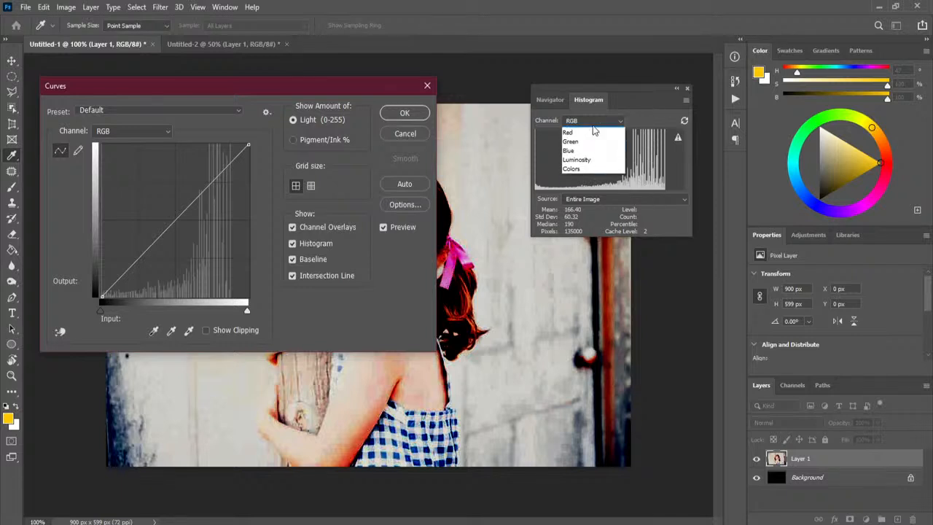
click(594, 124)
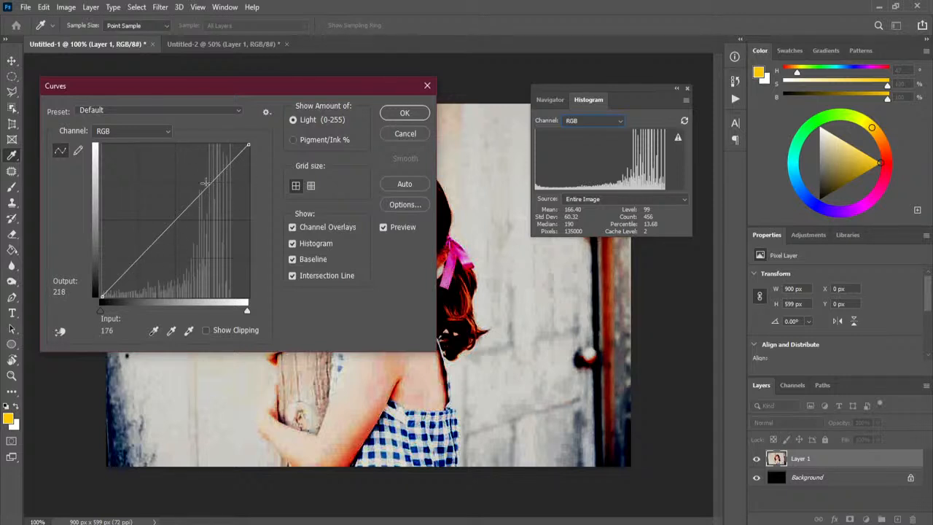
Add a shadow point to the RGB curve and pull it below the baseline at input 58, moving the dialog off the girl's face
click(136, 258)
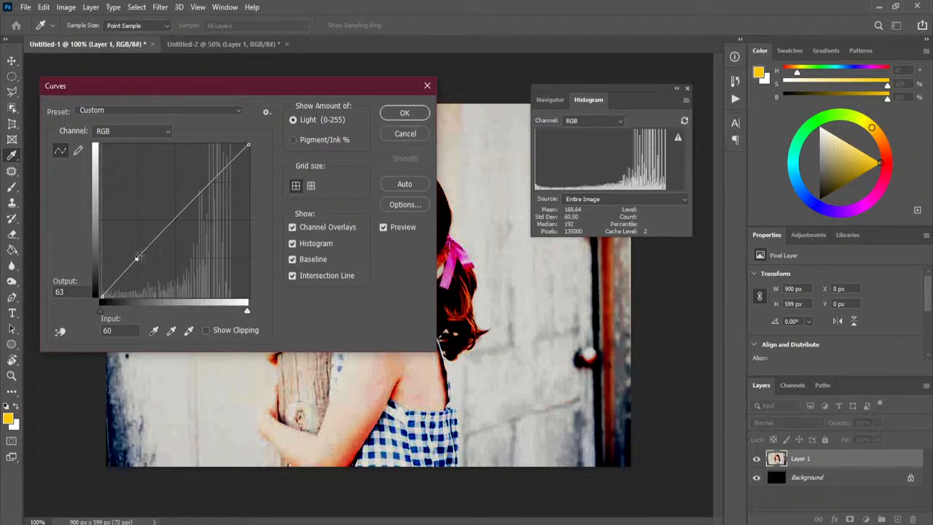
drag(136, 261, 139, 269)
drag(276, 89, 216, 10)
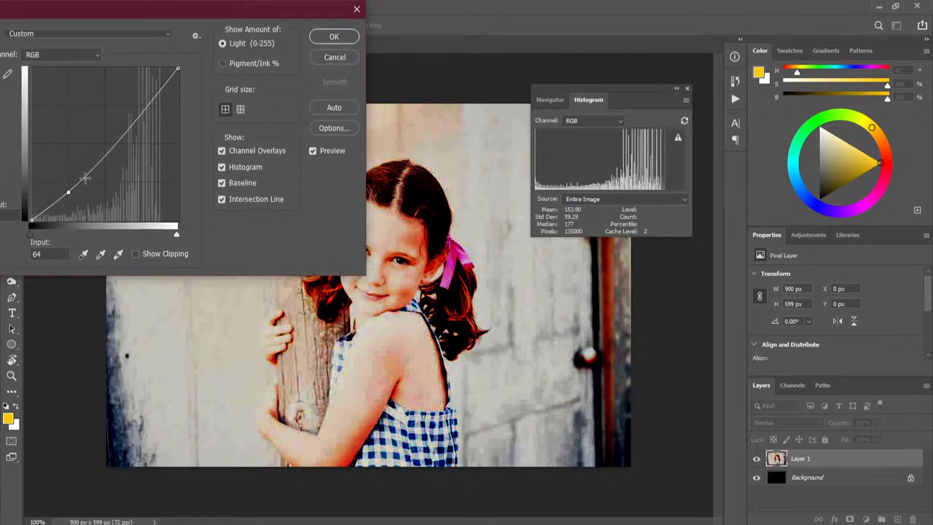
drag(68, 191, 69, 209)
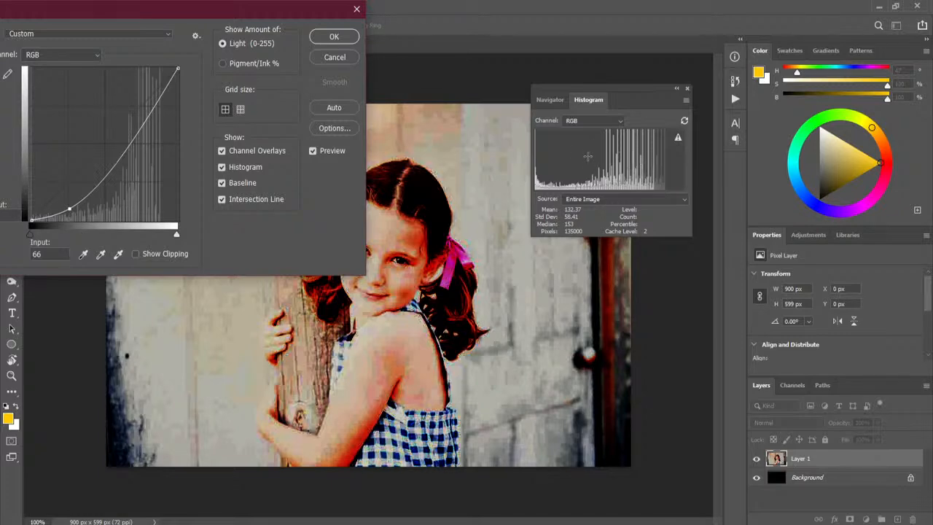
mouse_move(68, 208)
mouse_down()
mouse_move(57, 163)
mouse_move(64, 202)
mouse_up()
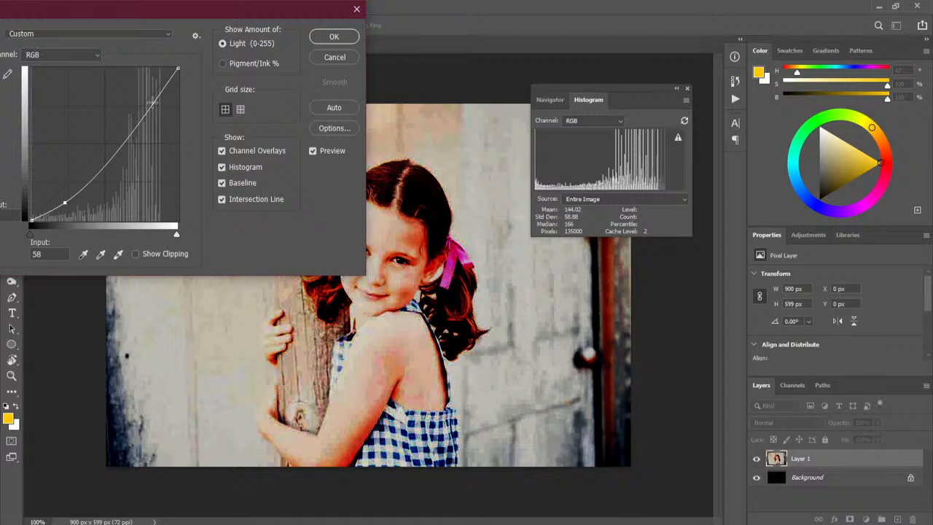
Add a highlight point at input 219 and a midtone point at input 158 to the curve, and adjust the shadow point to input 59
click(149, 107)
mouse_move(148, 108)
mouse_down()
mouse_move(156, 124)
mouse_move(142, 86)
mouse_move(151, 108)
mouse_up()
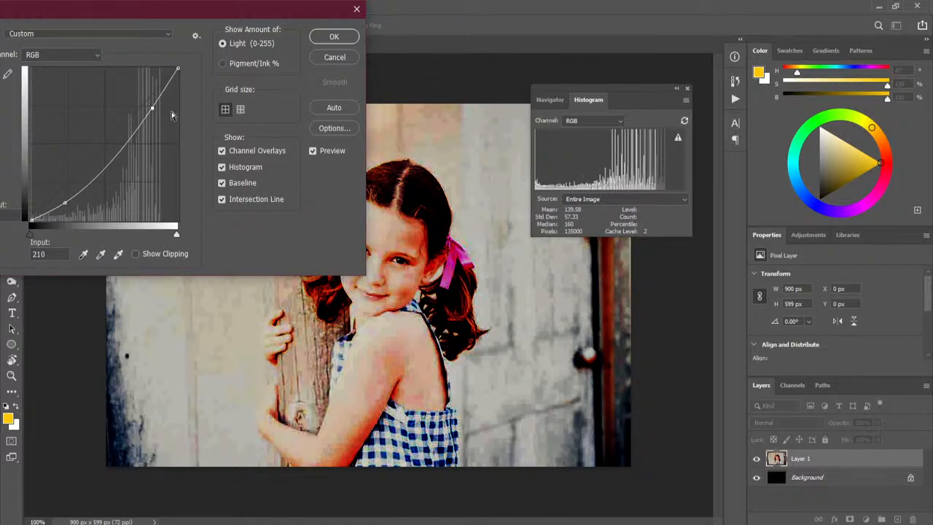
drag(152, 108, 158, 113)
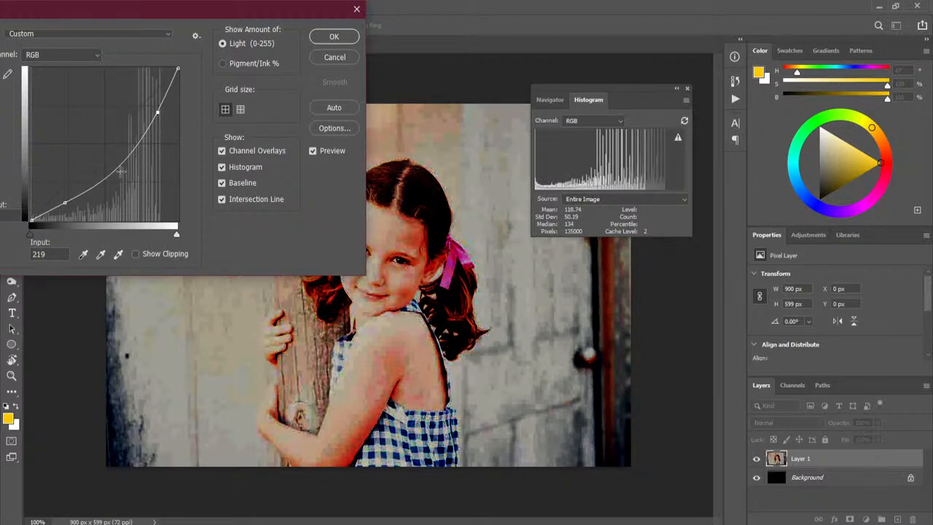
mouse_move(116, 169)
mouse_down()
mouse_move(113, 160)
mouse_move(121, 168)
mouse_up()
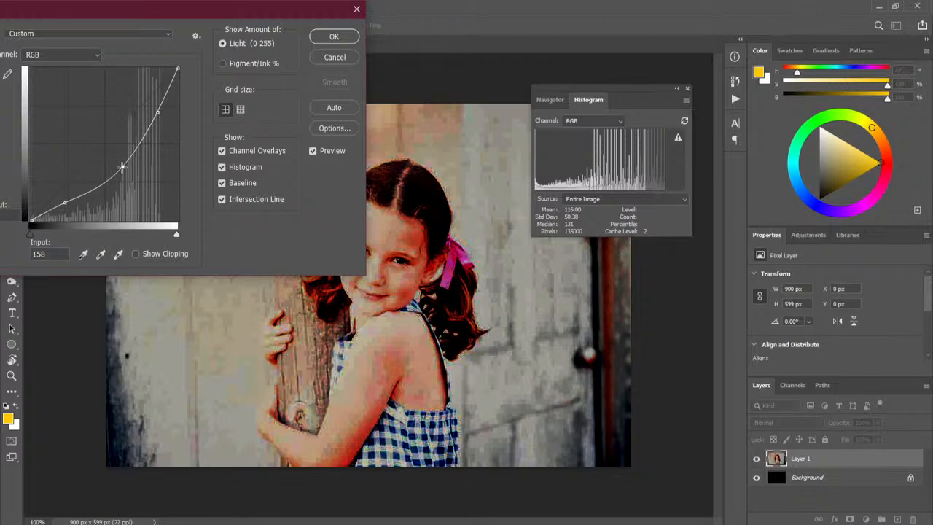
drag(65, 204, 64, 208)
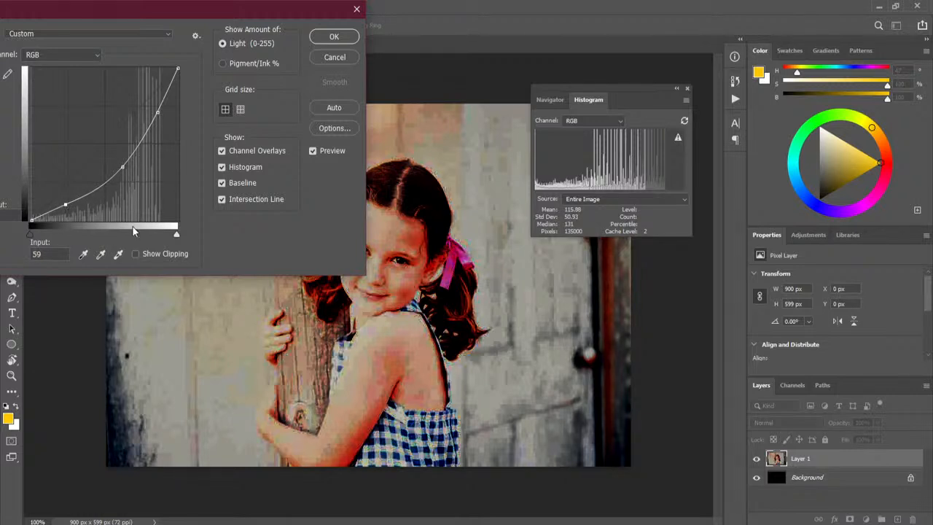
Bring the whole Curves dialog into view and fine-tune the shadow and midtone points, placing the highlight point at input 221, output 180
drag(222, 14, 297, 61)
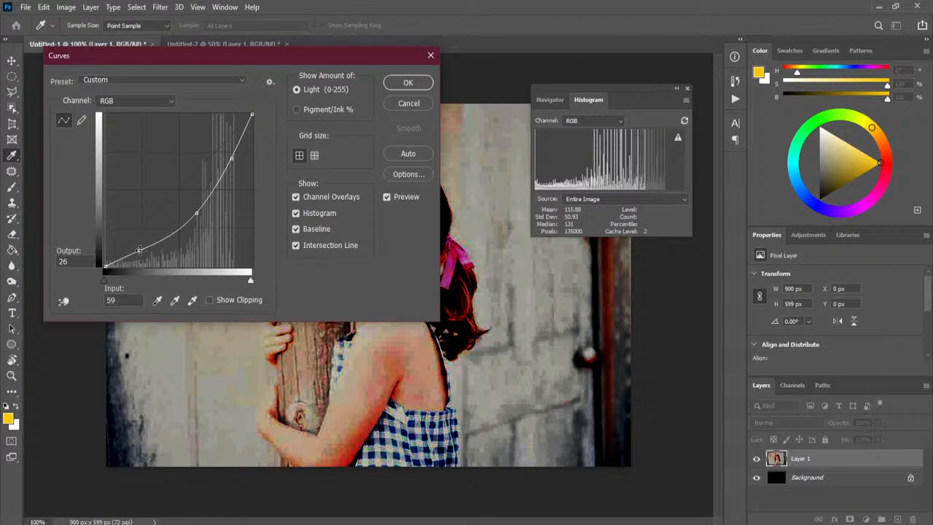
click(197, 213)
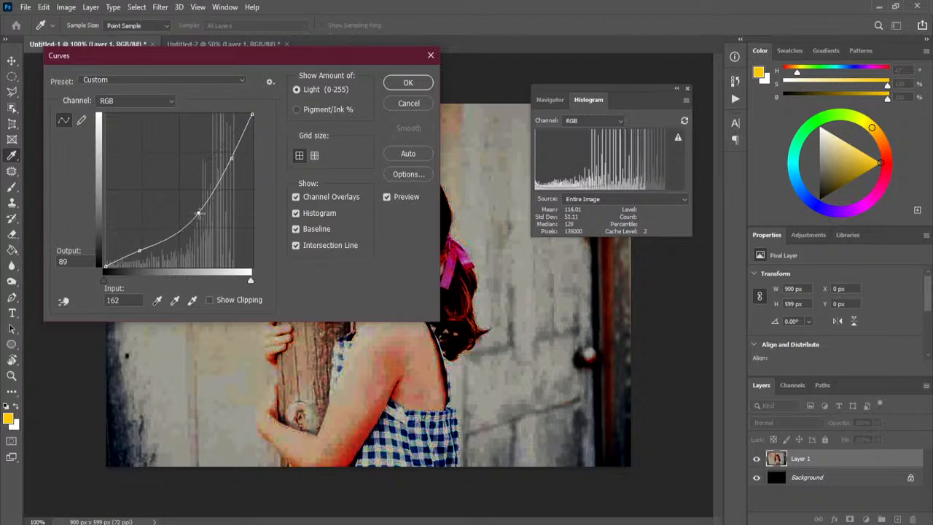
click(140, 251)
drag(140, 251, 139, 248)
drag(232, 158, 231, 160)
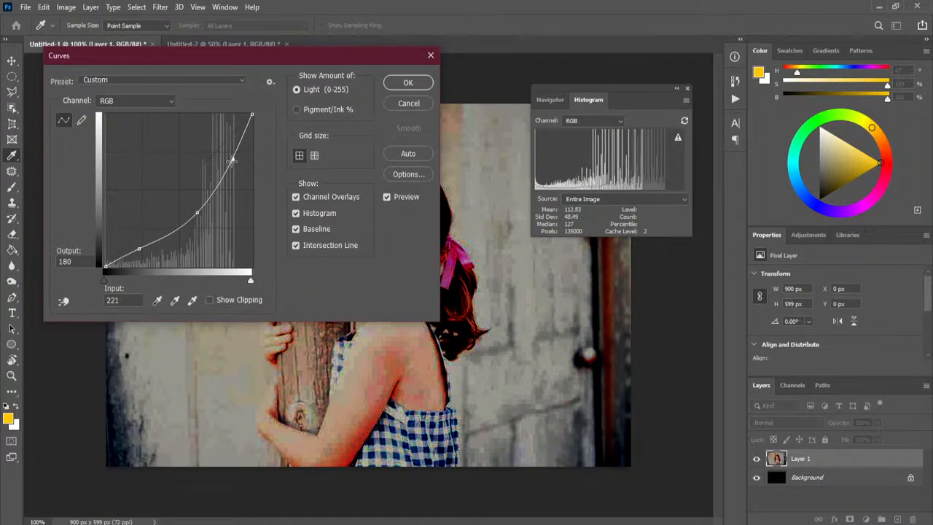
click(198, 212)
drag(199, 213, 197, 211)
Try a raised black point and return it to output 0, setting the midtone point to 166/93 and the highlight point to 223/176
drag(139, 249, 106, 261)
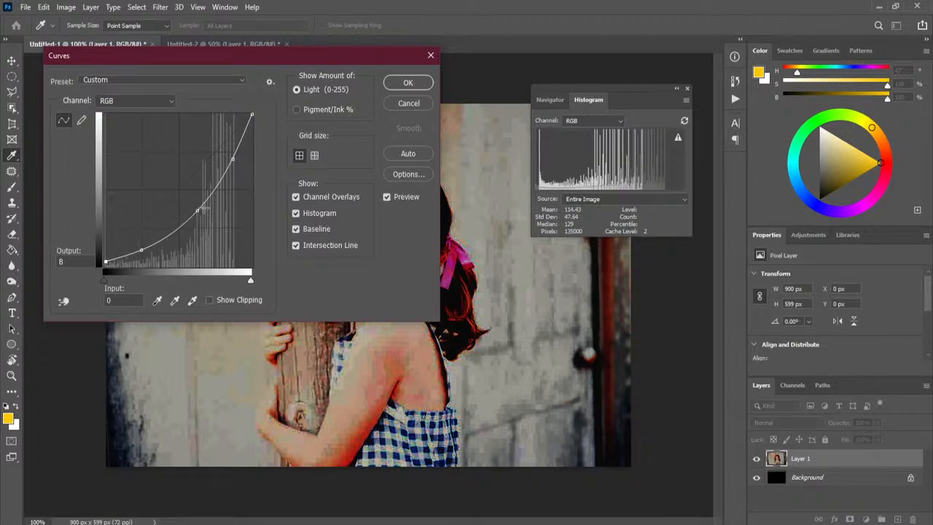
drag(197, 210, 195, 211)
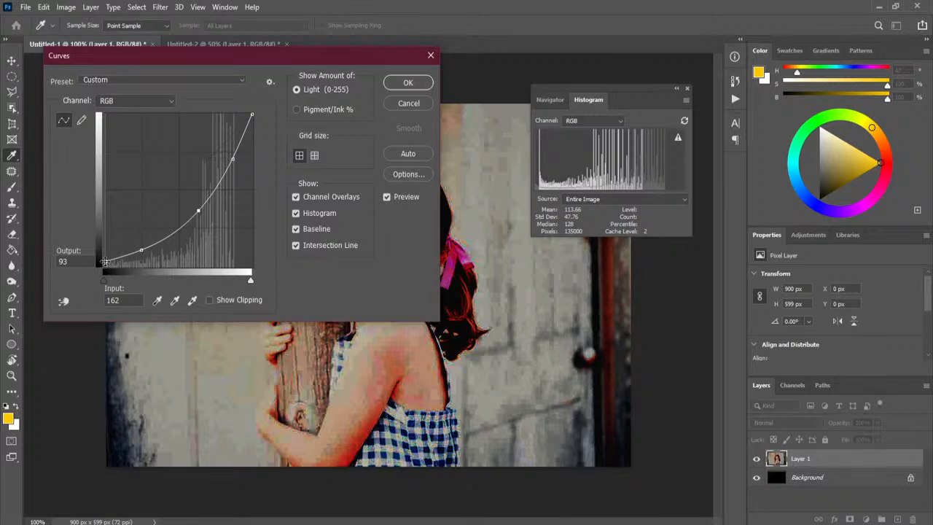
drag(105, 261, 104, 266)
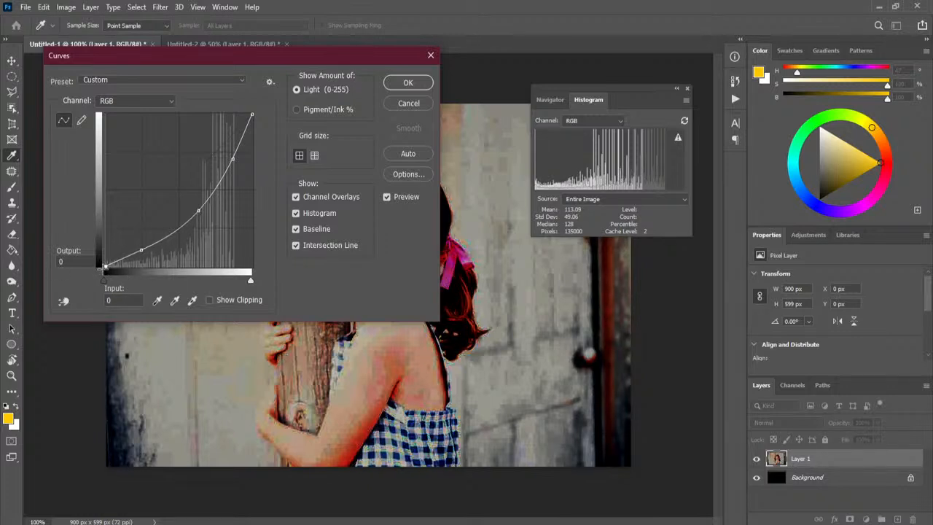
drag(198, 211, 200, 212)
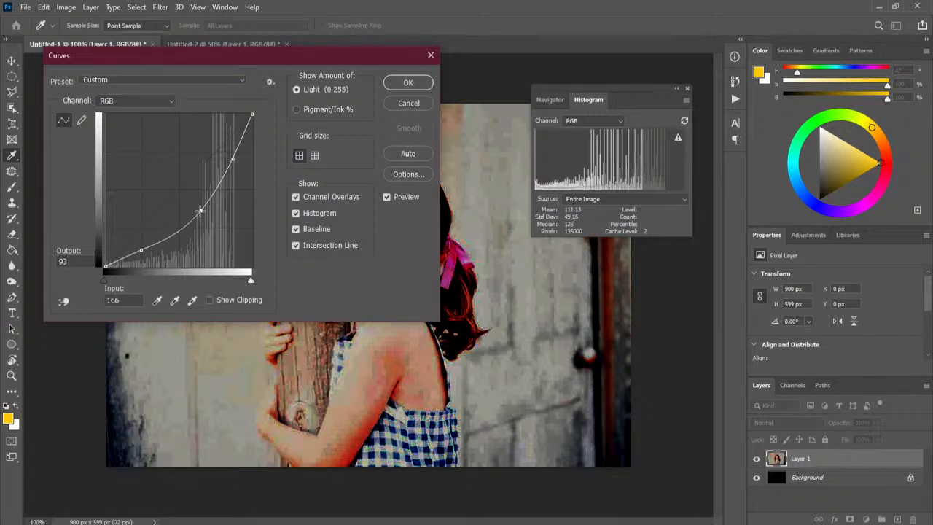
drag(233, 158, 233, 162)
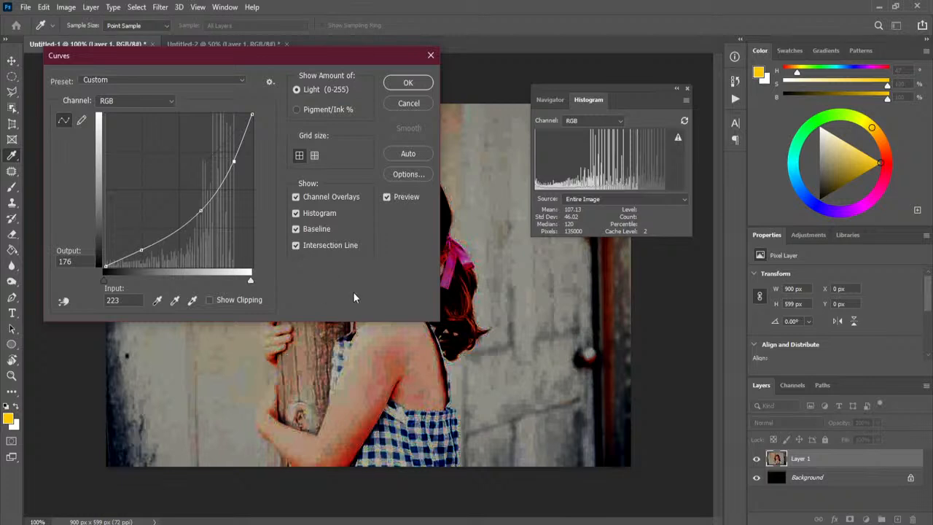
Open the auto color correction options for Curves, compare Enhance Per Channel Contrast with Find Dark & Light Colors, and accept the latter
click(417, 87)
click(409, 174)
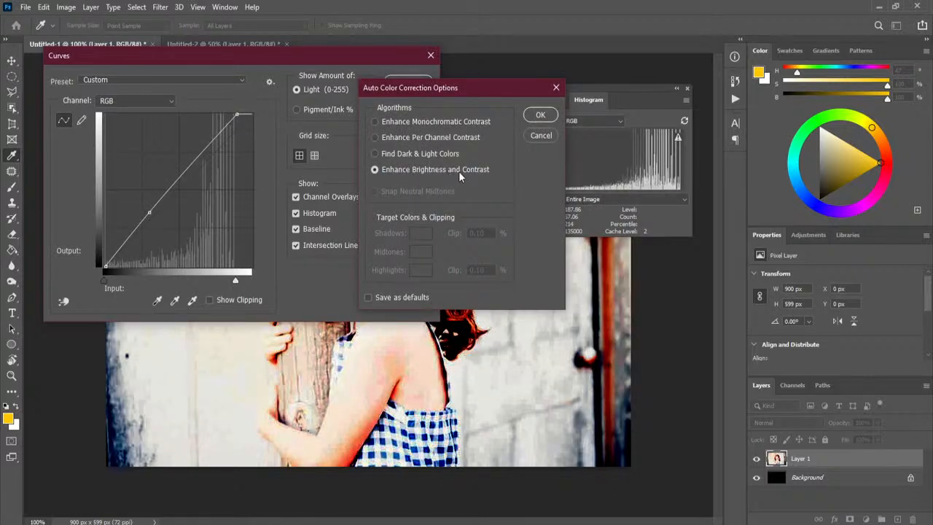
click(419, 153)
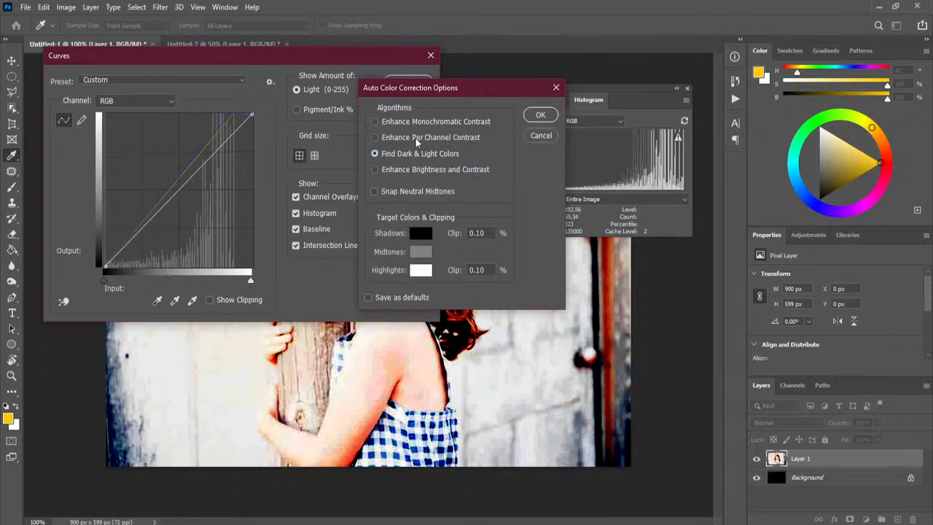
click(415, 137)
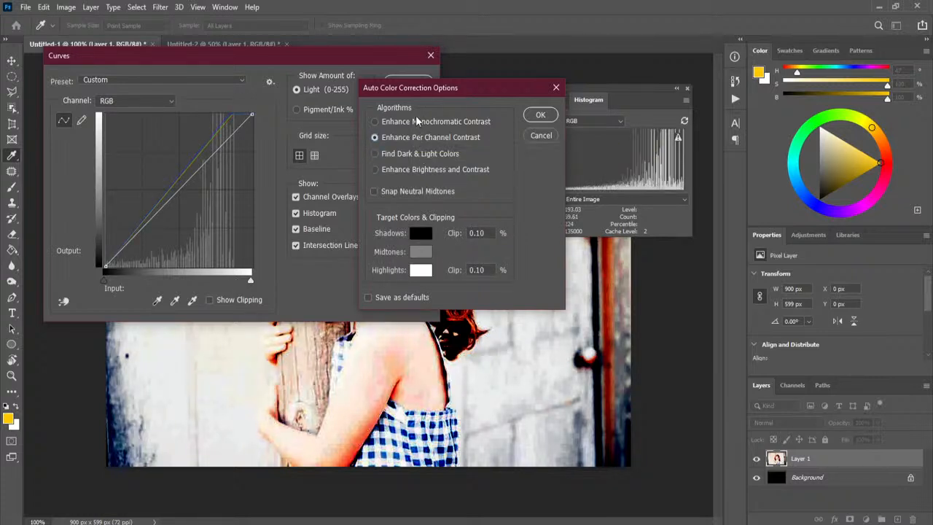
click(421, 153)
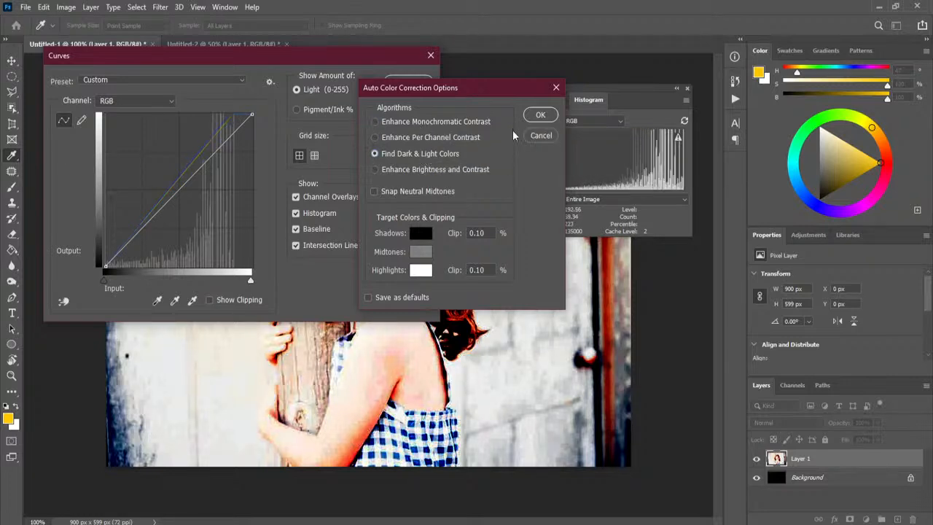
click(536, 119)
Try pulling the RGB curve below the channel curves with shadow, midtone and highlight points, and discard the Curves adjustment
drag(136, 235, 141, 253)
click(210, 157)
mouse_move(210, 157)
mouse_down()
mouse_move(223, 171)
mouse_move(213, 156)
mouse_up()
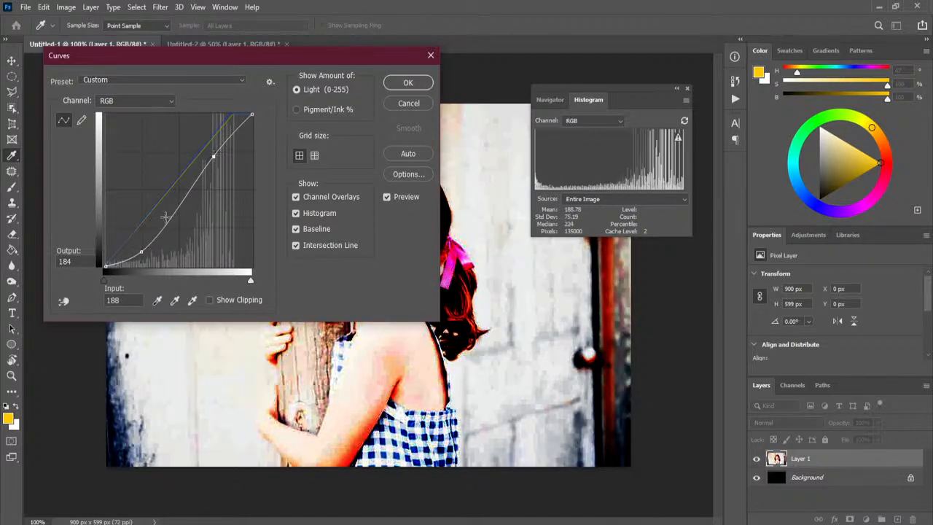
drag(140, 251, 134, 247)
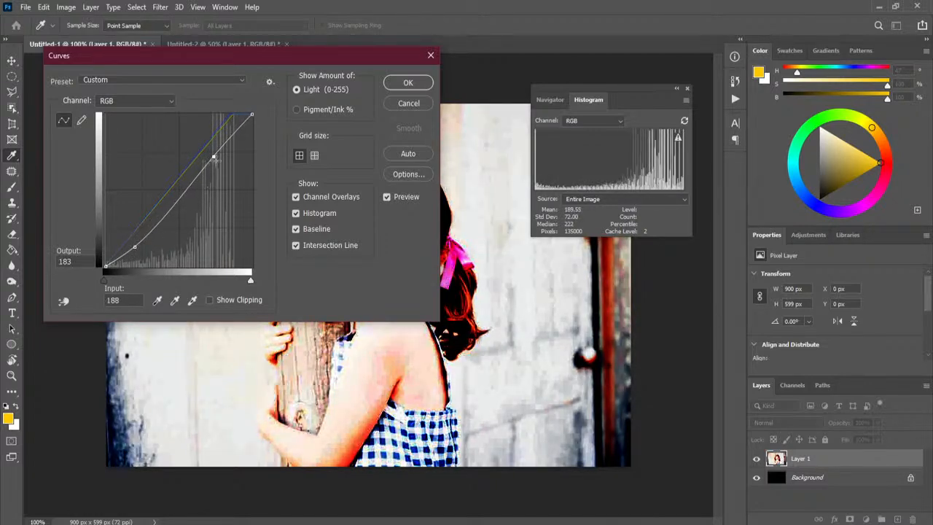
drag(186, 205, 190, 194)
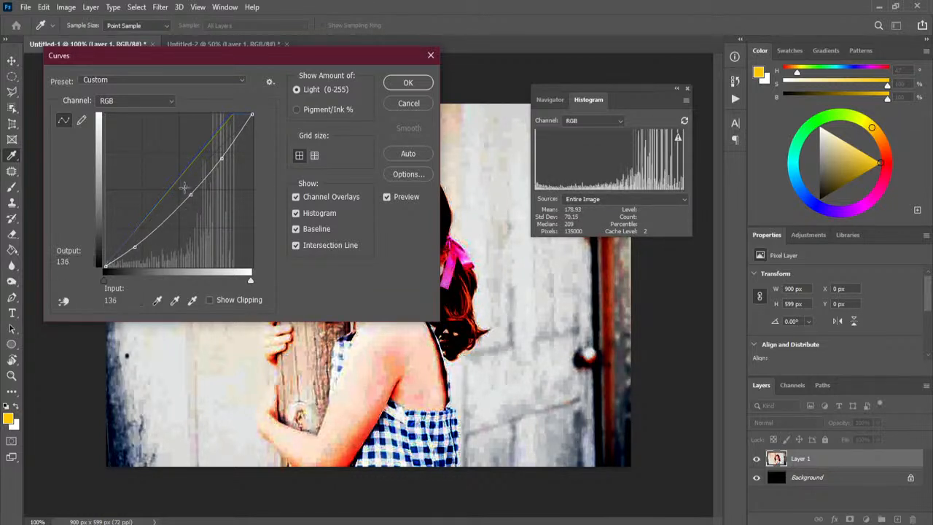
click(408, 103)
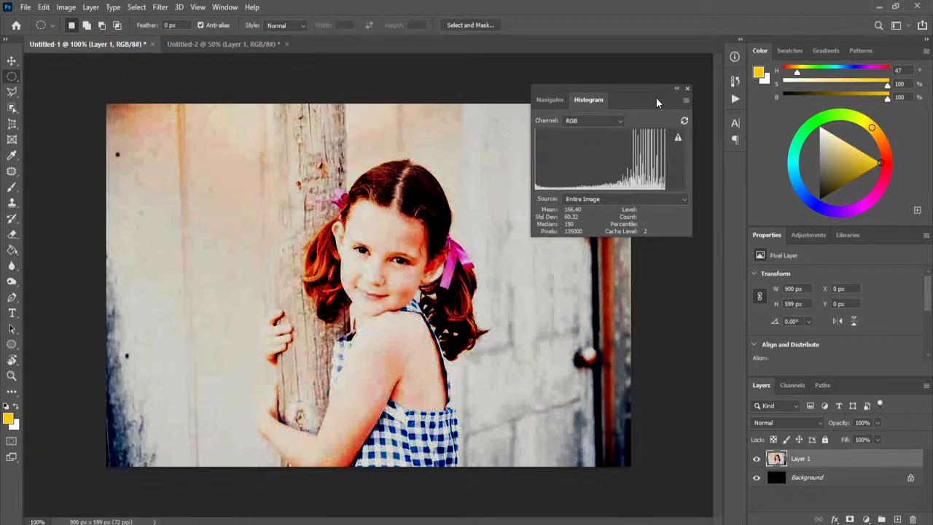
Reopen Curves on the portrait layer and apply the automatic correction to the RGB curve
click(66, 7)
mouse_move(80, 40)
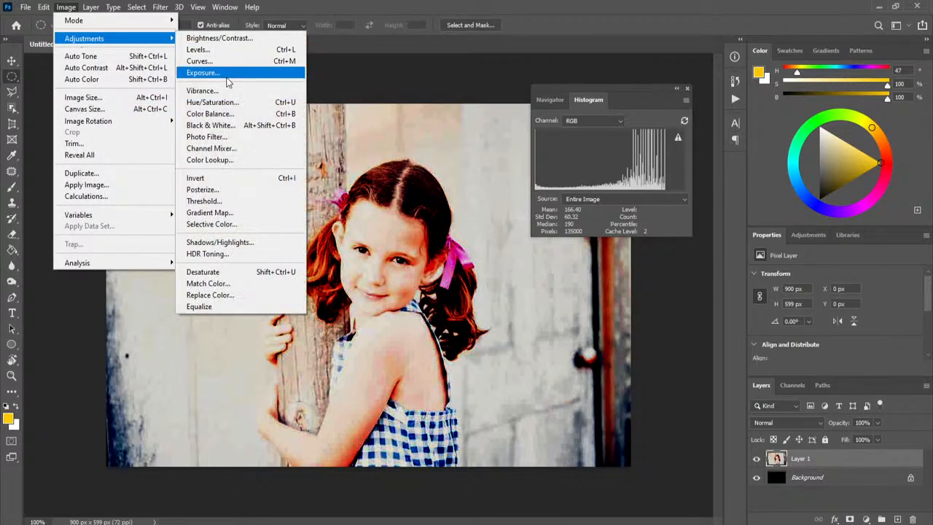
click(212, 61)
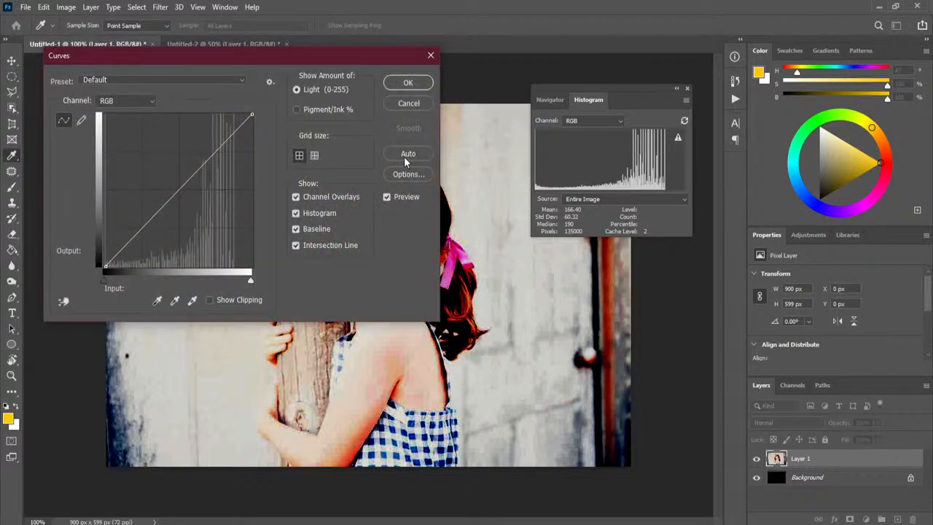
click(406, 153)
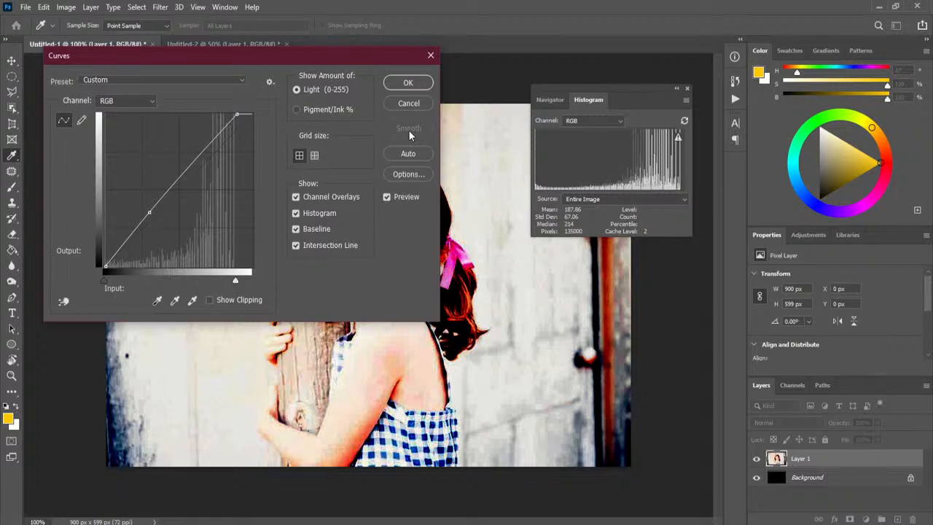
Try each auto color correction algorithm, ending on Enhance Brightness and Contrast, and cancel the options
click(411, 175)
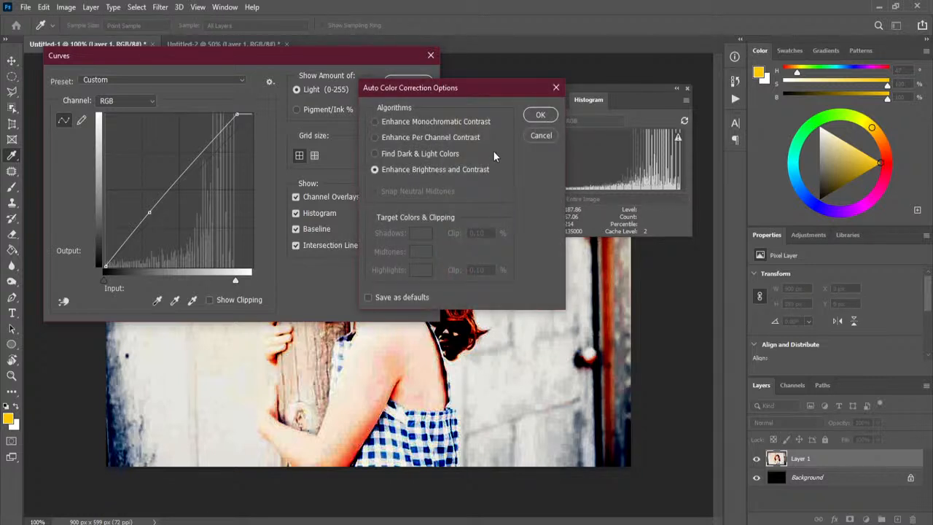
click(482, 119)
click(469, 137)
click(445, 153)
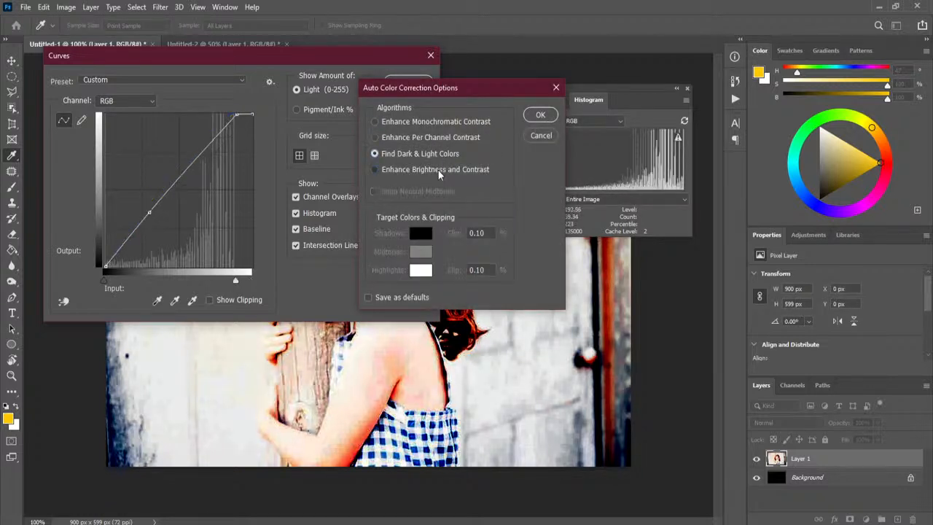
click(438, 170)
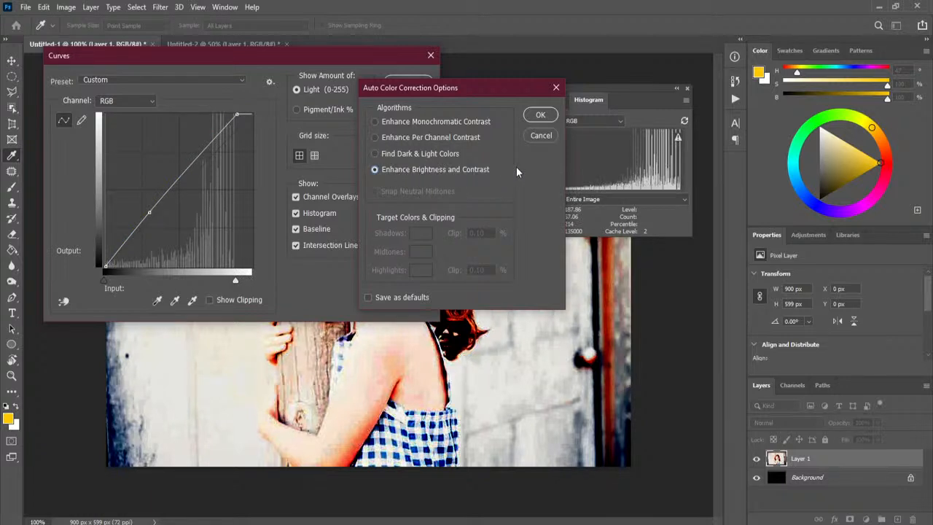
click(539, 137)
Reshape the RGB curve with the white point back in its corner, a lowered midtone point and a highlight point at 213/183, and apply it
drag(238, 119, 278, 107)
drag(148, 212, 185, 214)
drag(222, 185, 228, 157)
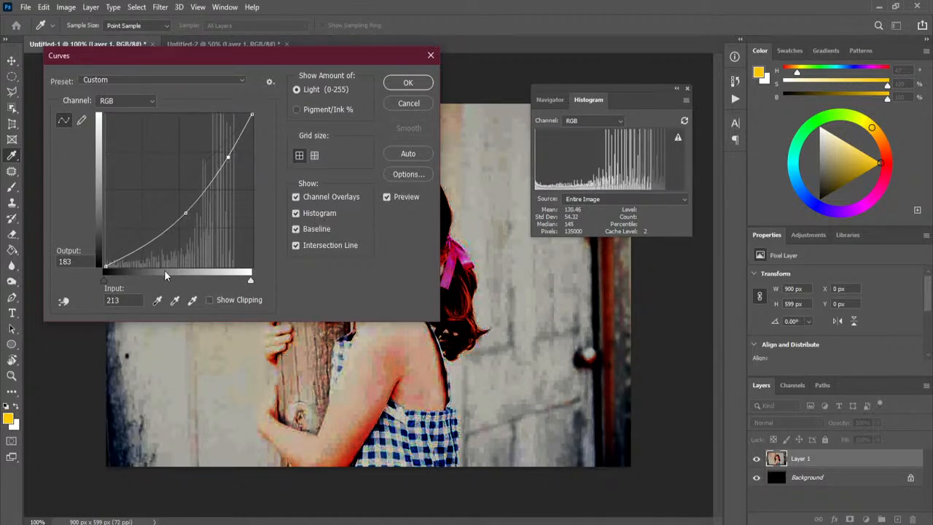
click(106, 267)
click(413, 85)
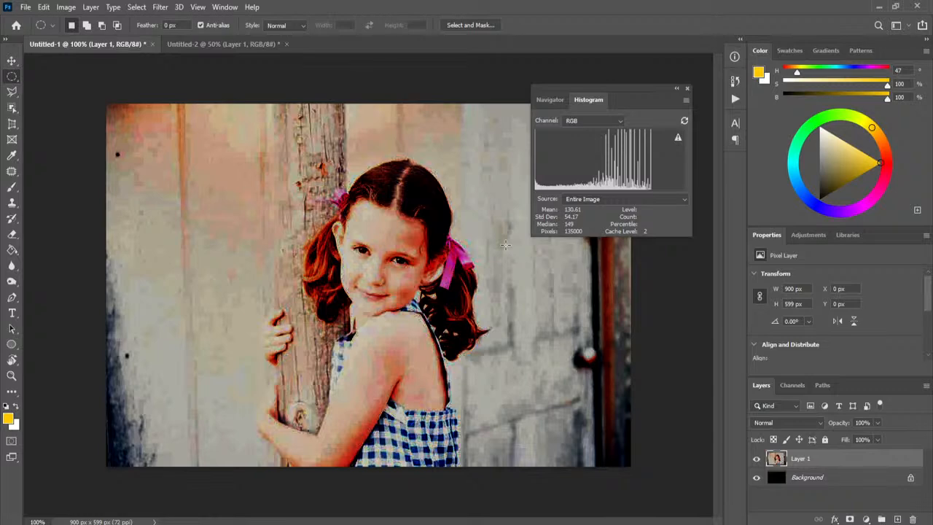
click(72, 11)
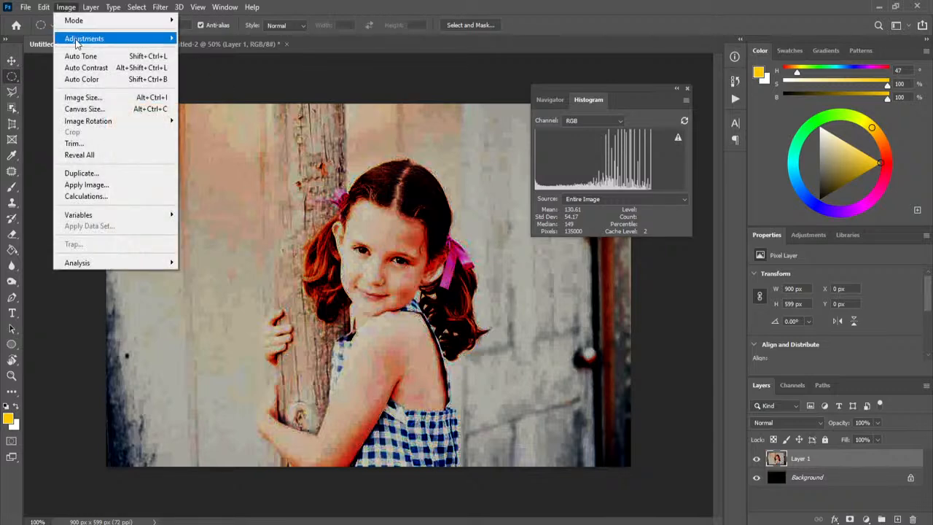
mouse_move(82, 38)
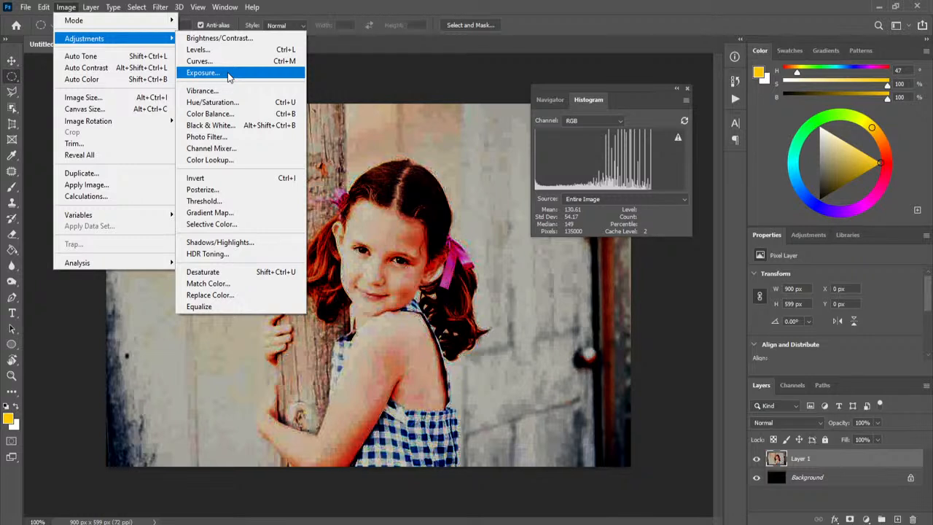
click(412, 86)
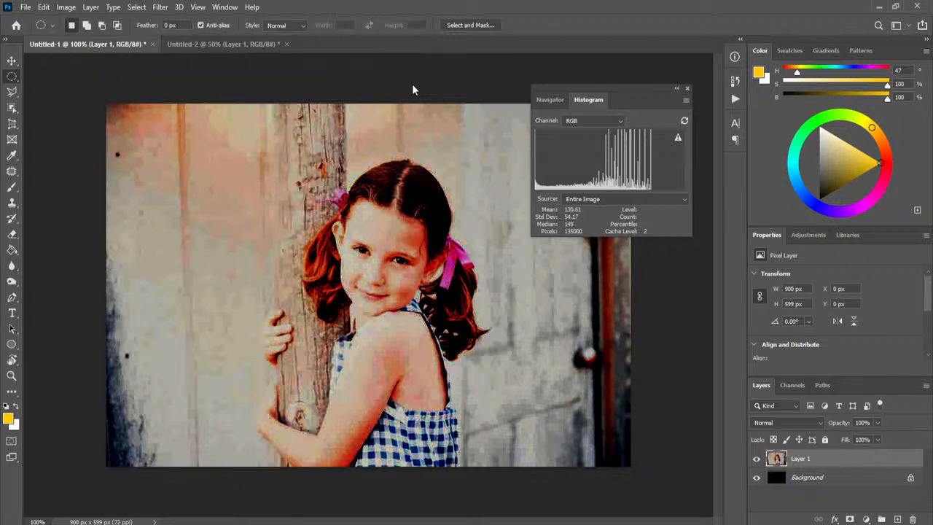
Close the floating Histogram panel and switch to the Move tool
click(688, 88)
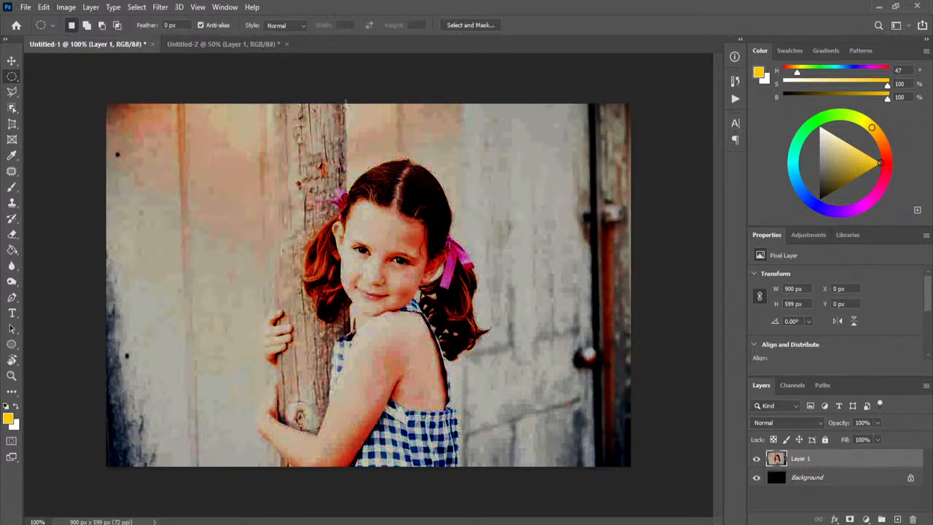
click(13, 62)
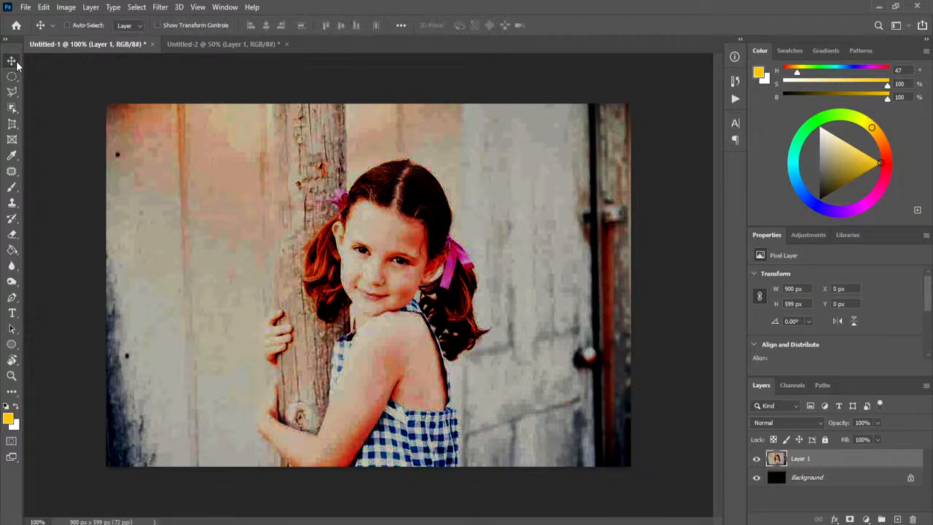